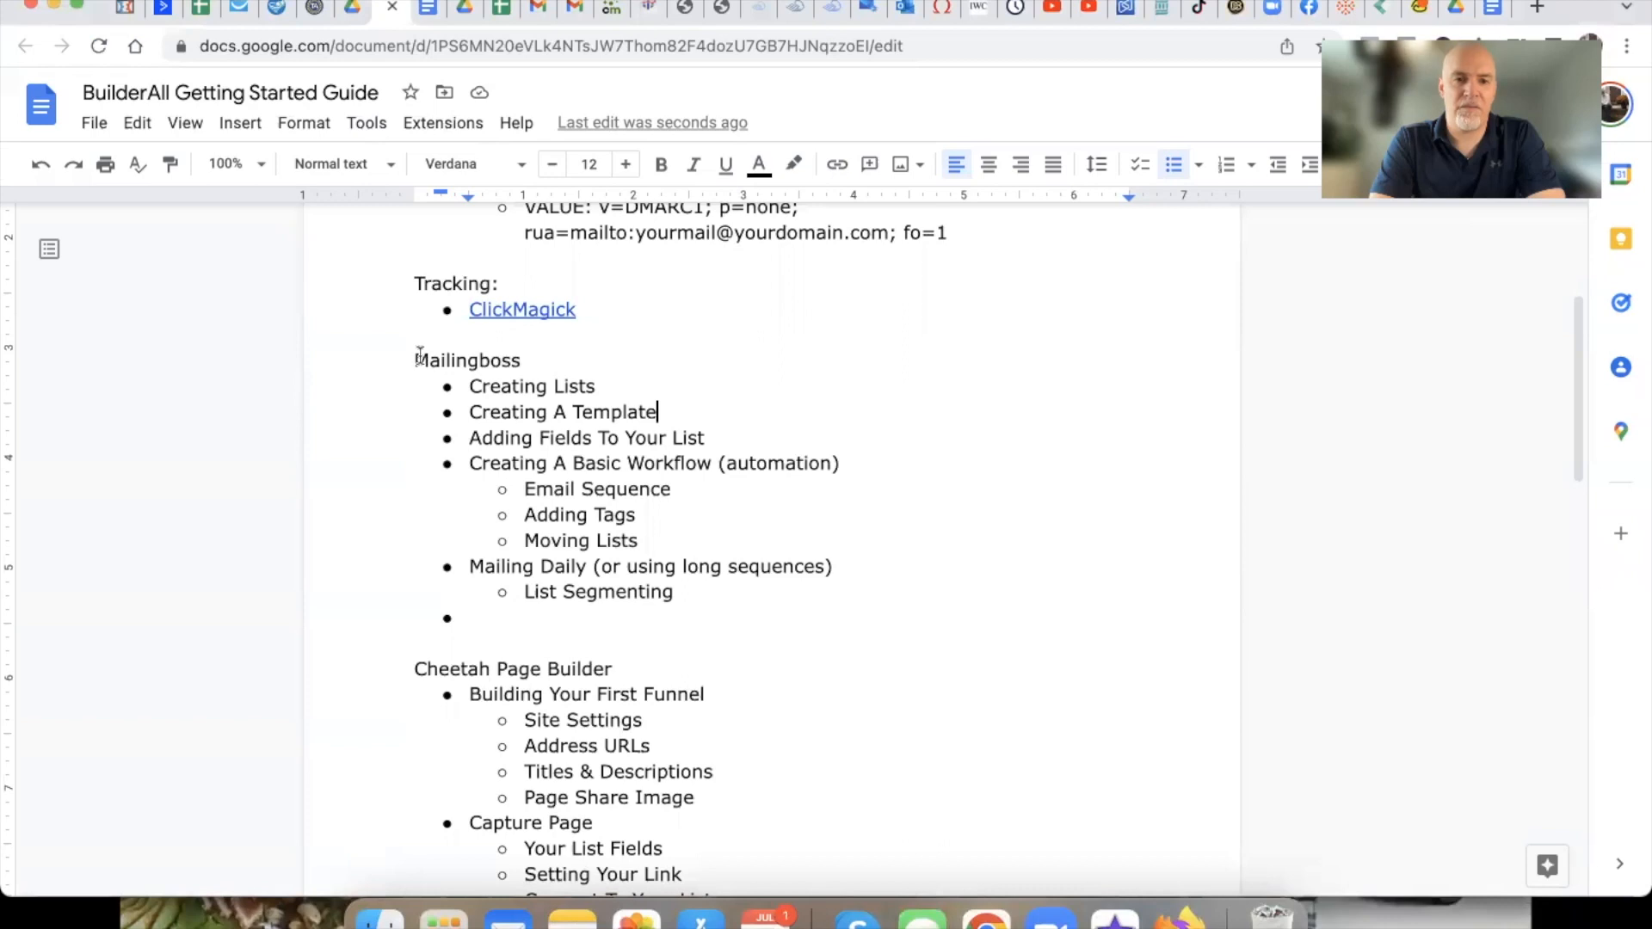
Highlight the Mailingboss heading and its Creating Lists item in the guide outline, and switch to the Builderall dashboard
left_click_drag(413, 358, 521, 359)
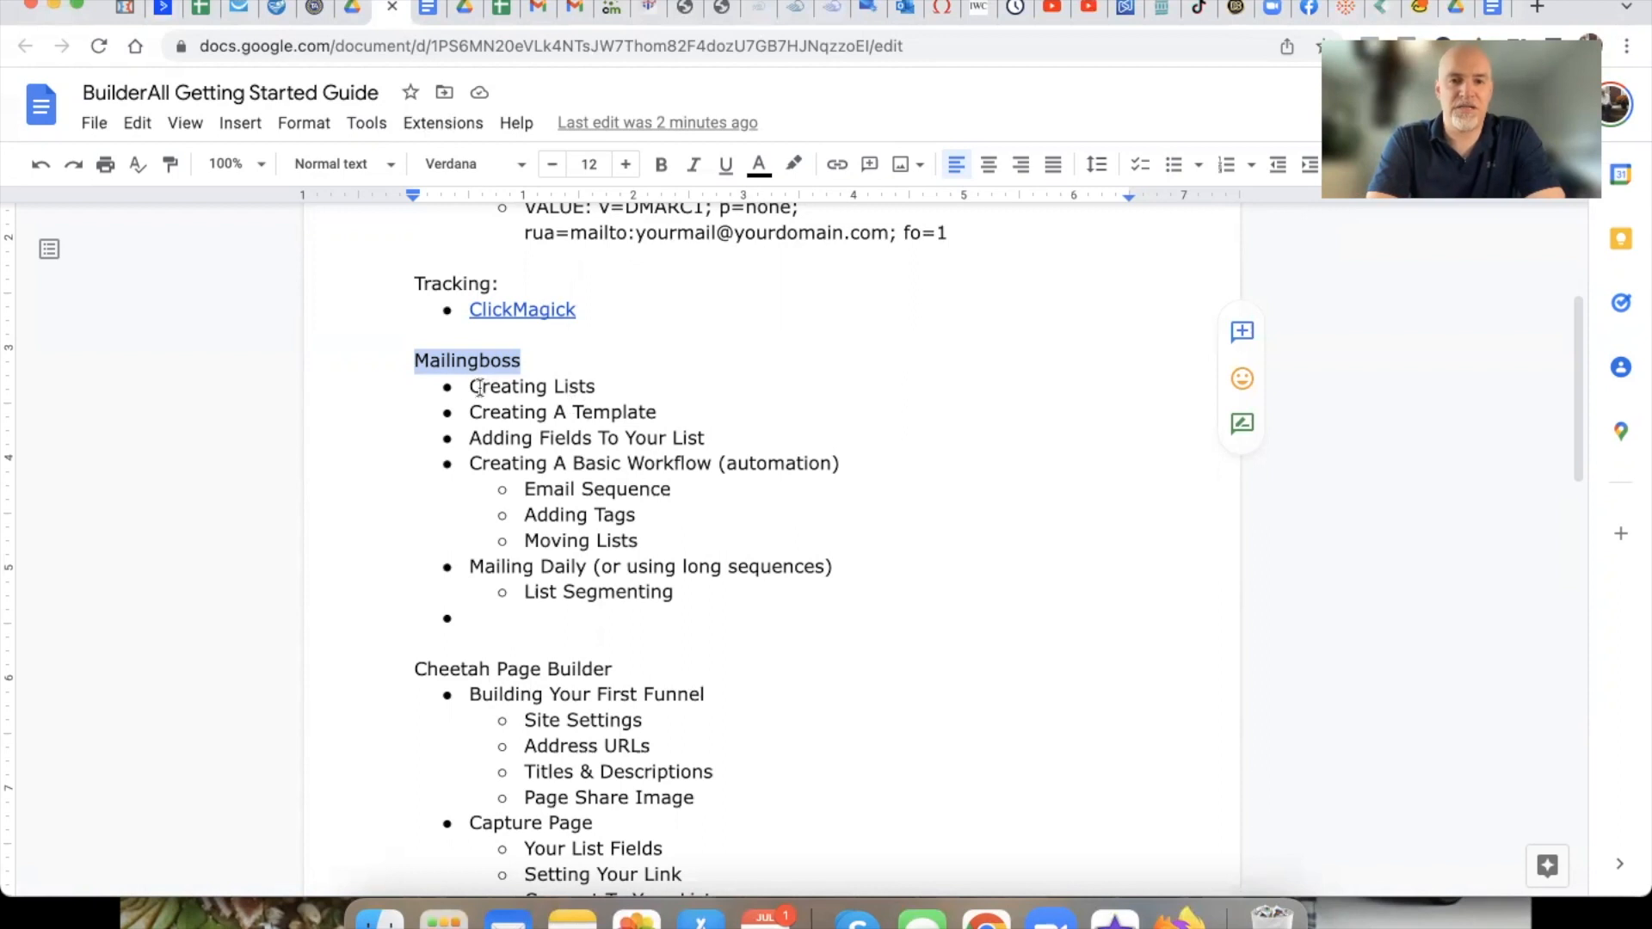
left_click_drag(469, 387, 600, 389)
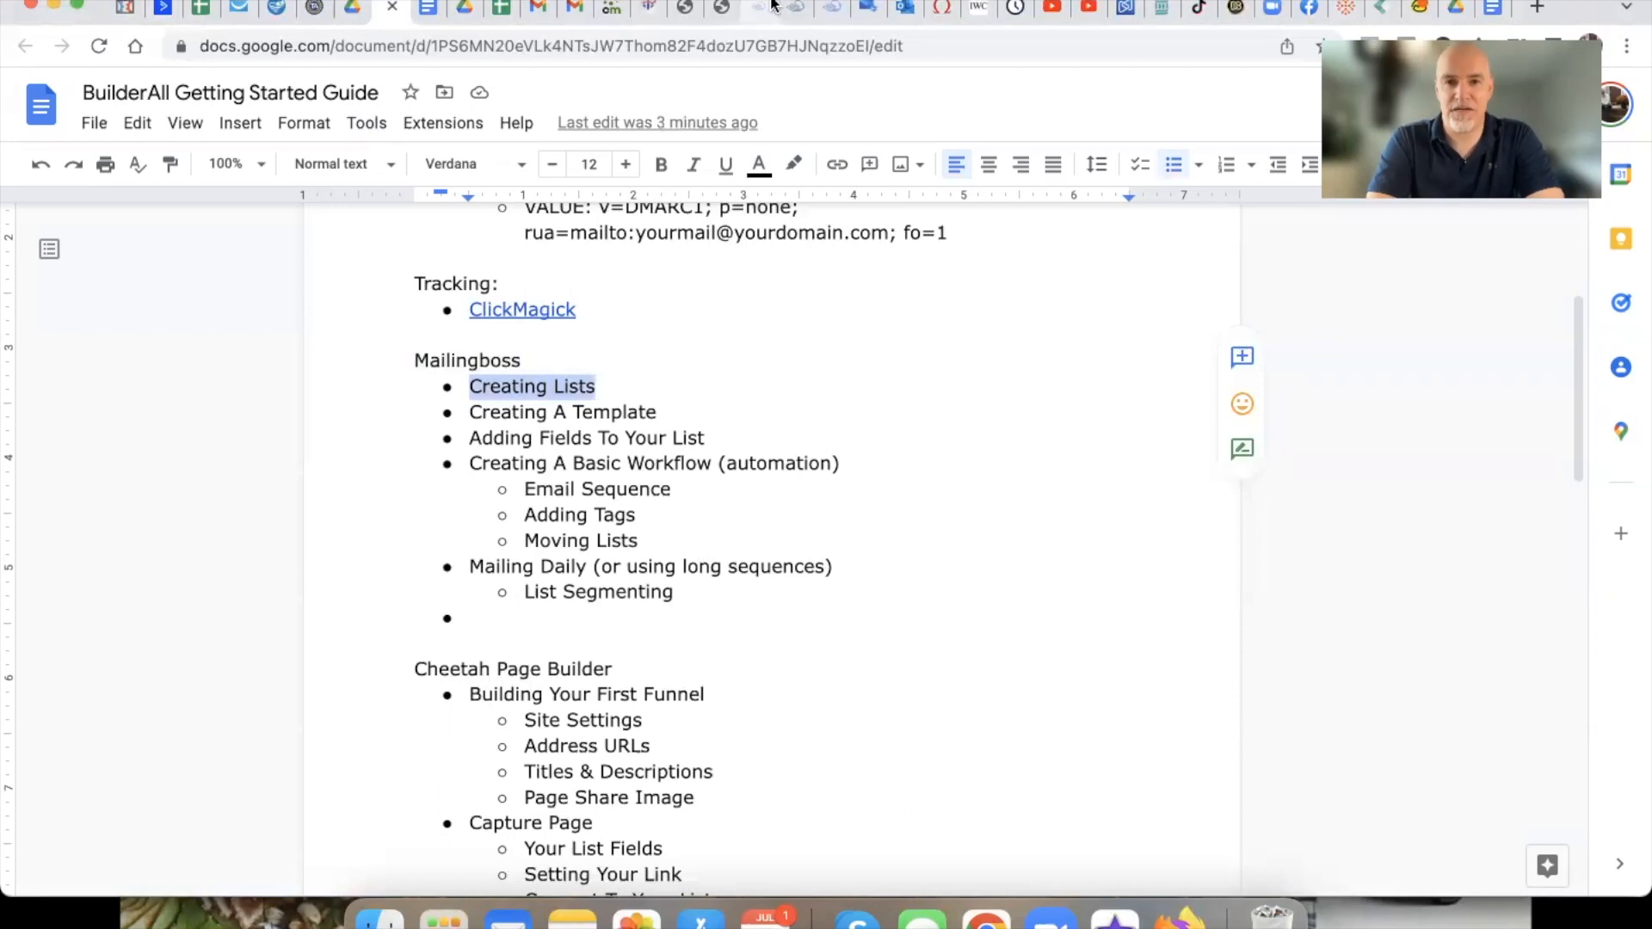
left_click(793, 11)
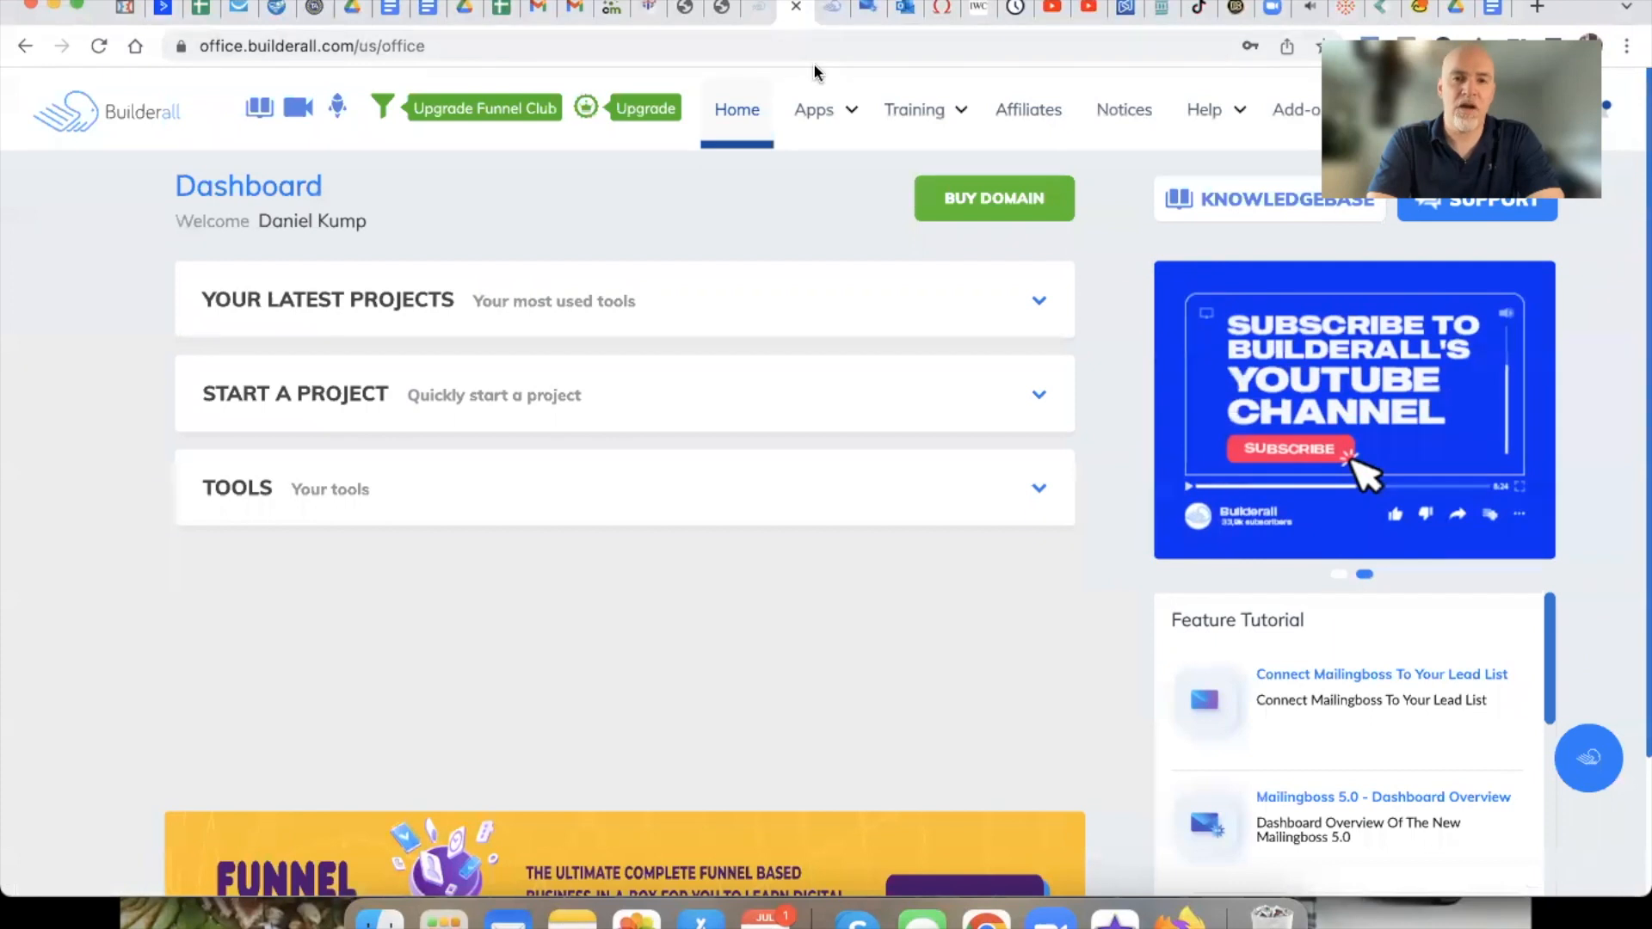
Look over the apps available in Builderall and switch to the already open MailingBoss dashboard
mouse_move(816, 109)
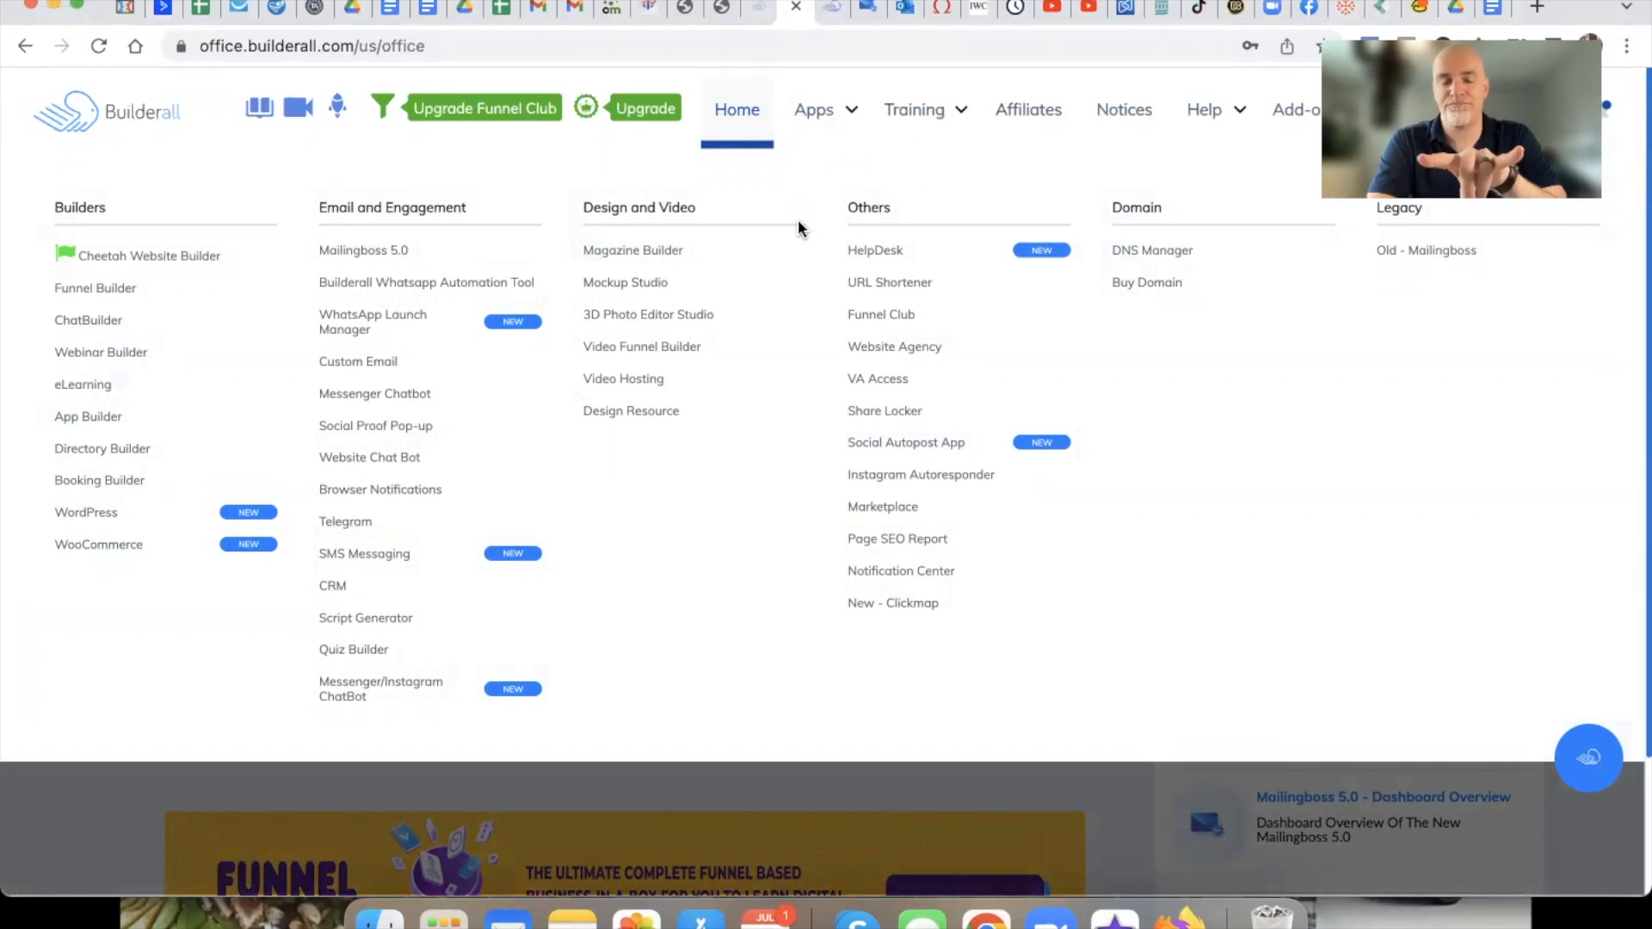
left_click(798, 222)
left_click(800, 110)
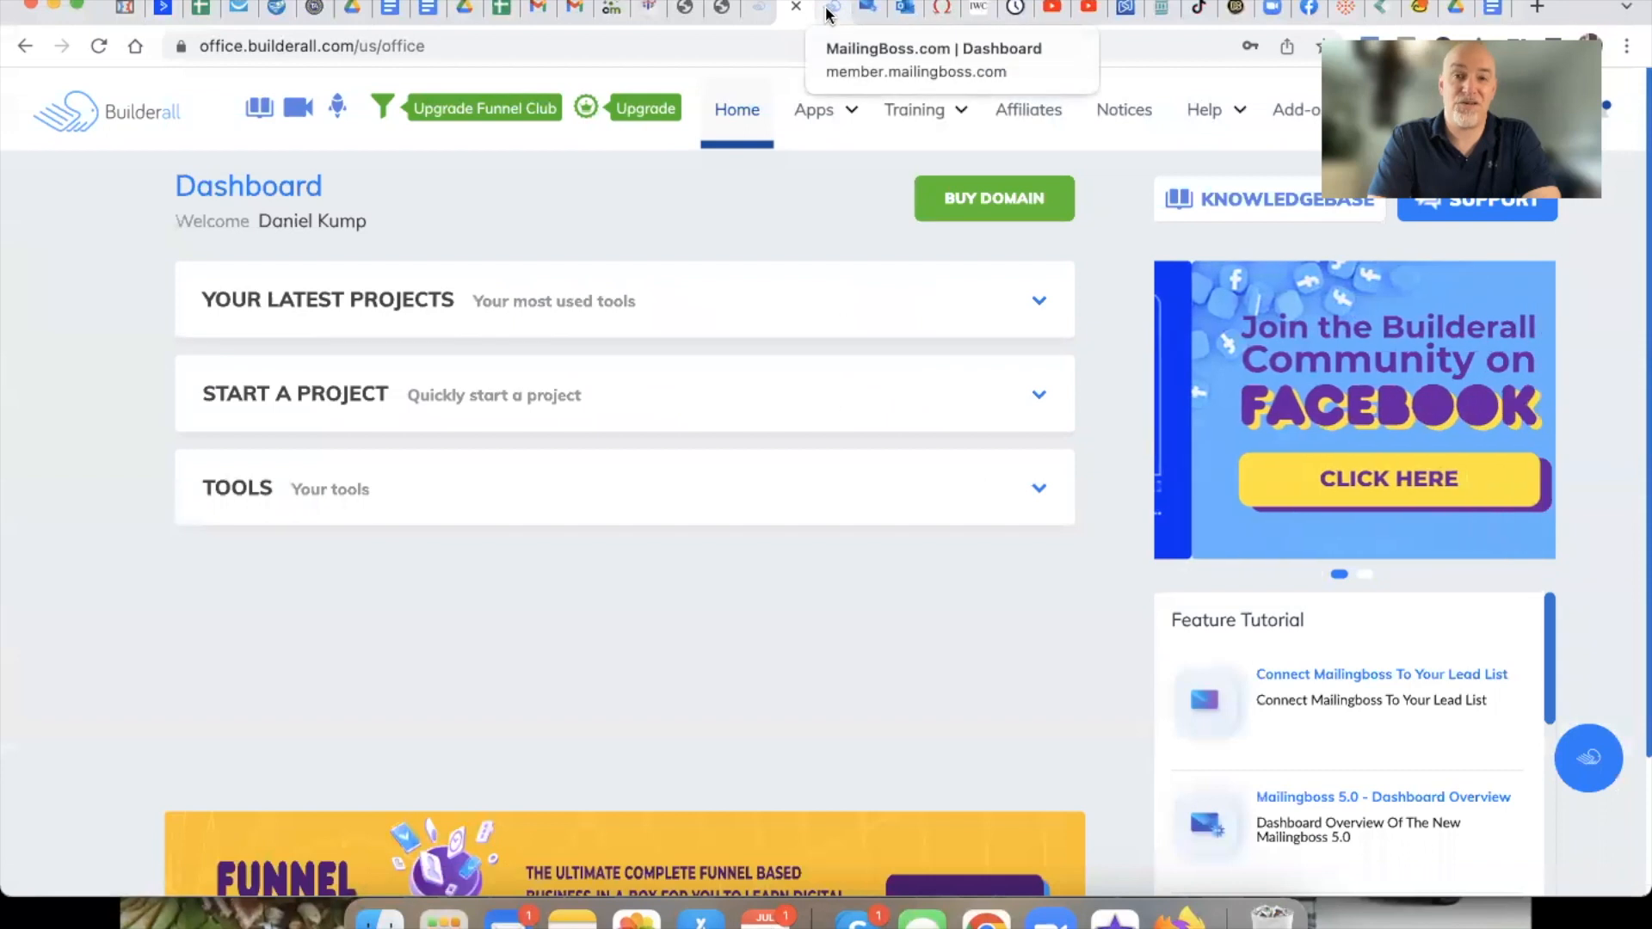
left_click(829, 10)
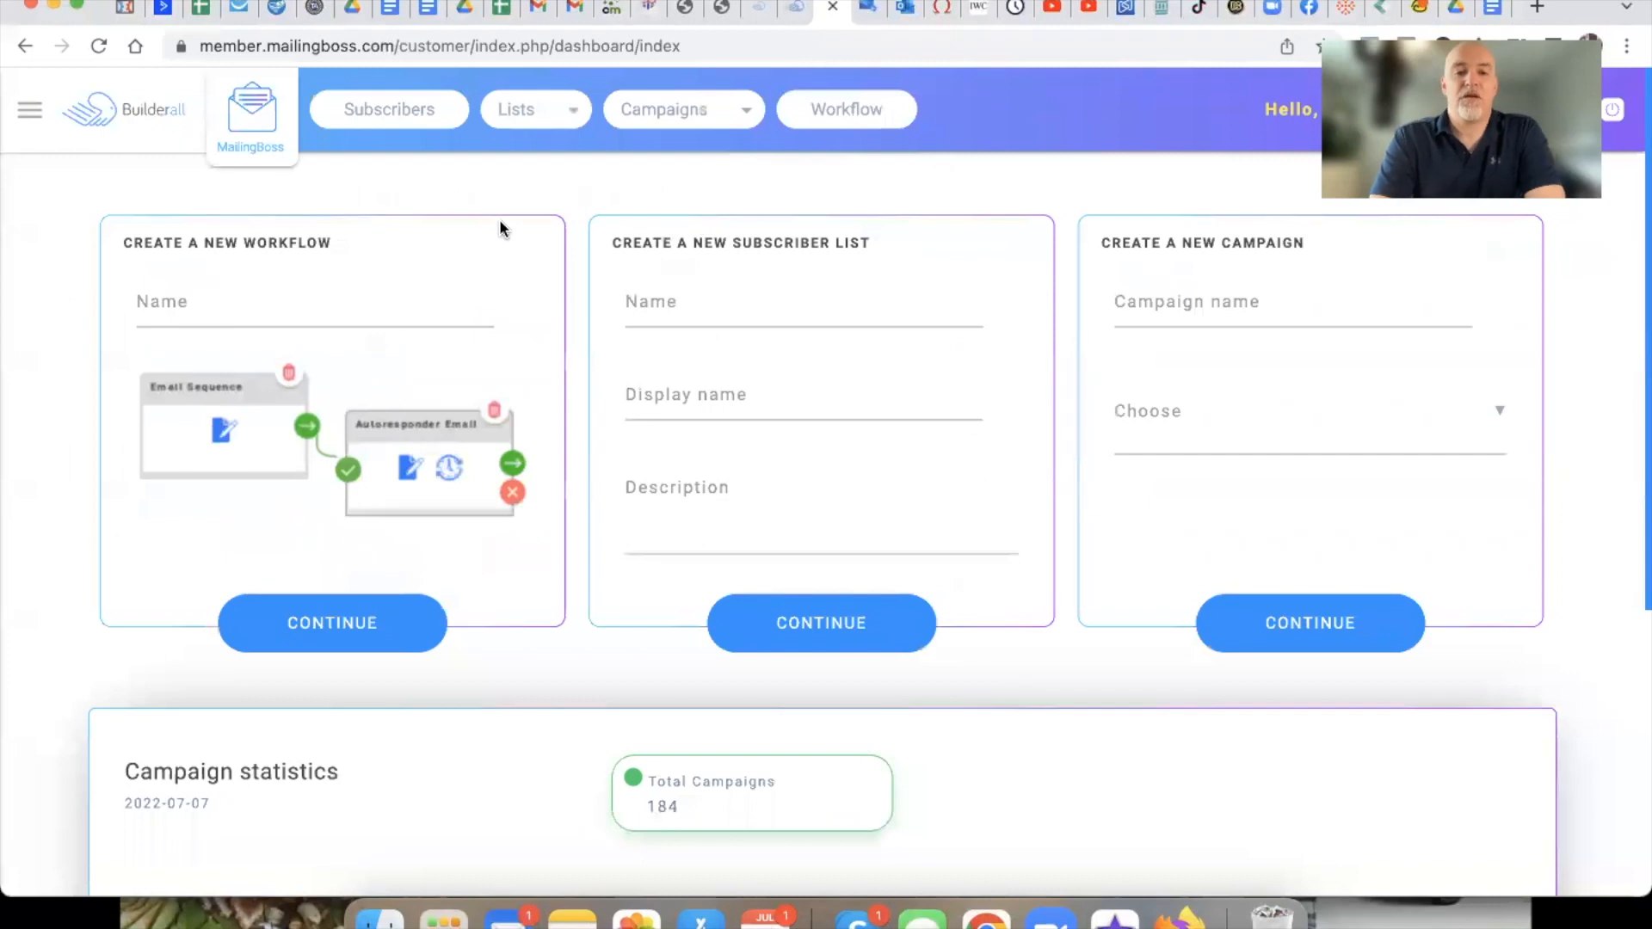
left_click(29, 114)
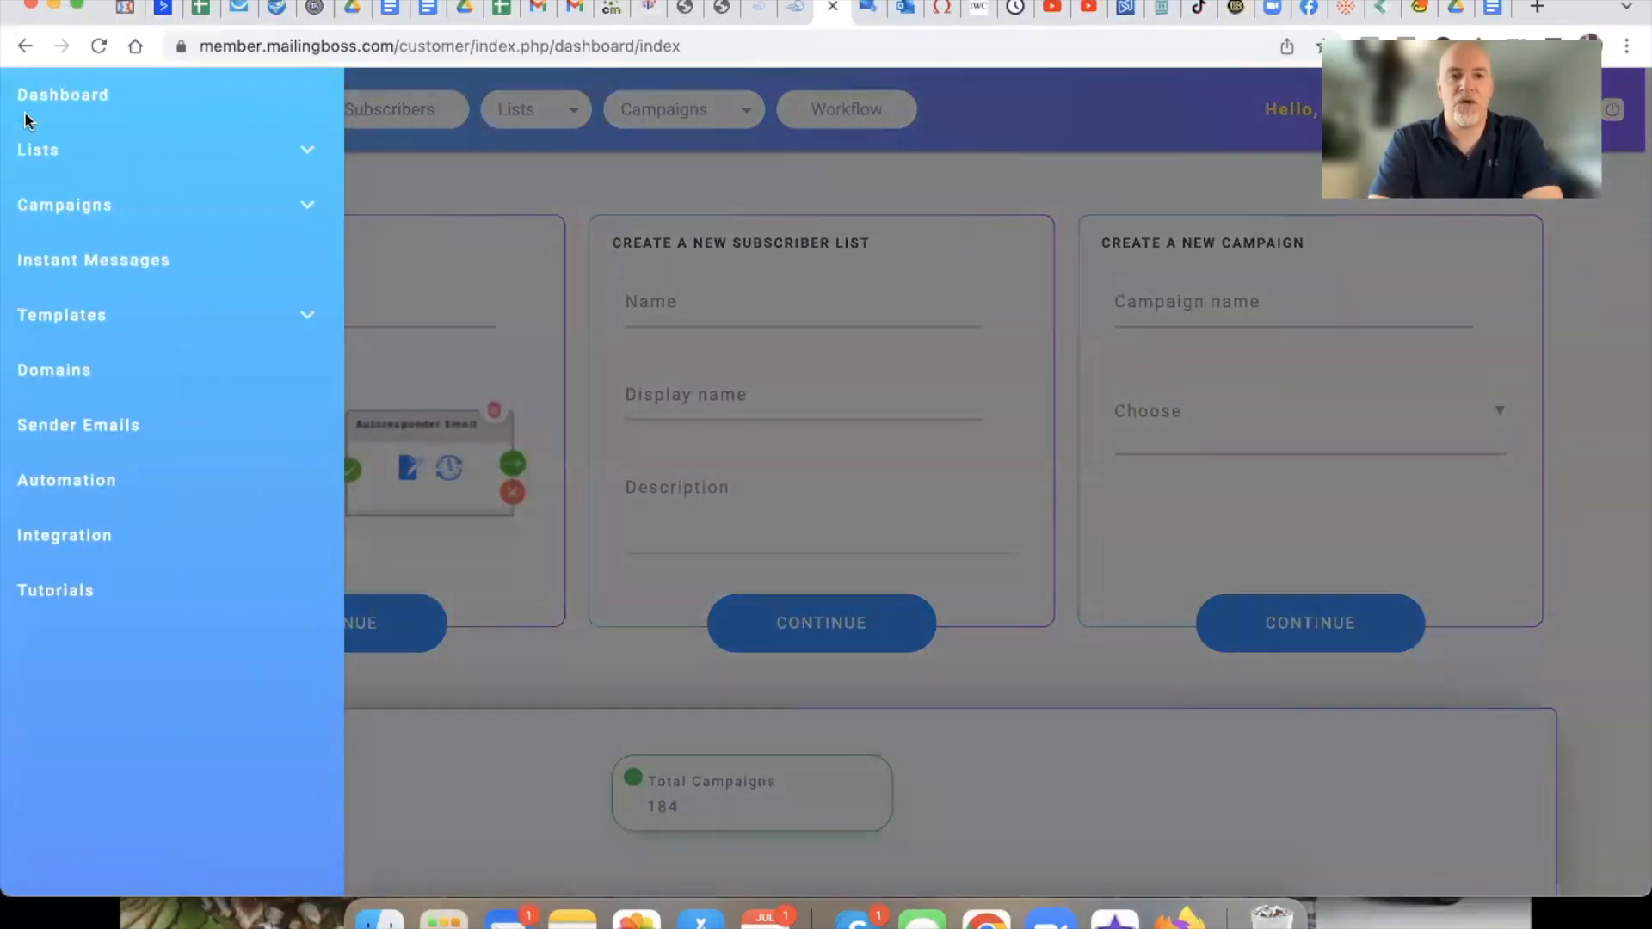
left_click(286, 152)
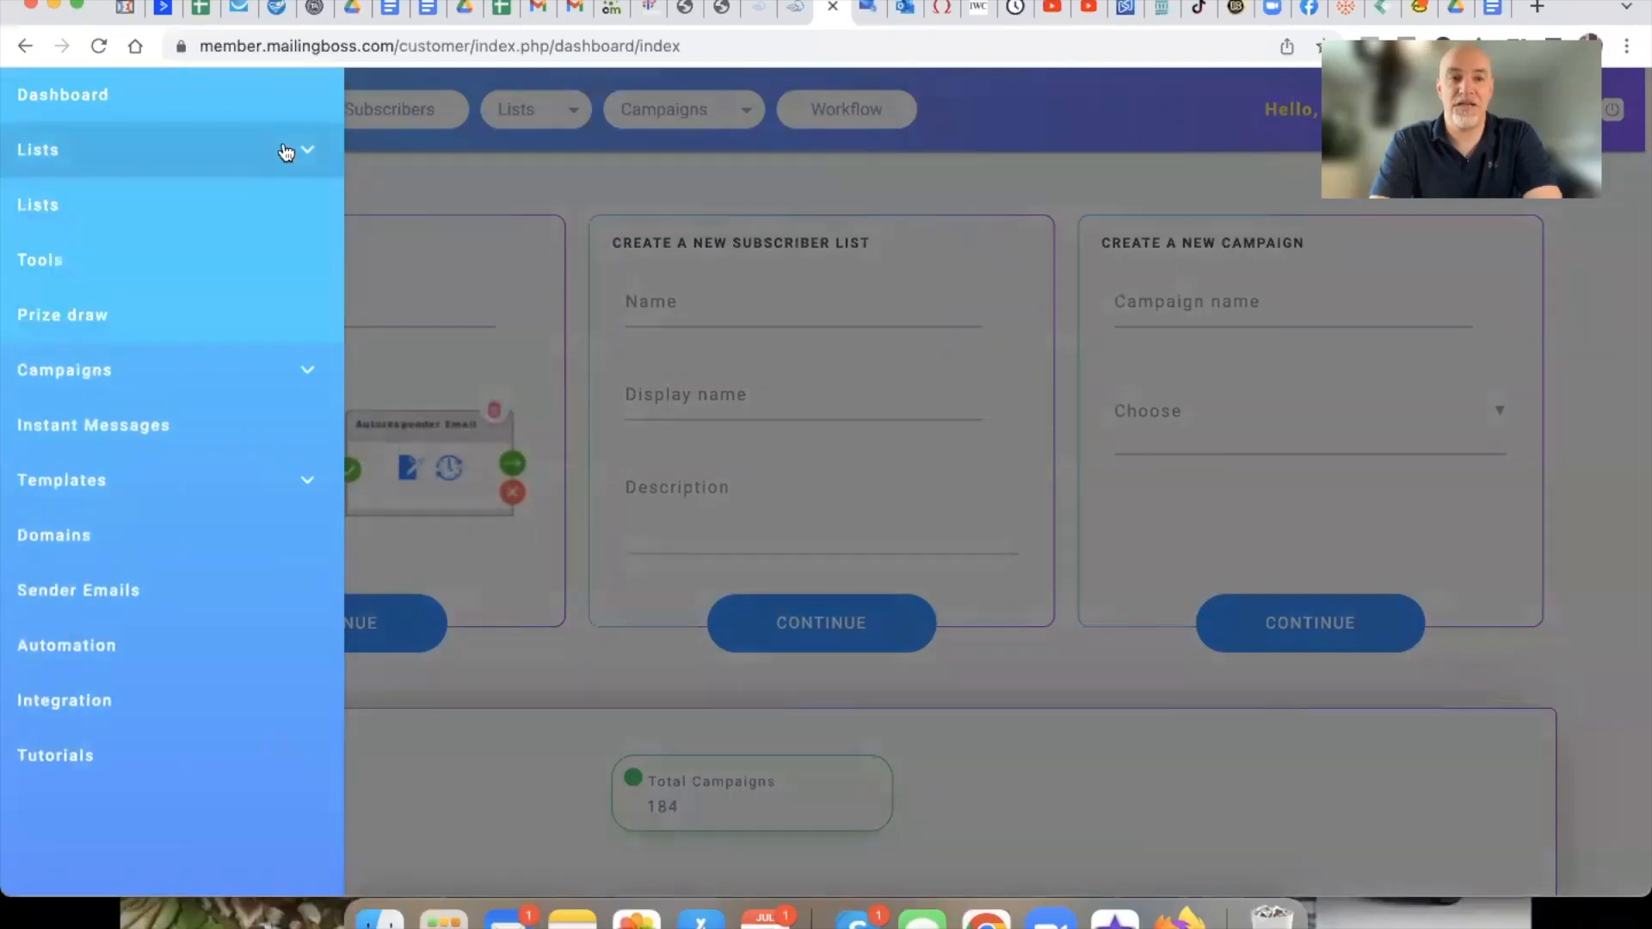
left_click(440, 173)
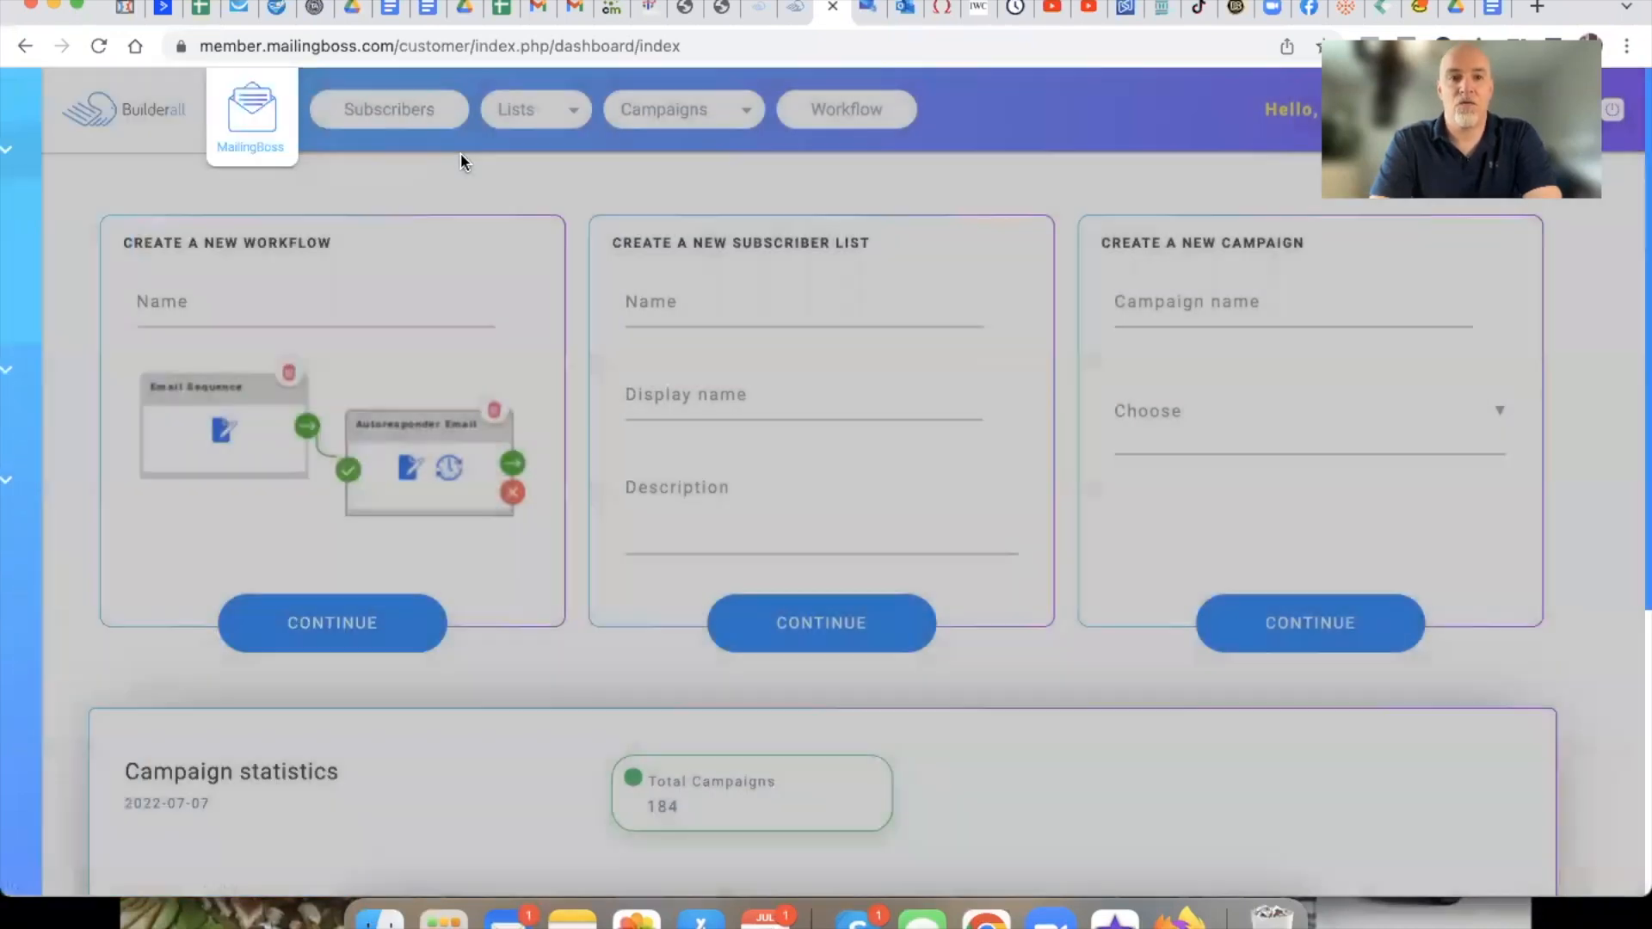
Open the MailingBoss lists page and look through the existing subscriber lists
left_click(543, 118)
left_click(513, 122)
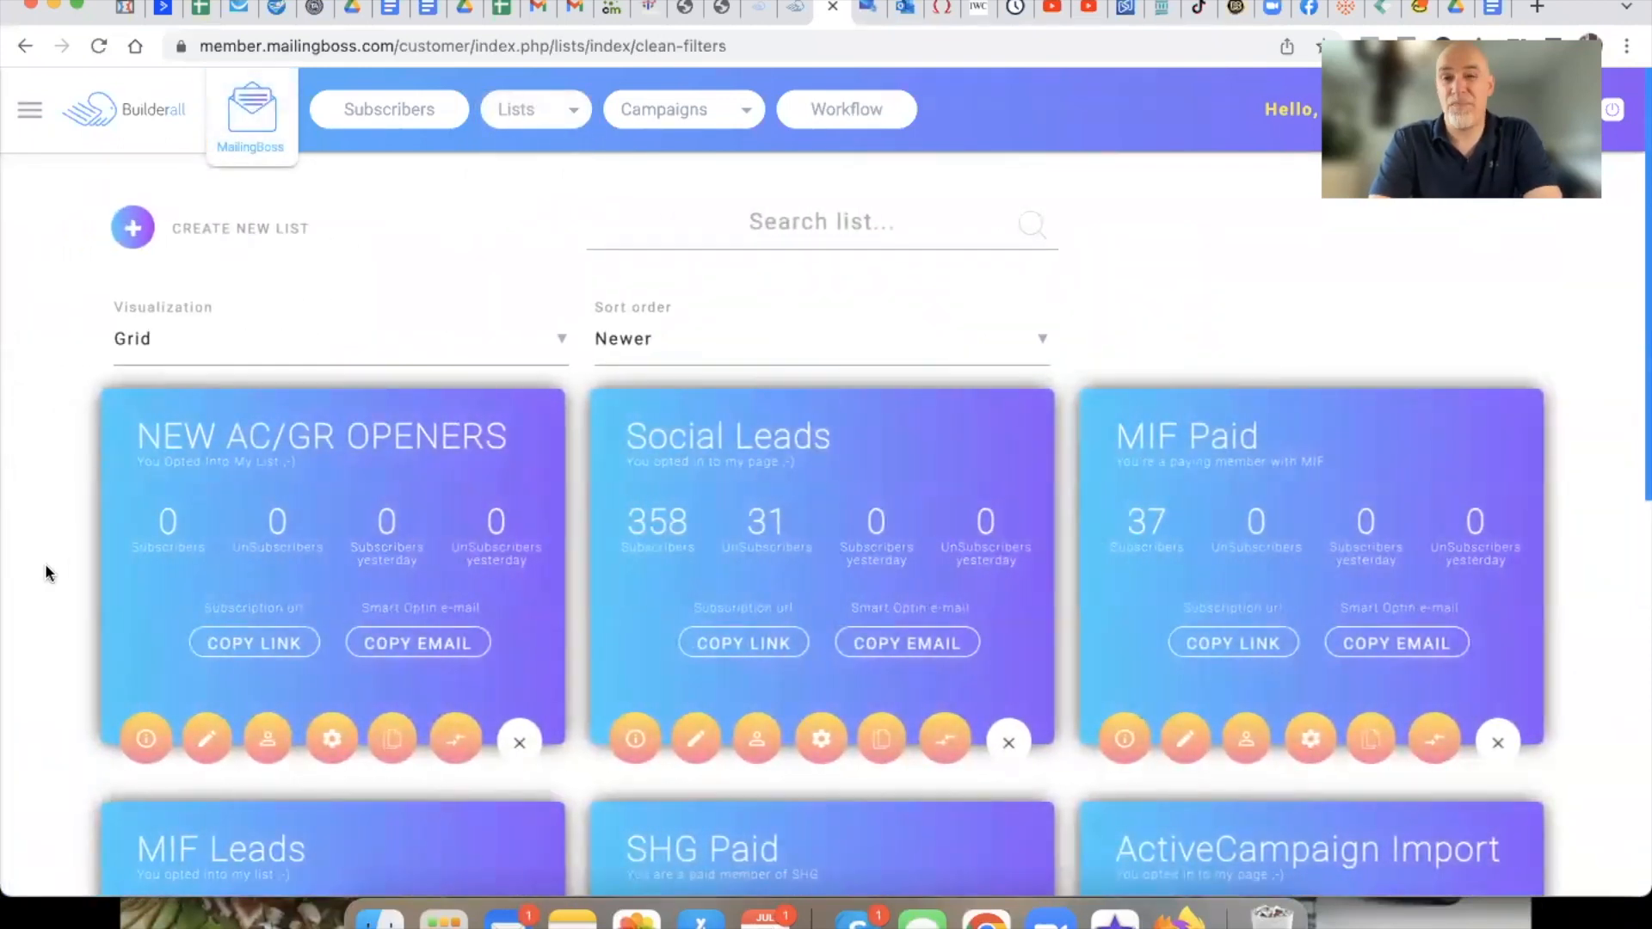
scroll(45, 563, "down", 5)
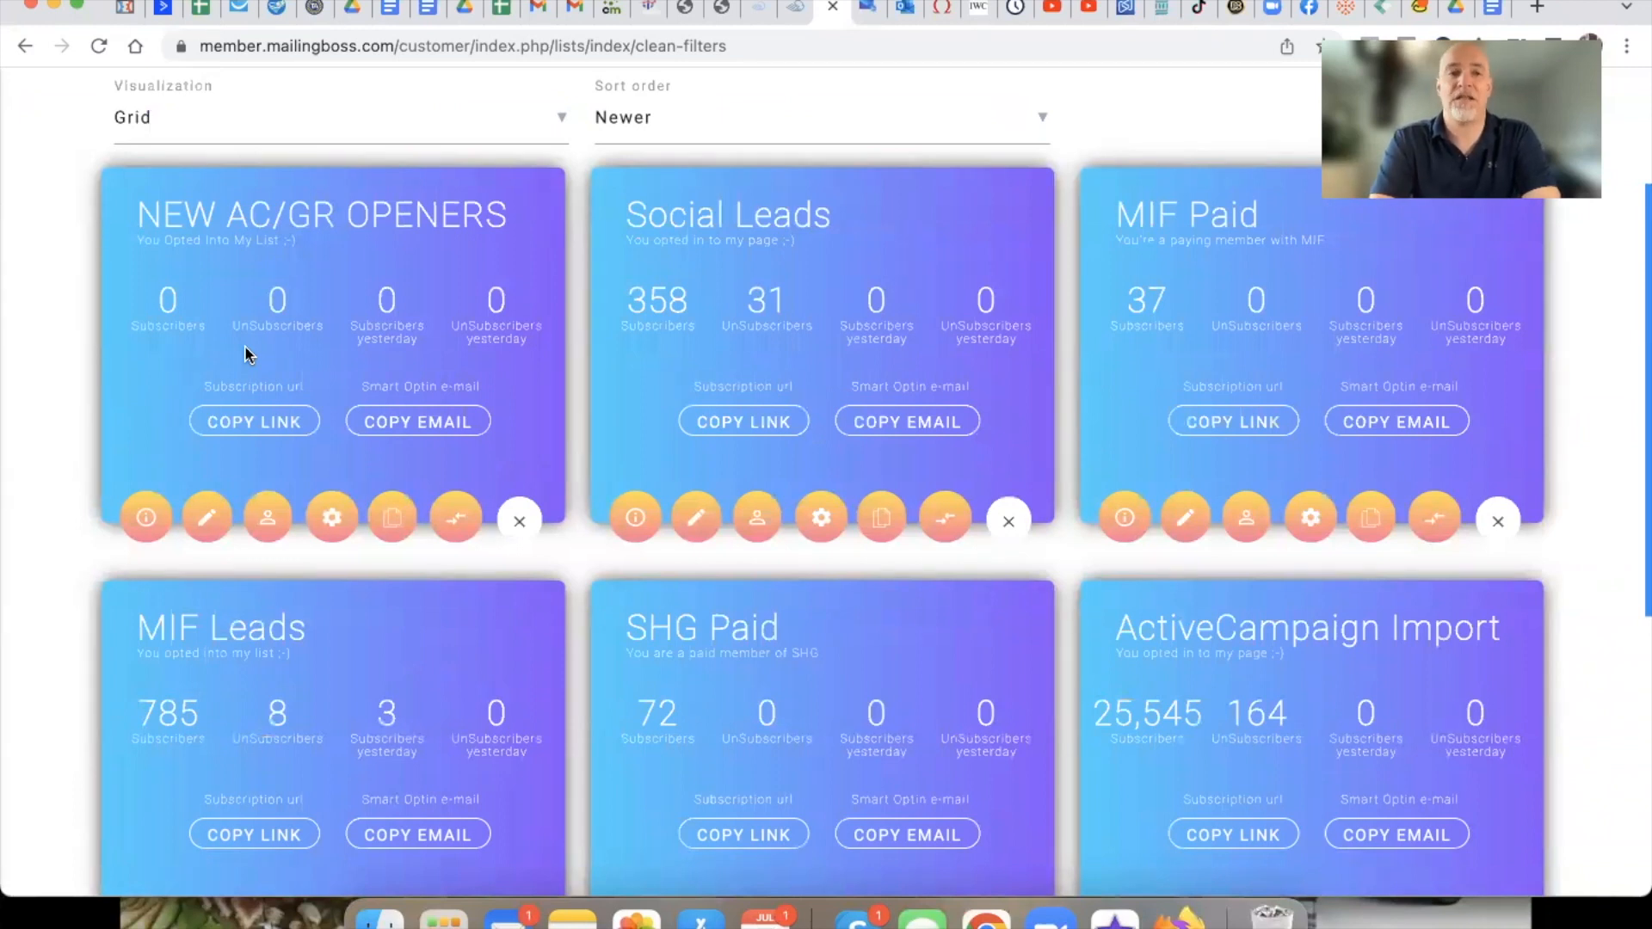
scroll(244, 353, "up", 5)
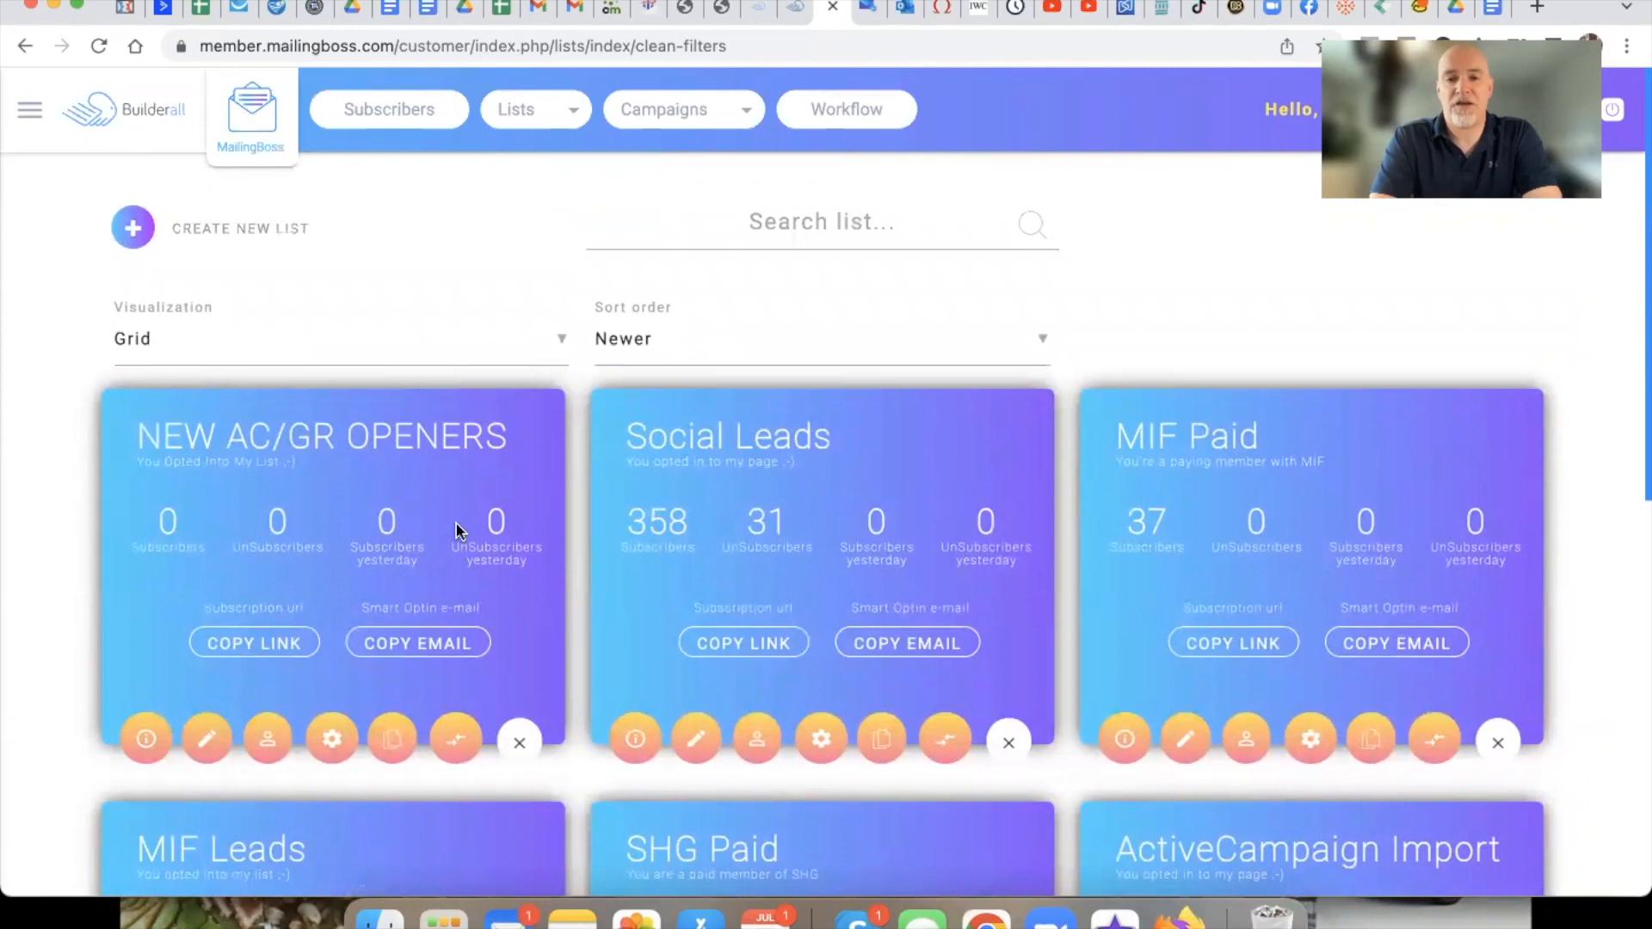
scroll(456, 529, "down", 15)
scroll(456, 530, "up", 13)
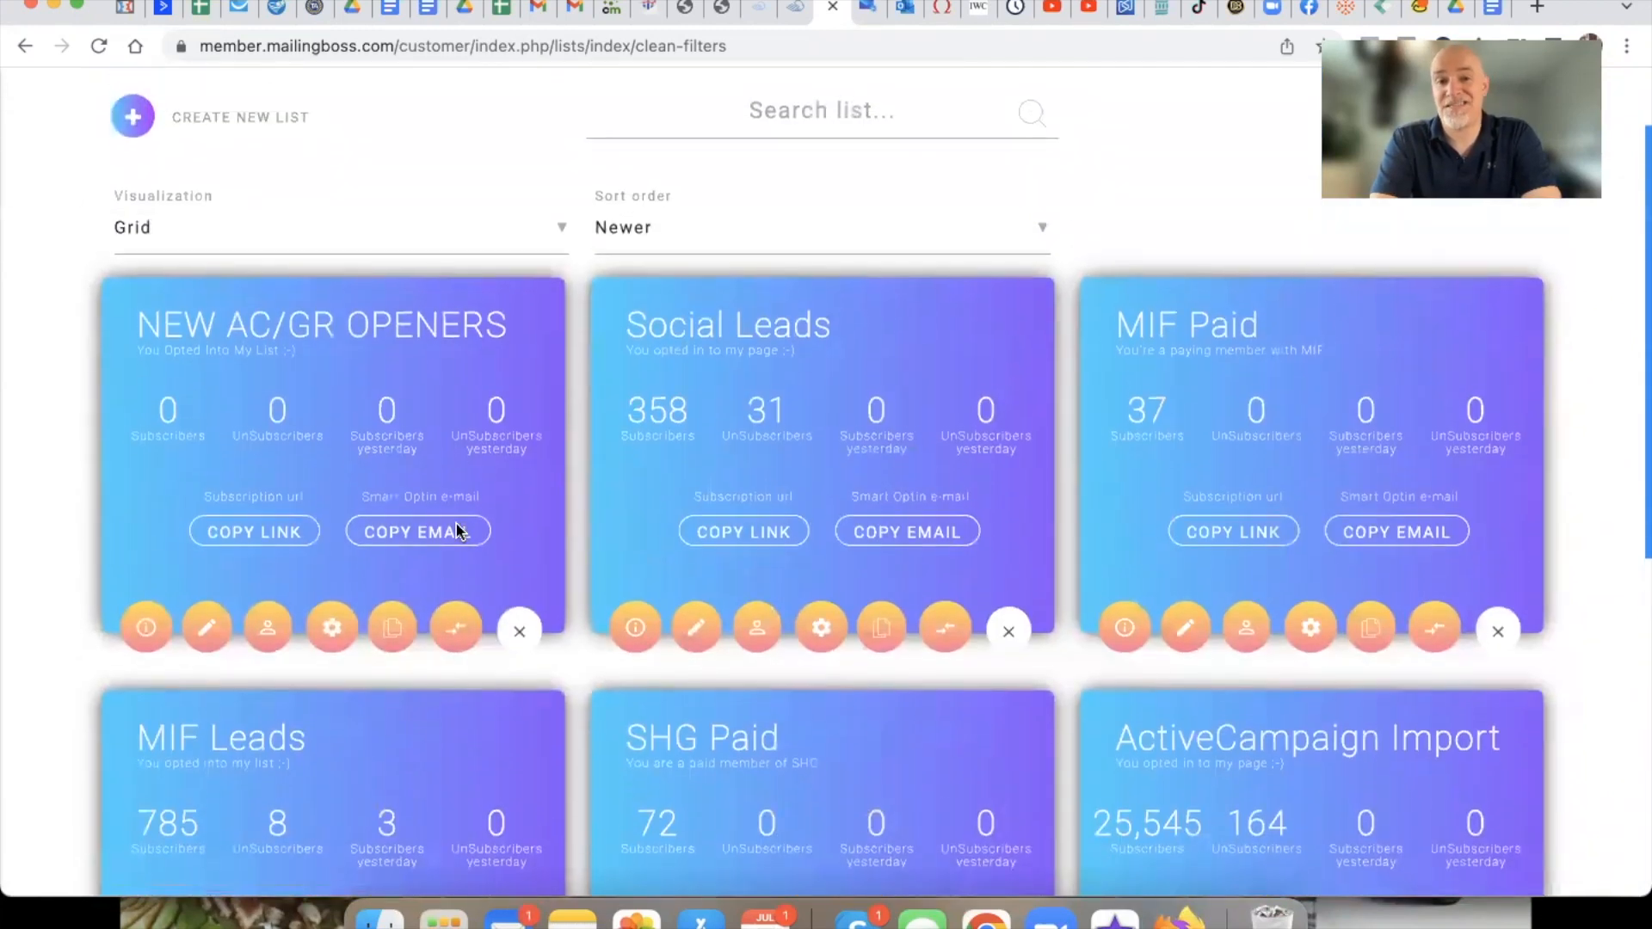
scroll(460, 532, "up", 1)
scroll(460, 534, "up", 3)
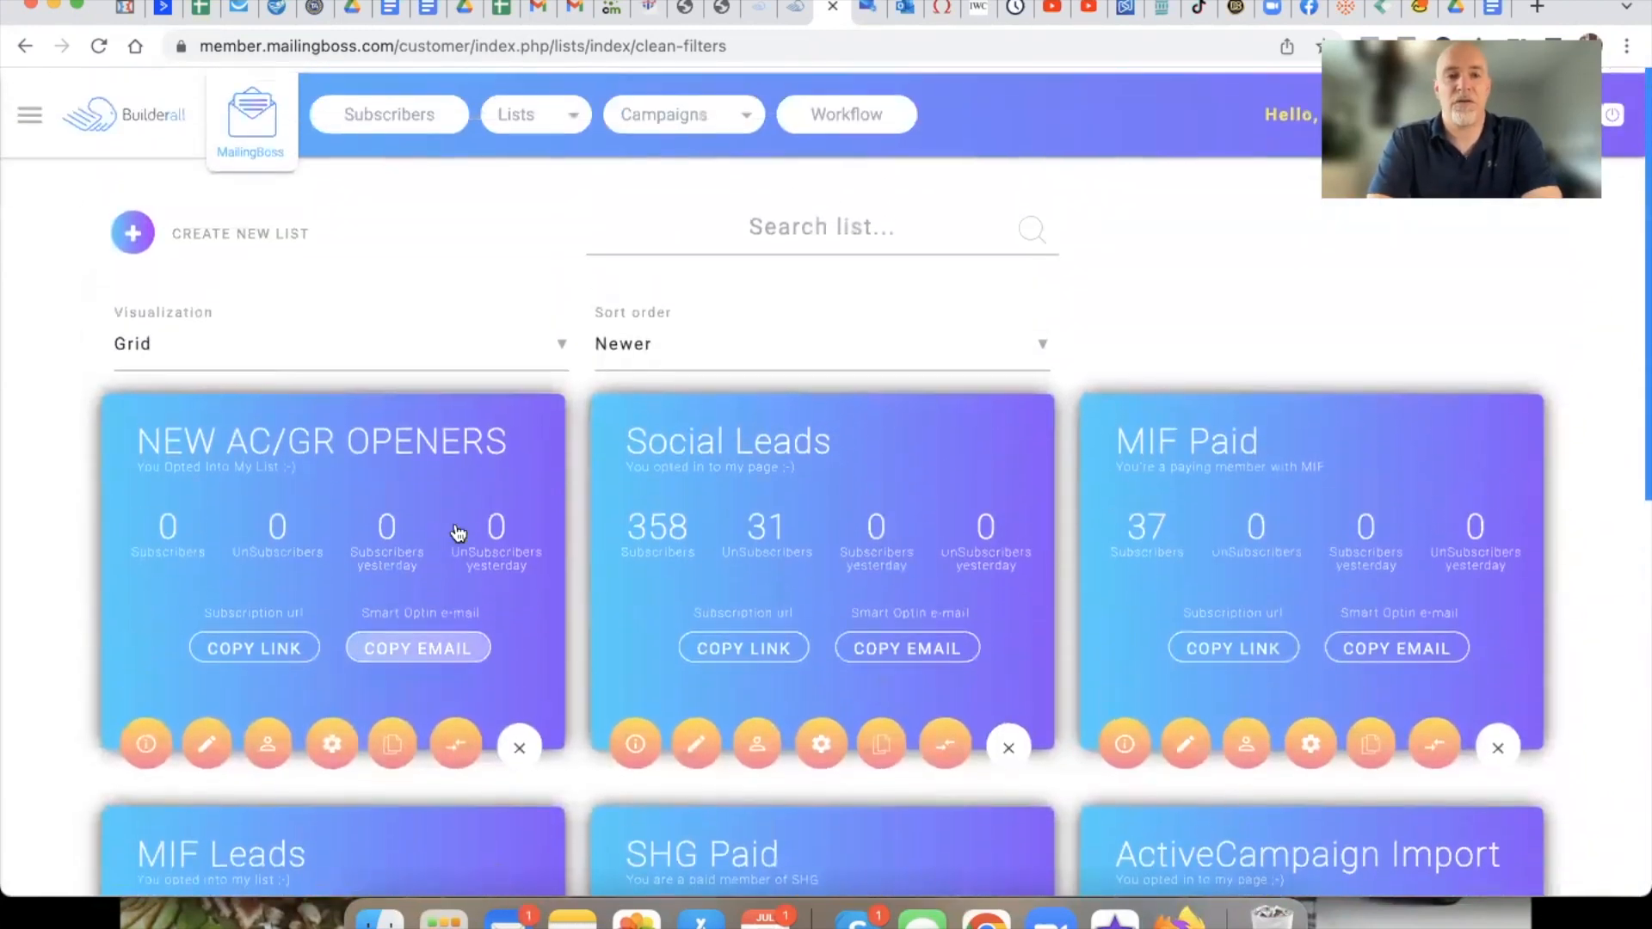
Start a new subscriber list with TEST DEMO as both its name and its display name
left_click(134, 228)
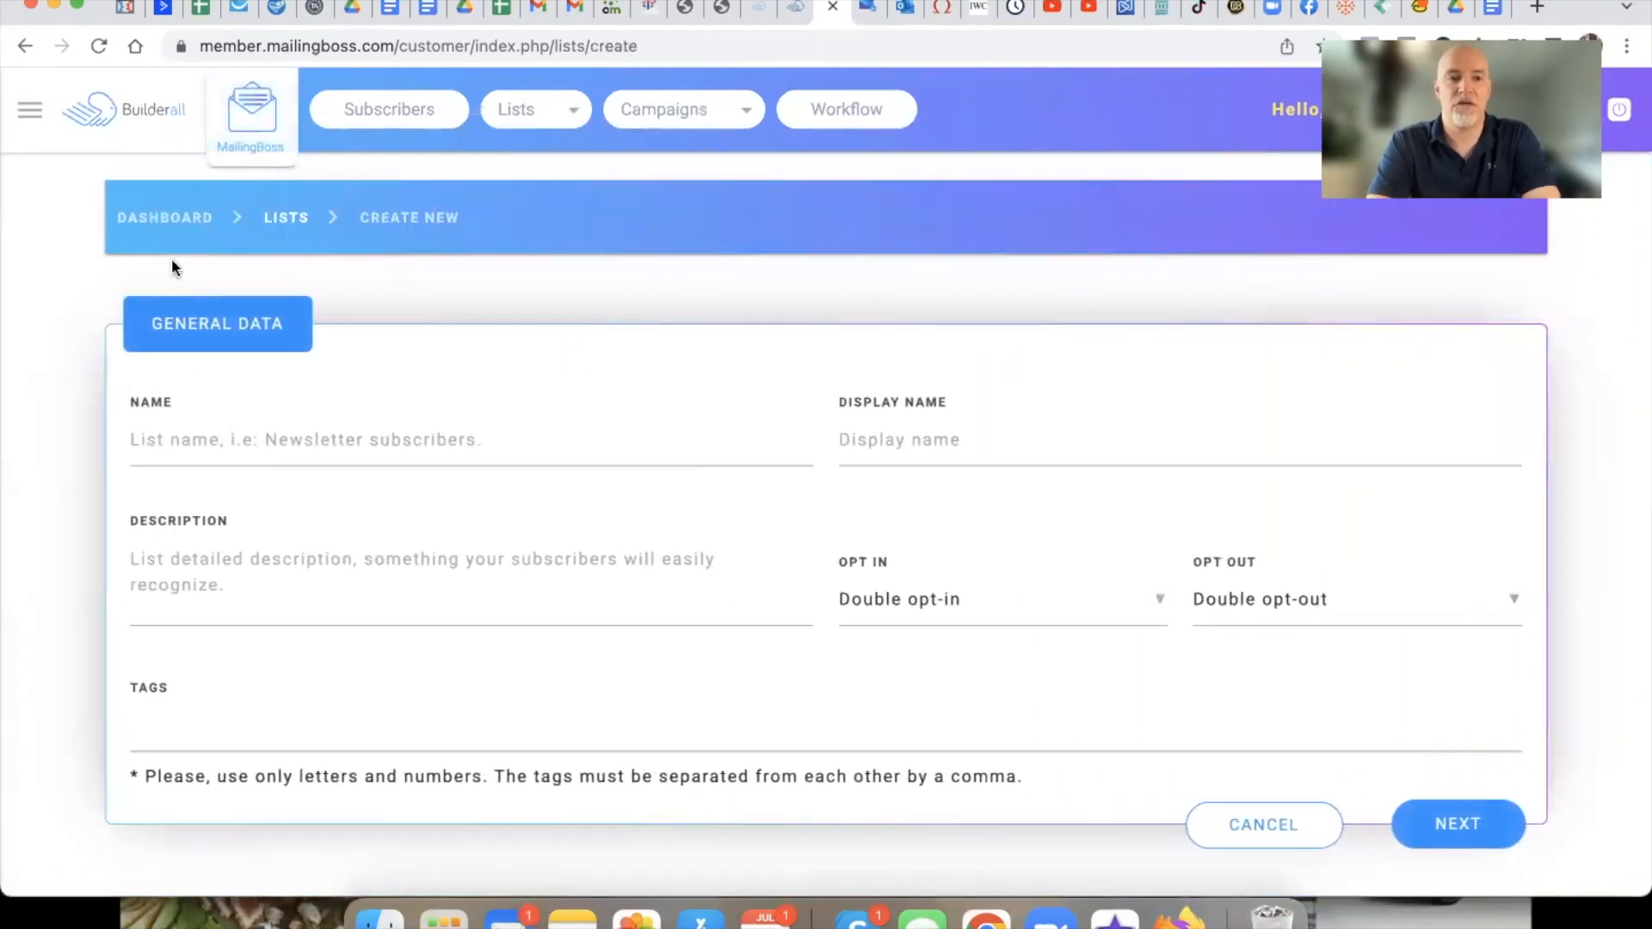
left_click(225, 456)
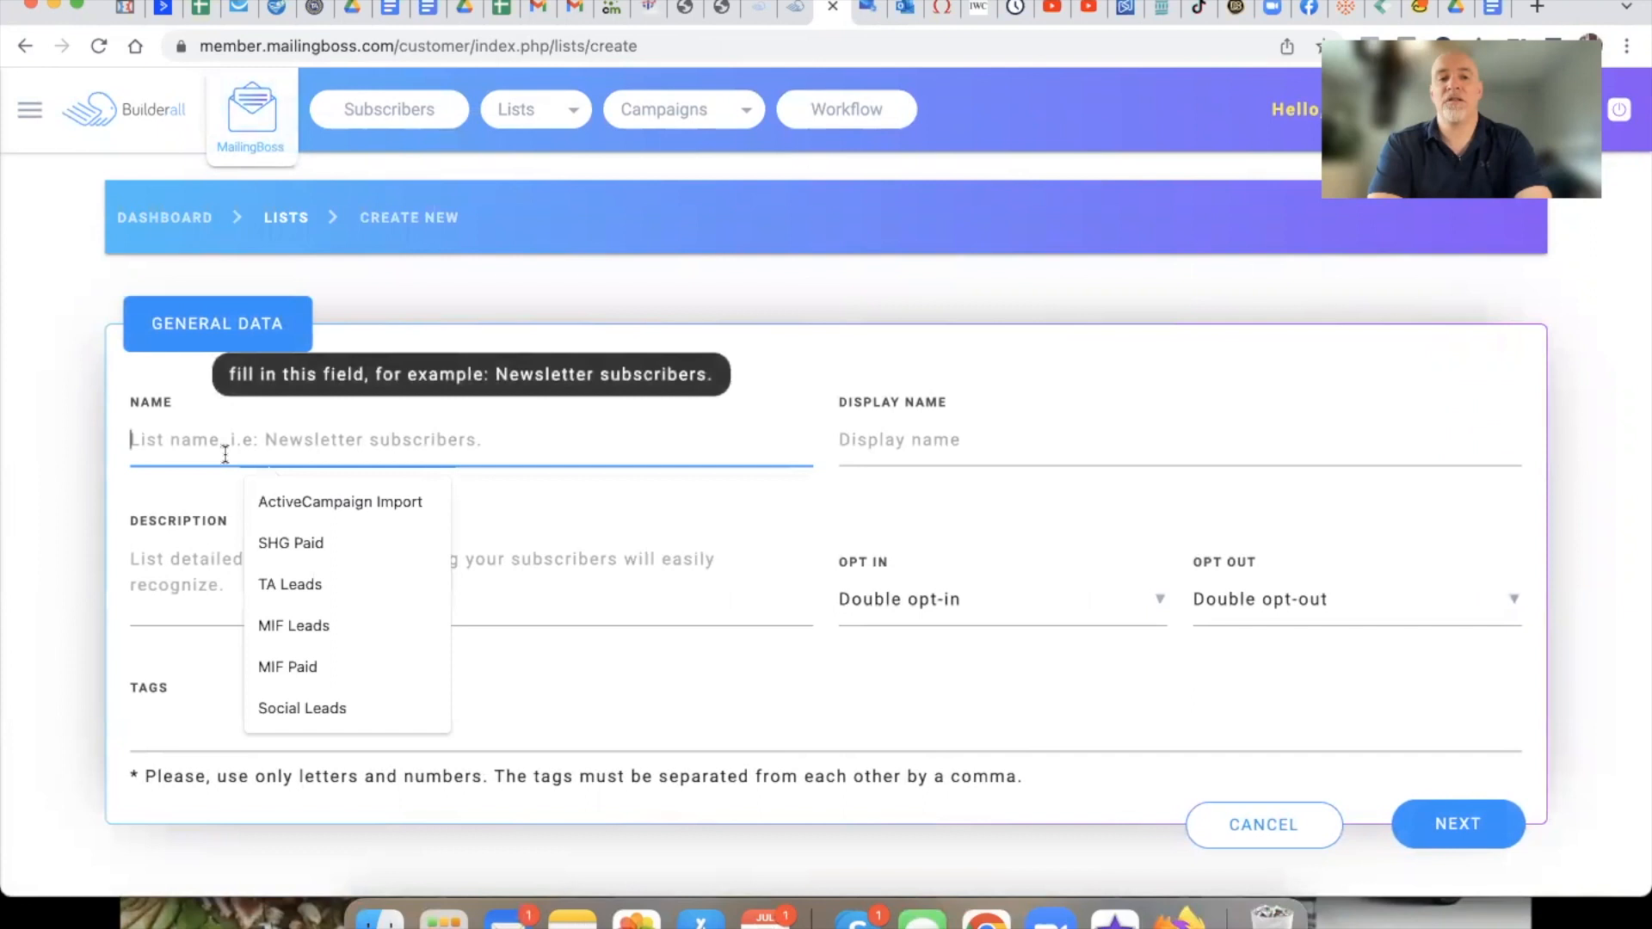
type("TEST")
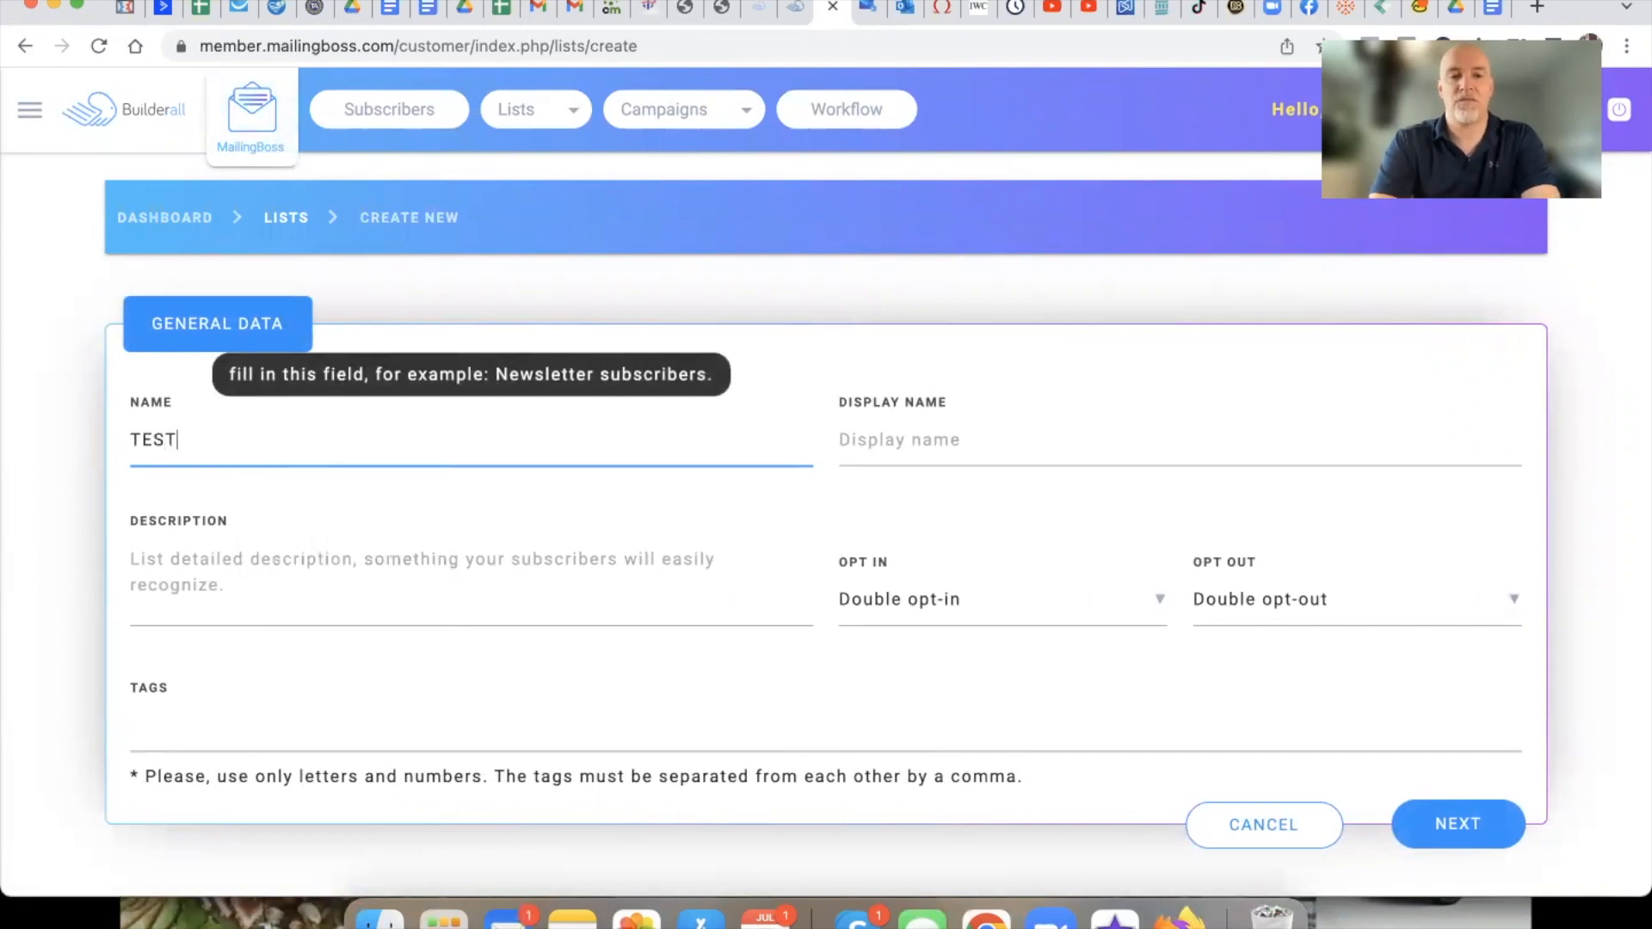
type(" DEMO")
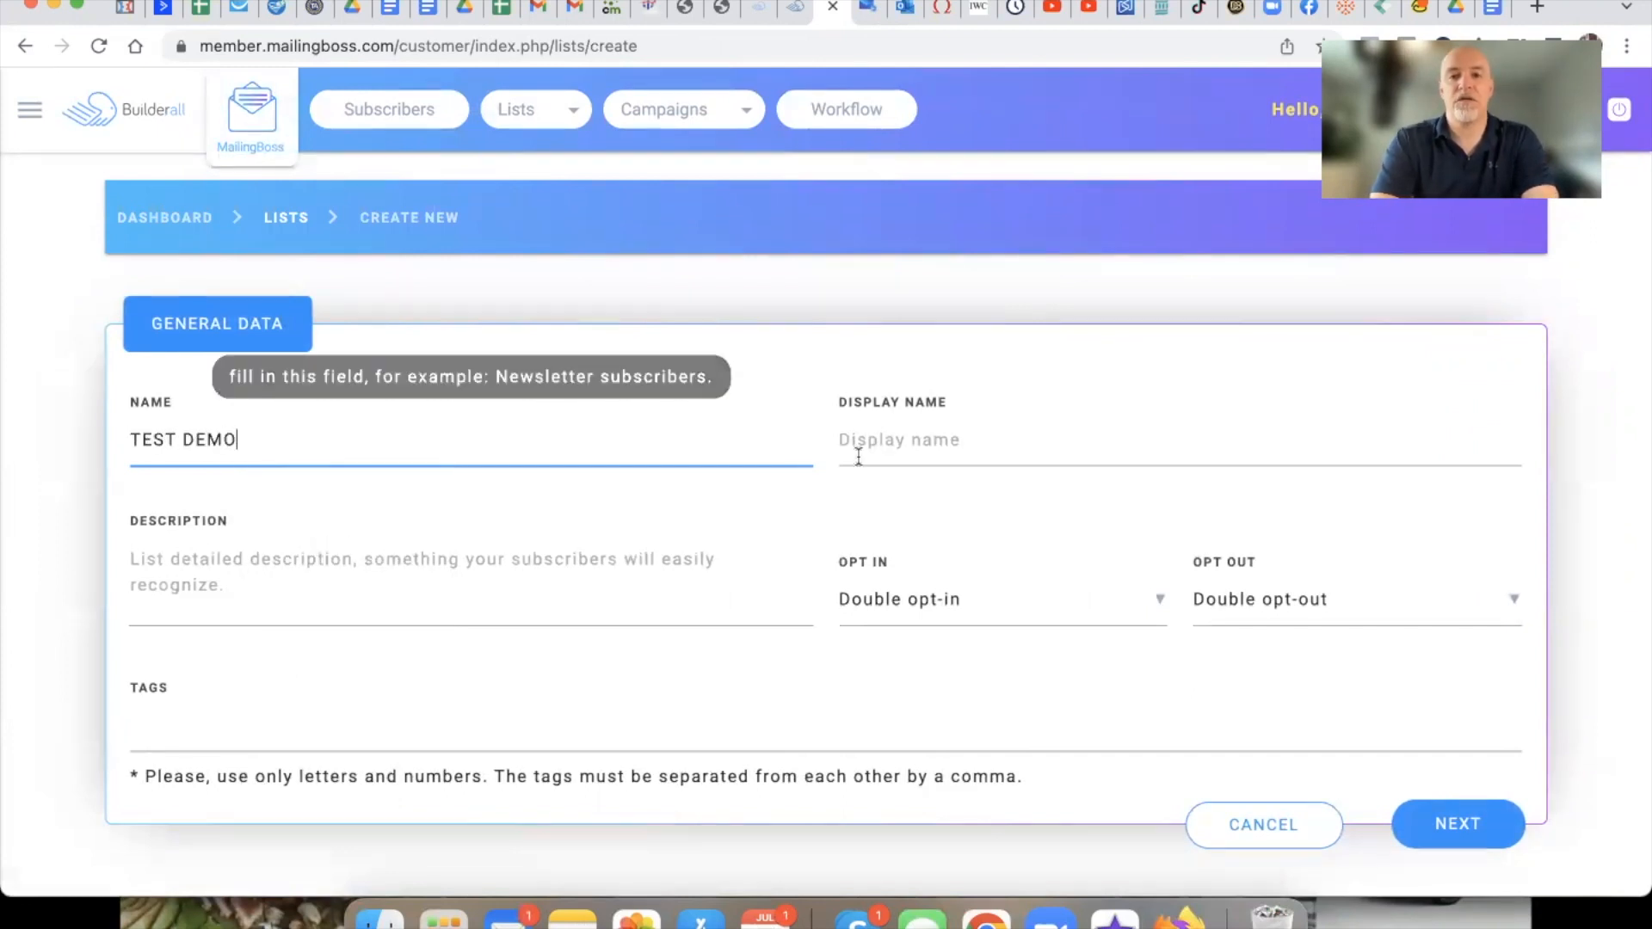
left_click(917, 451)
type("TES")
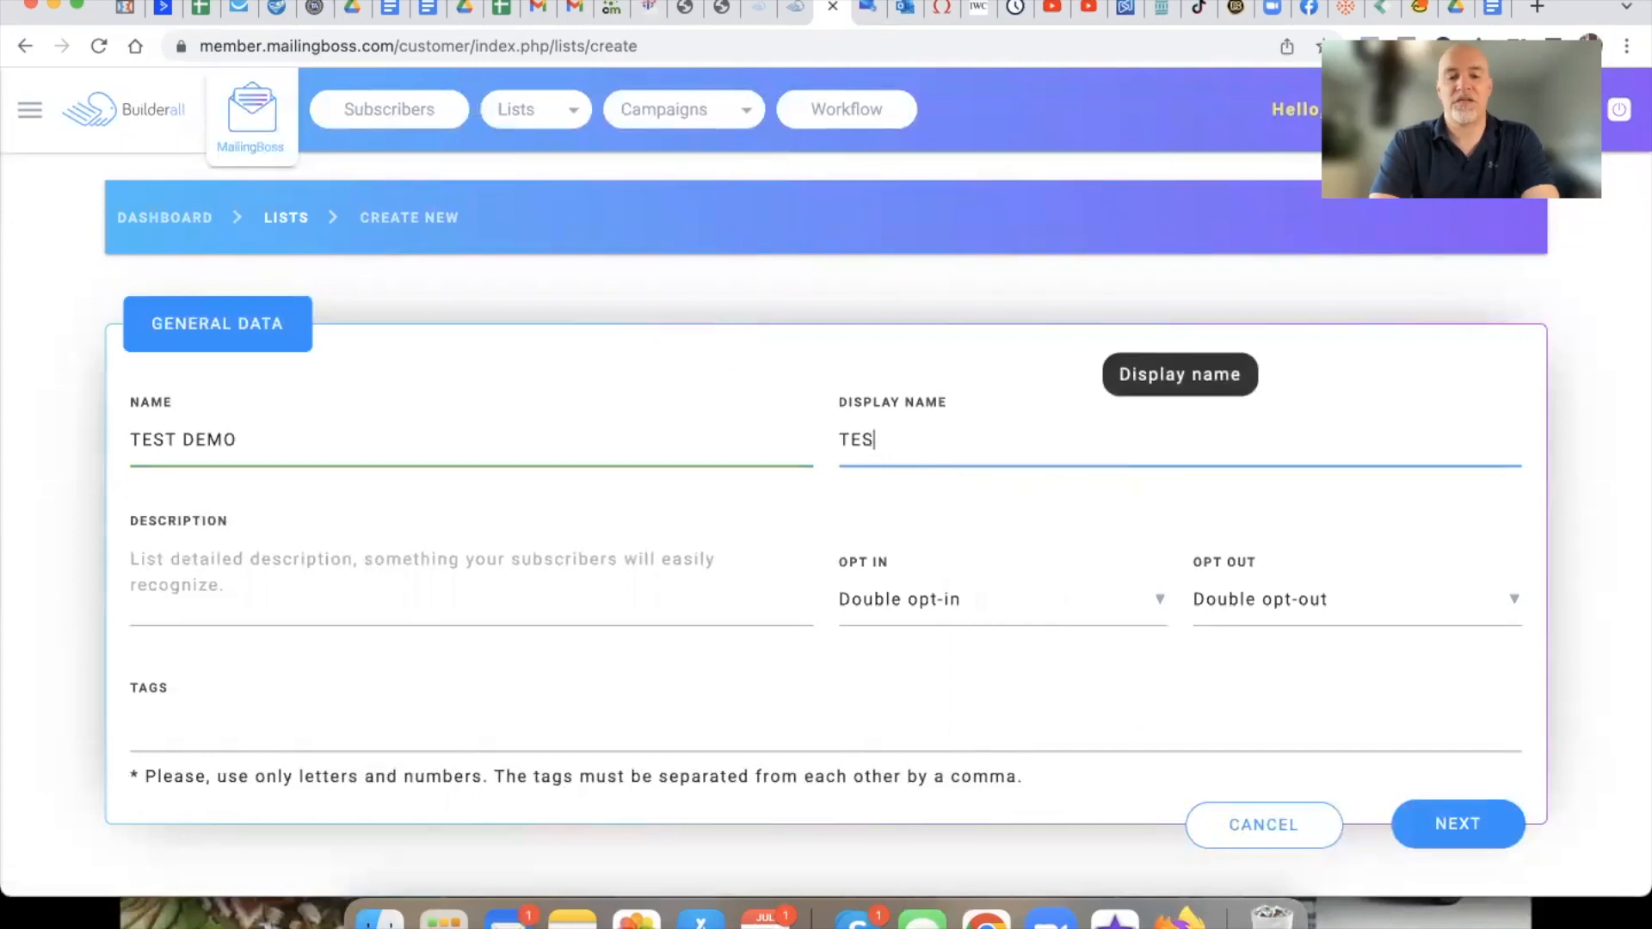
type("T DEMO")
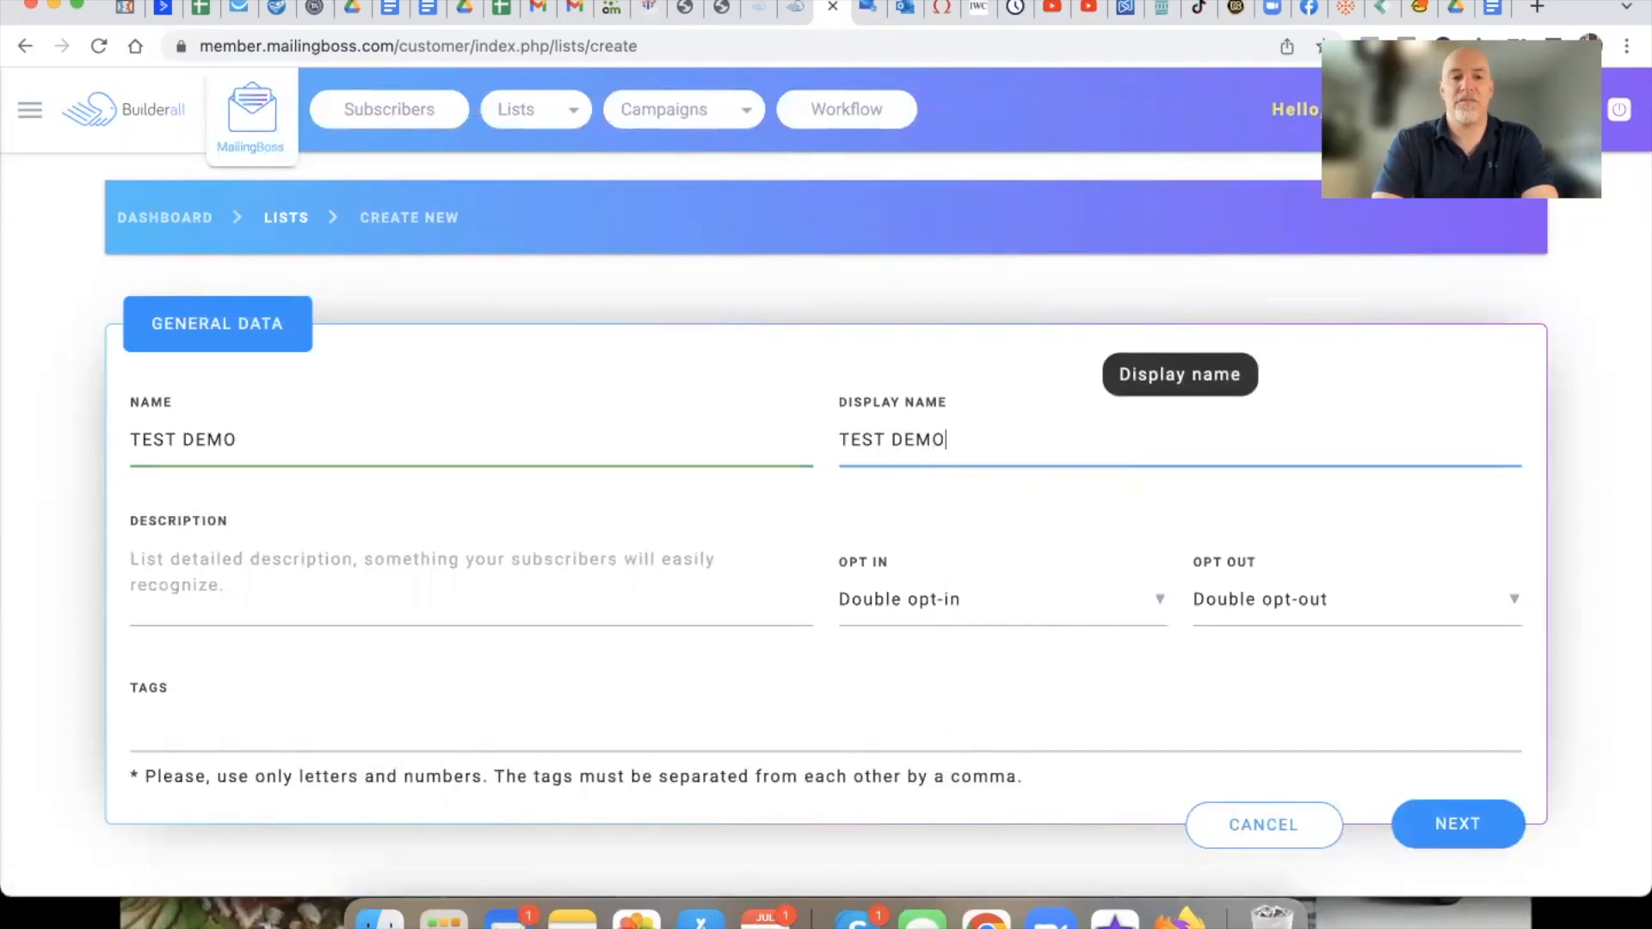
Enter "You opted into my page ;-)" as the description of the new list
left_click(214, 555)
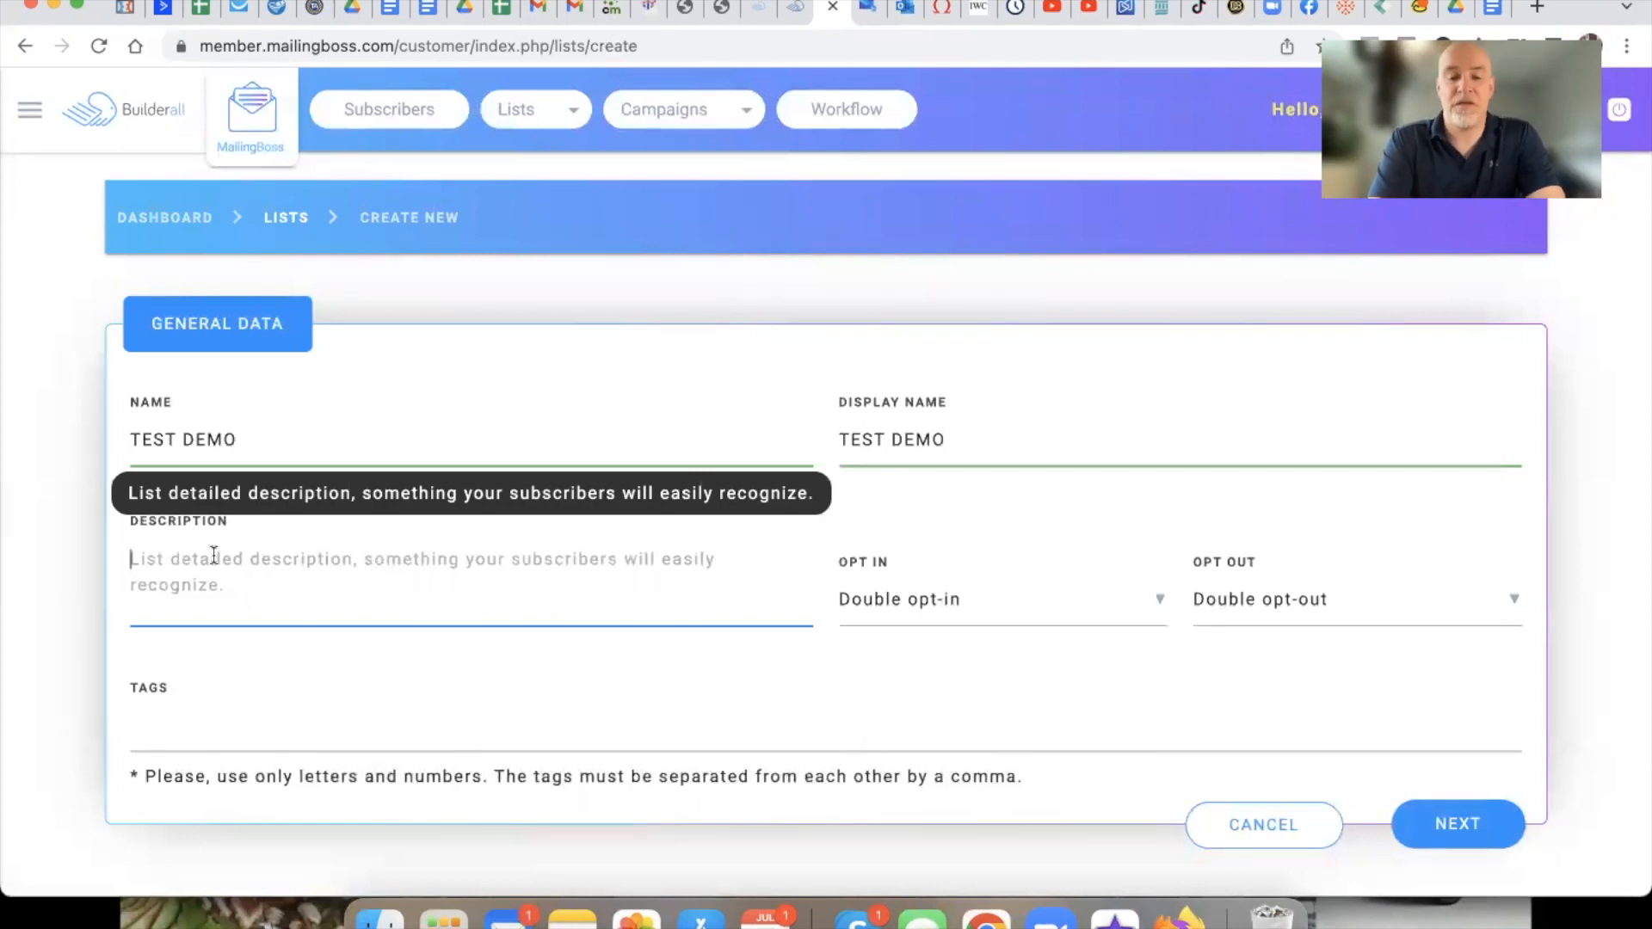
type("You")
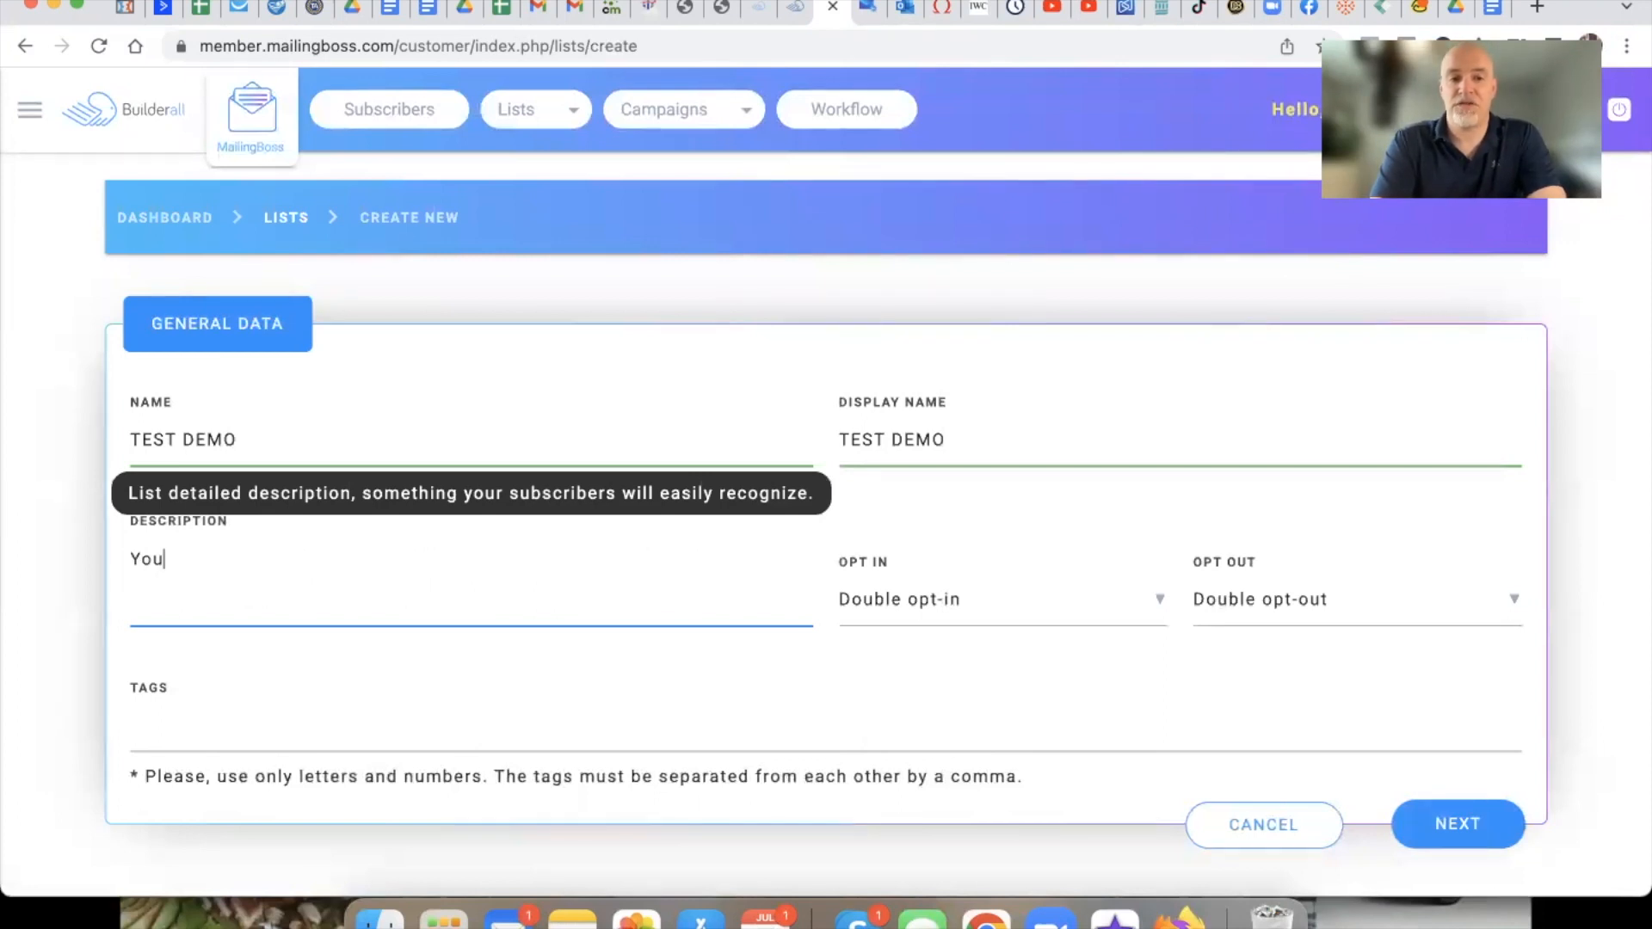
type(" opted ")
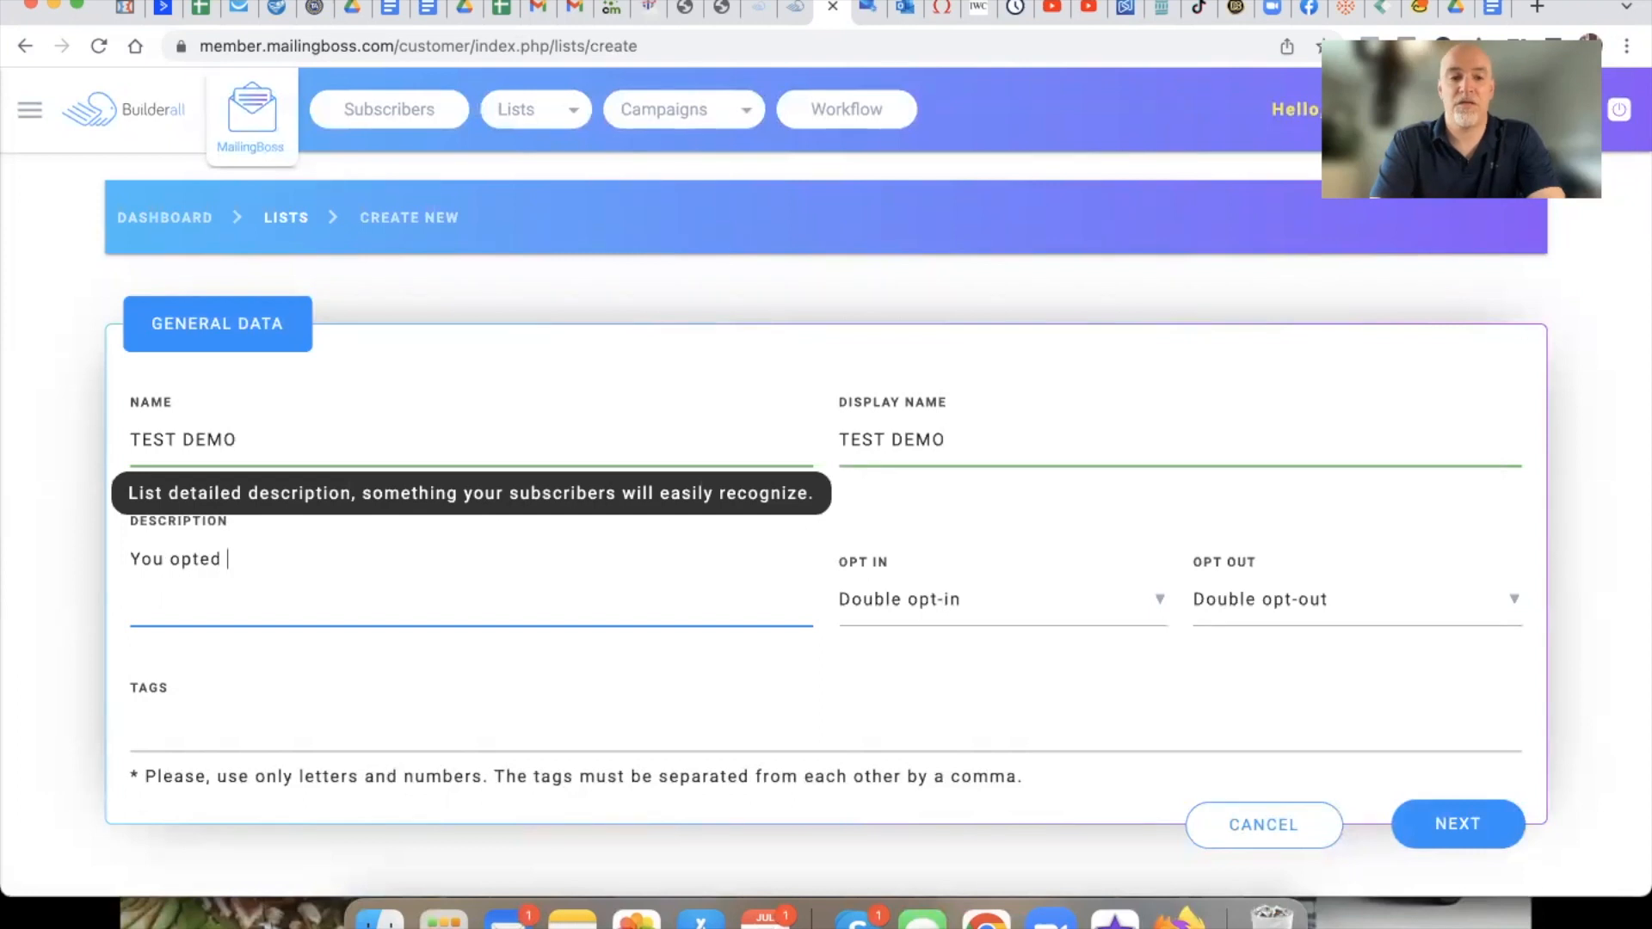
type("into my page ")
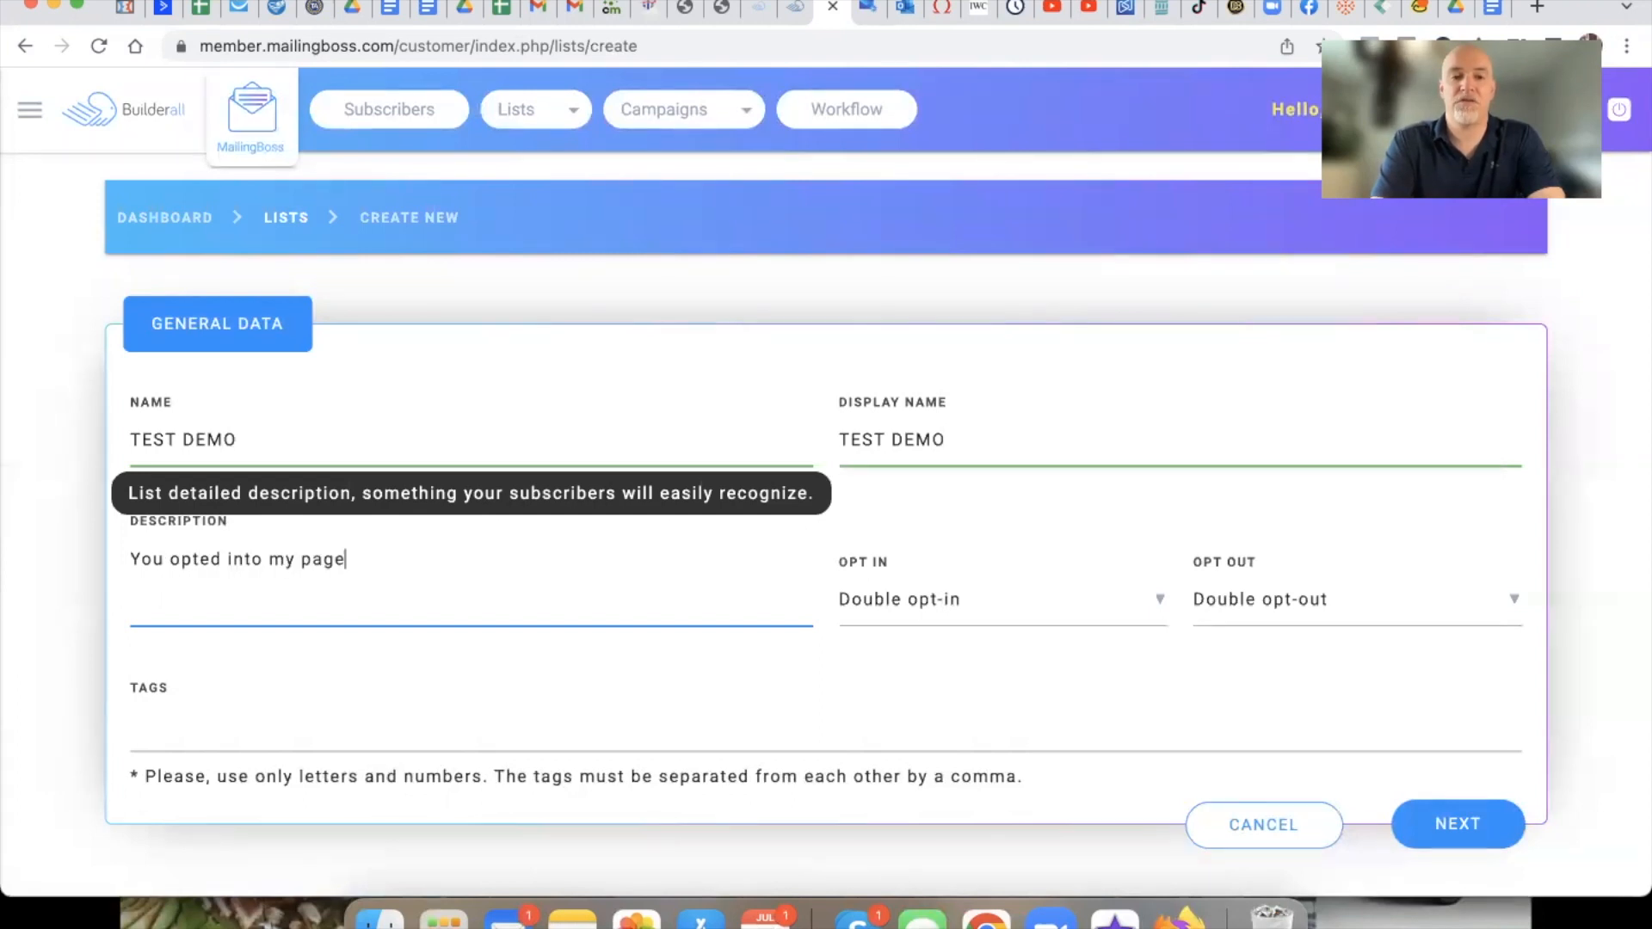
type(";-)")
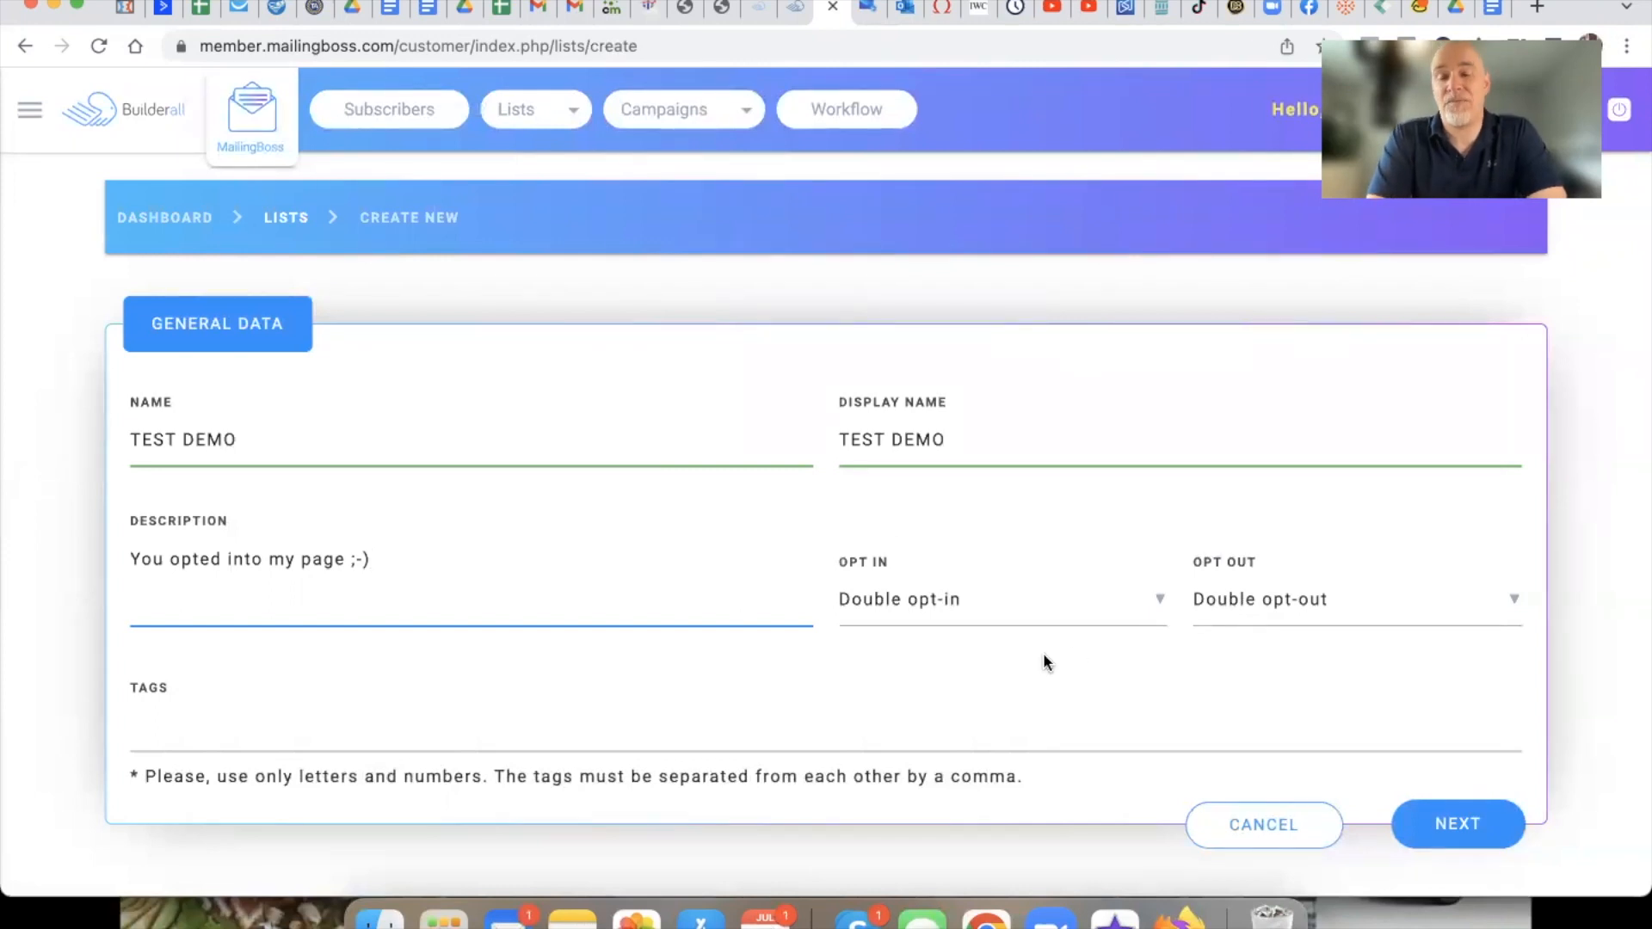
Set the list to Single opt-in and Single opt-out, leave the tags empty, and submit the general data
left_click(928, 602)
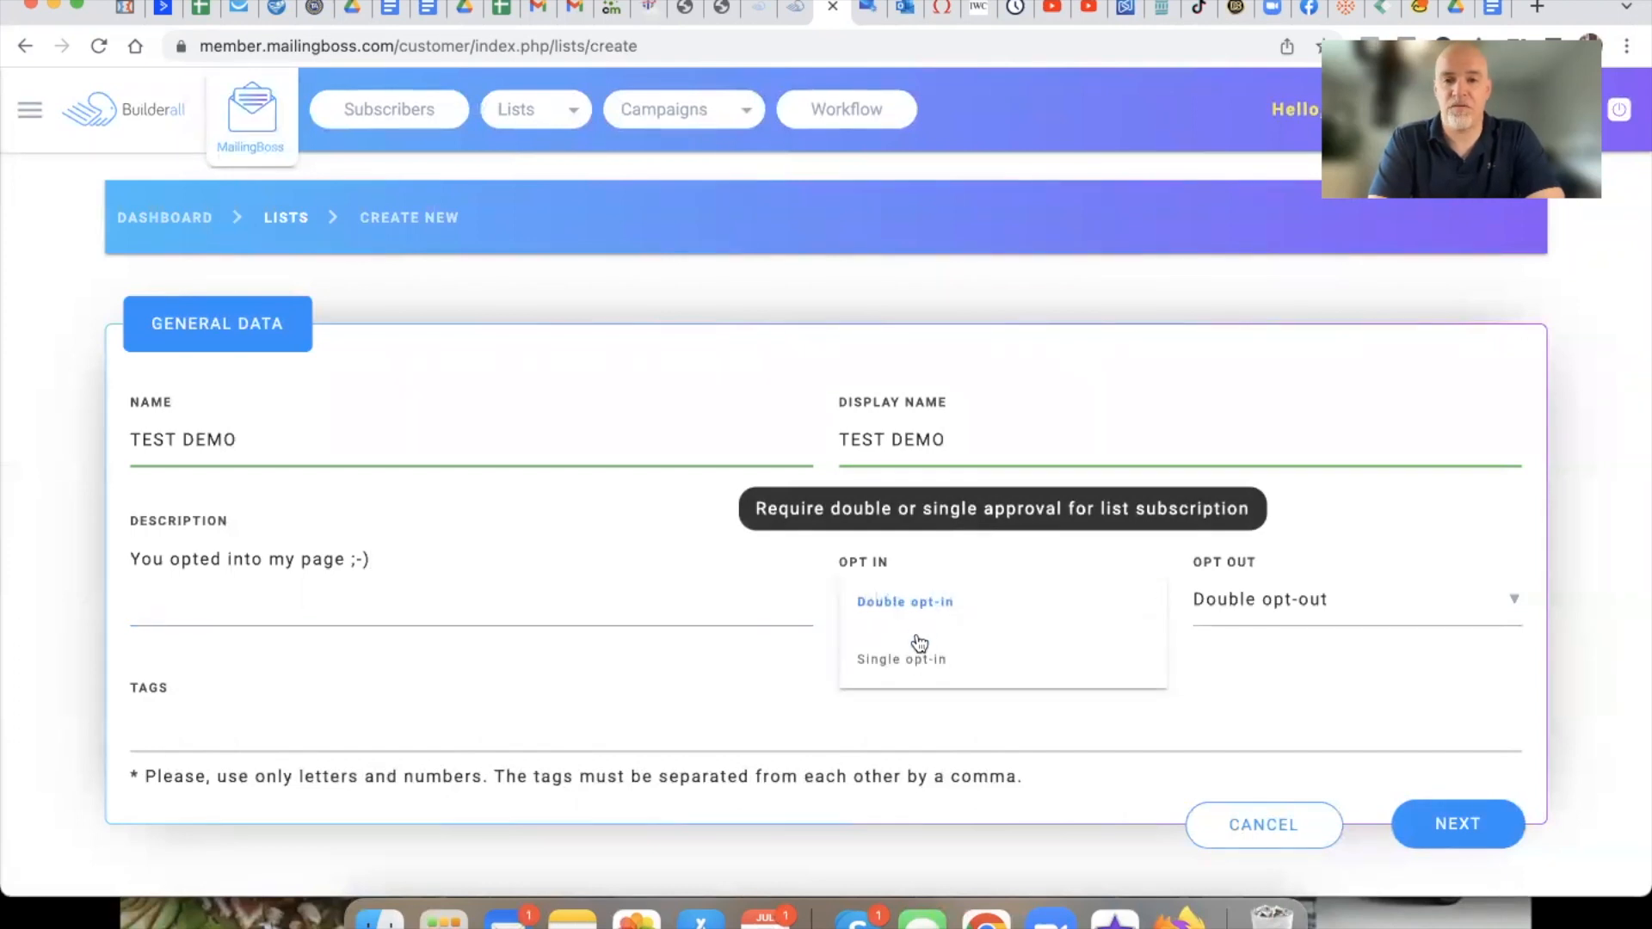
left_click(905, 665)
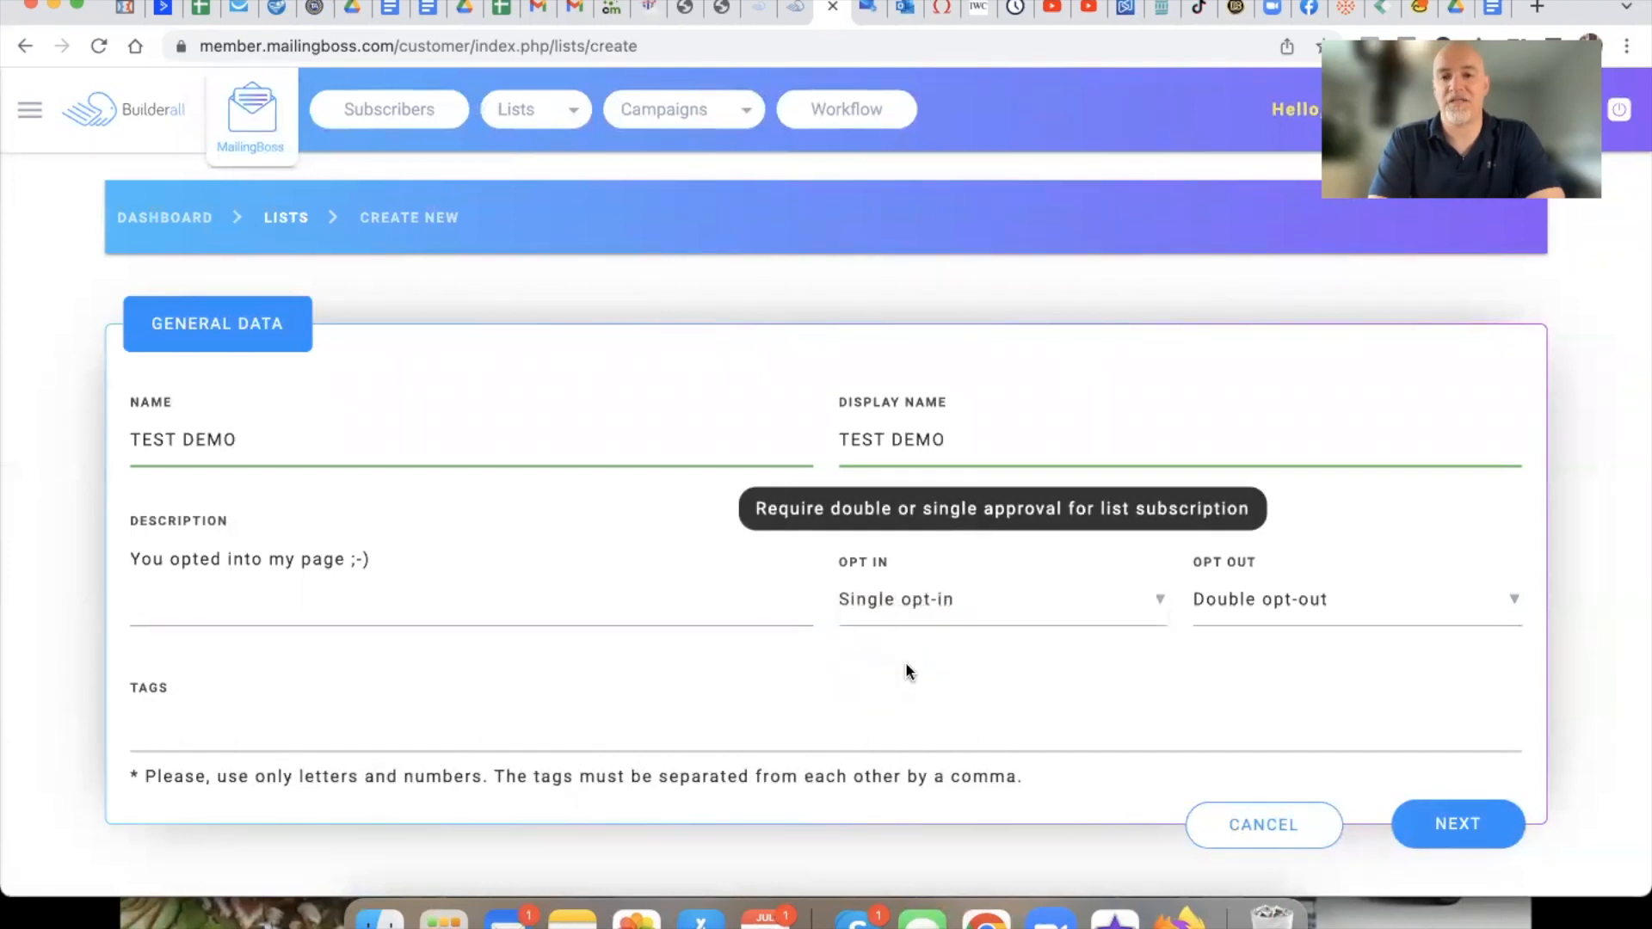
left_click(1216, 606)
left_click(1226, 659)
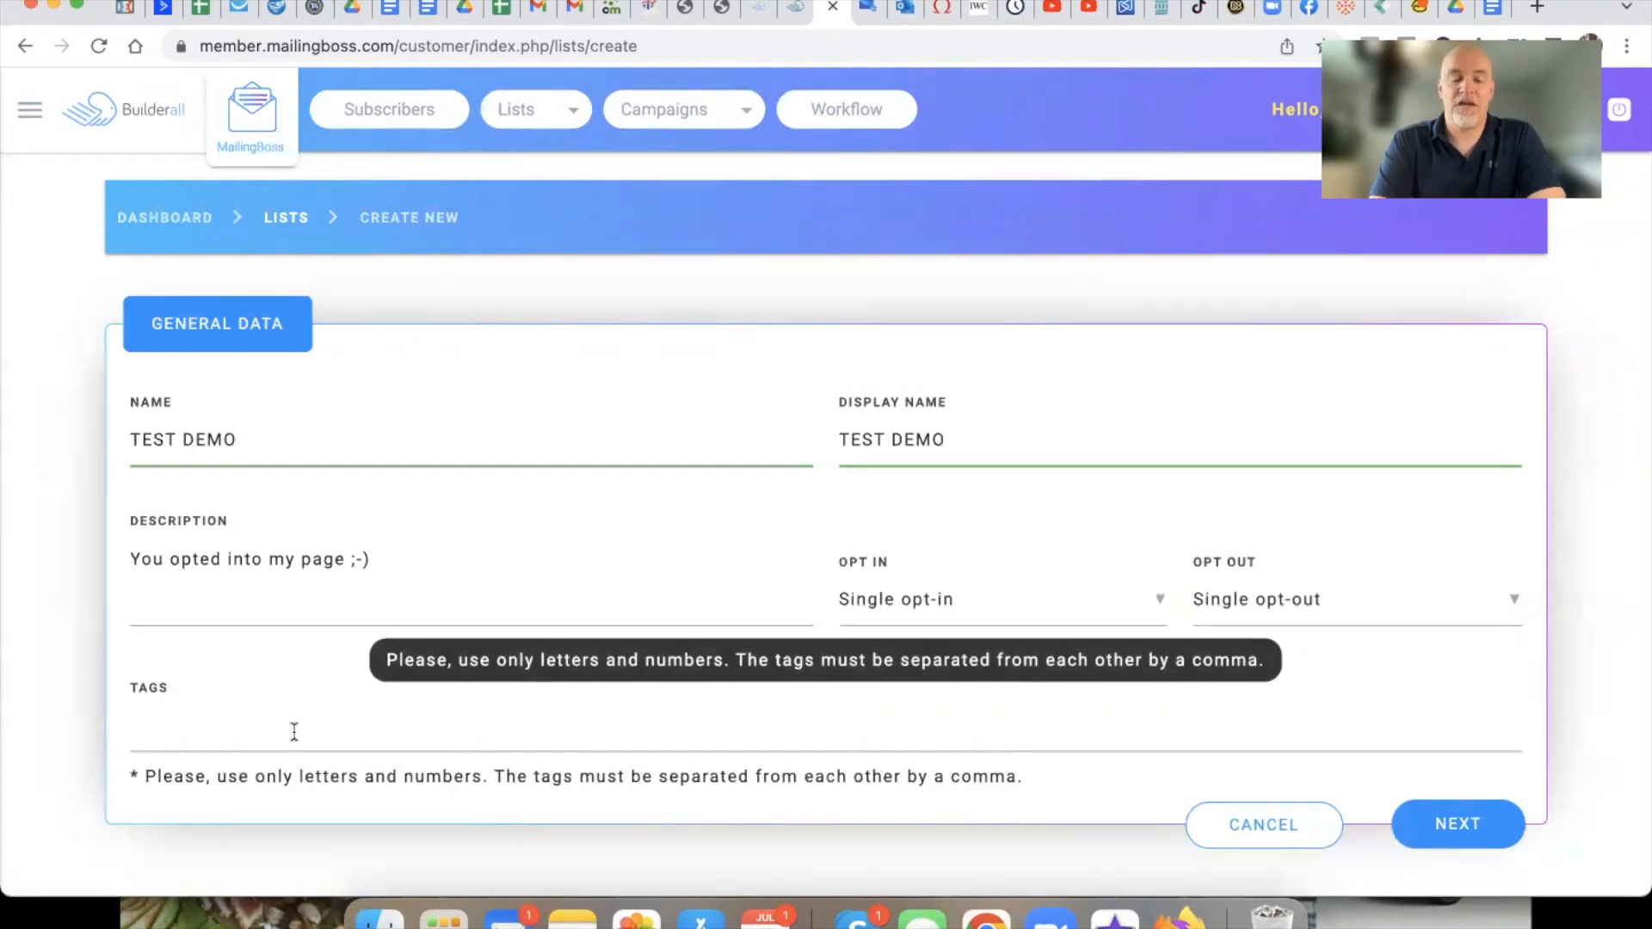
left_click(212, 737)
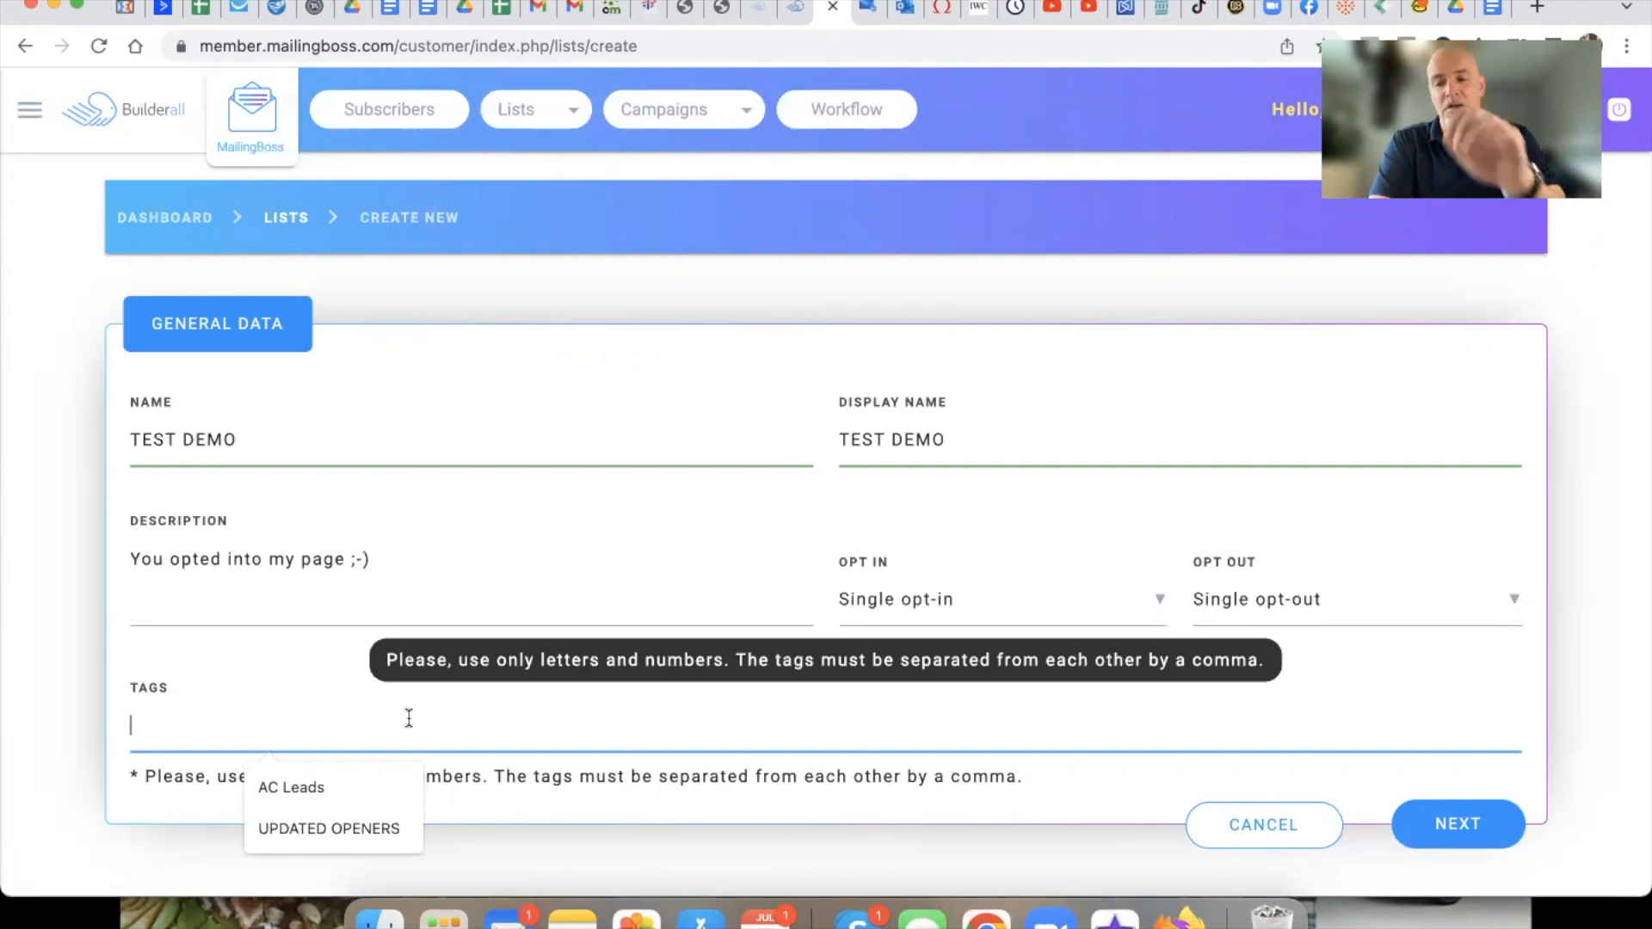
left_click(585, 765)
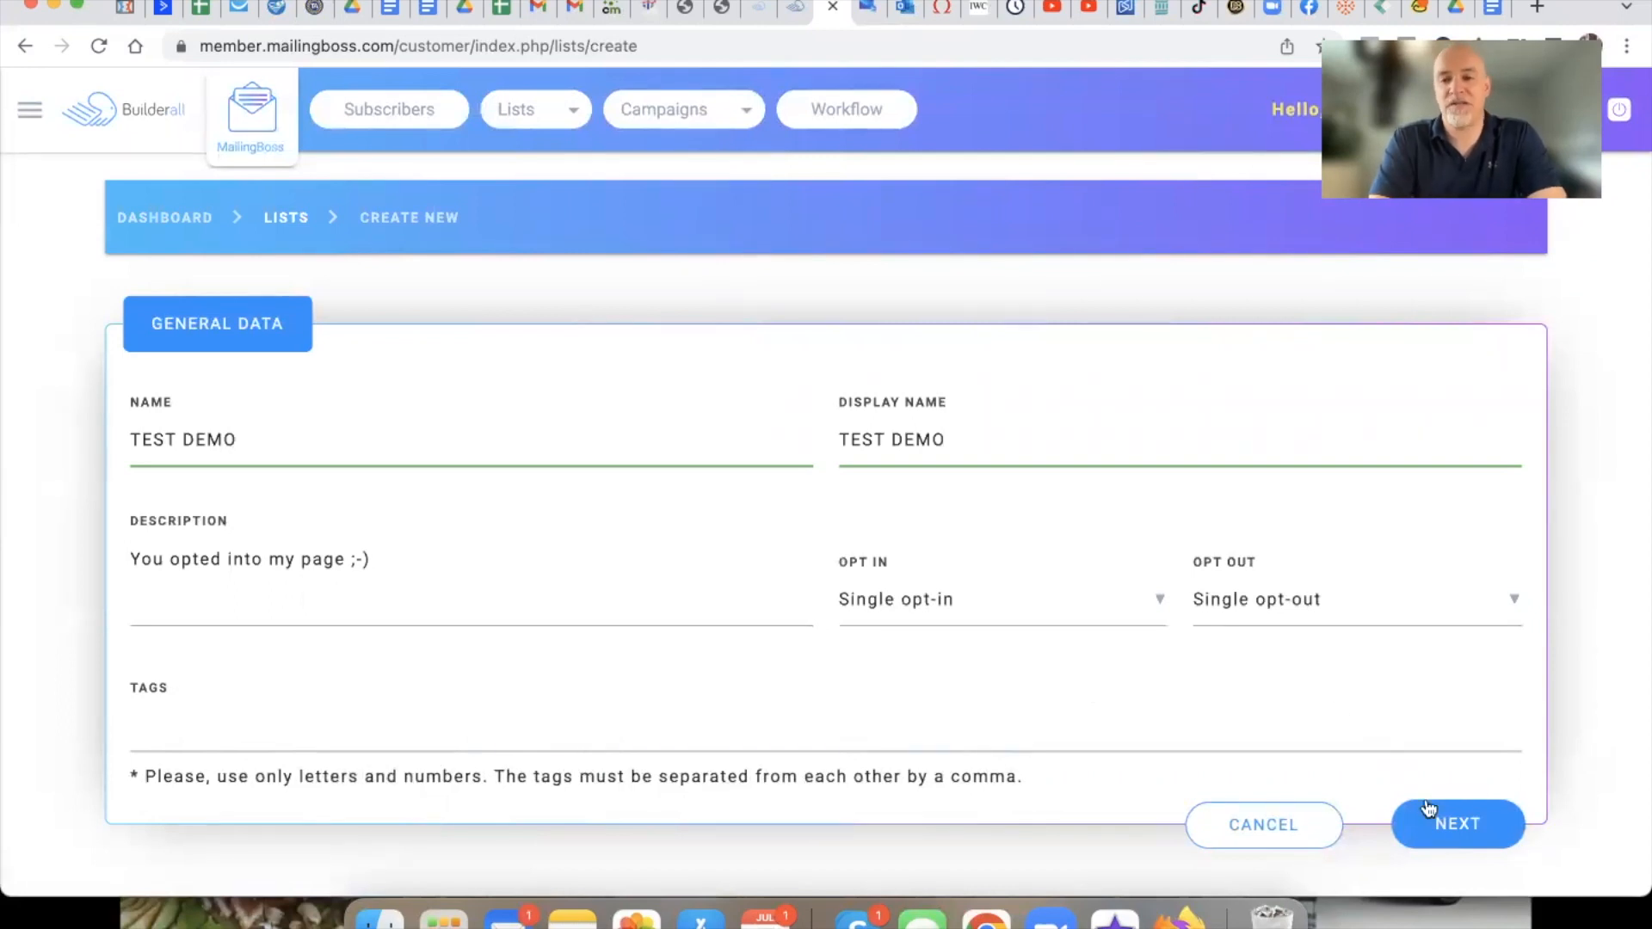
left_click(1453, 827)
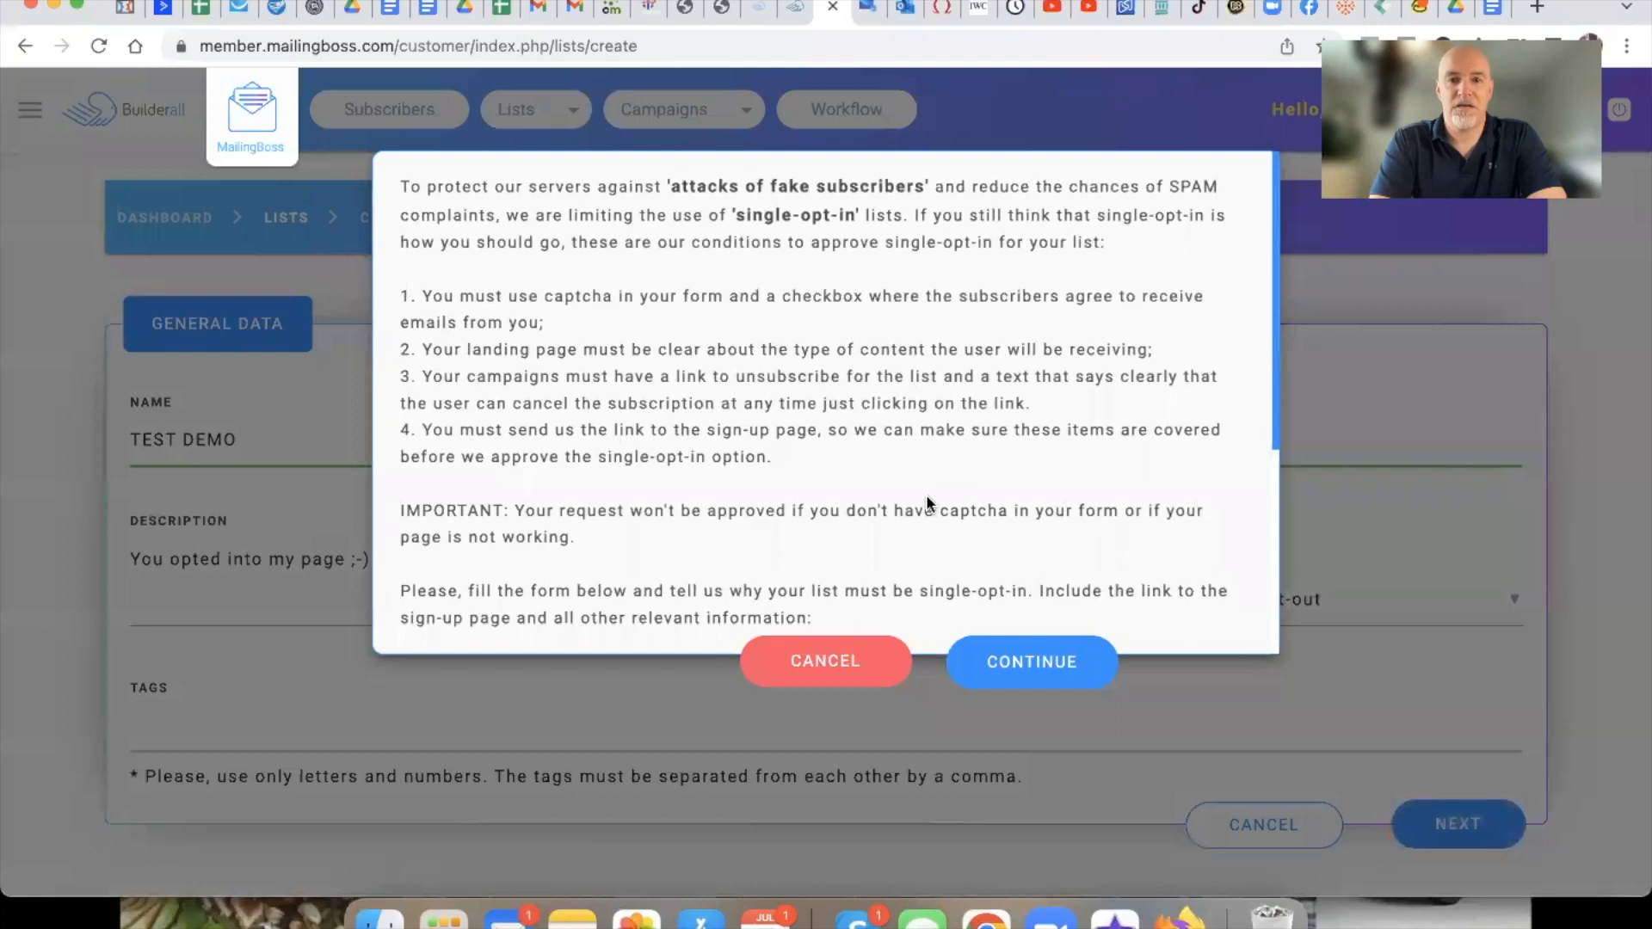
Read the single opt-in conditions and enter the website's address as the URL of the lead registration / capture form
scroll(837, 521, "down", 5)
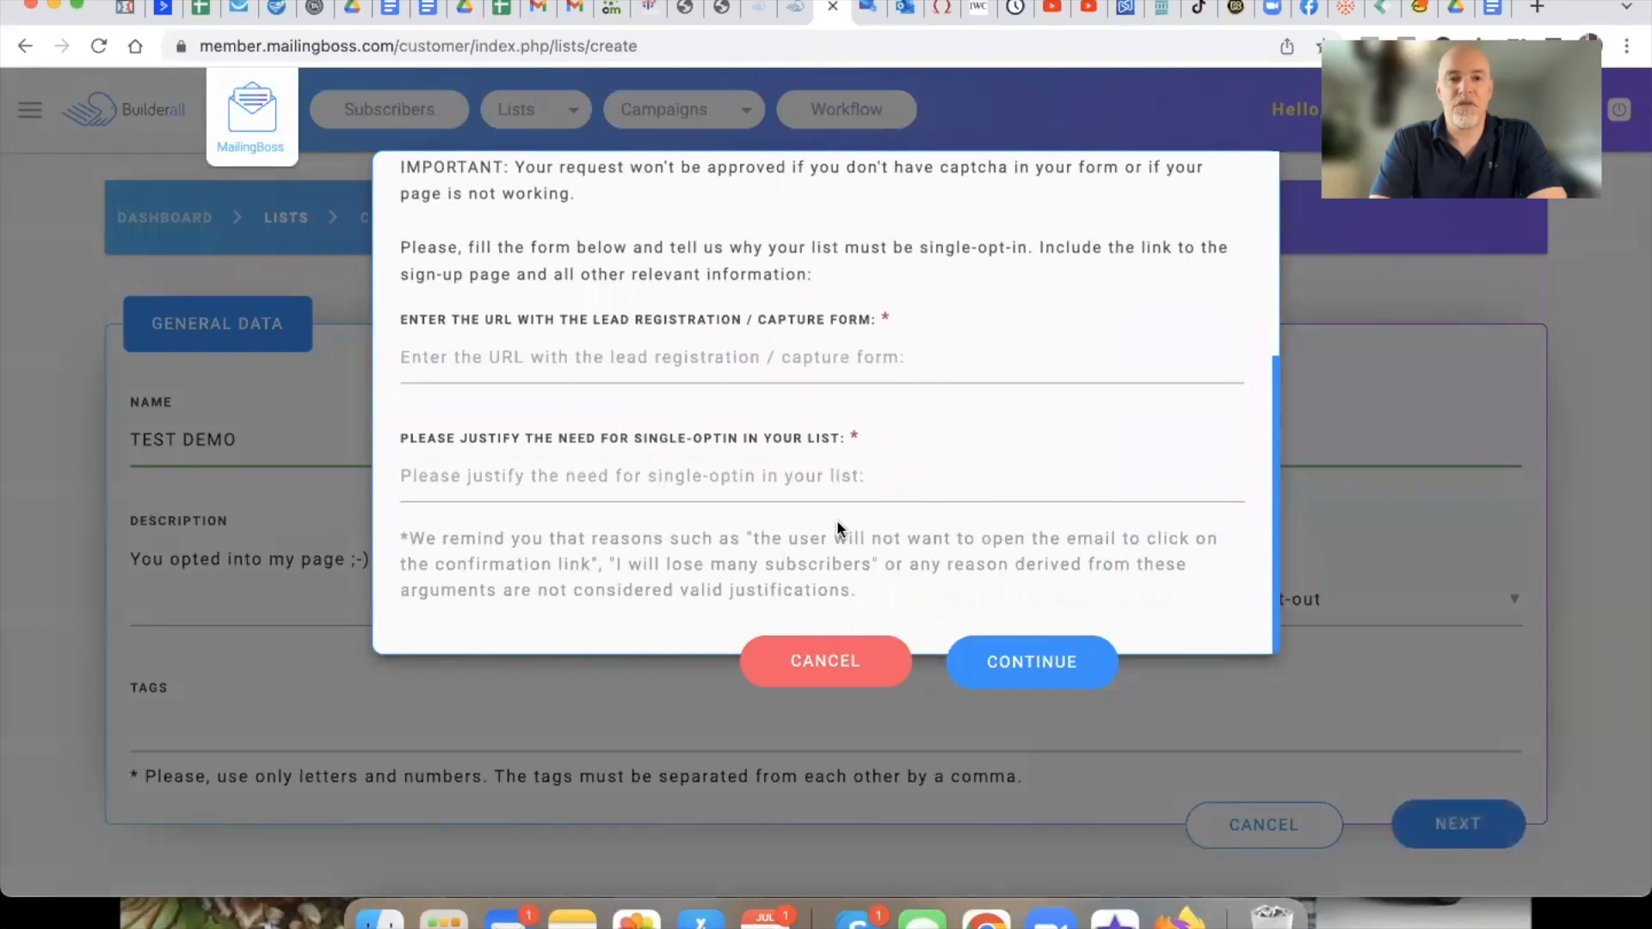
scroll(837, 521, "up", 5)
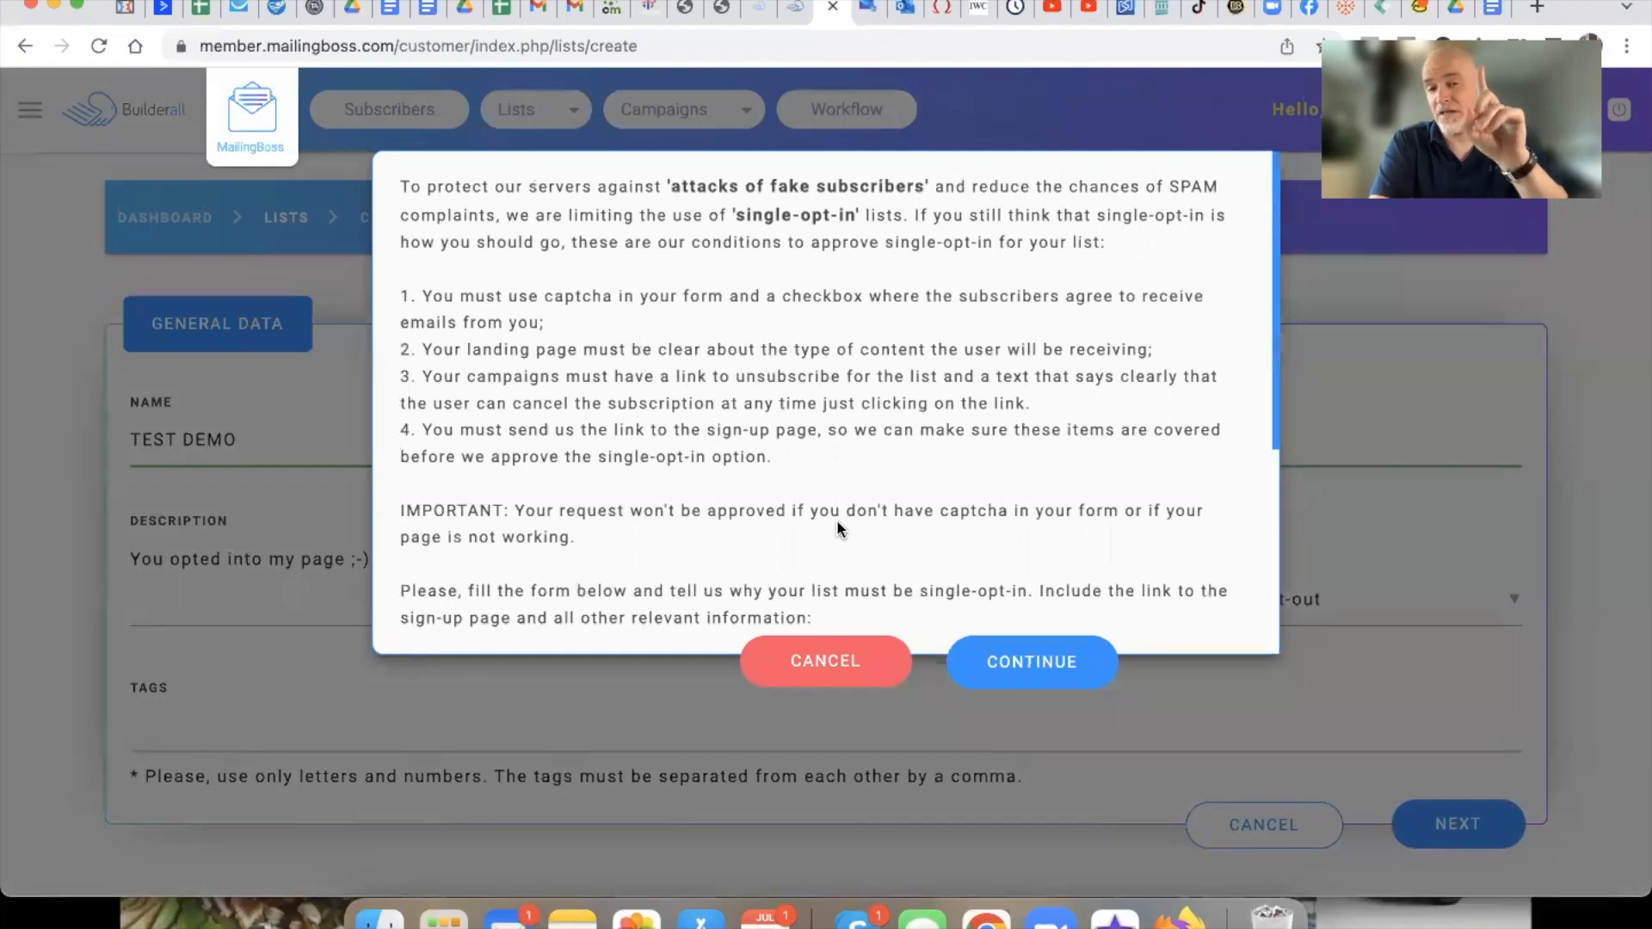
scroll(837, 521, "down", 4)
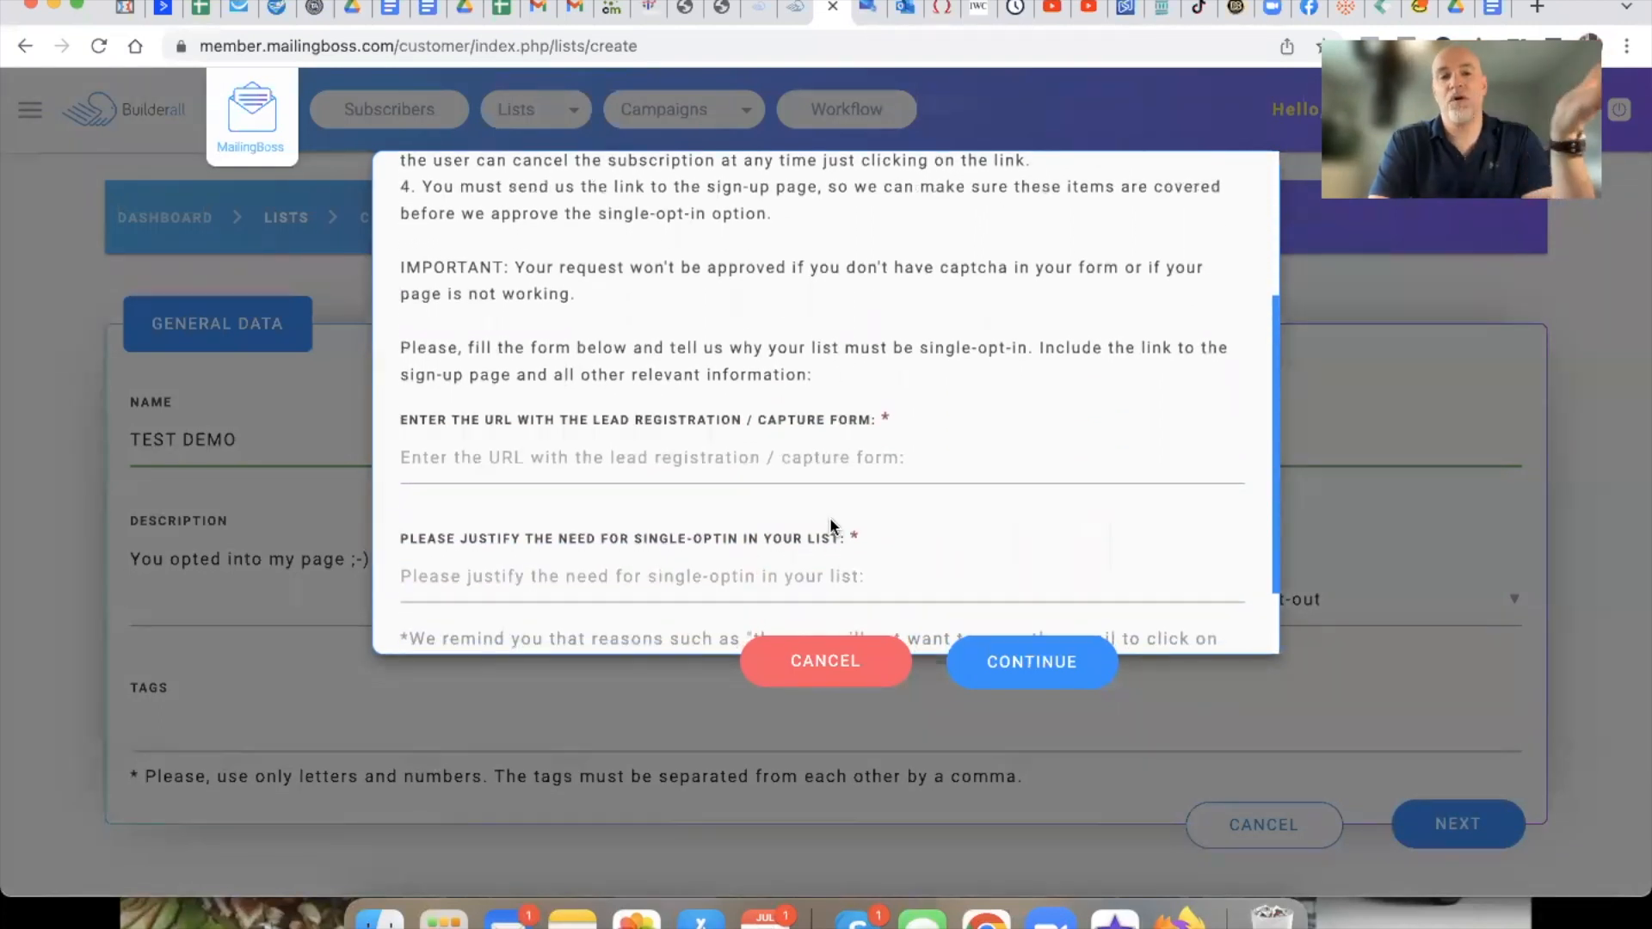
left_click(618, 464)
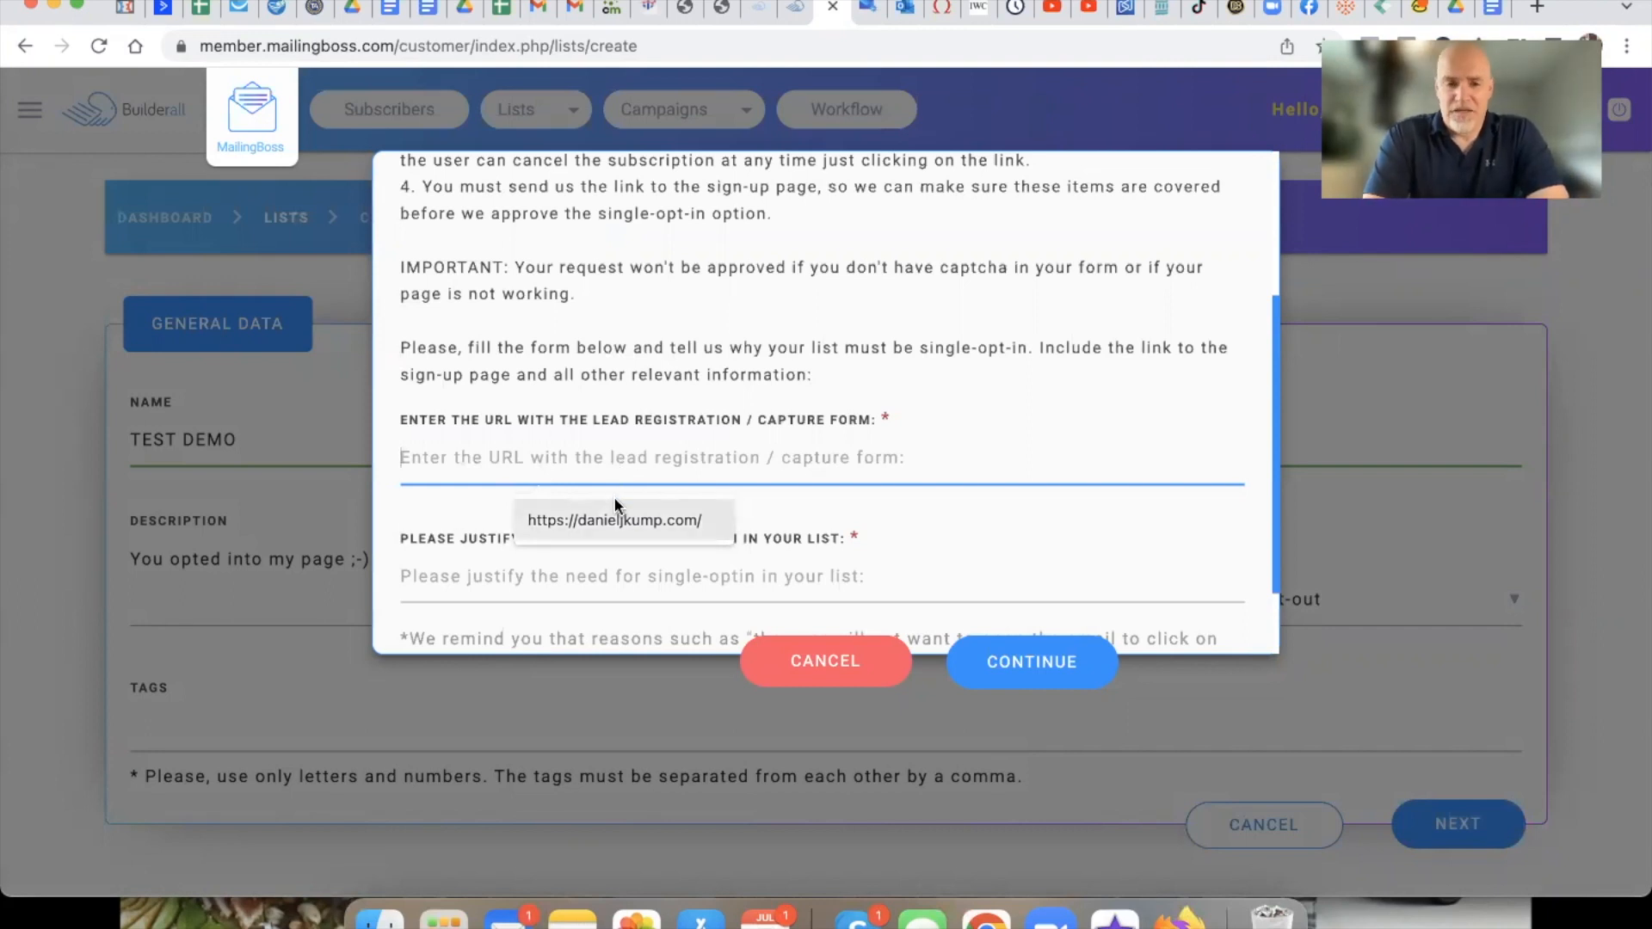
left_click(616, 521)
left_click(616, 522)
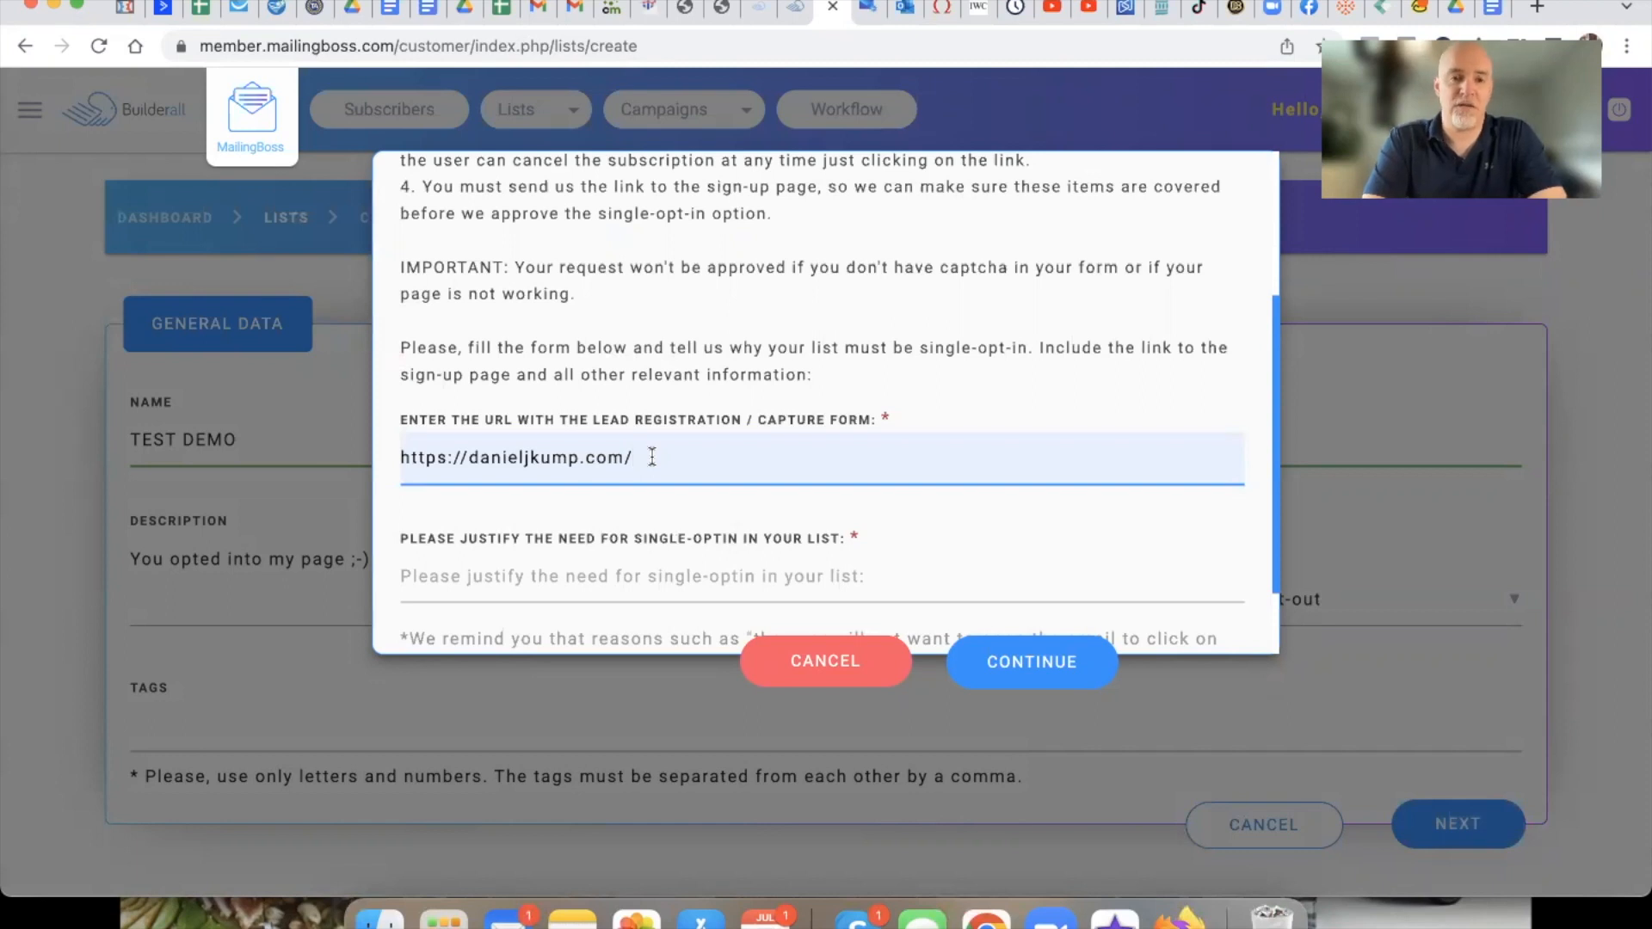
Fill in the single opt-in justification with the saved text beginning "the majority are coming from a social media video where I am asking them to opt in"
scroll(653, 457, "down", 2)
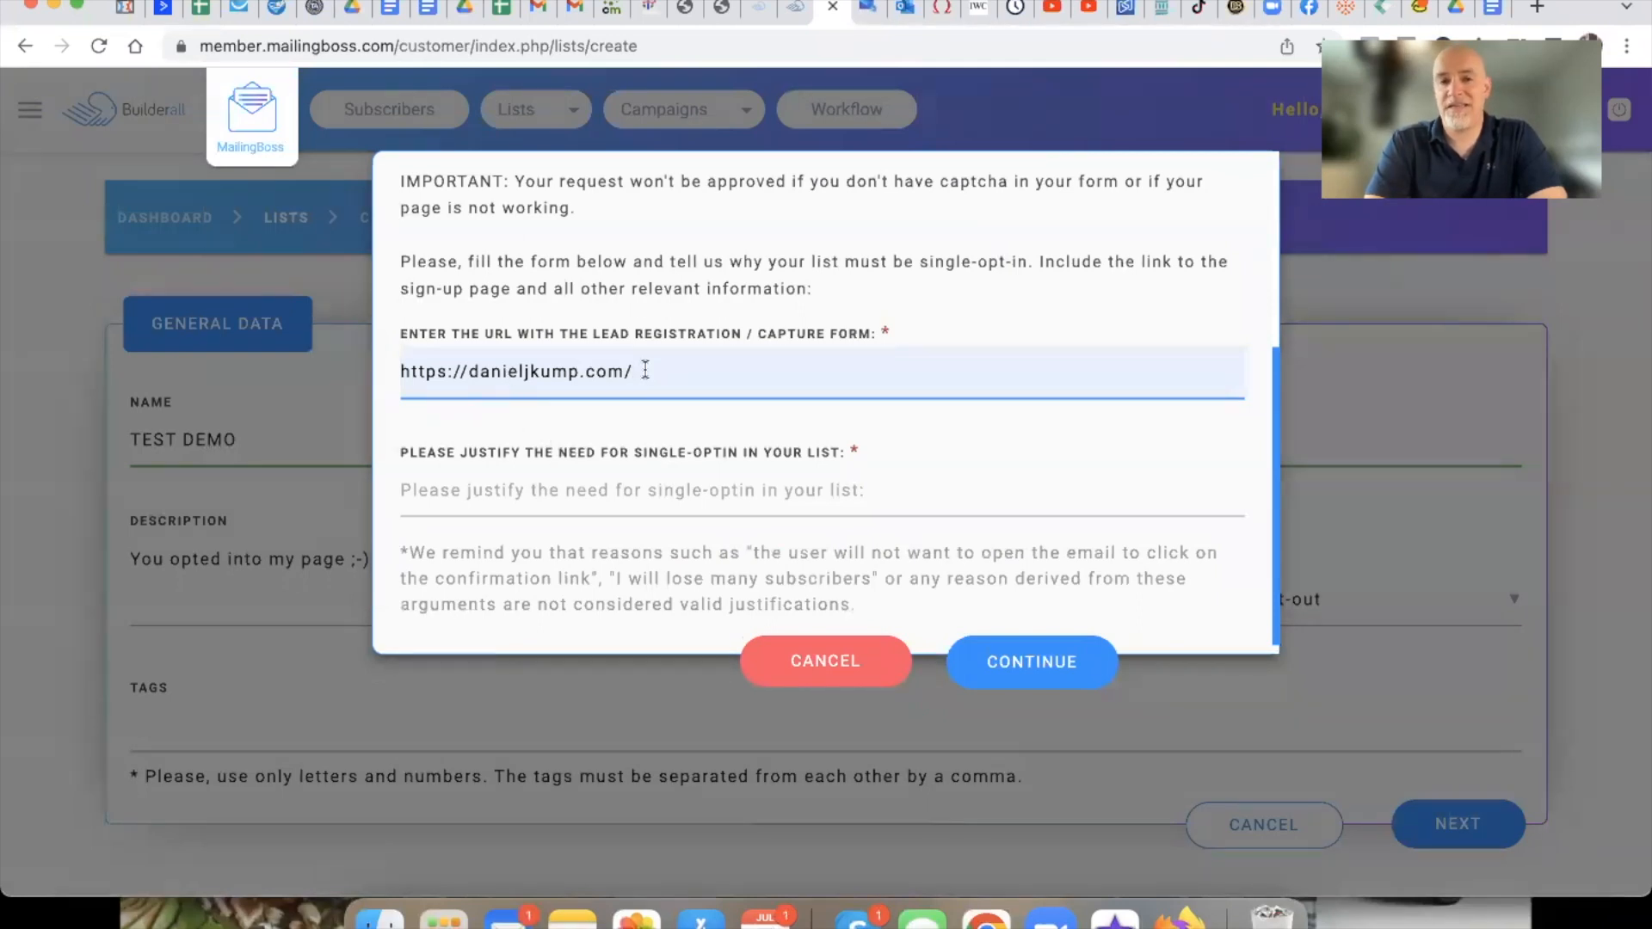
left_click(585, 492)
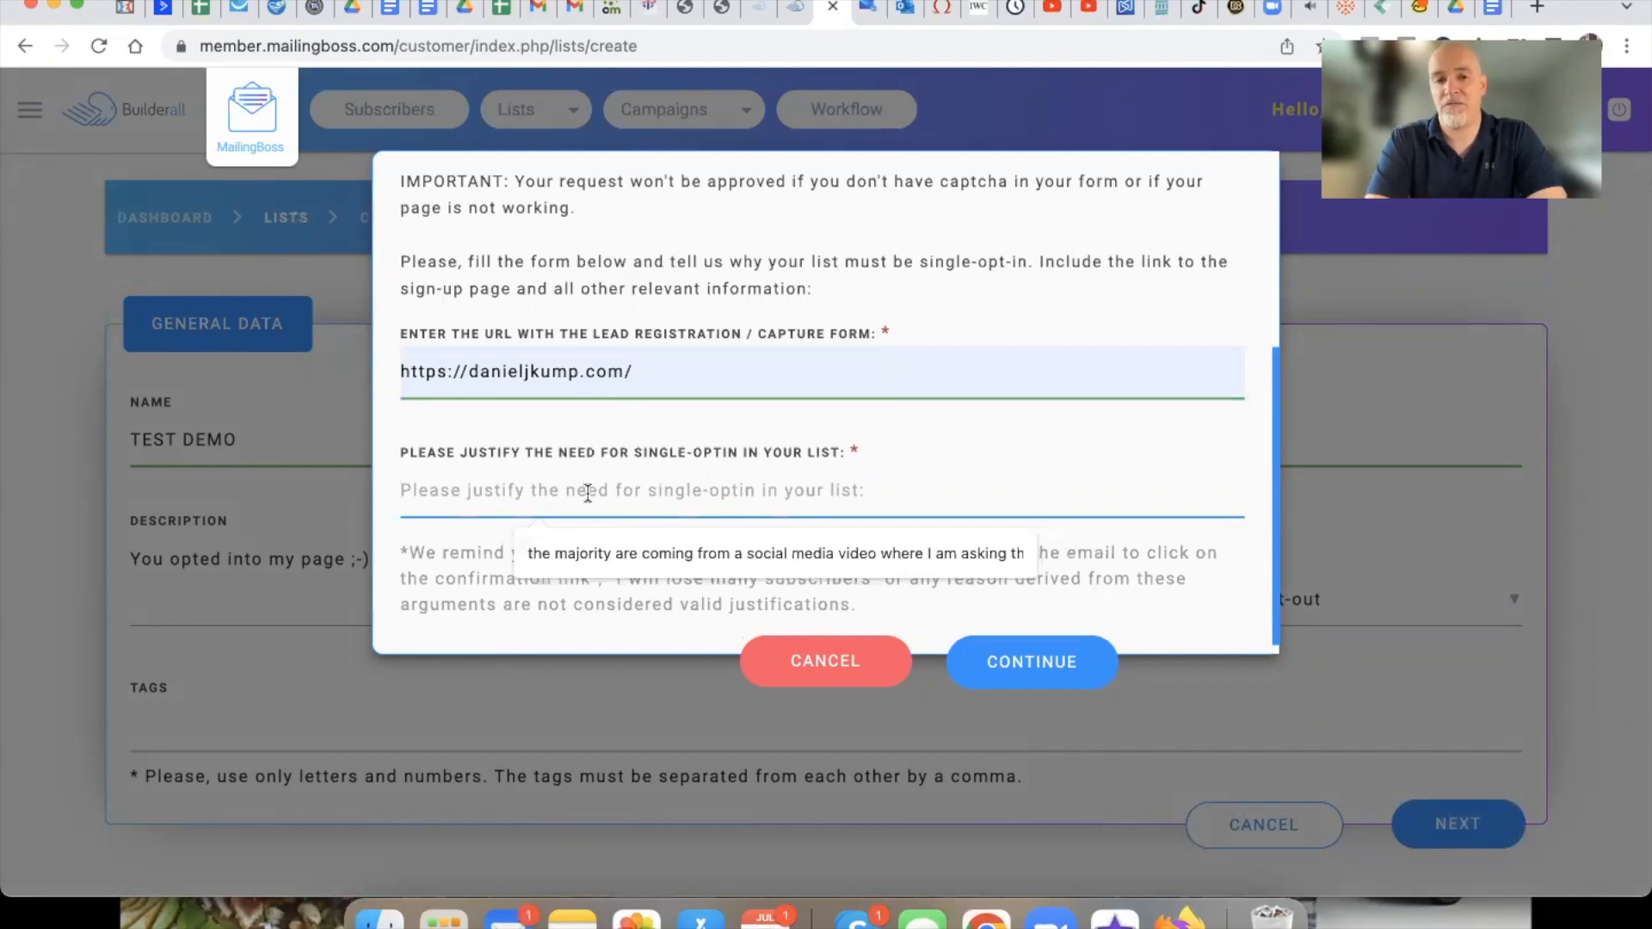
left_click(658, 559)
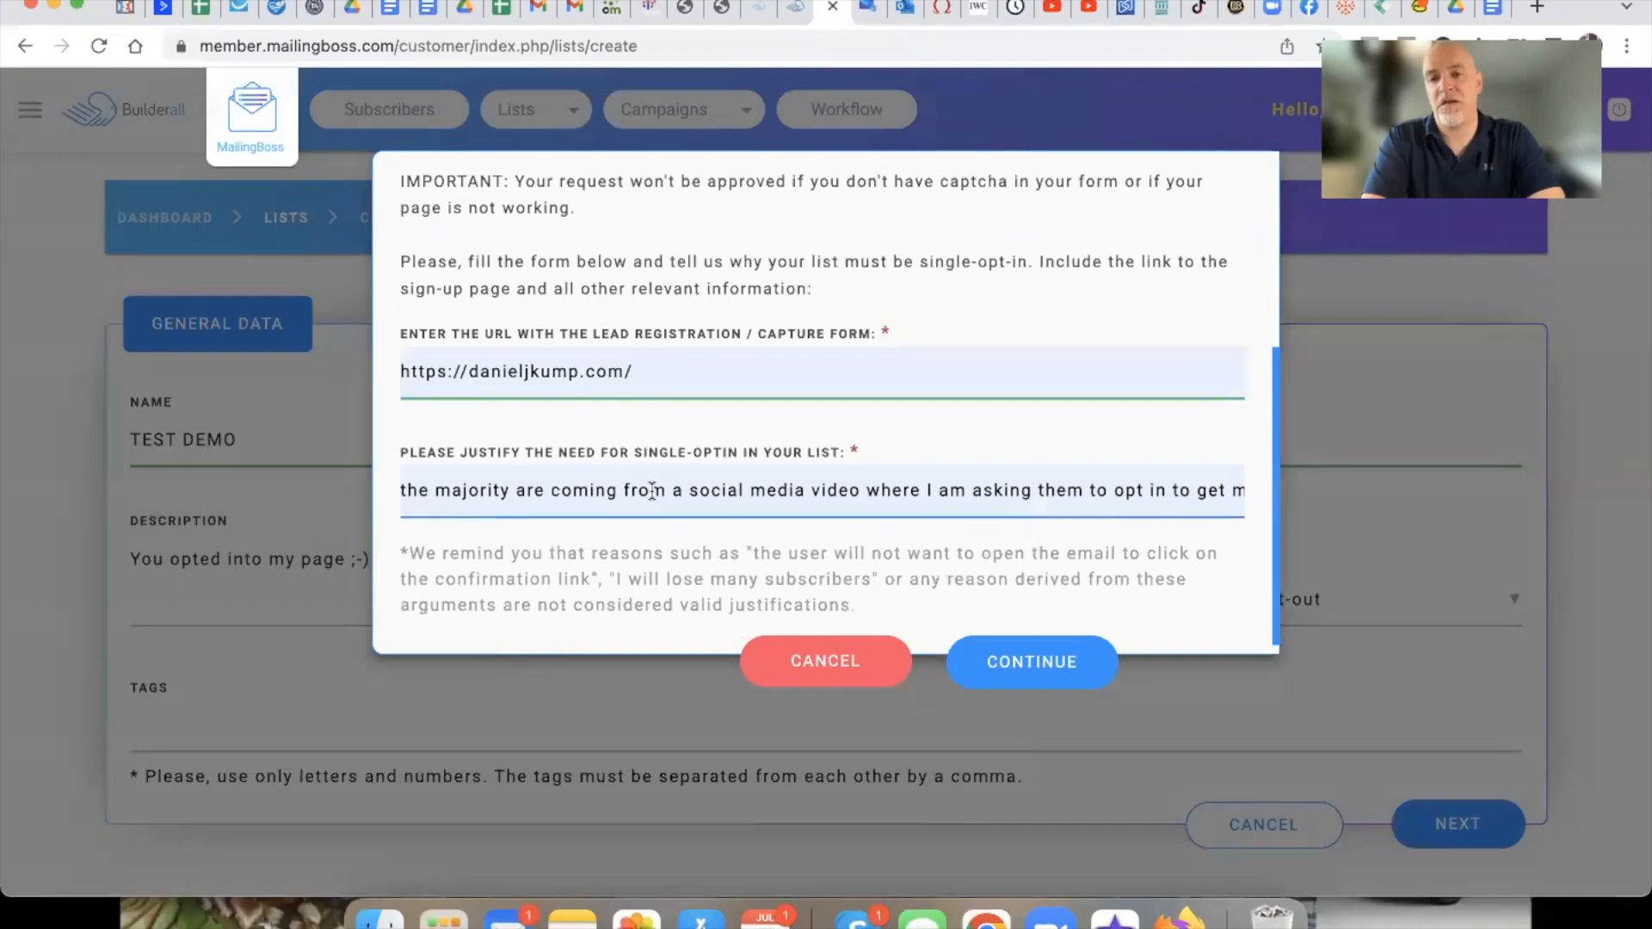
scroll(652, 490, "right", 3)
scroll(652, 490, "left", 3)
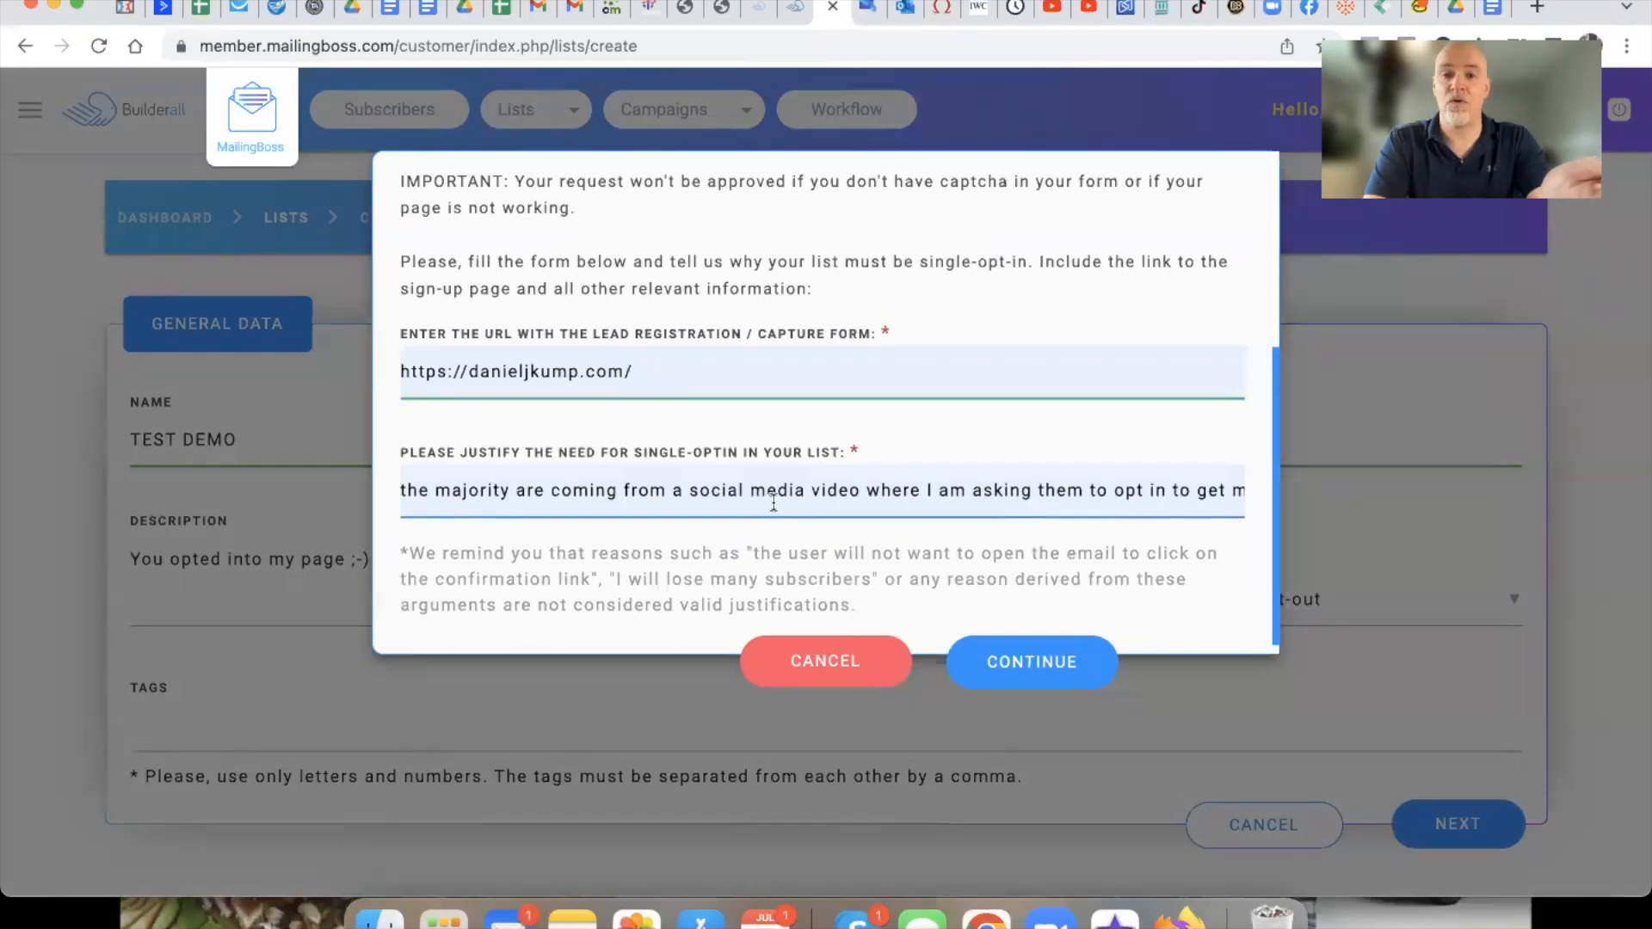
Read the single opt-in justification through to its end and submit the request
scroll(817, 489, "right", 3)
scroll(816, 490, "right", 2)
scroll(816, 489, "right", 5)
scroll(817, 489, "right", 4)
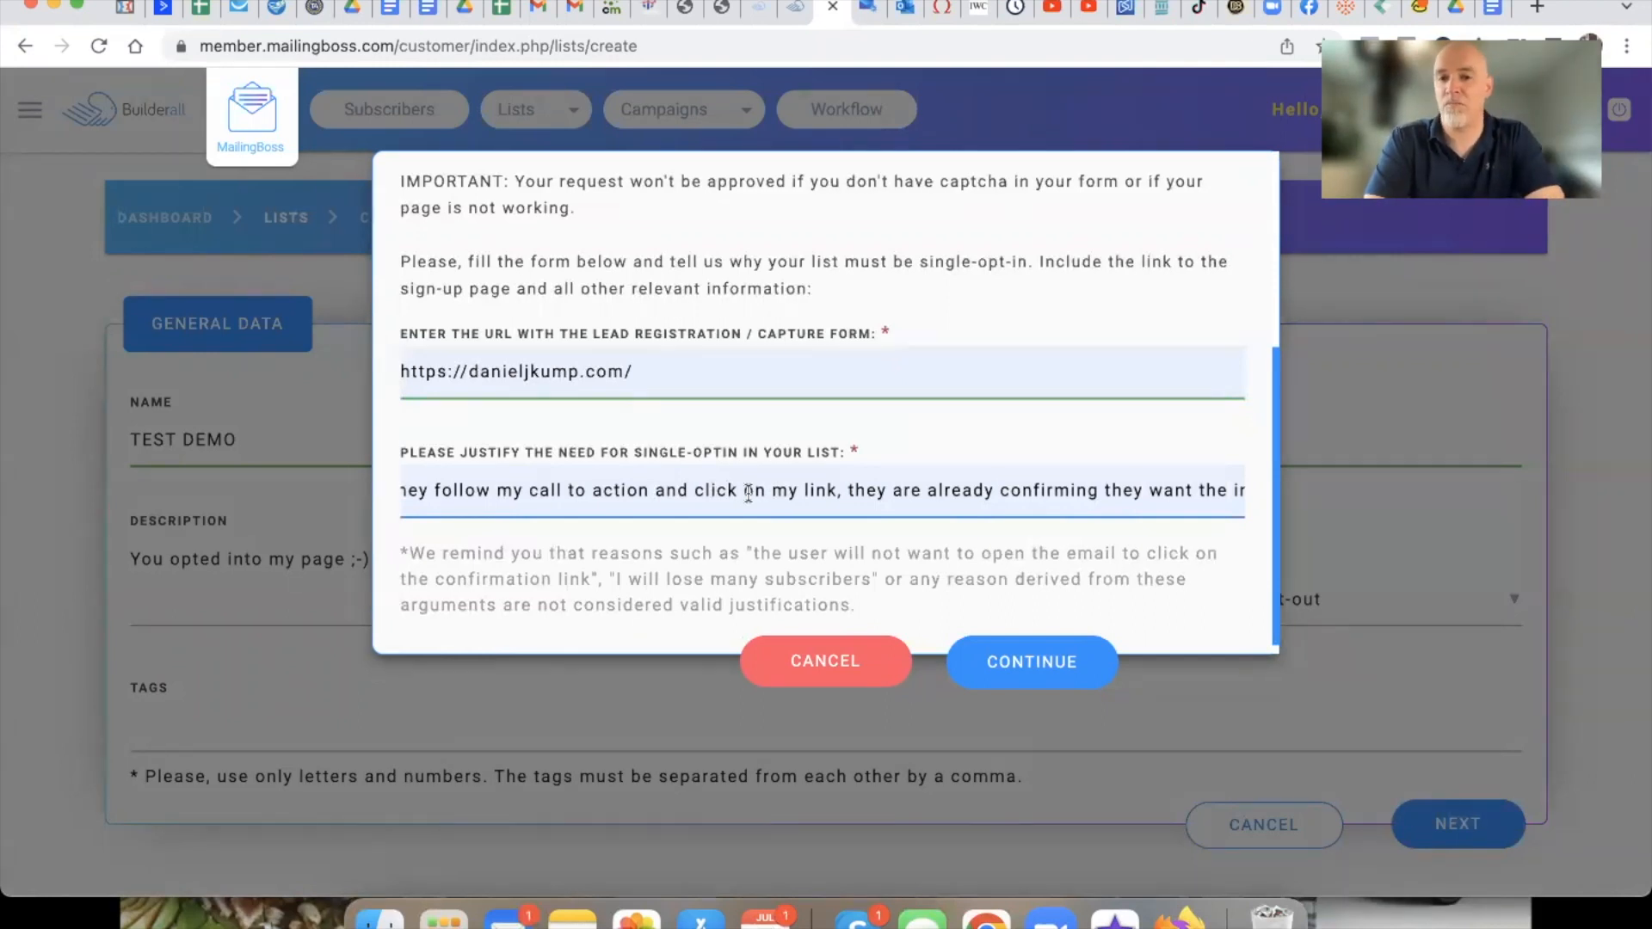
scroll(749, 492, "right", 3)
left_click_drag(649, 491, 1105, 493)
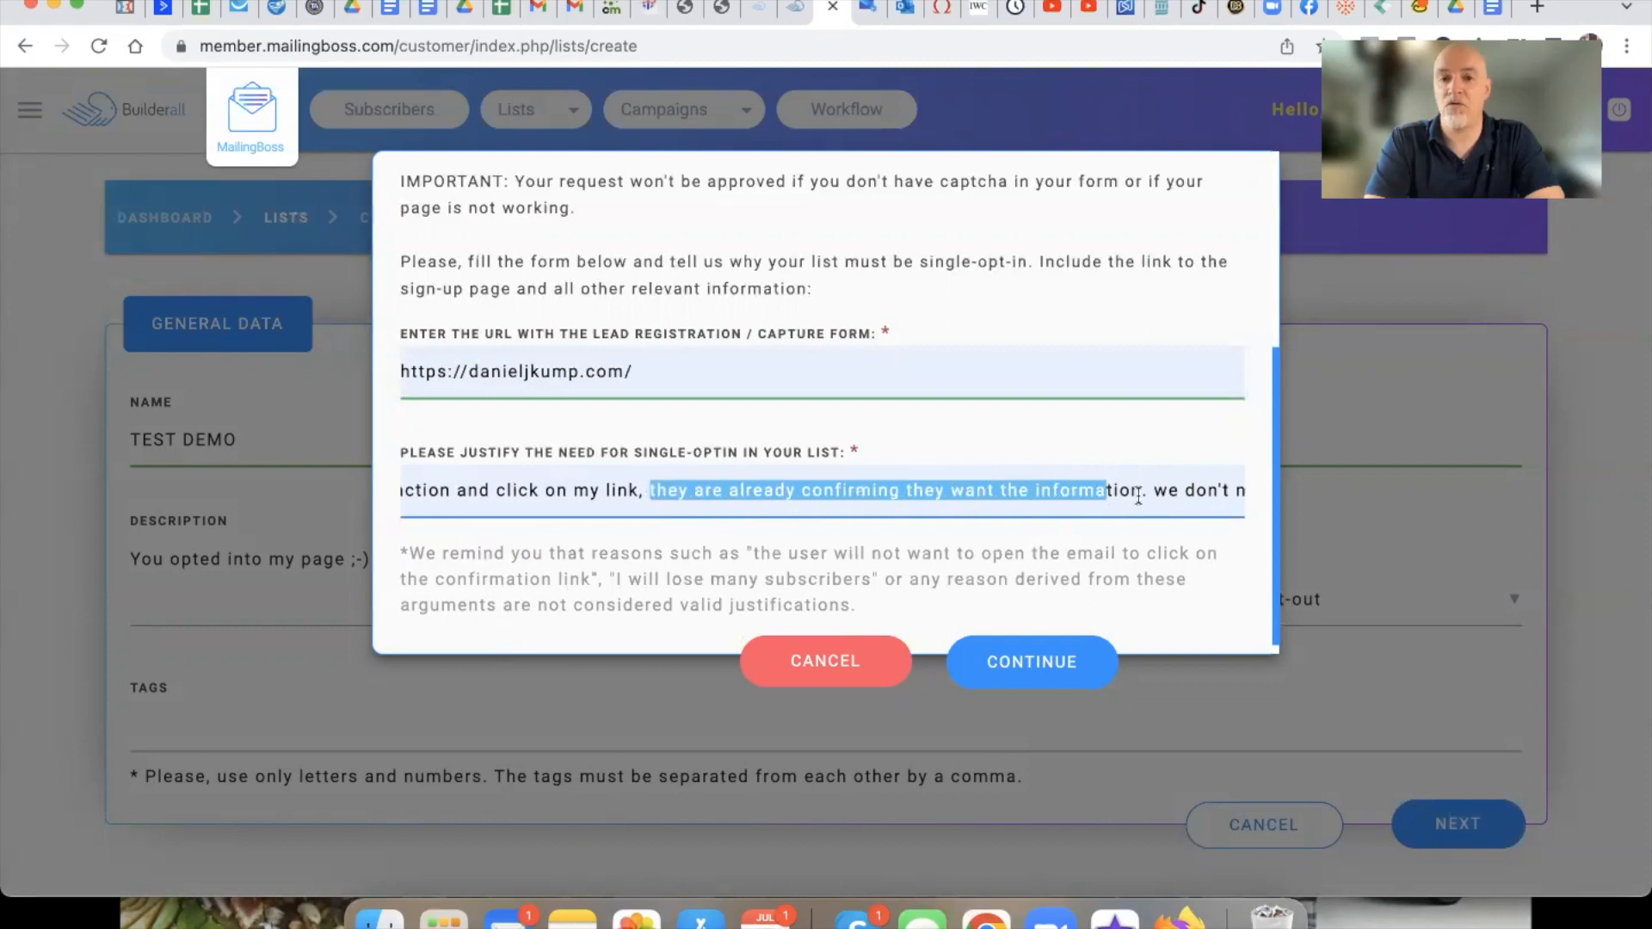
left_click(1138, 496)
scroll(1058, 498, "right", 3)
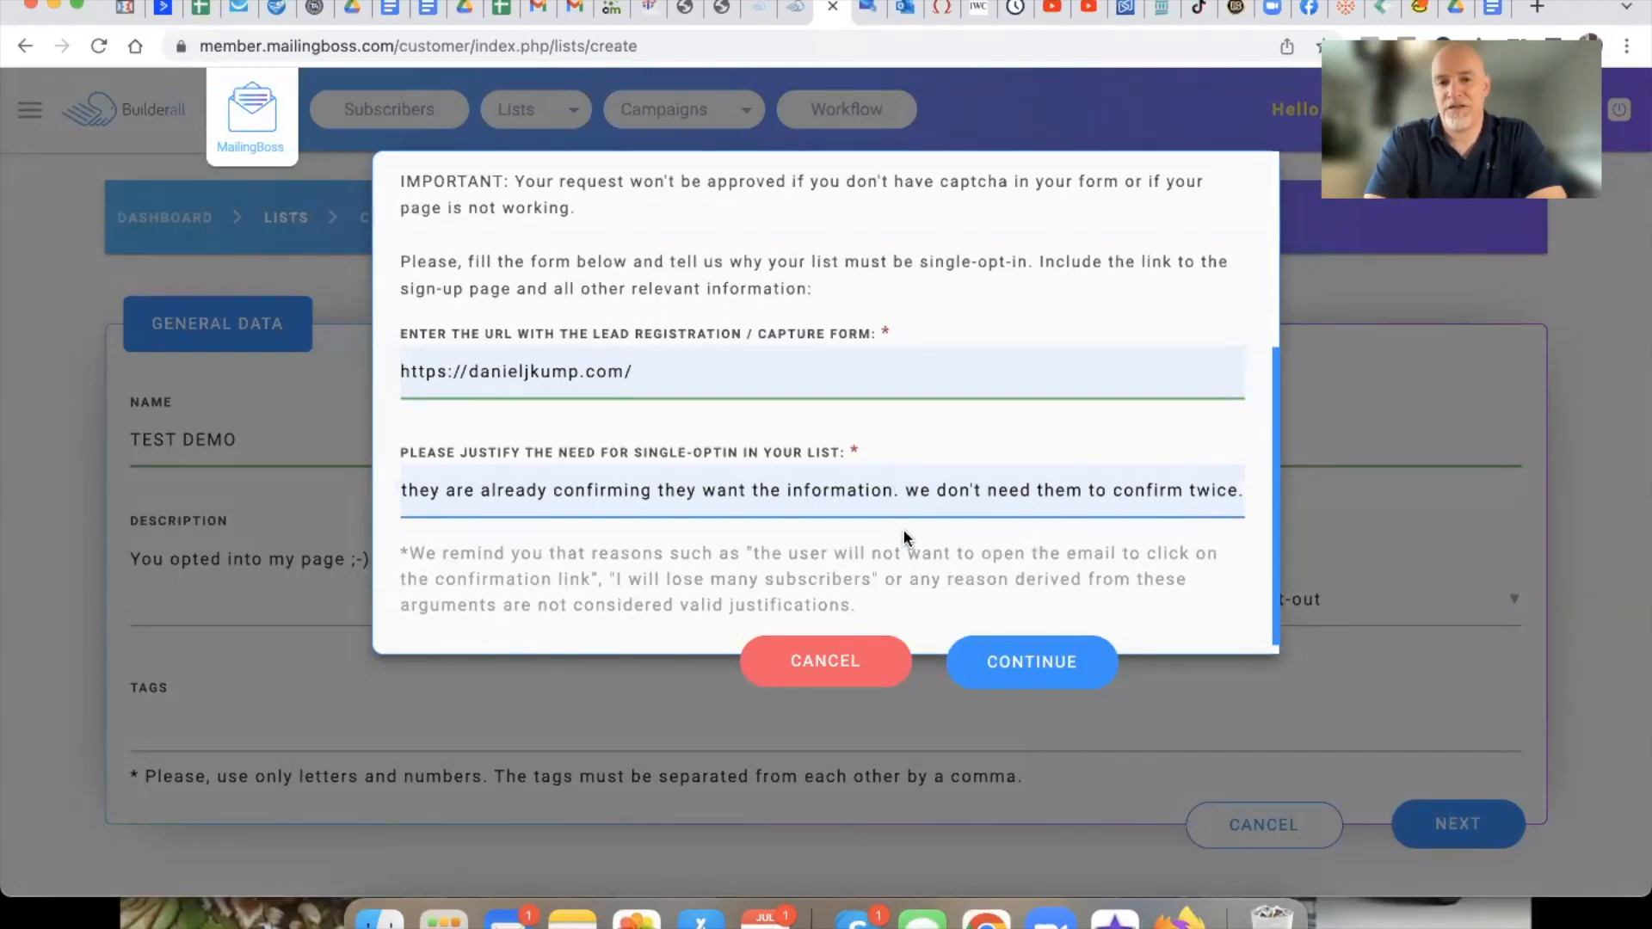
left_click(1042, 667)
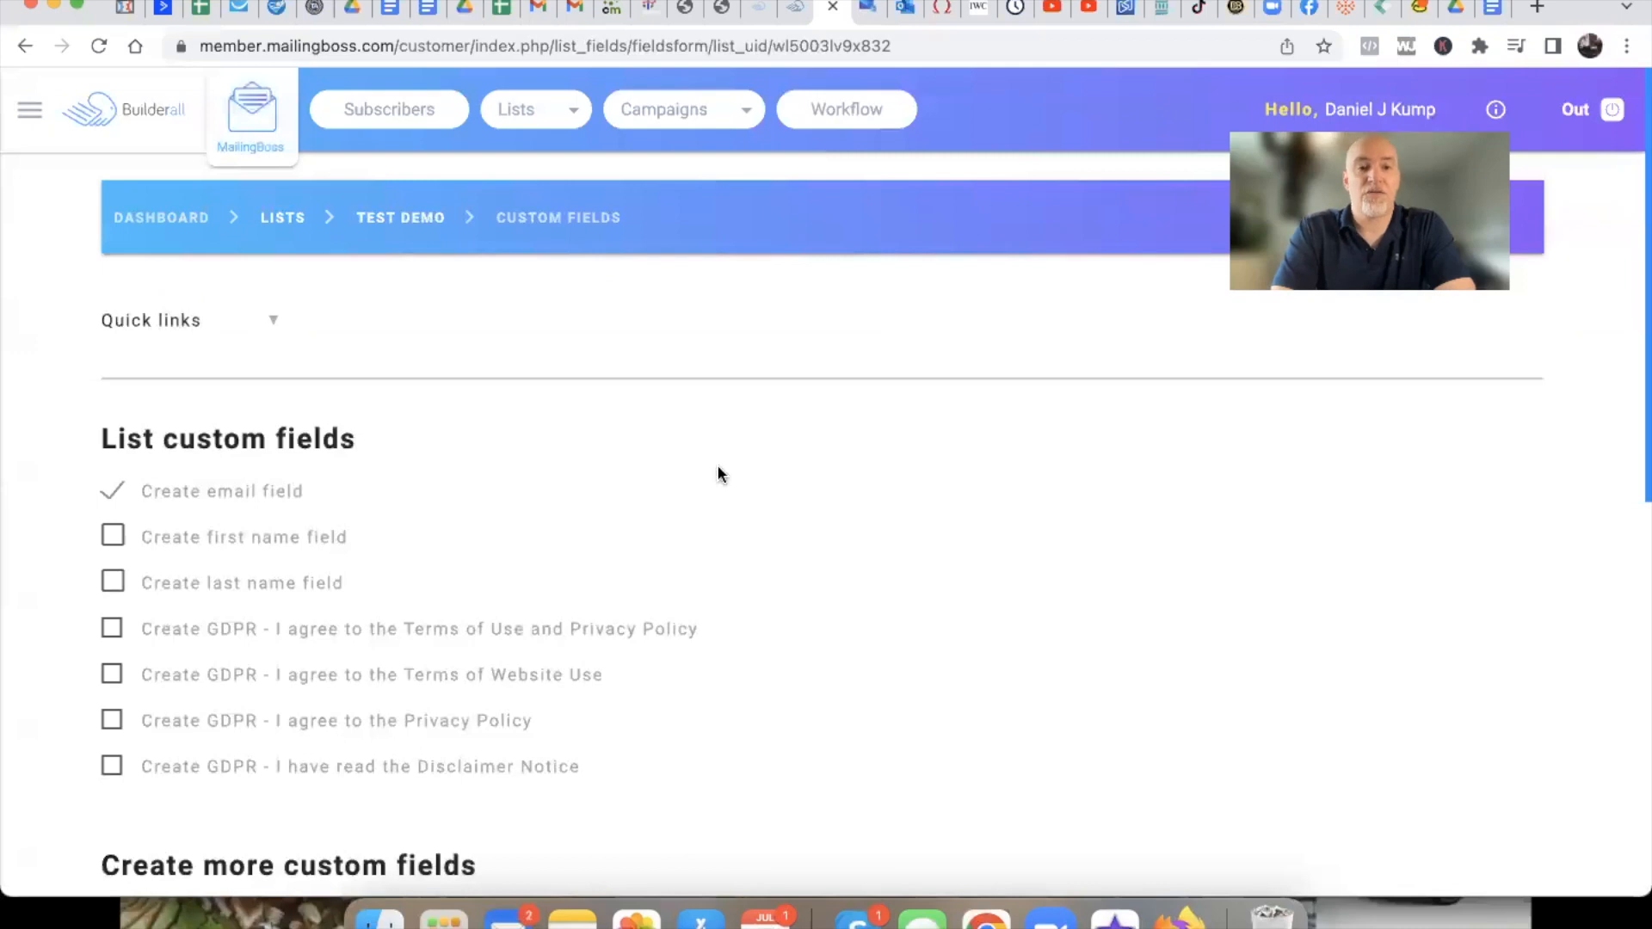
Open the incoming email about the single opt-in request, read it and delete it
scroll(344, 542, "down", 2)
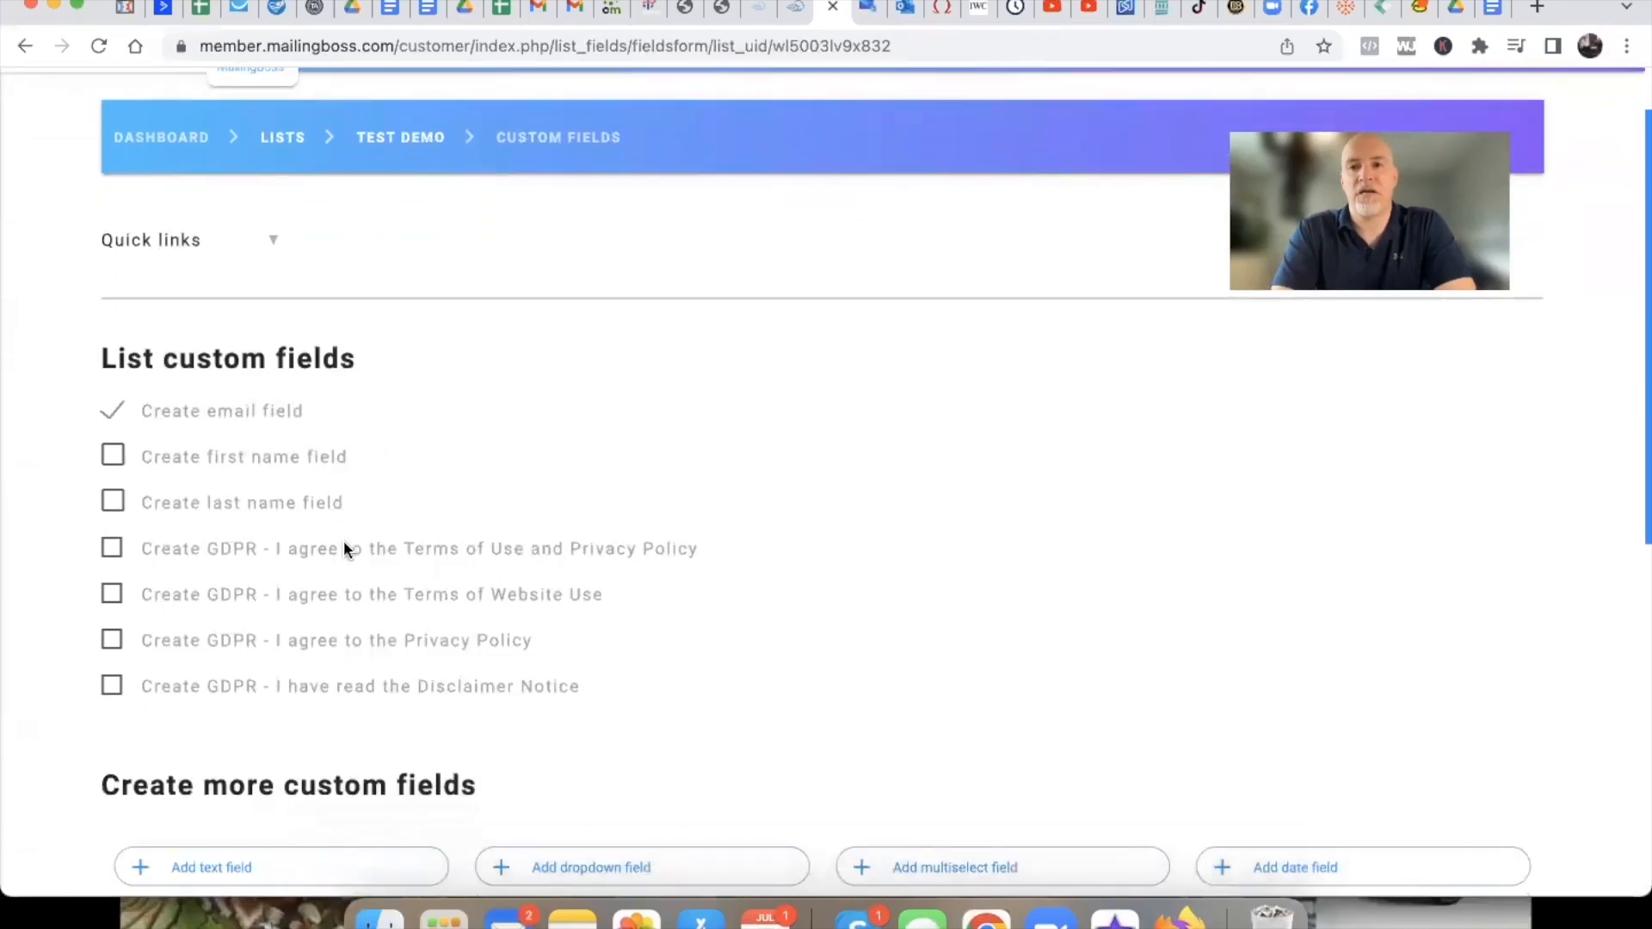
left_click(1439, 72)
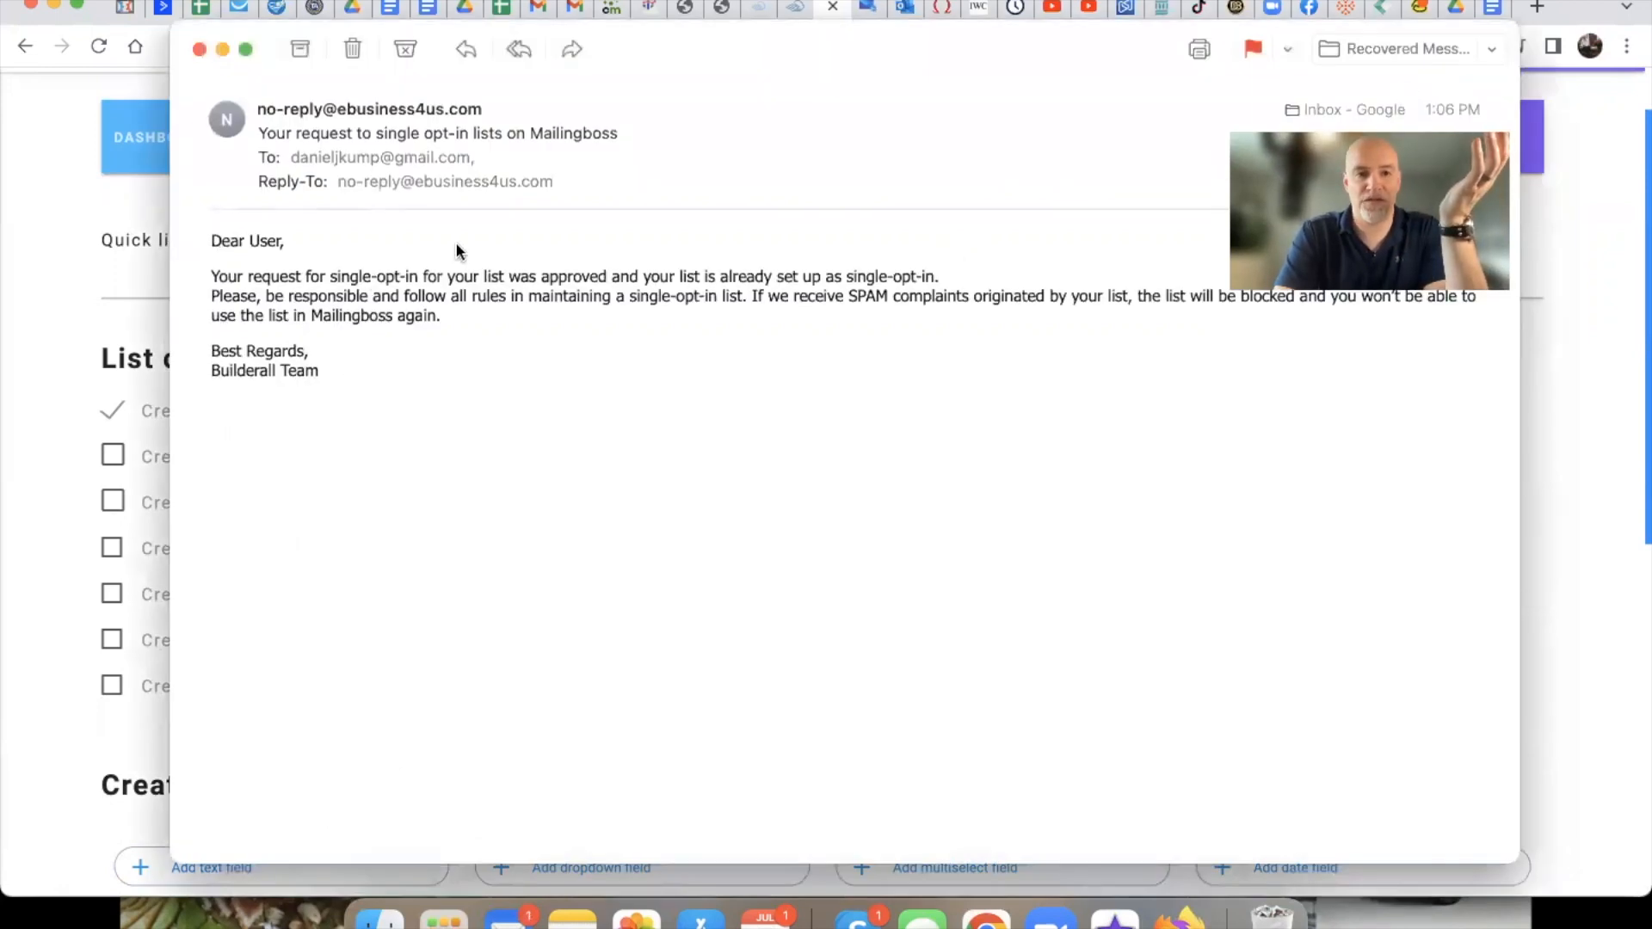
left_click(352, 50)
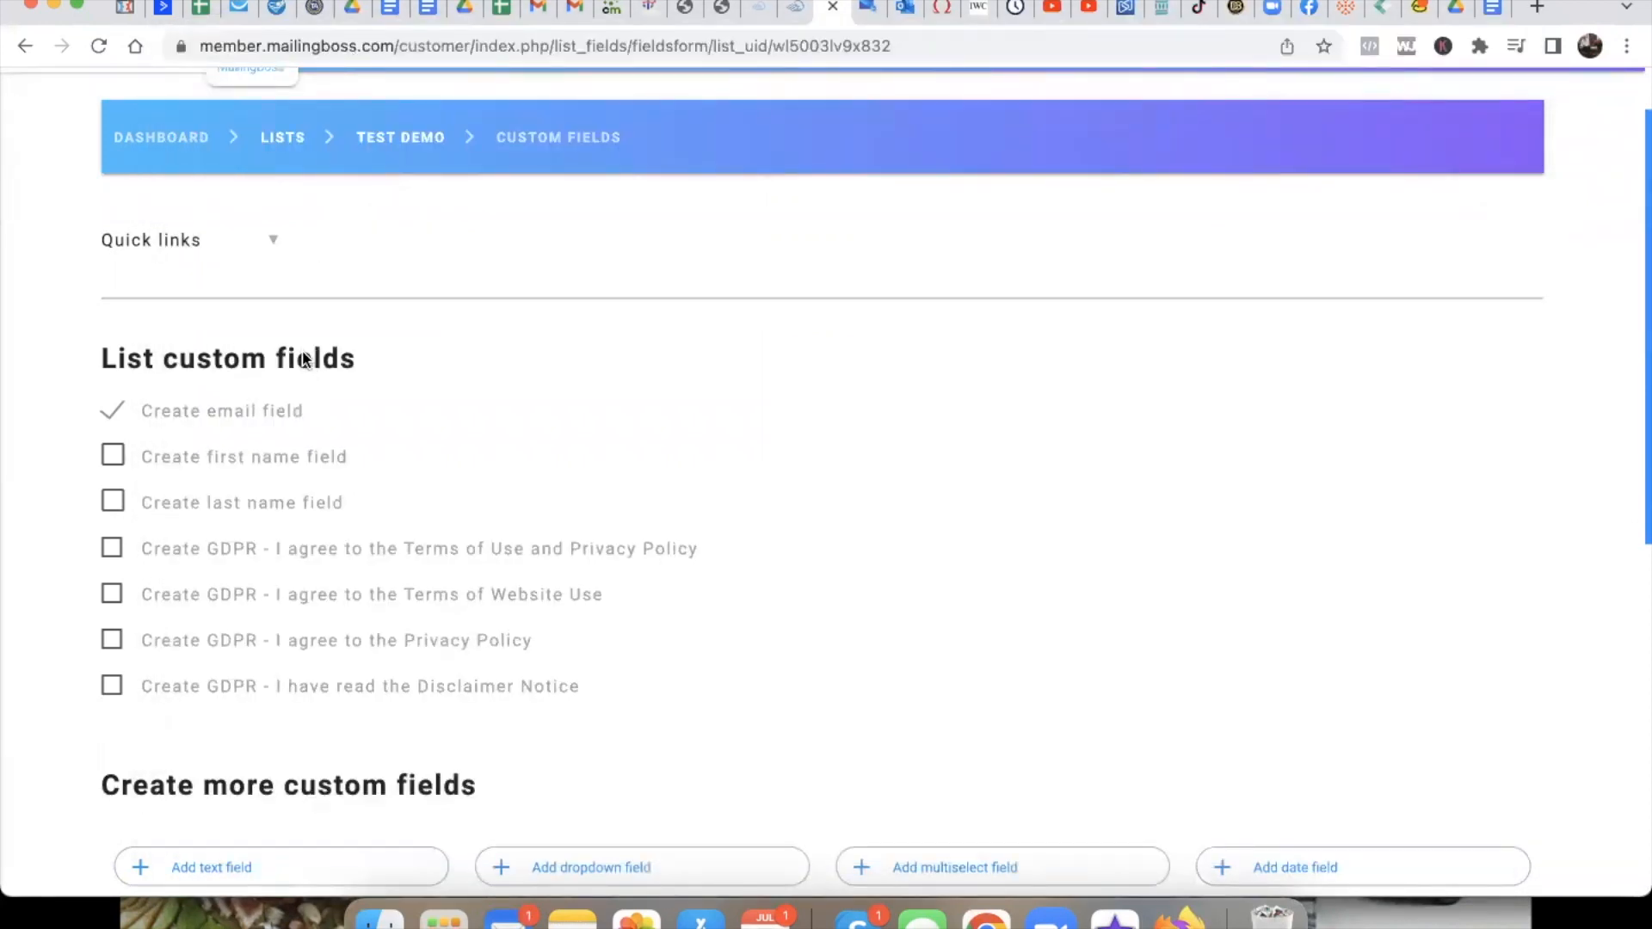
Examine the list's custom field options and compare them with the opt-in form on the landing page
left_click_drag(352, 362, 103, 361)
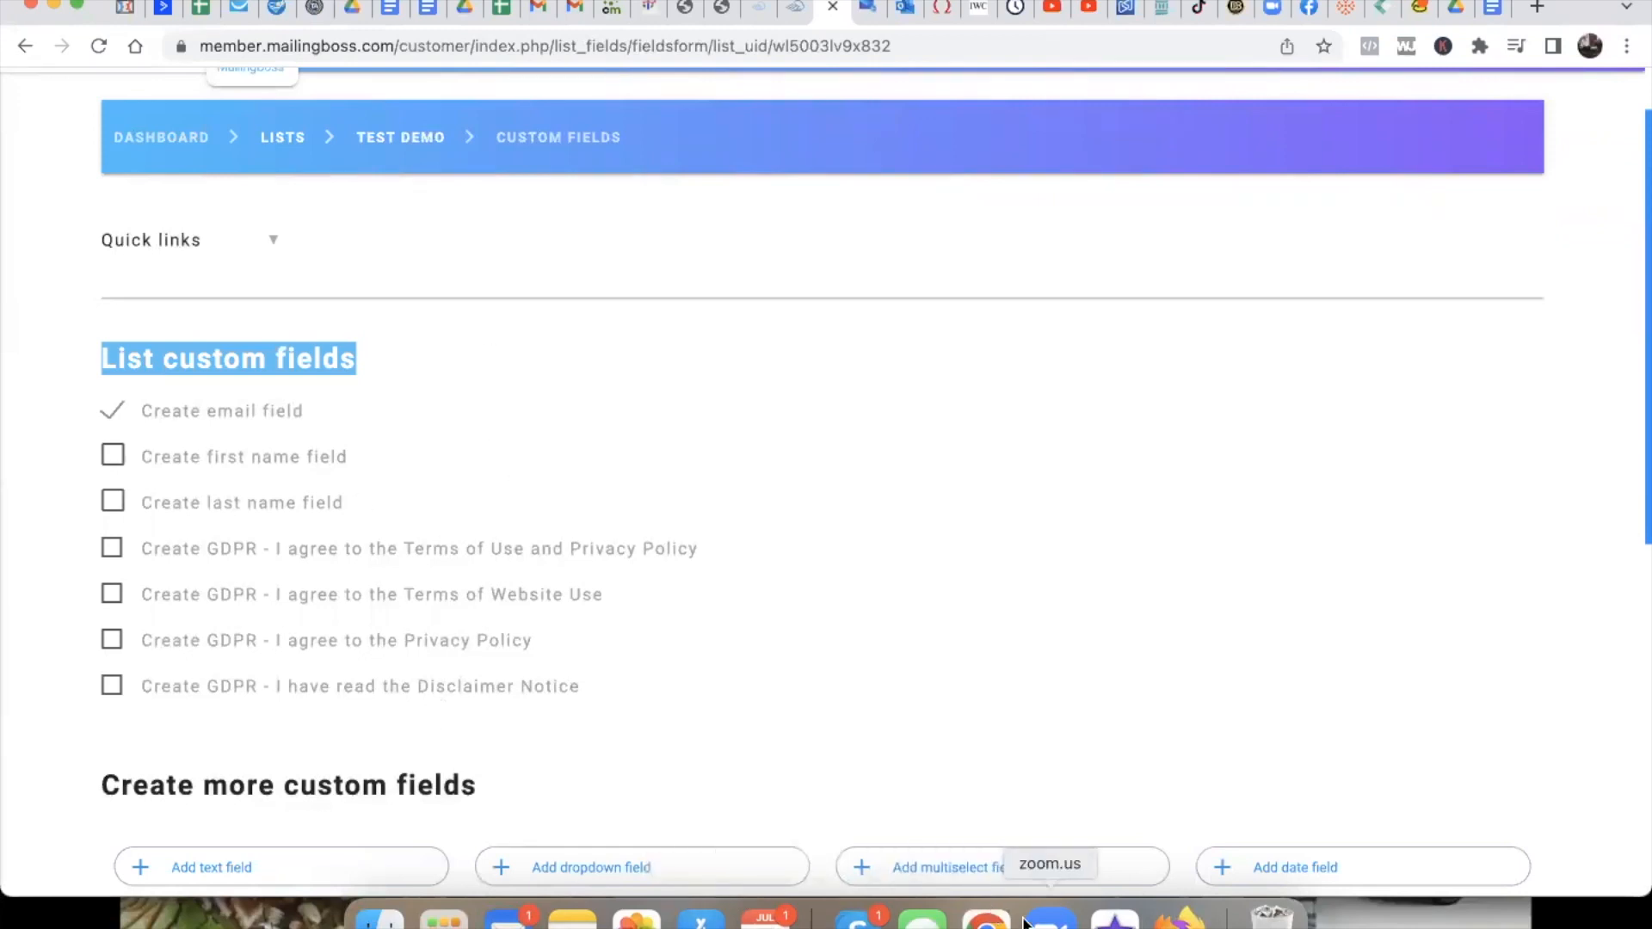
left_click(1050, 920)
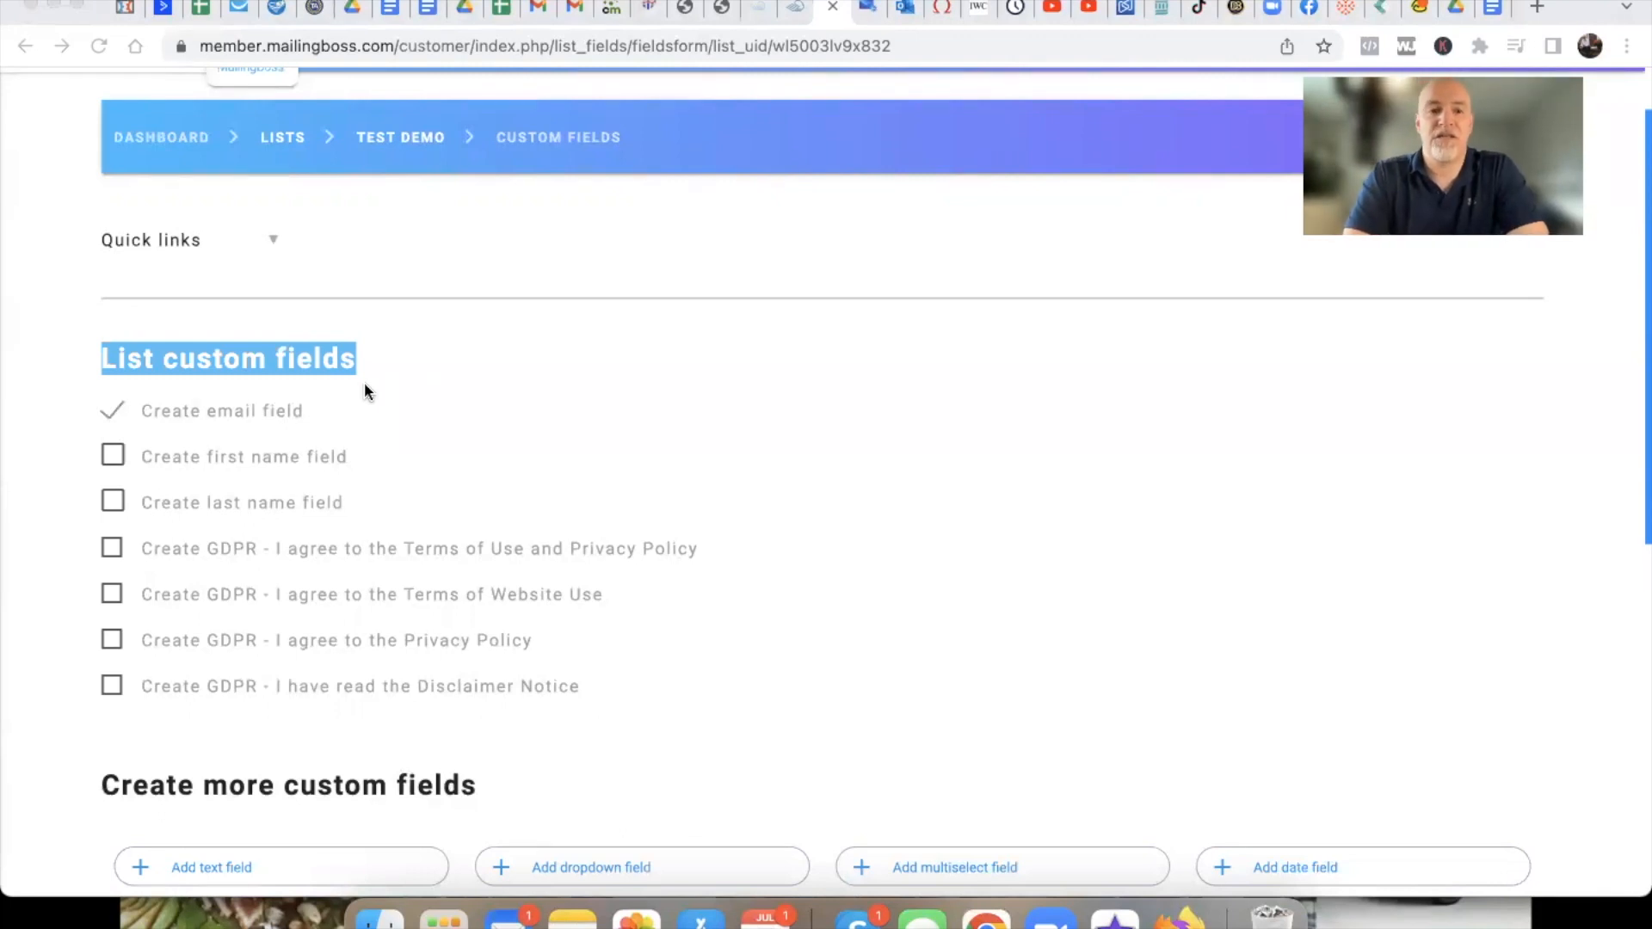
scroll(390, 500, "down", 5)
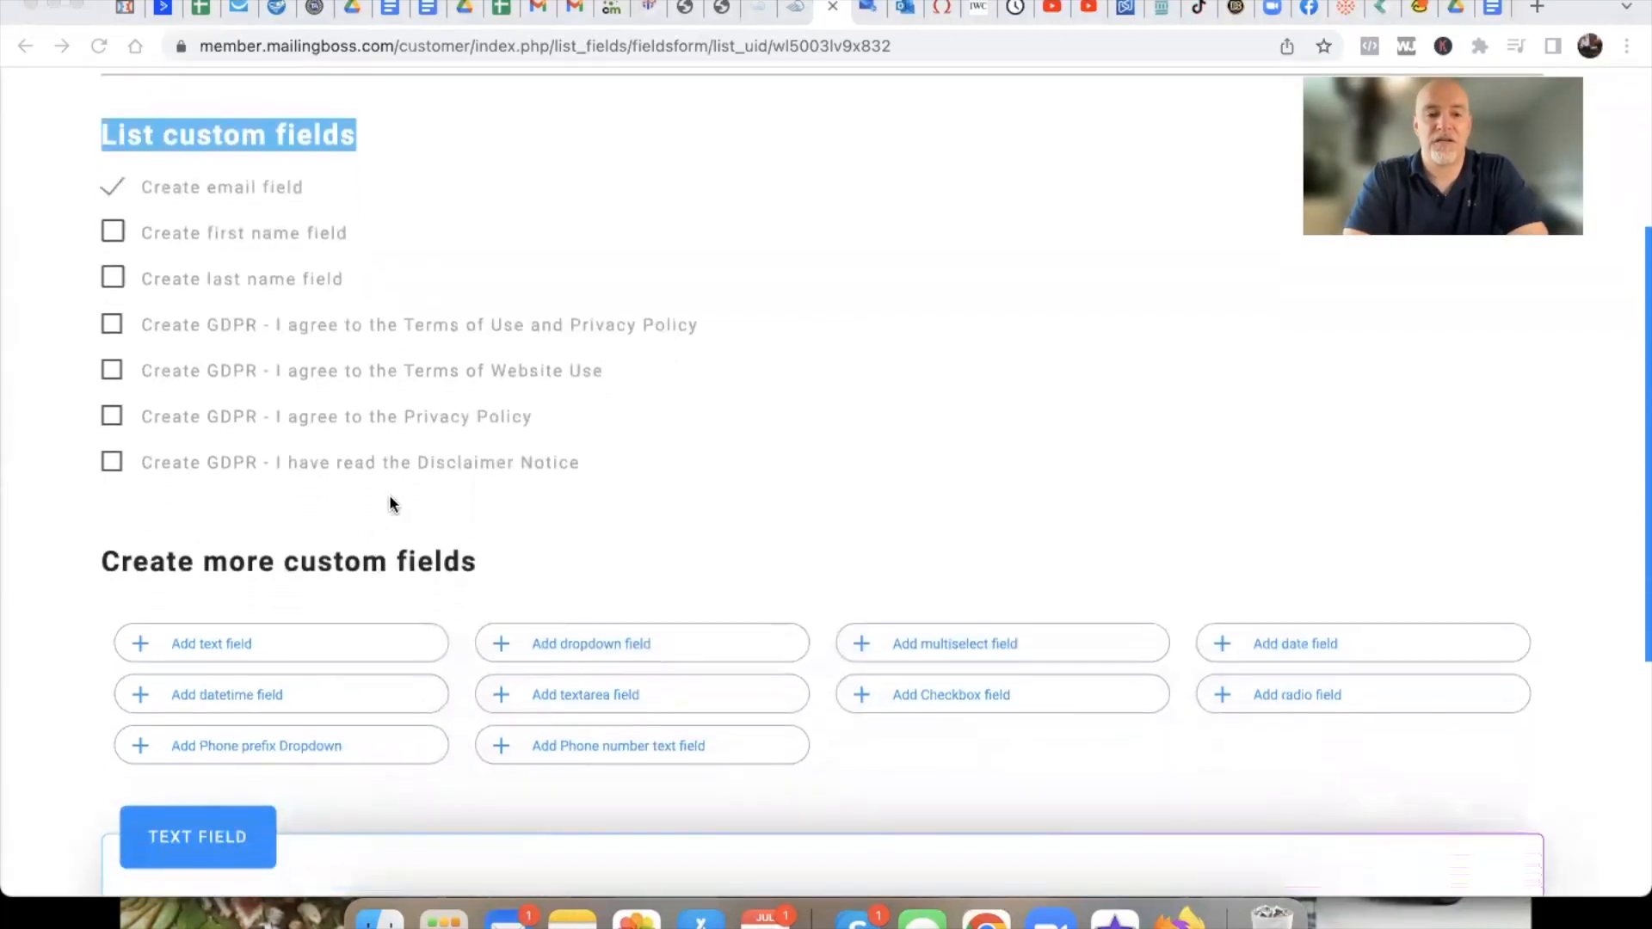
scroll(390, 499, "down", 2)
scroll(390, 499, "up", 5)
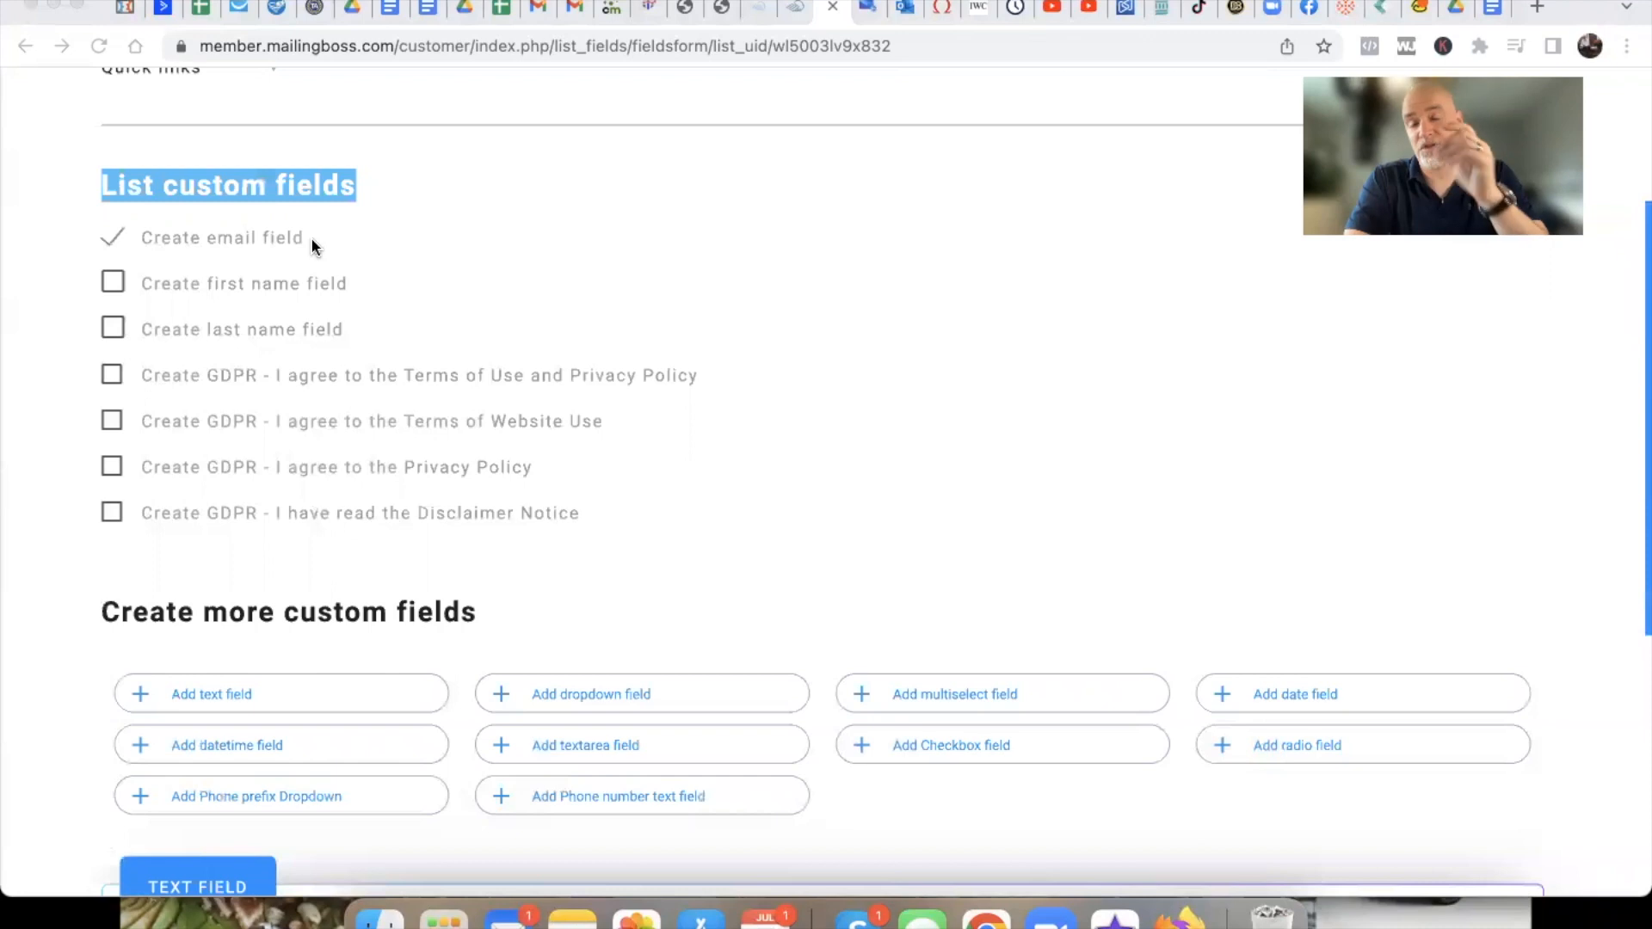
left_click(721, 7)
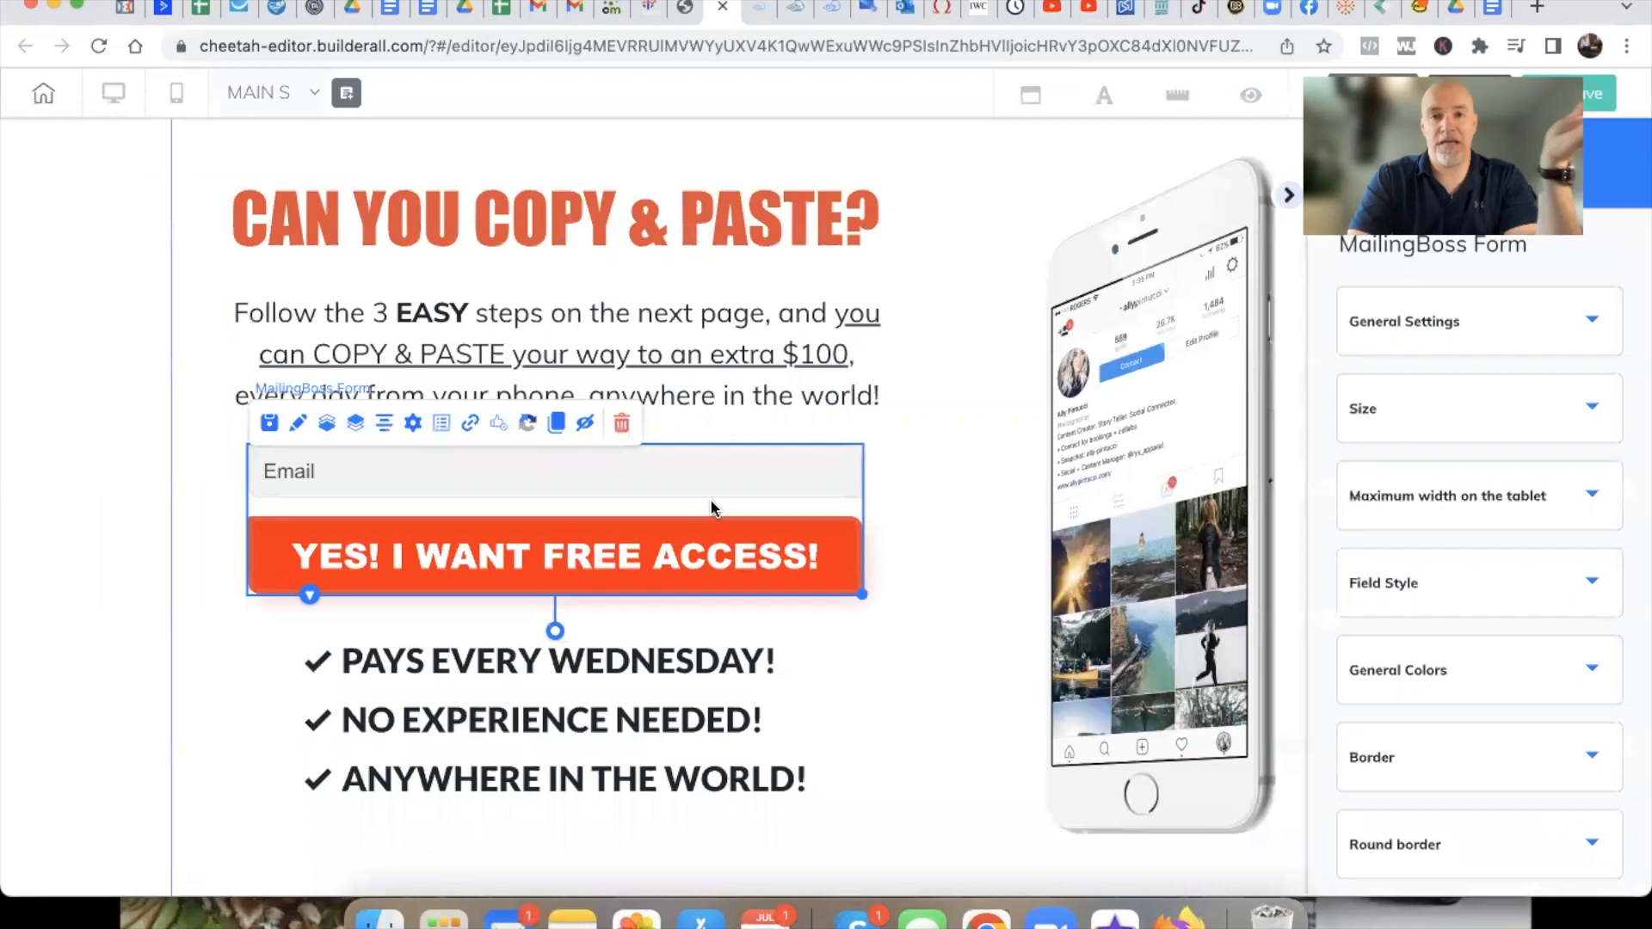
left_click(831, 19)
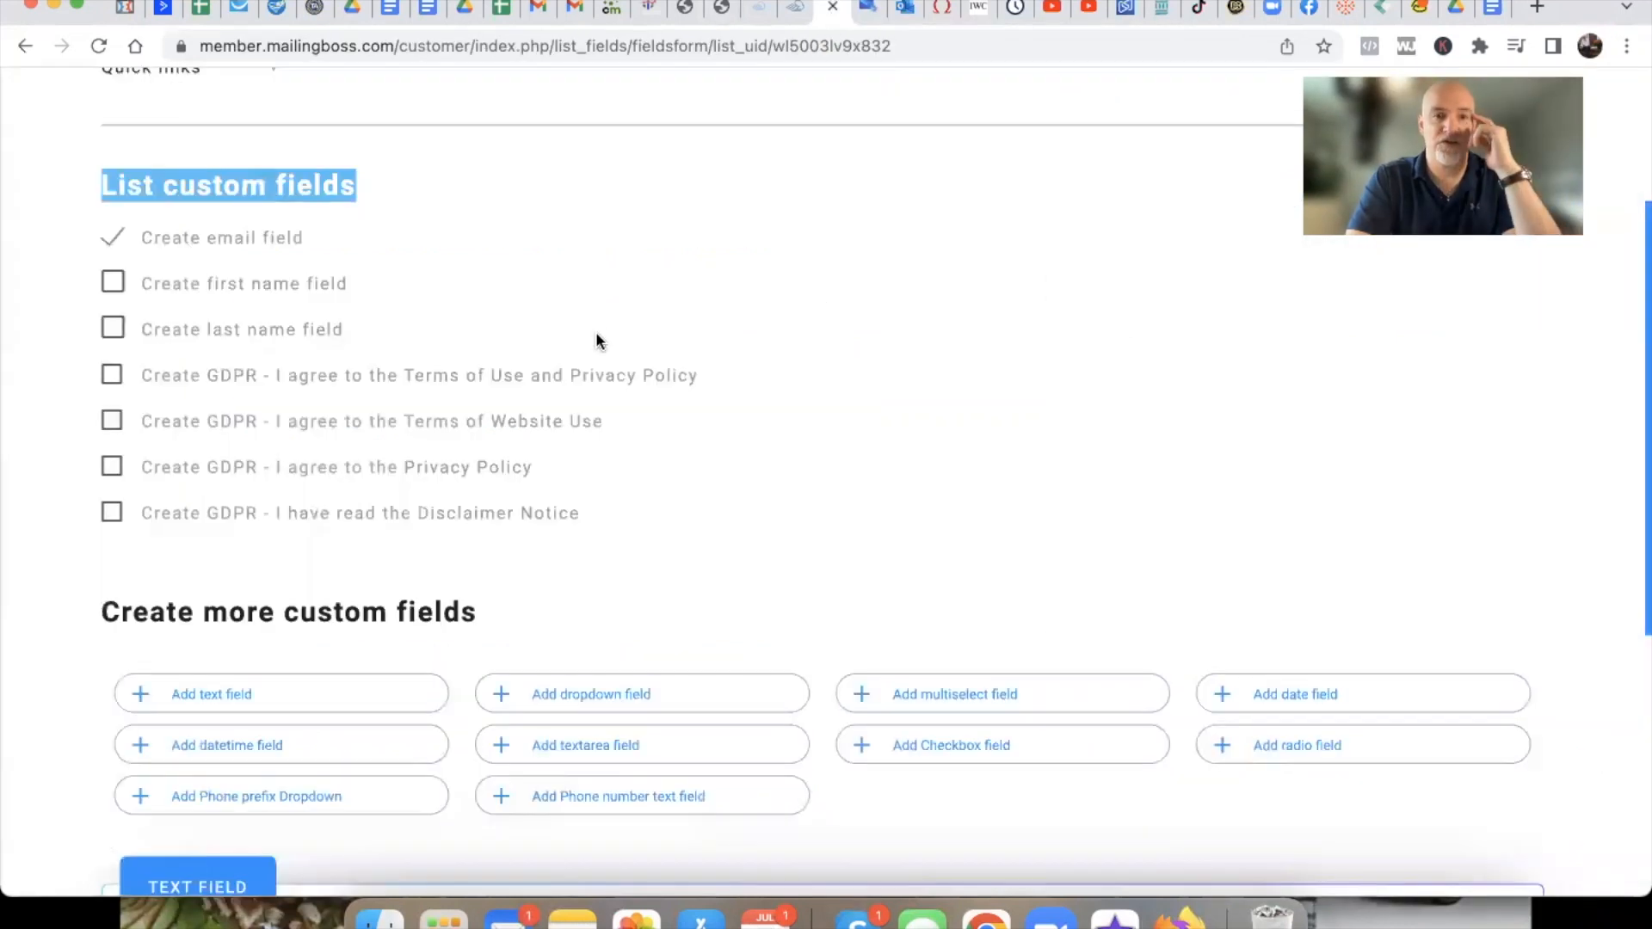
scroll(595, 335, "up", 3)
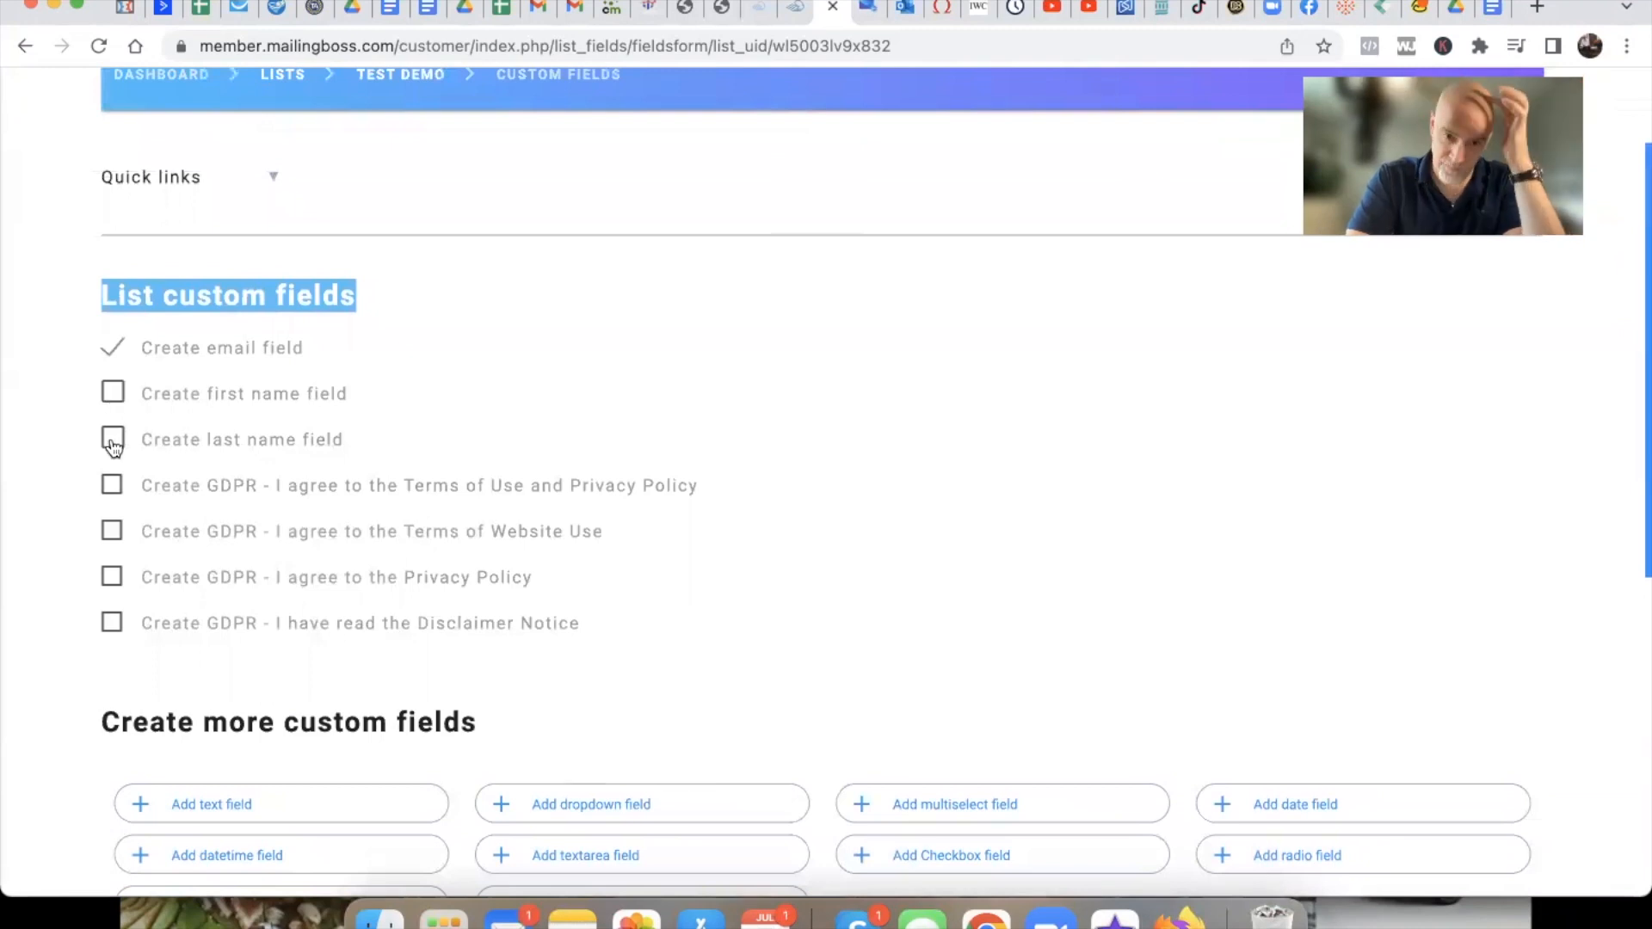
scroll(416, 625, "down", 3)
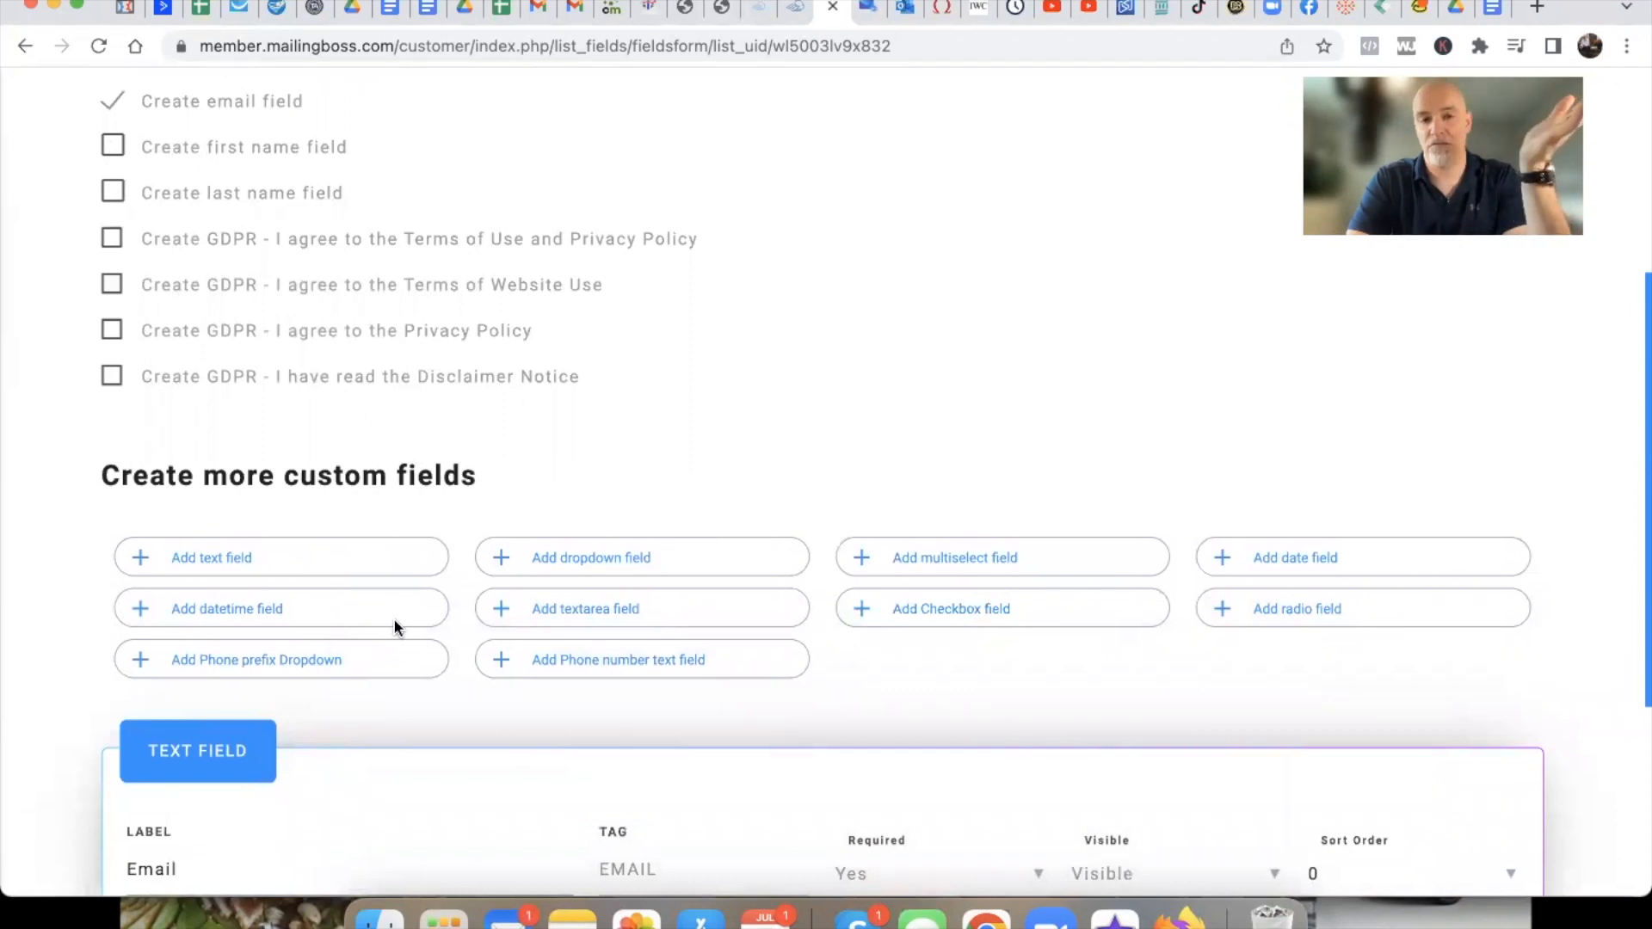
scroll(394, 627, "up", 1)
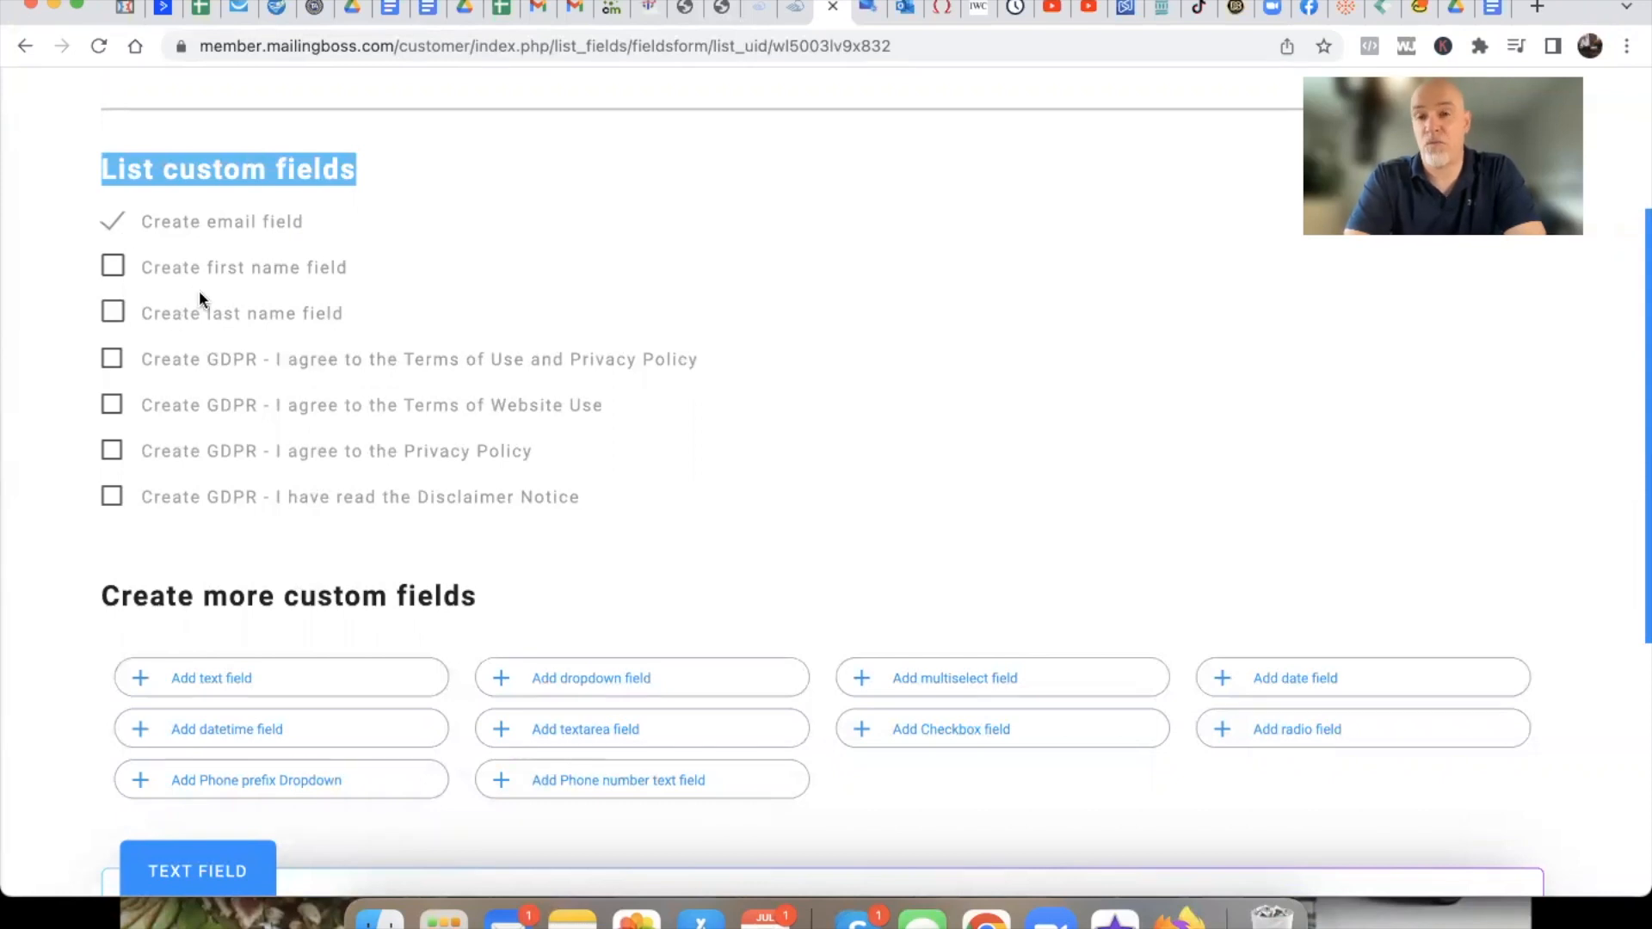
Keep only the email field for the list, leaving the first name field unchecked, and save the custom fields
left_click(110, 270)
left_click(110, 270)
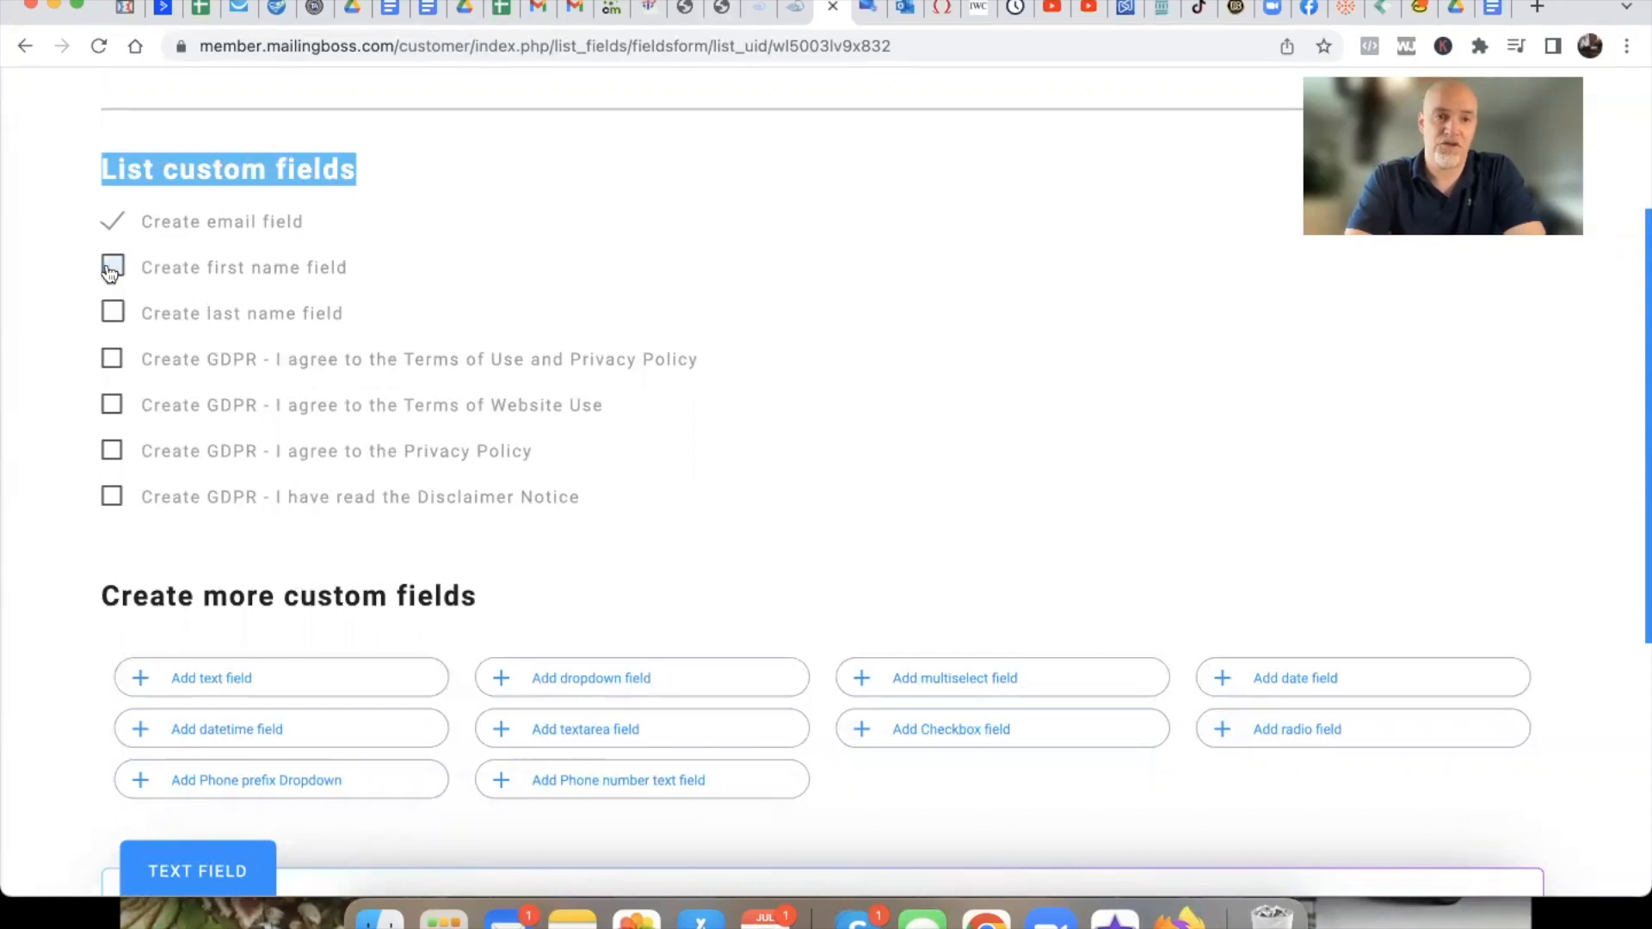
scroll(834, 465, "down", 5)
scroll(835, 457, "down", 2)
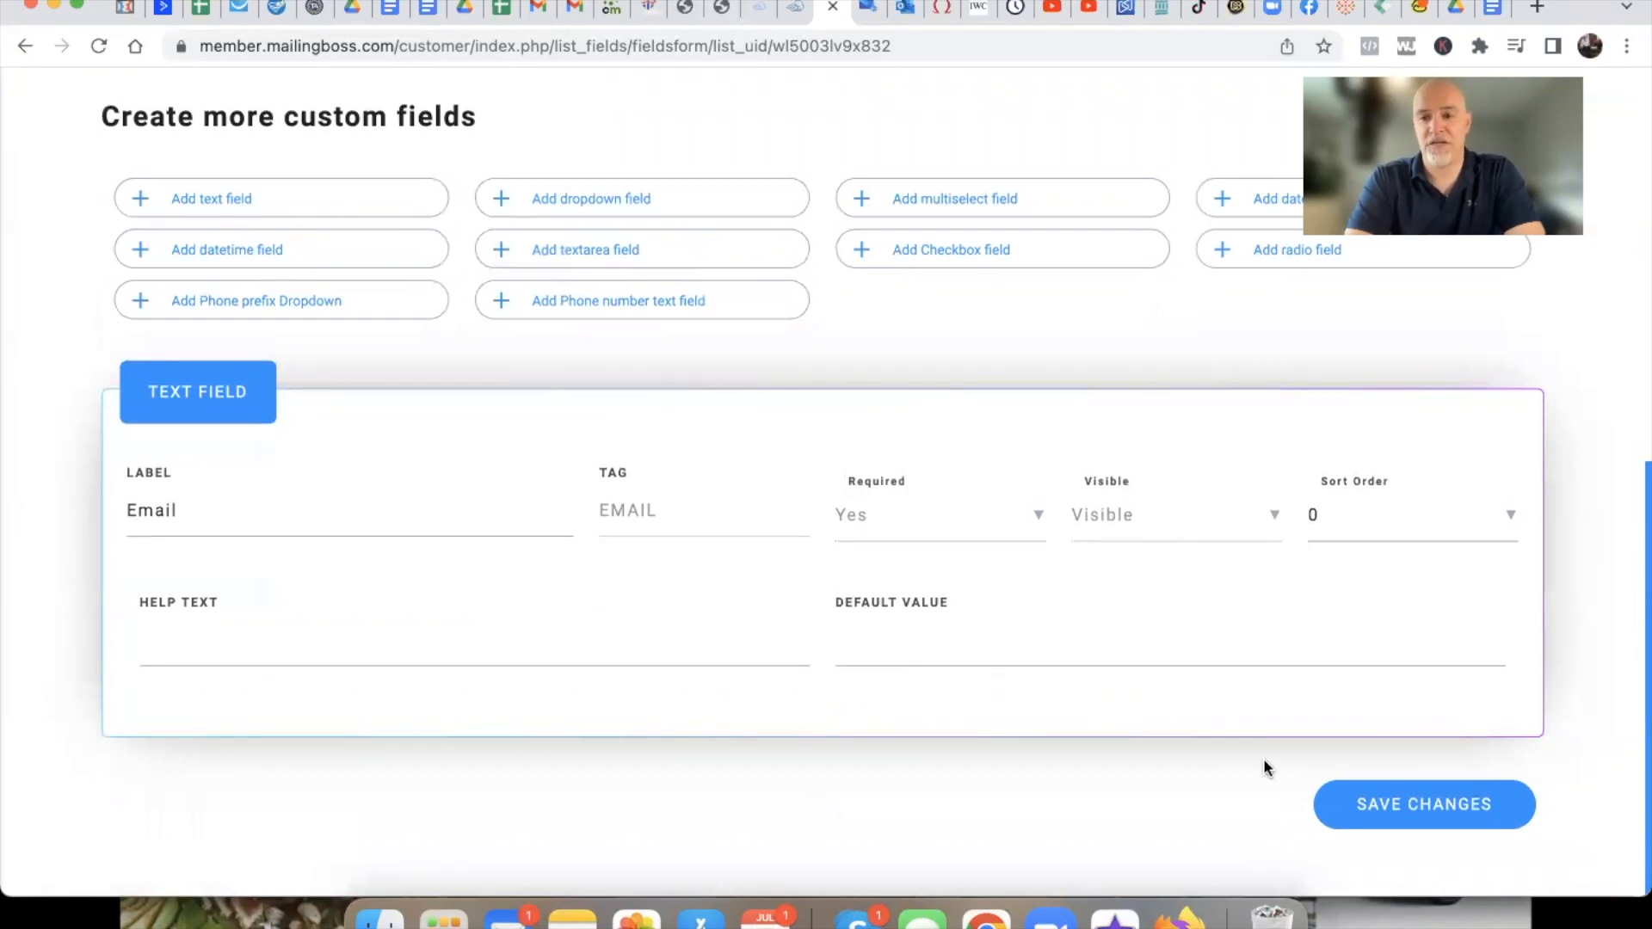
left_click(1371, 809)
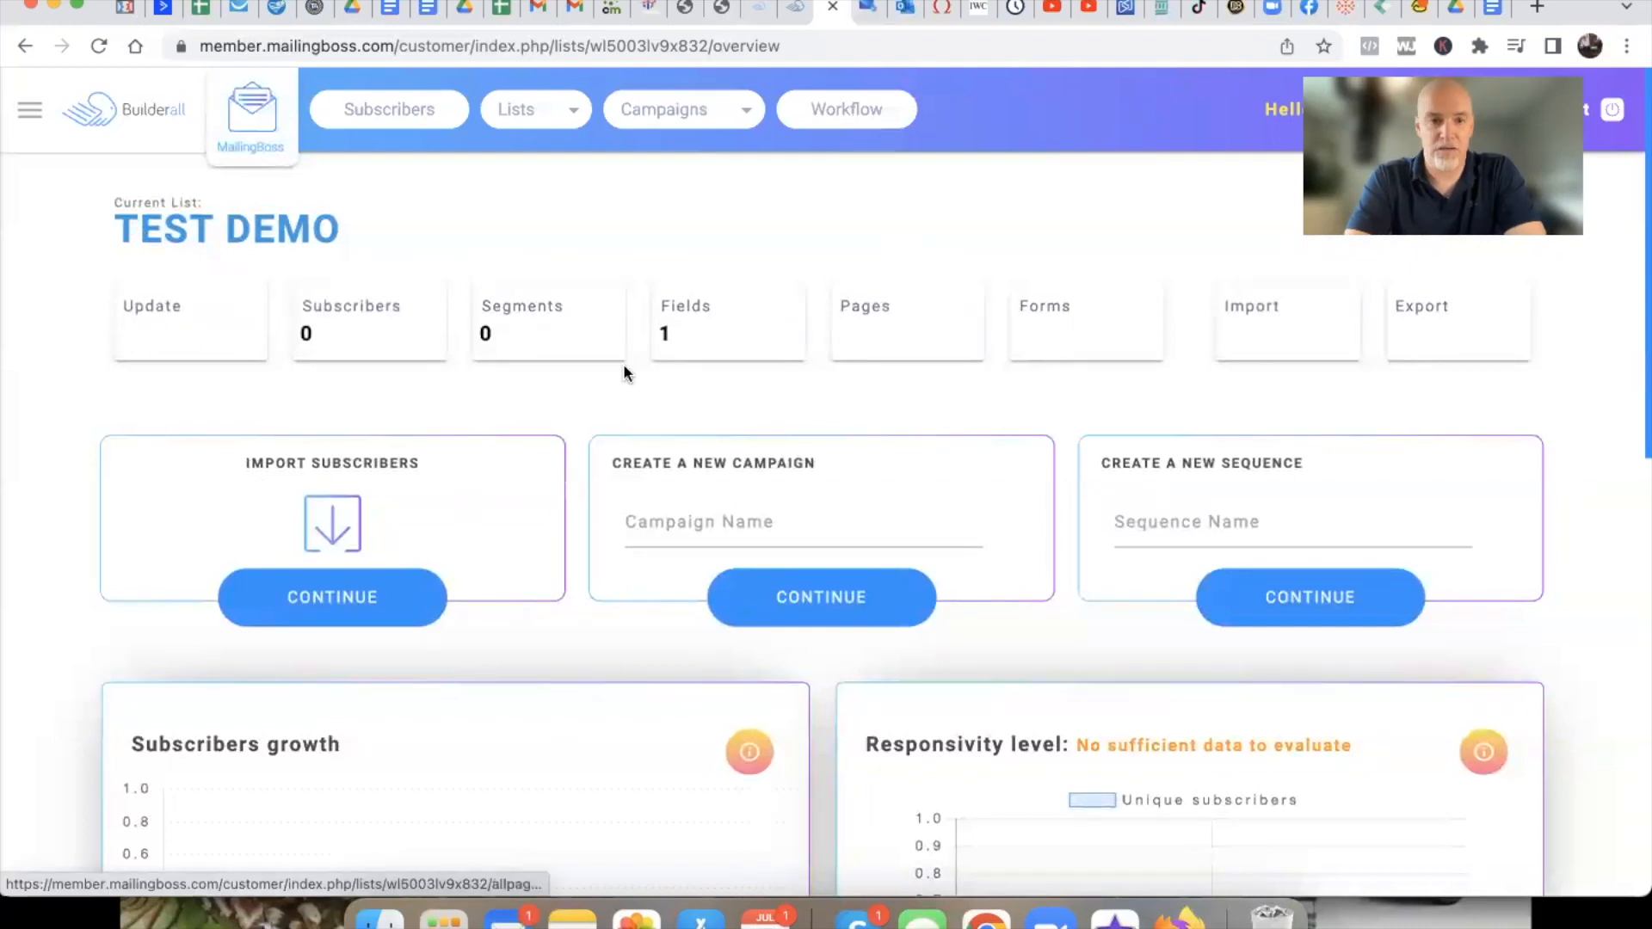
Open the update page of the TEST DEMO list and expand its Advanced settings
left_click(175, 327)
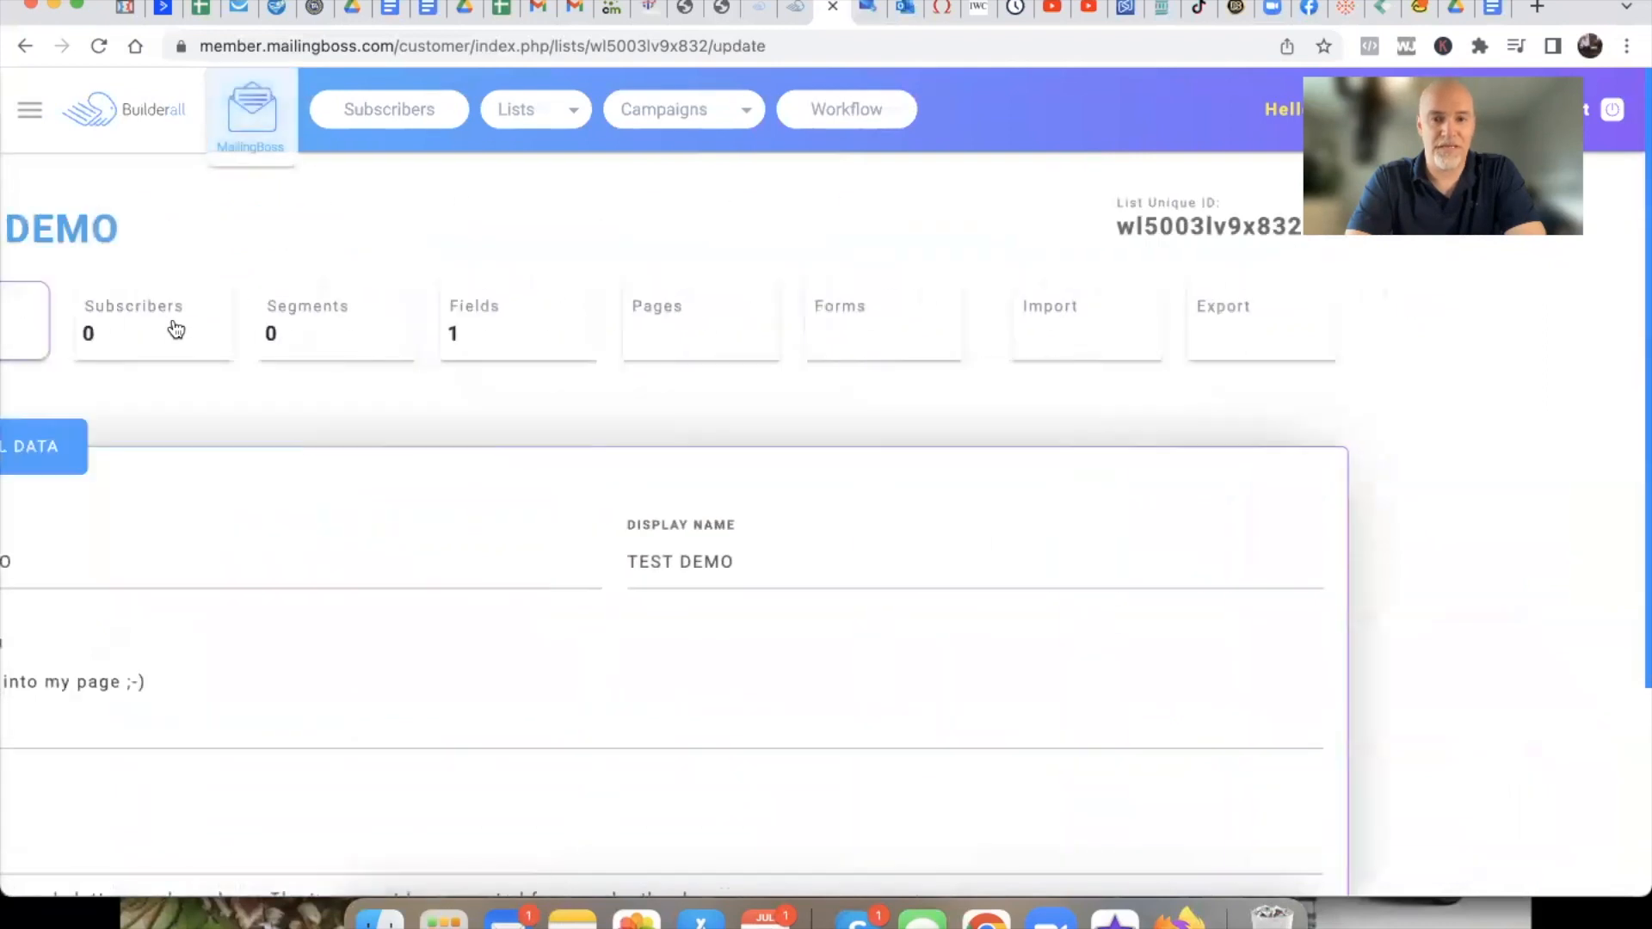
scroll(392, 813, "down", 3)
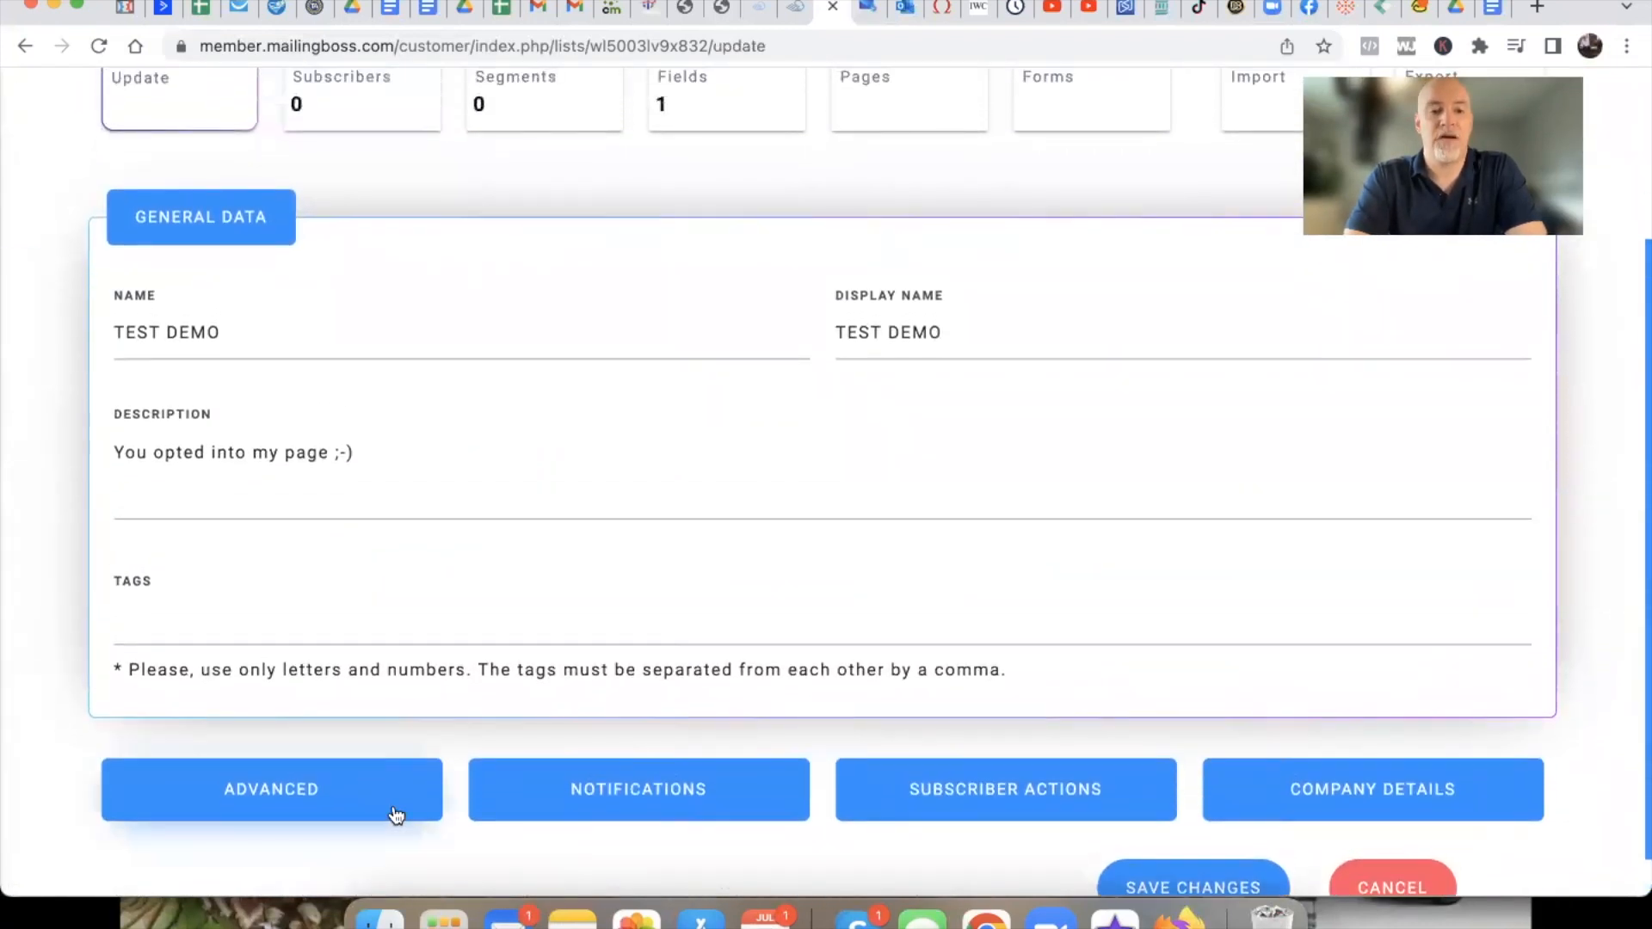
scroll(392, 813, "down", 1)
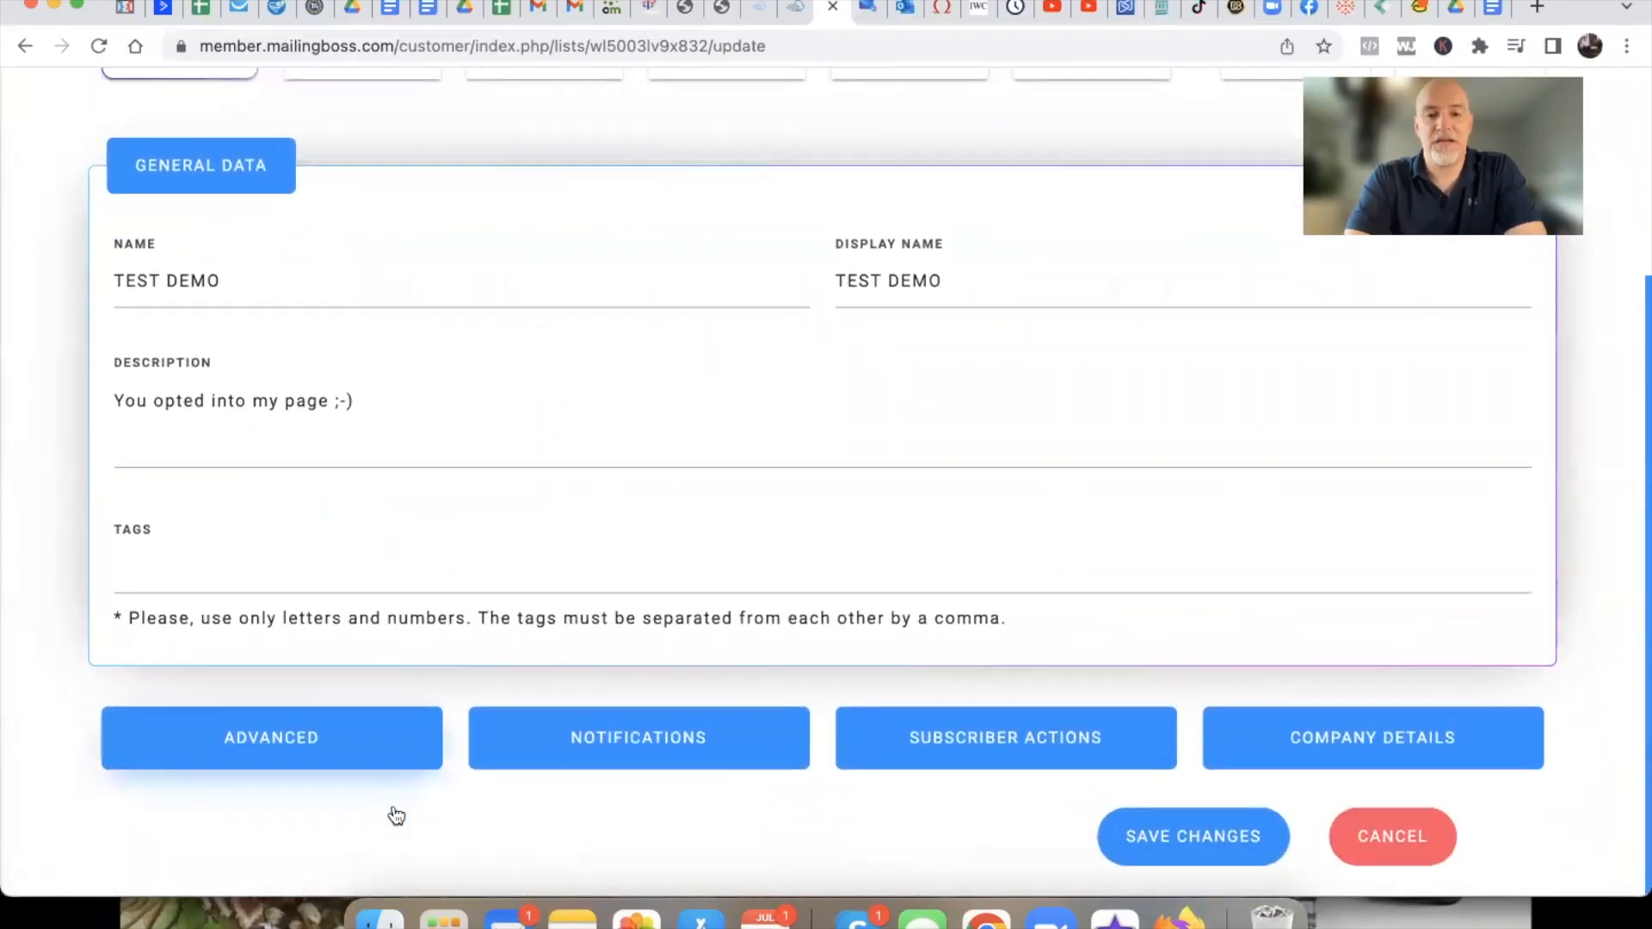
left_click(261, 763)
scroll(257, 763, "up", 1)
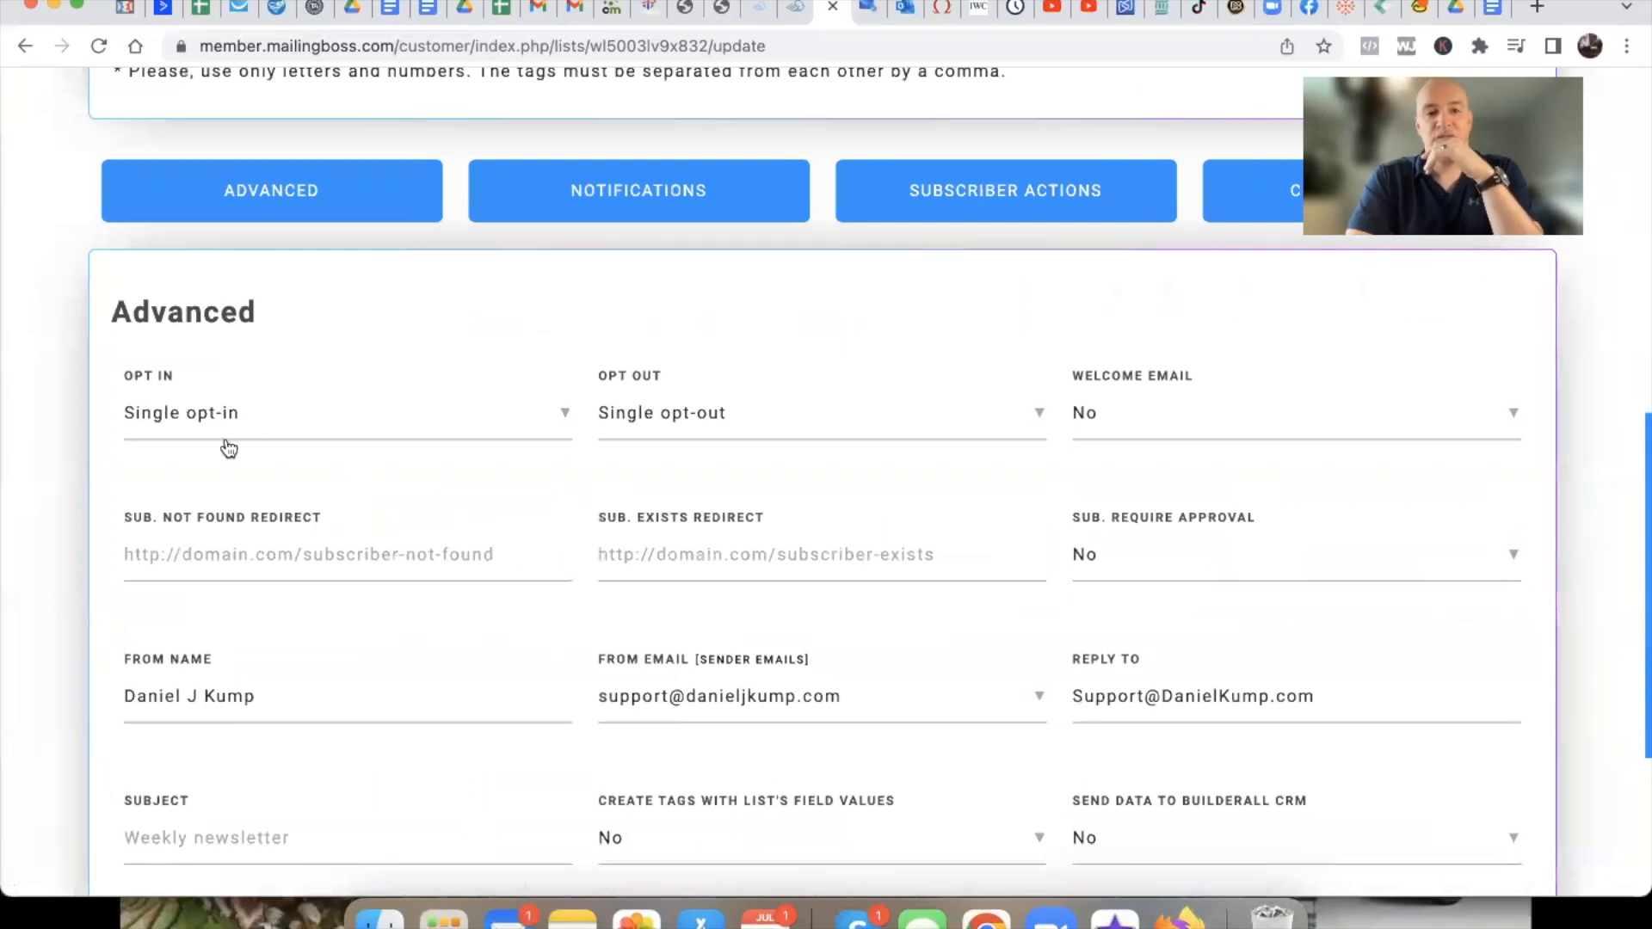
Examine the opt-in, opt-out and subscriber exists redirect settings, and switch to the landing page editor to view its MailingBoss form
mouse_move(244, 420)
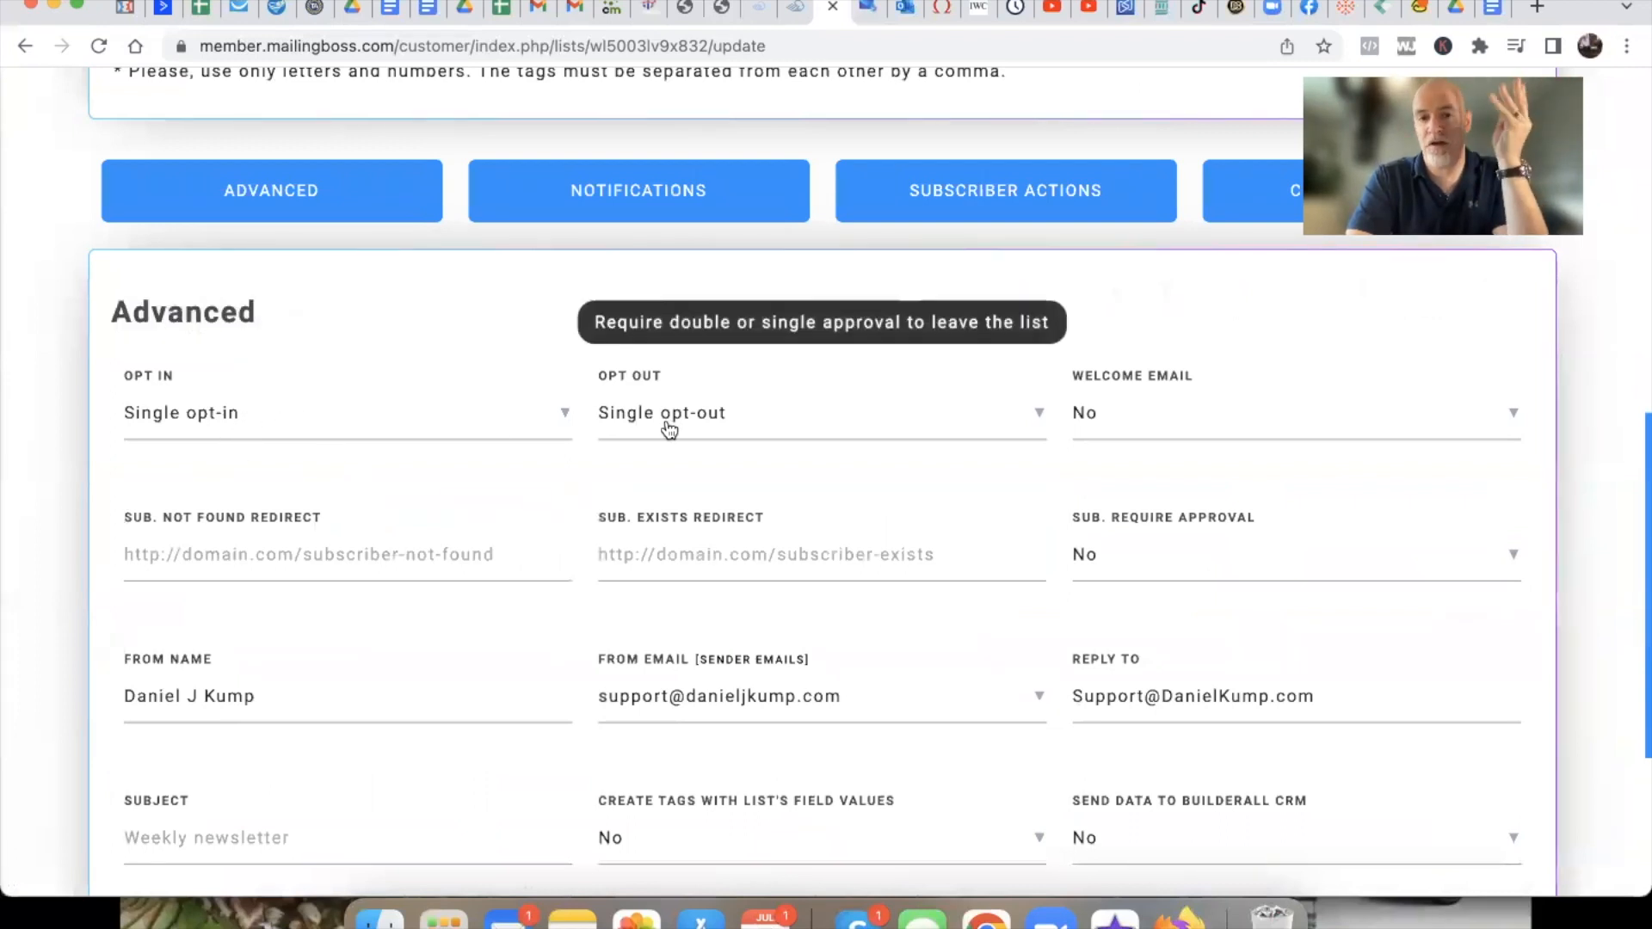
left_click_drag(589, 518, 718, 532)
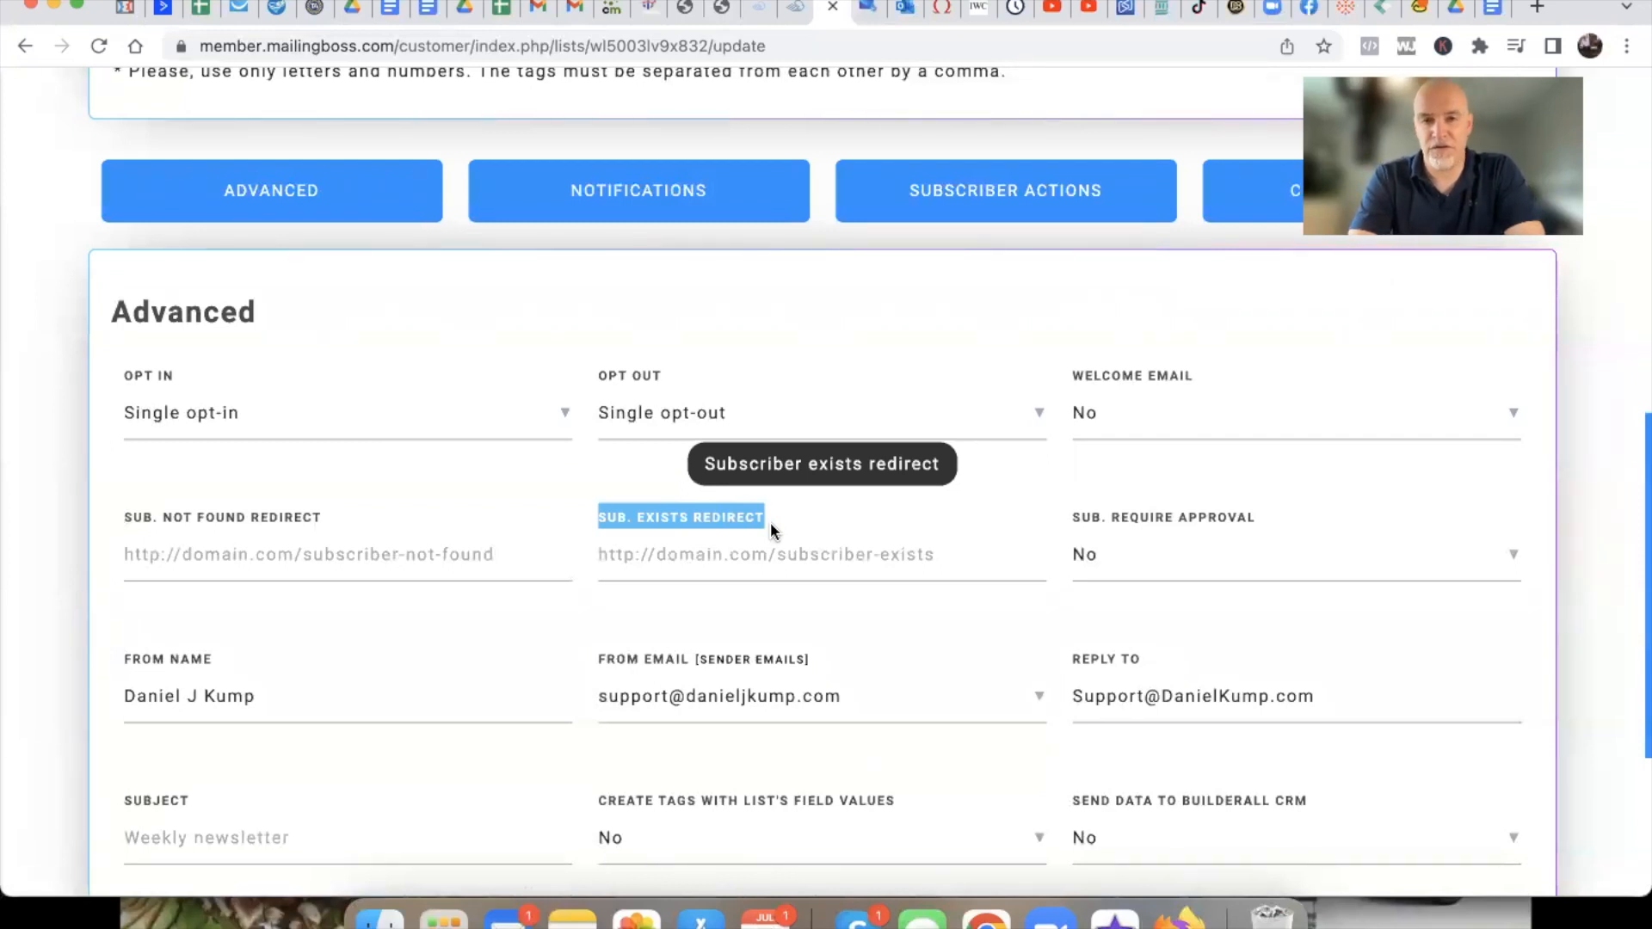
left_click(676, 11)
left_click(721, 11)
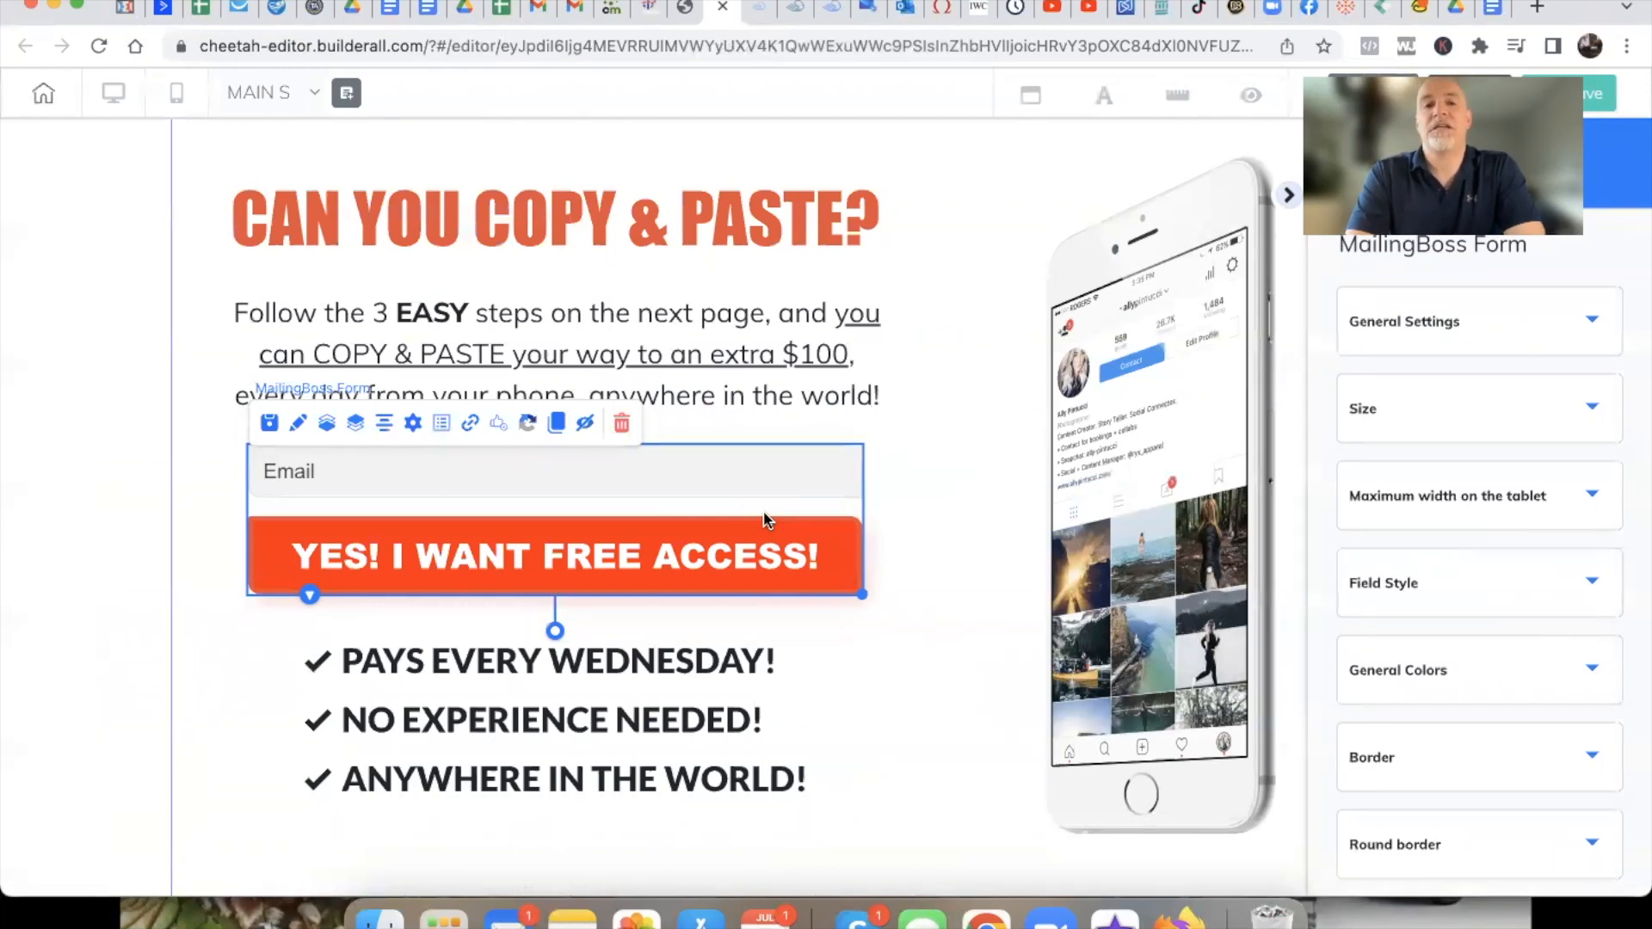
Copy the subscribe confirm URL from the MailingBoss form's list URL settings, leaving the form's links as they are
left_click(473, 428)
left_click(980, 472)
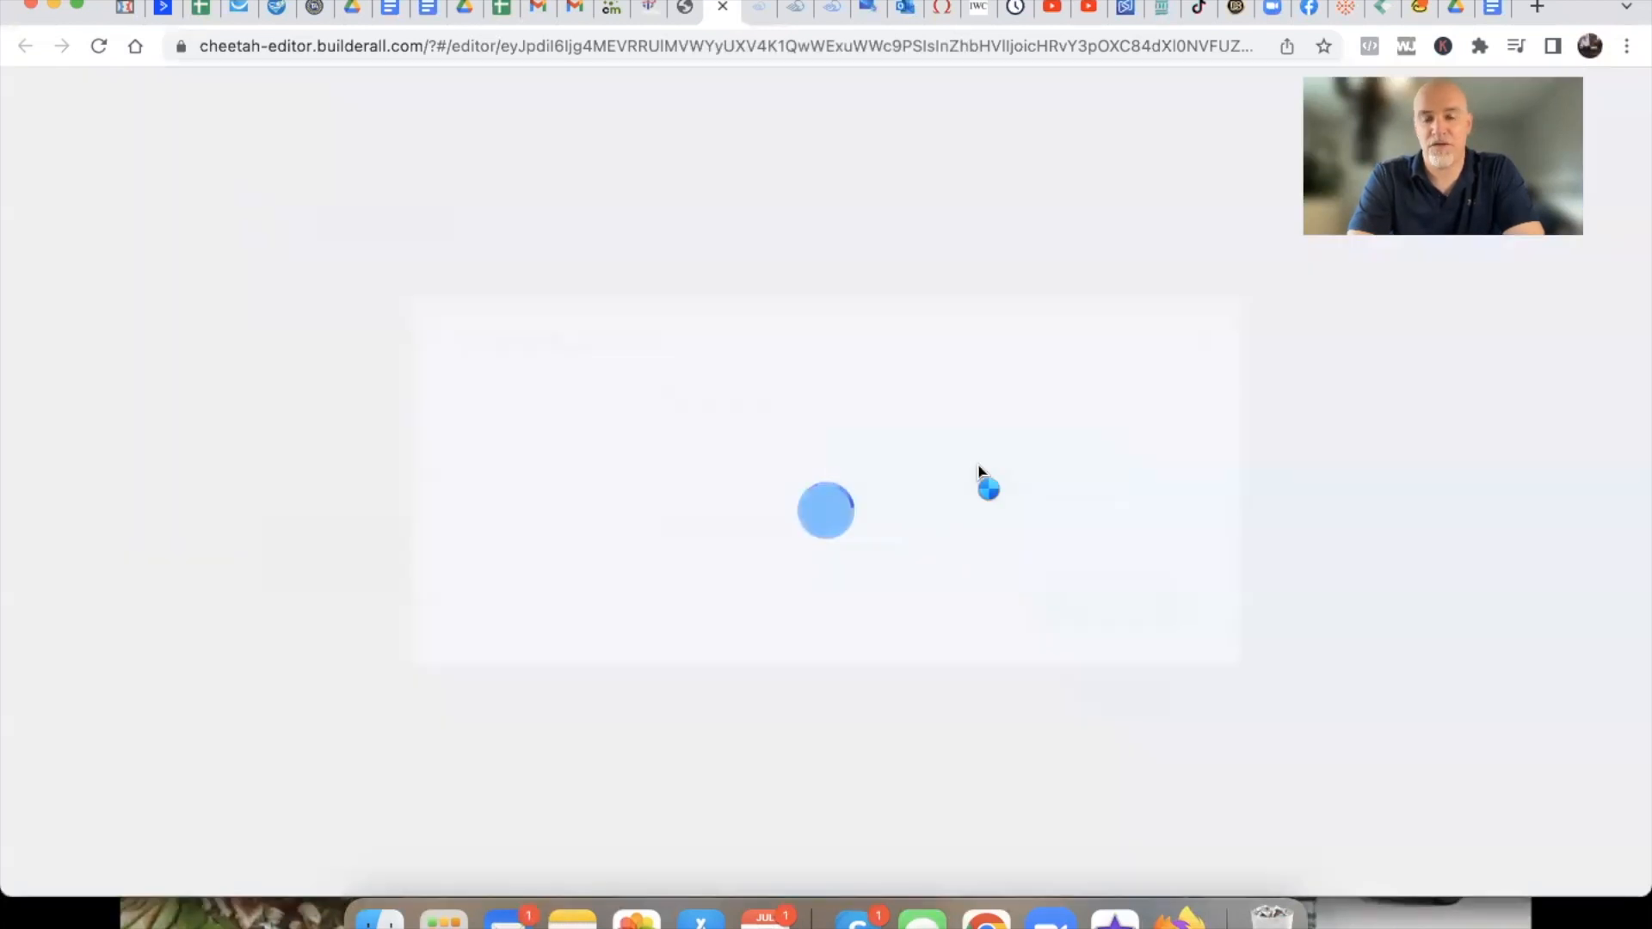
left_click_drag(962, 439, 574, 439)
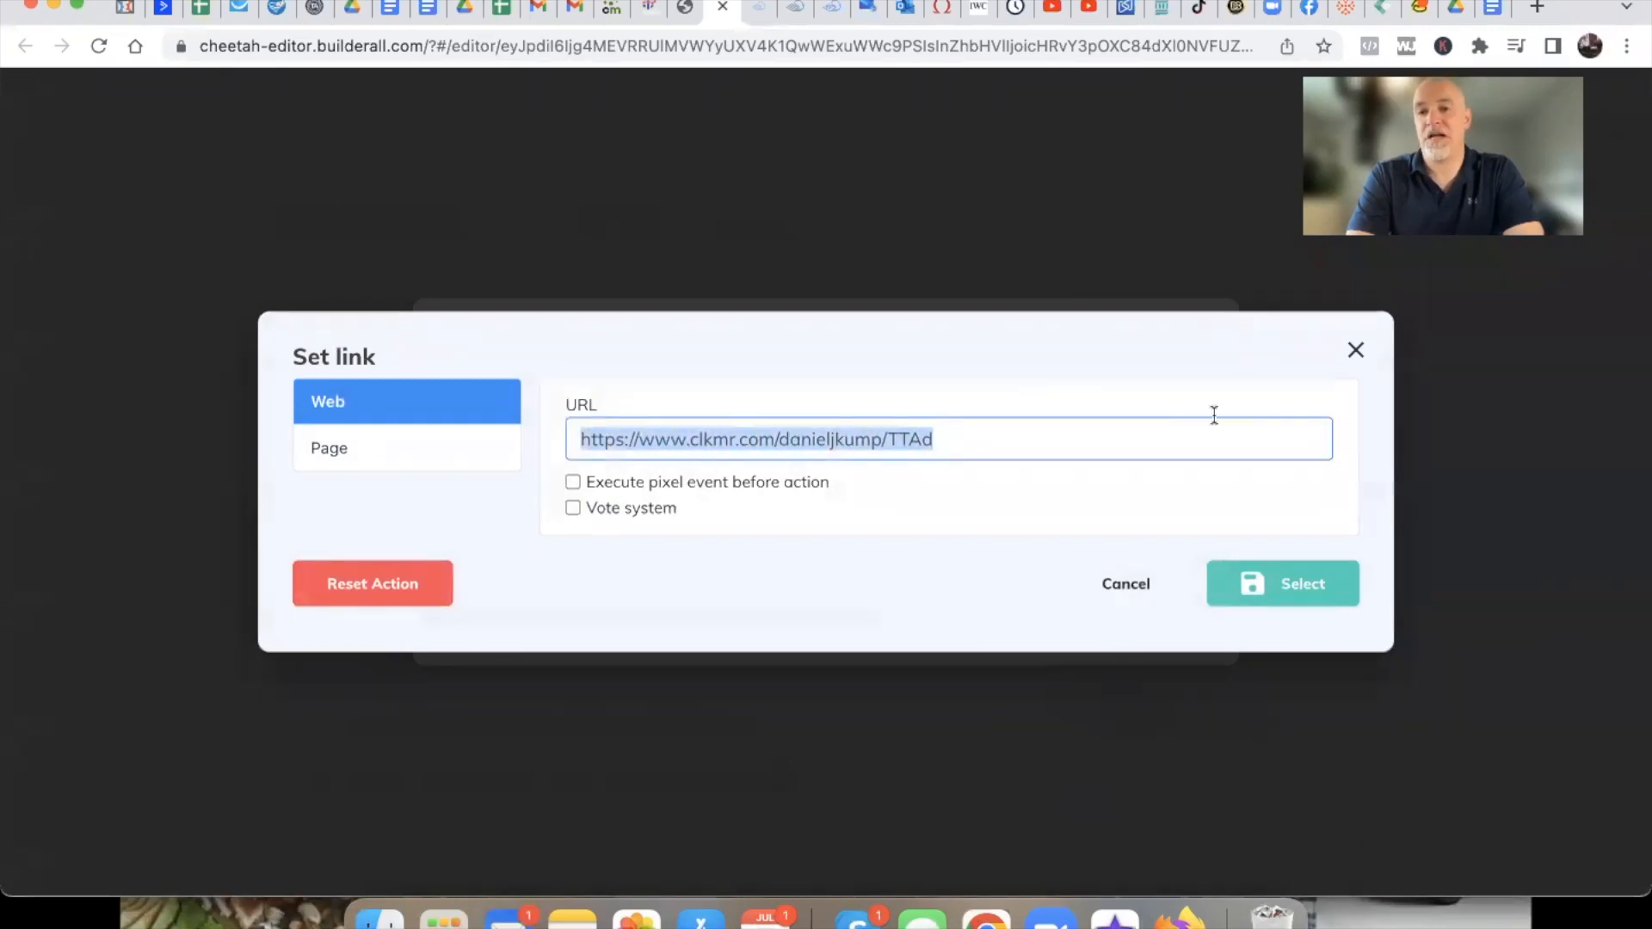
left_click(1353, 353)
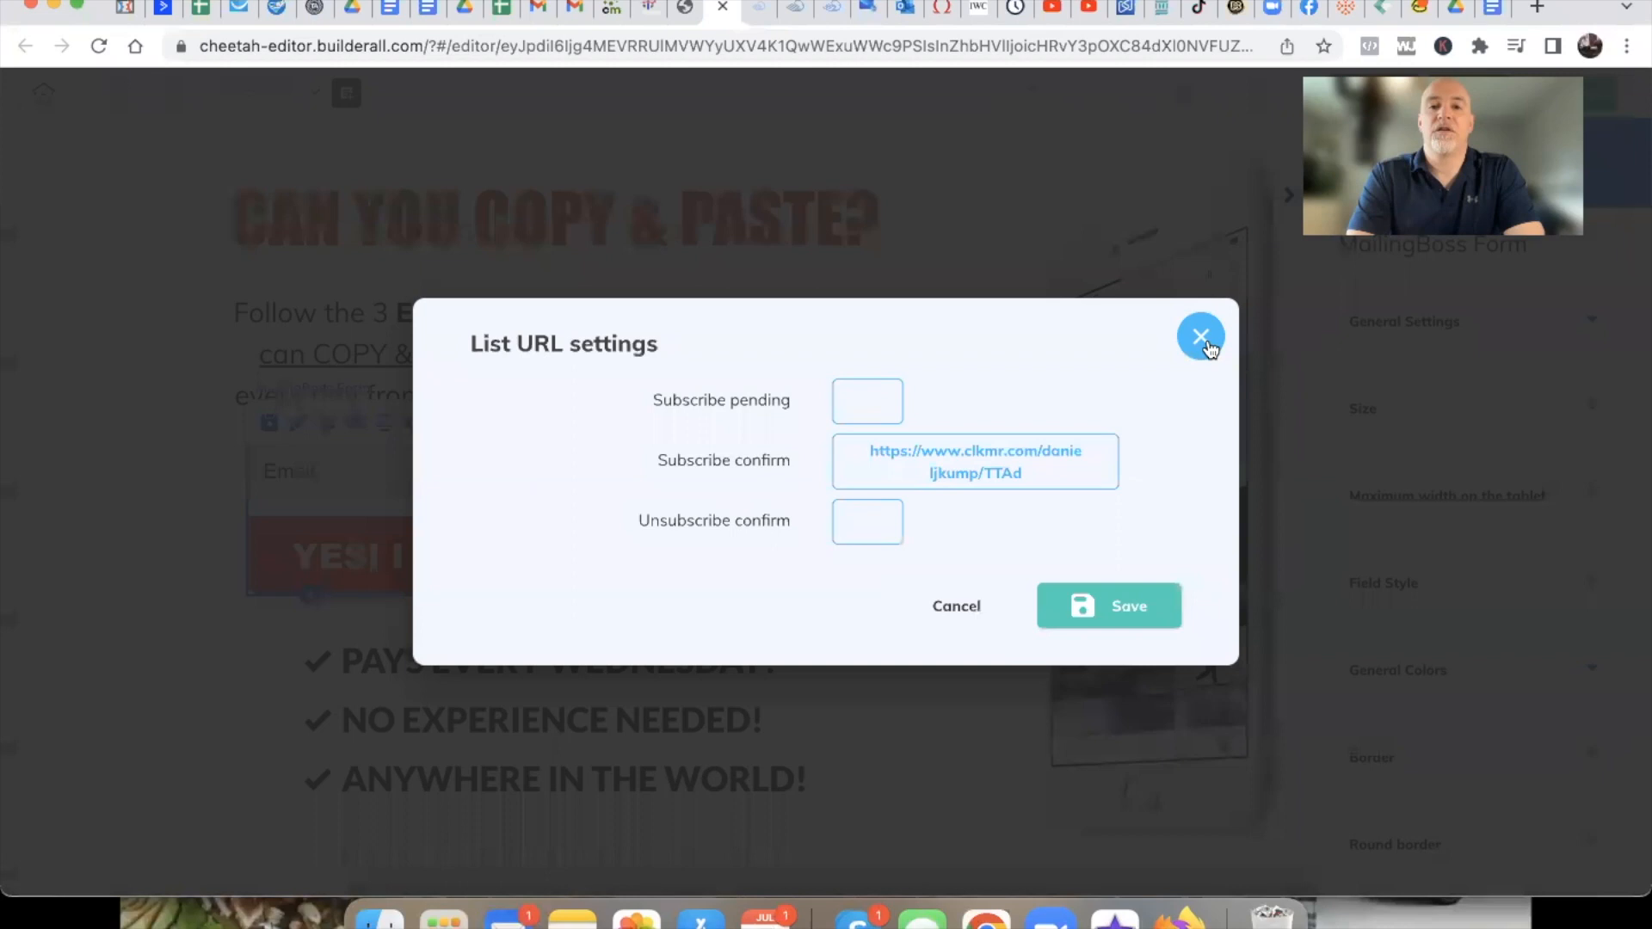
left_click(1044, 473)
key("ctrl+c")
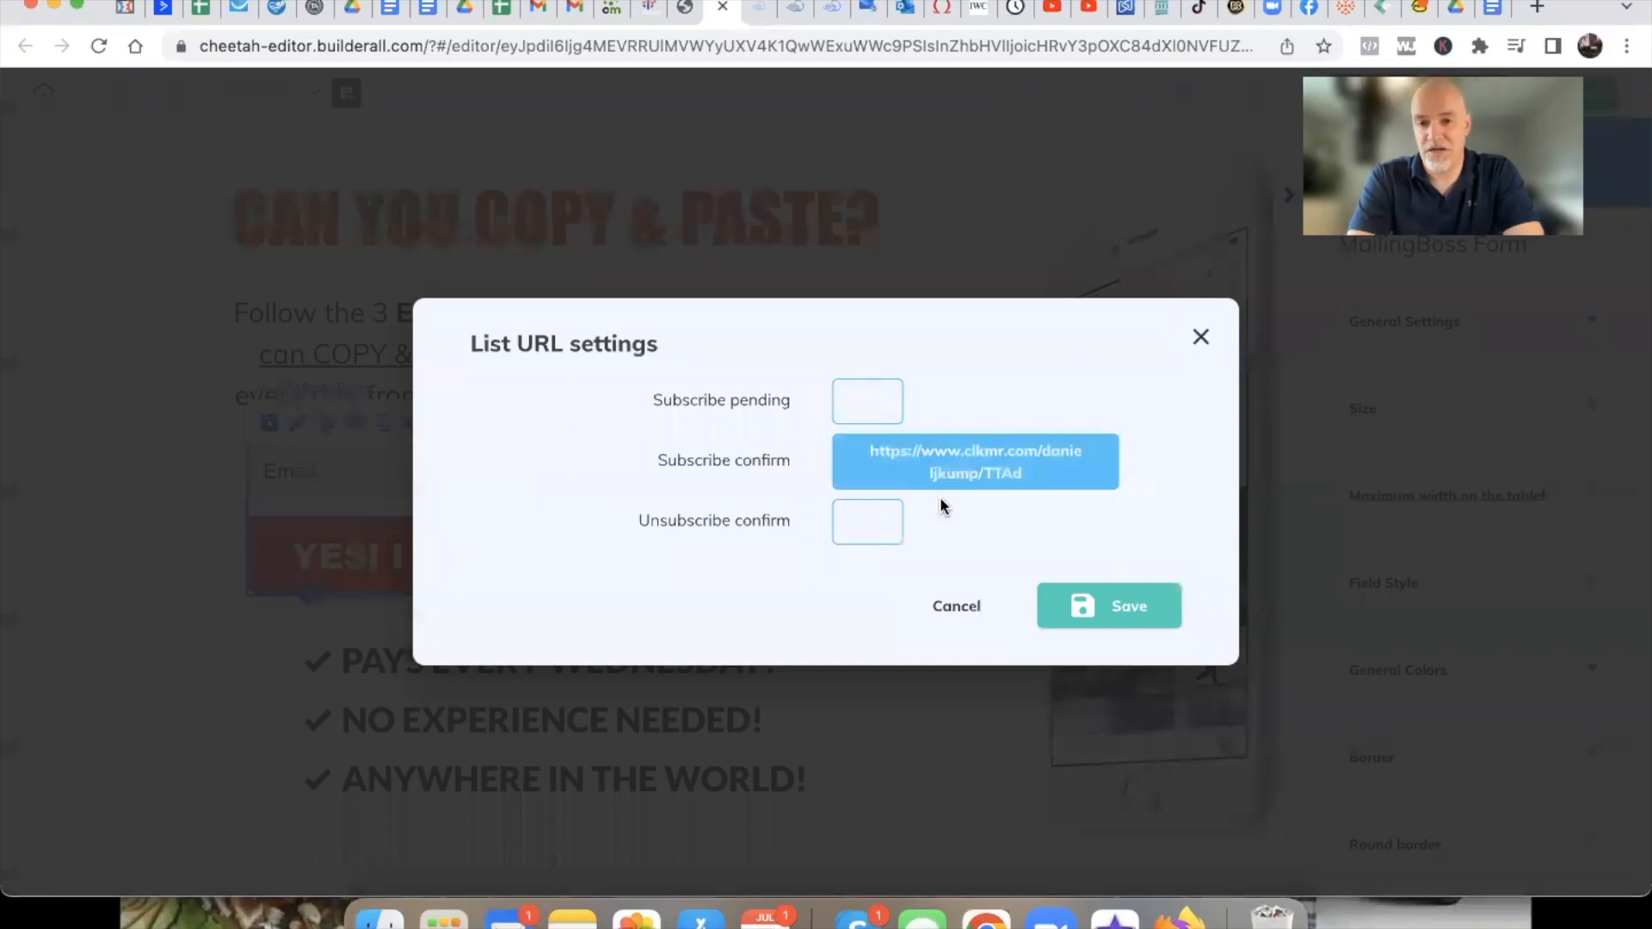
left_click(1201, 337)
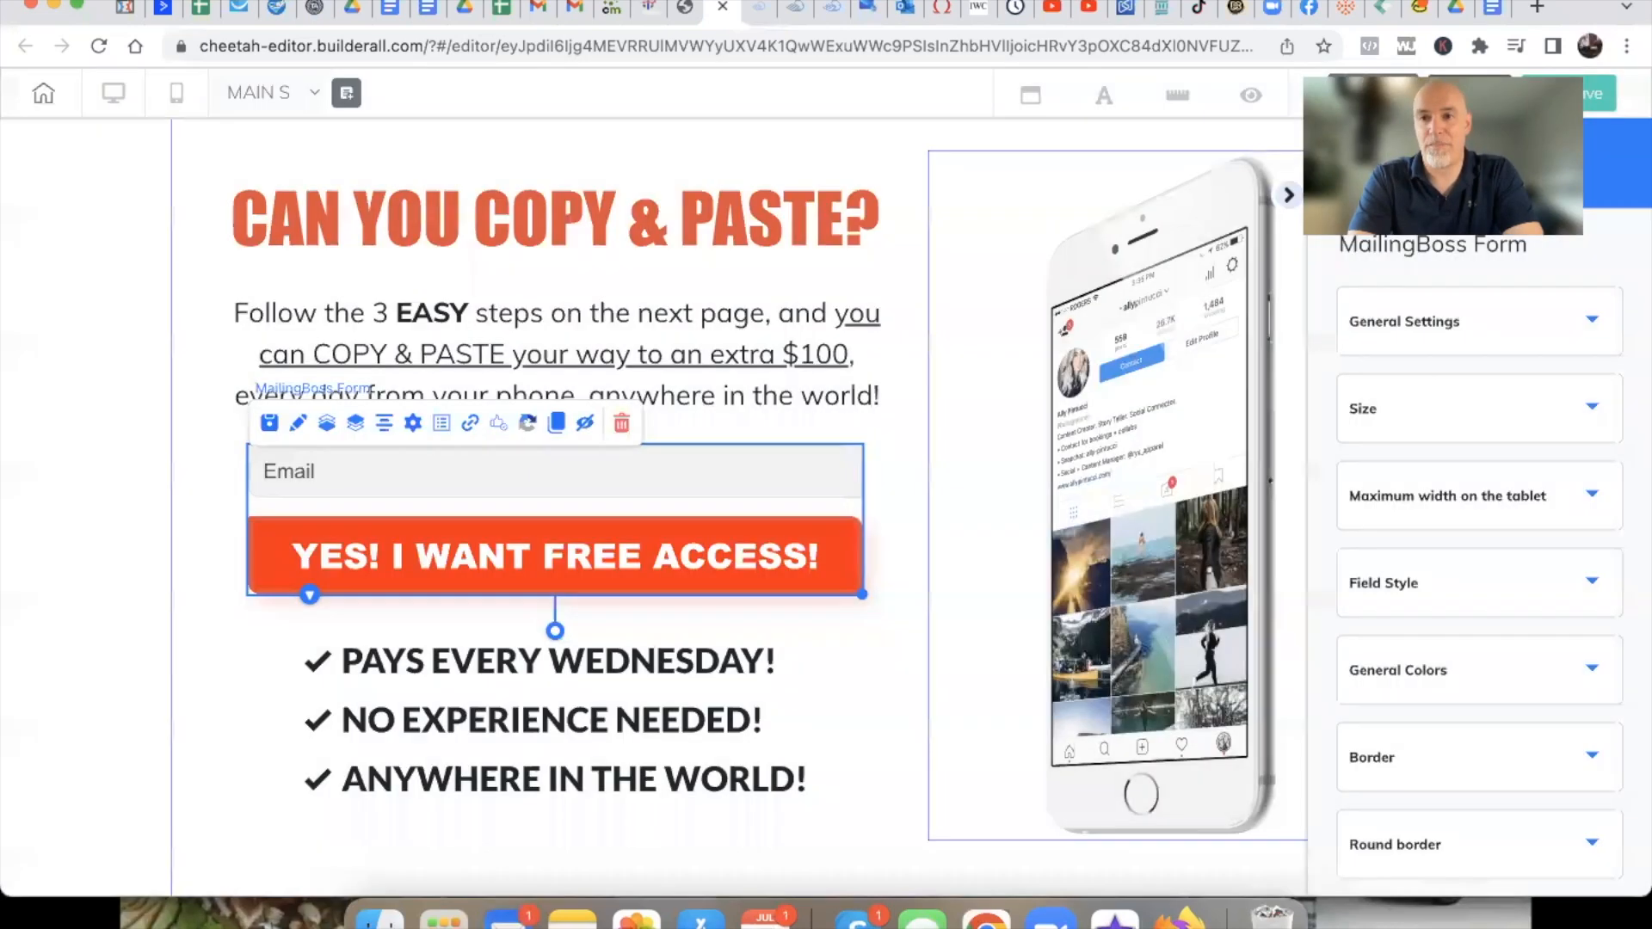
Open the copied subscribe confirm link in a new browser tab to view the thank-you page
left_click(1537, 7)
key("ctrl+v")
key("Return")
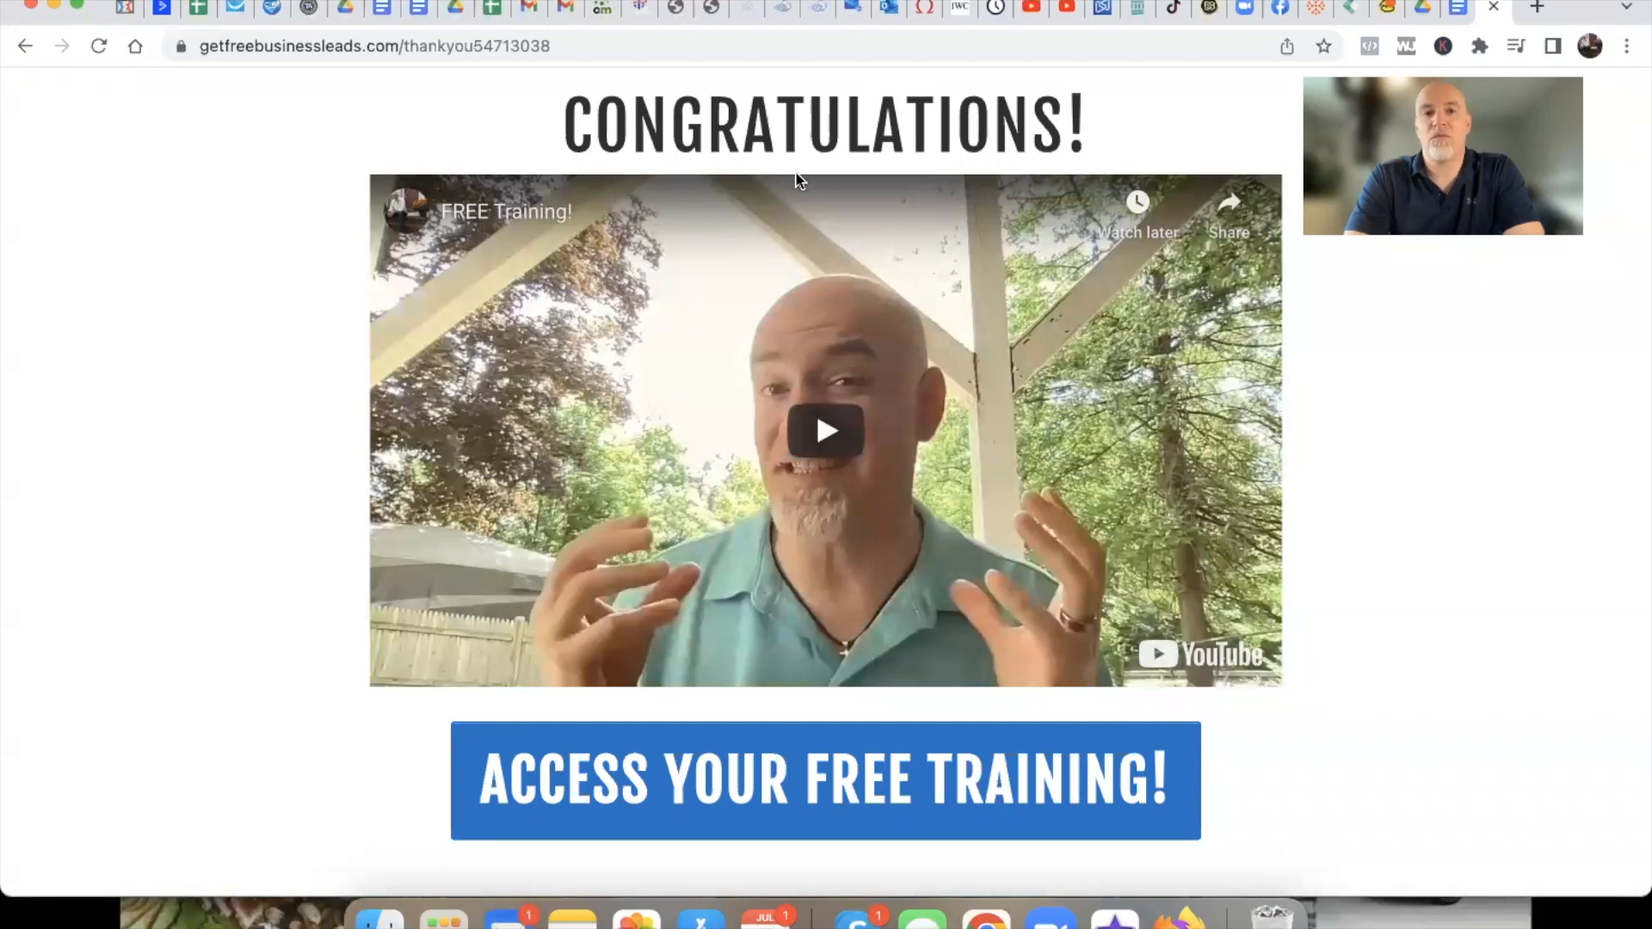
Return to the TEST DEMO list's Advanced settings and set the subscriber exists redirect to the copied subscribe confirm URL
left_click(812, 14)
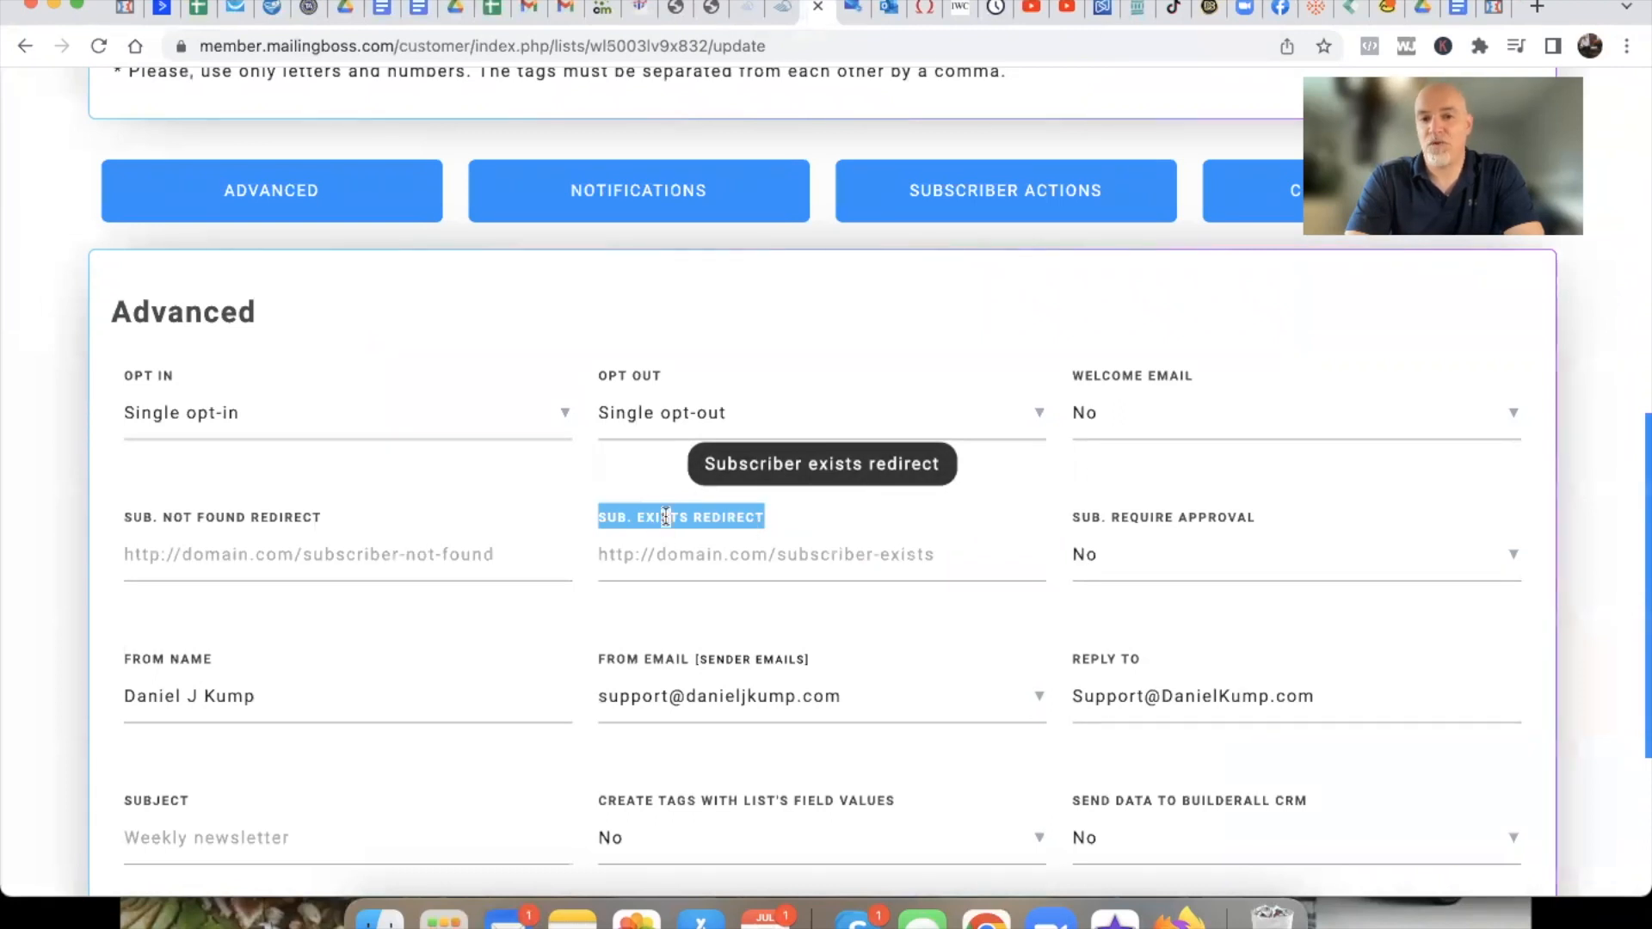
left_click(661, 557)
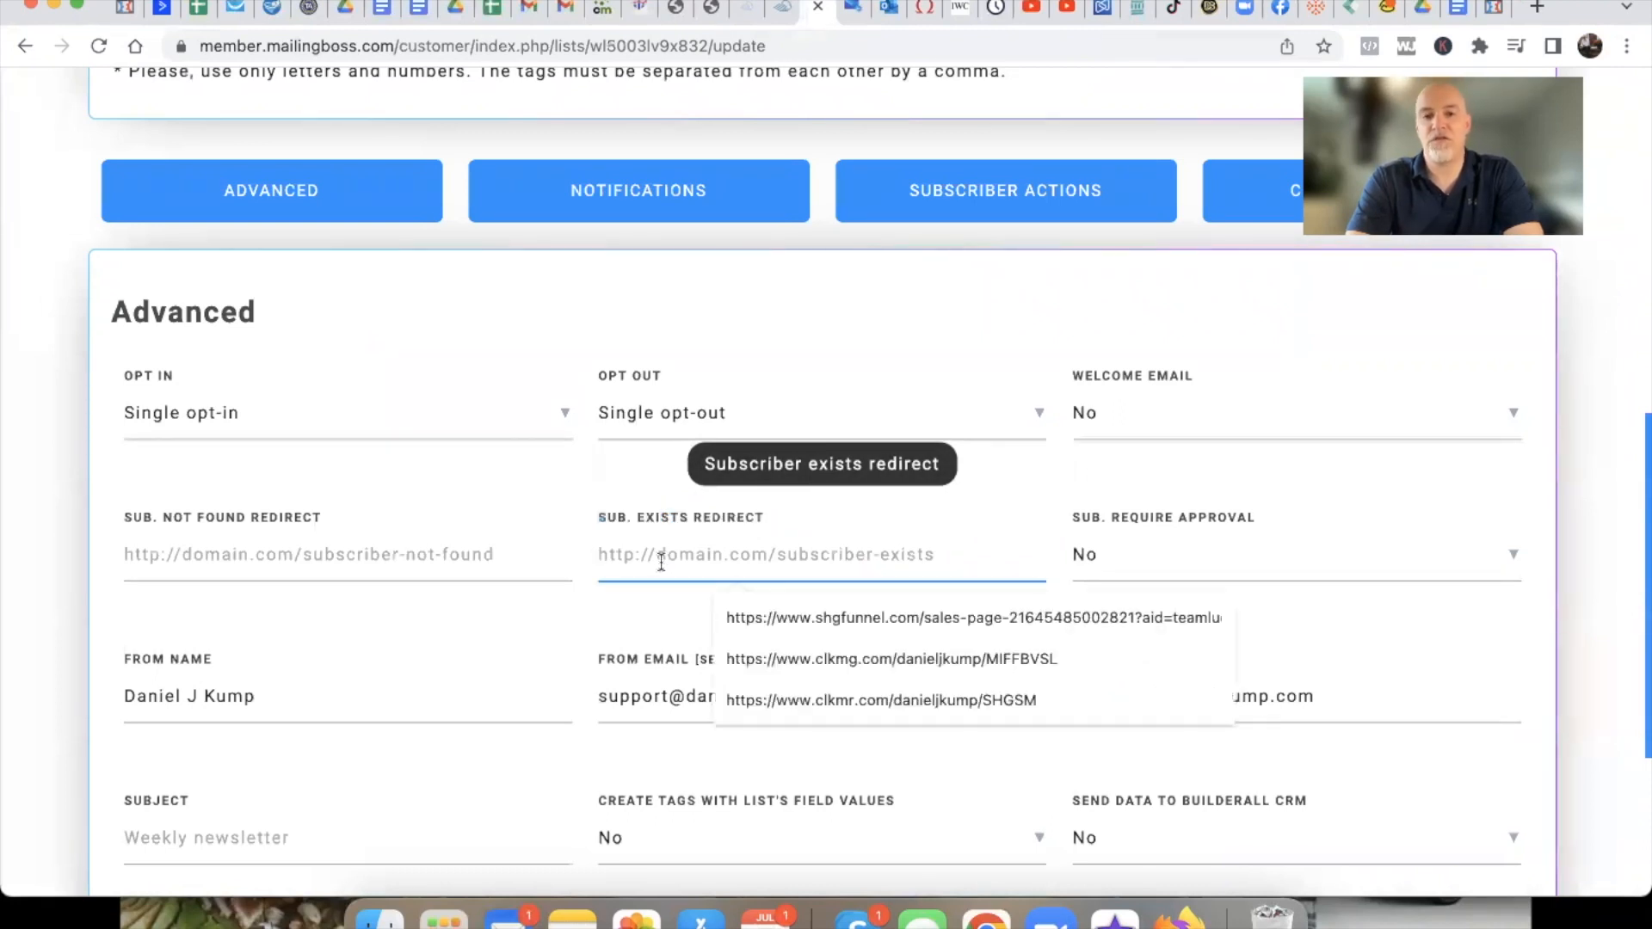
key("super+v")
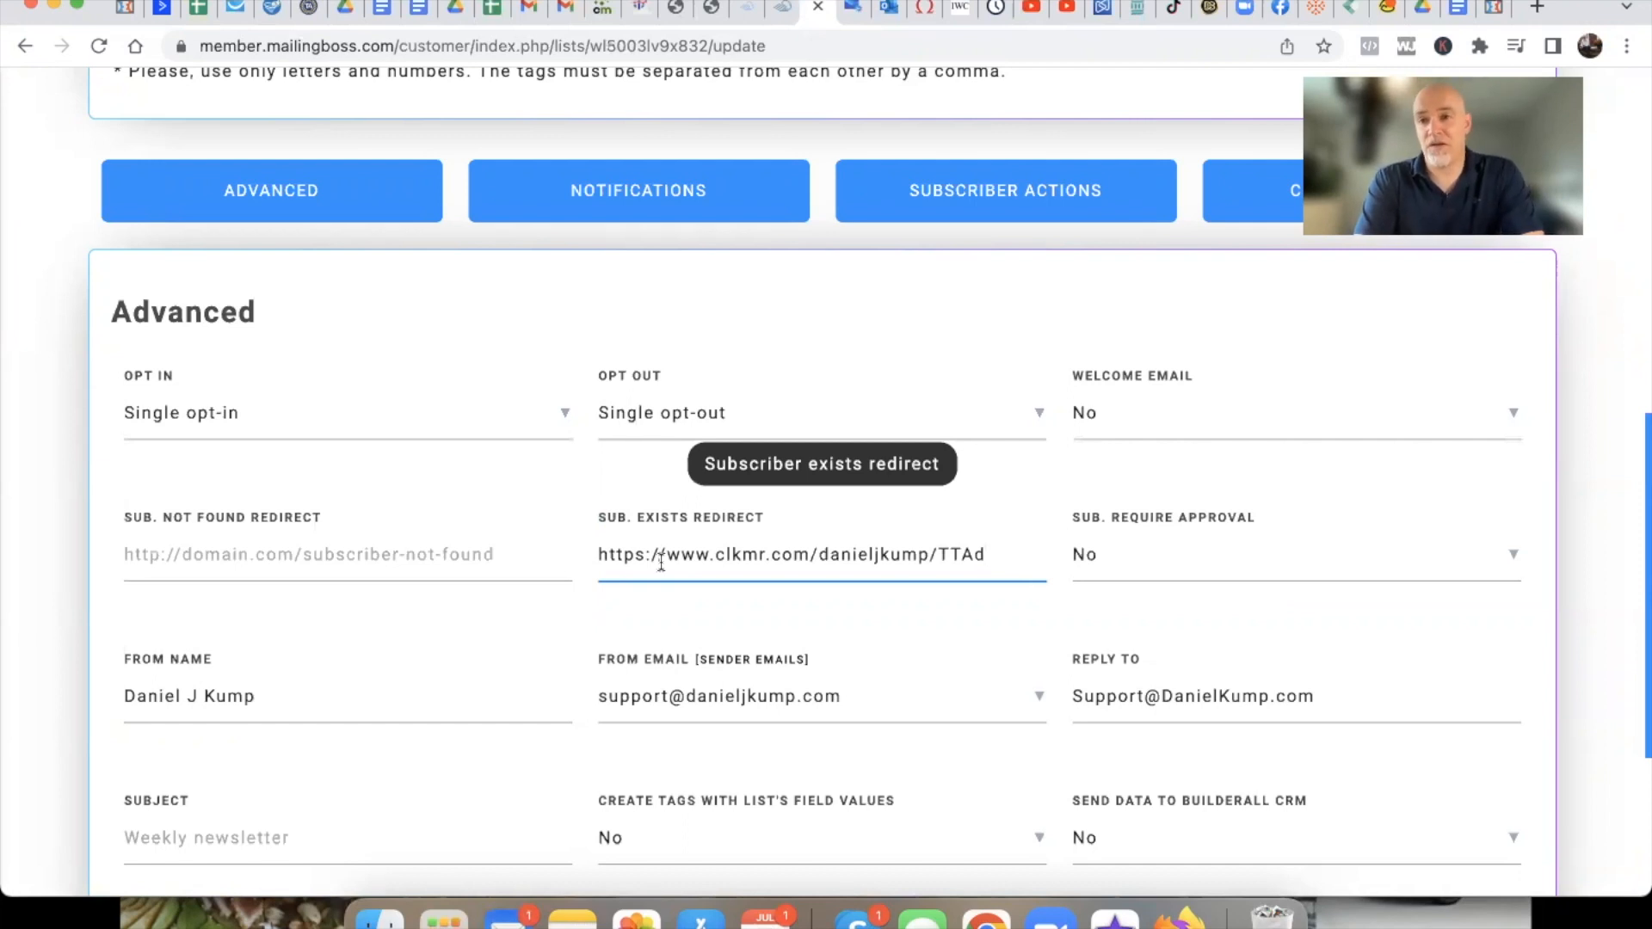
Review the thank-you page and examine the subscriber exists redirect setting and its URL in the TEST DEMO list
left_click(1495, 9)
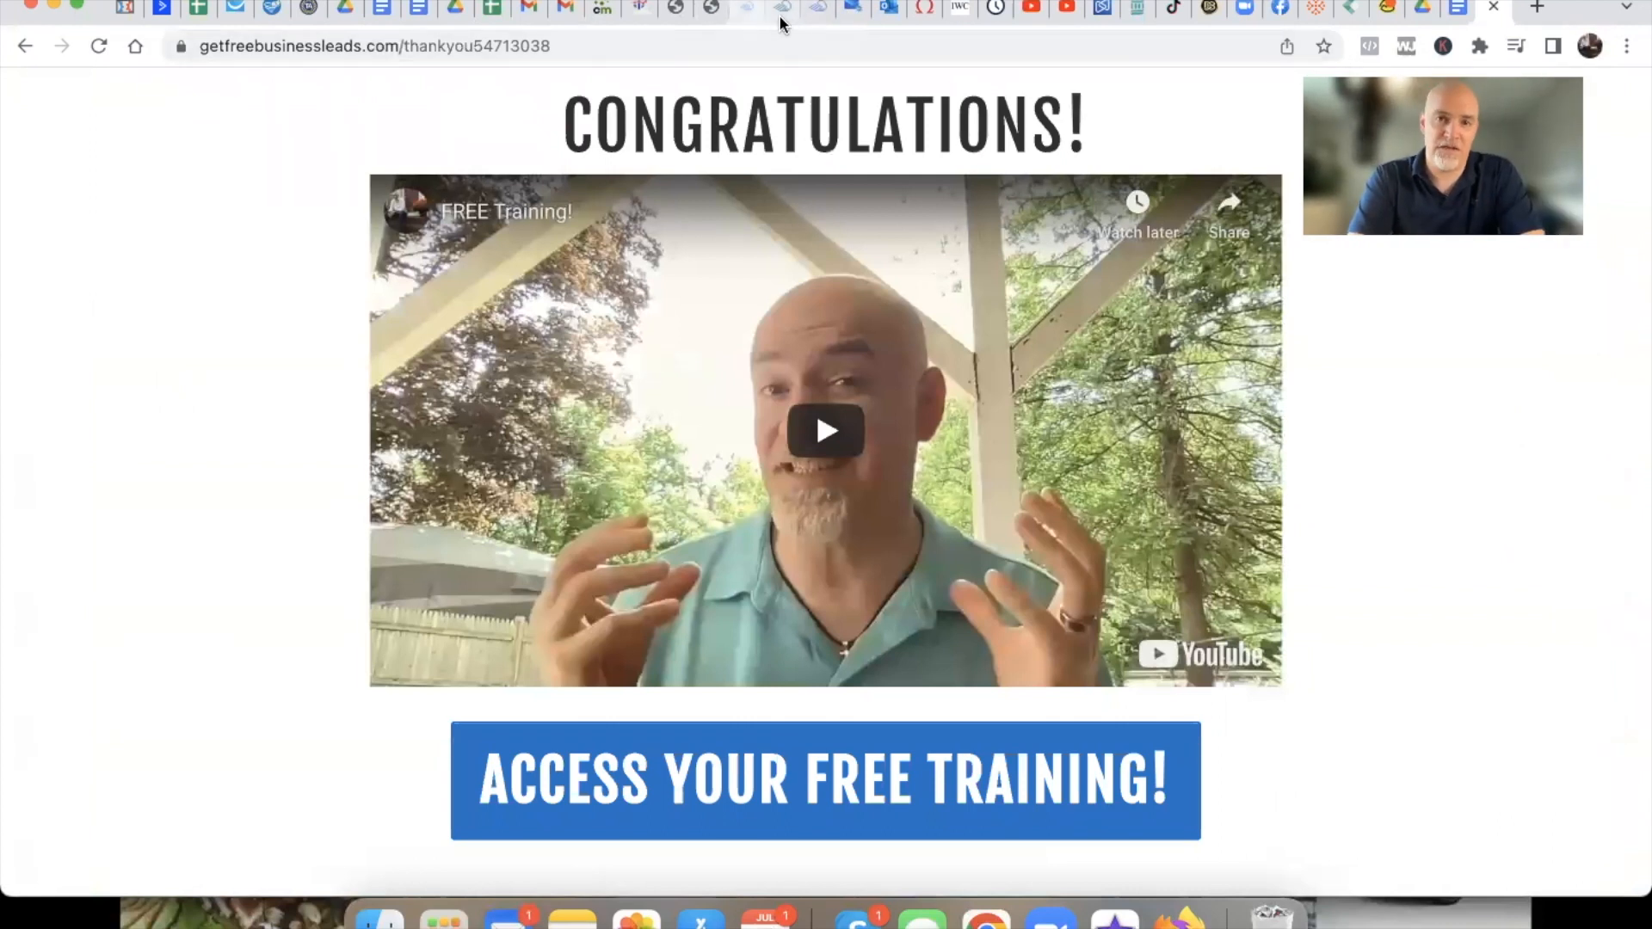
left_click(813, 15)
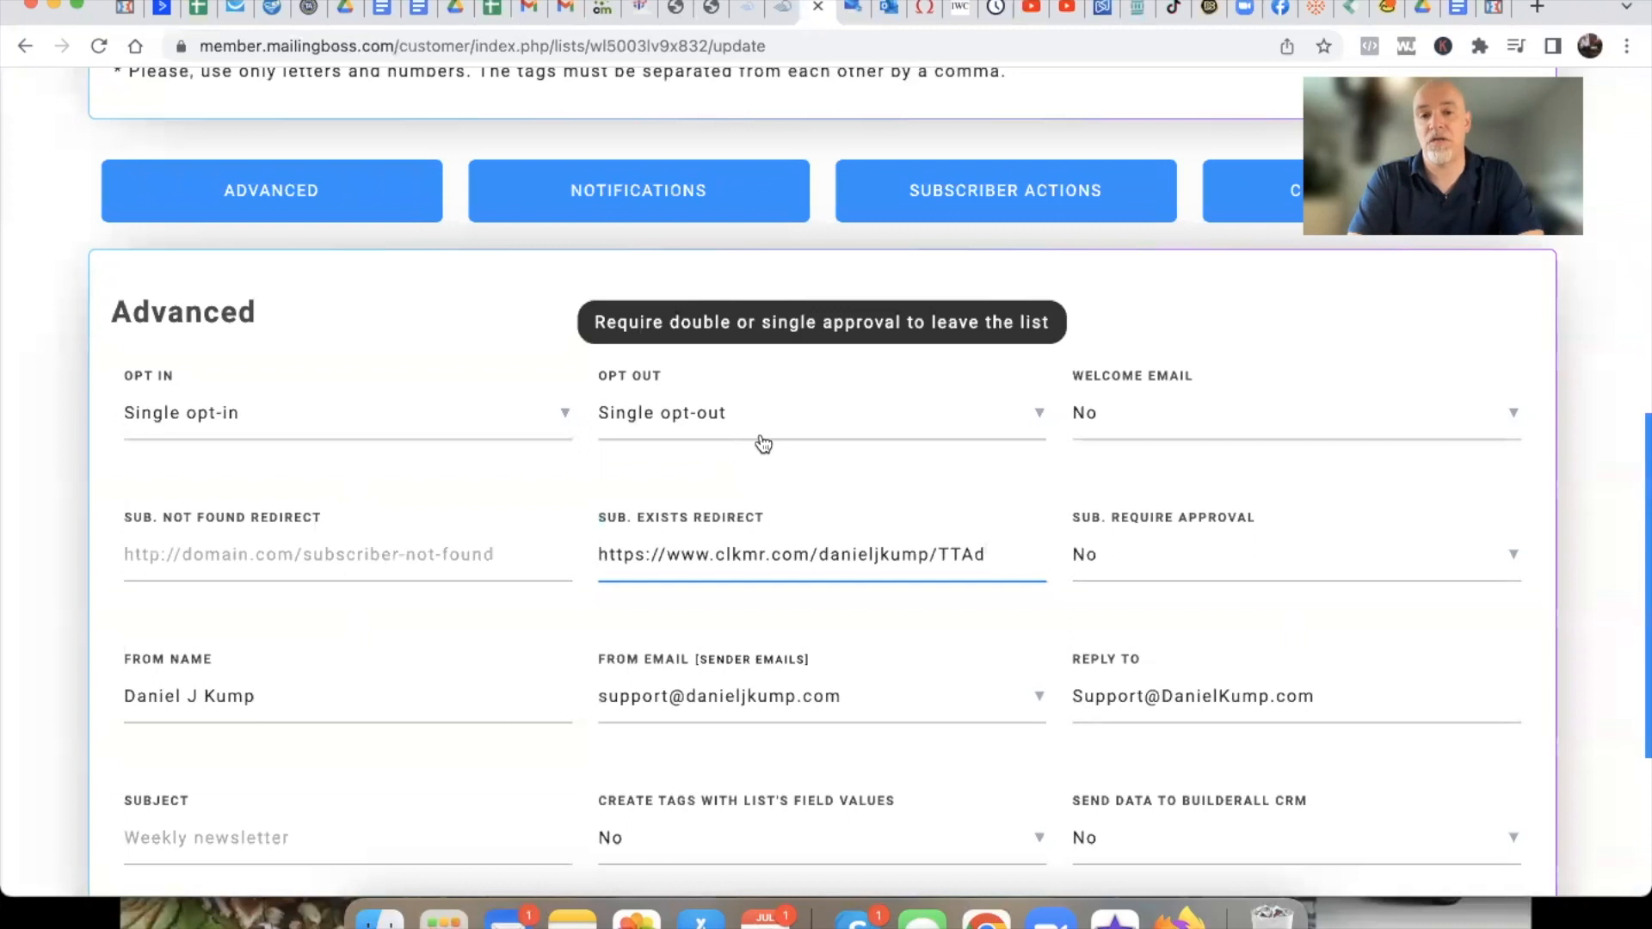
left_click_drag(597, 556, 908, 560)
left_click(659, 520)
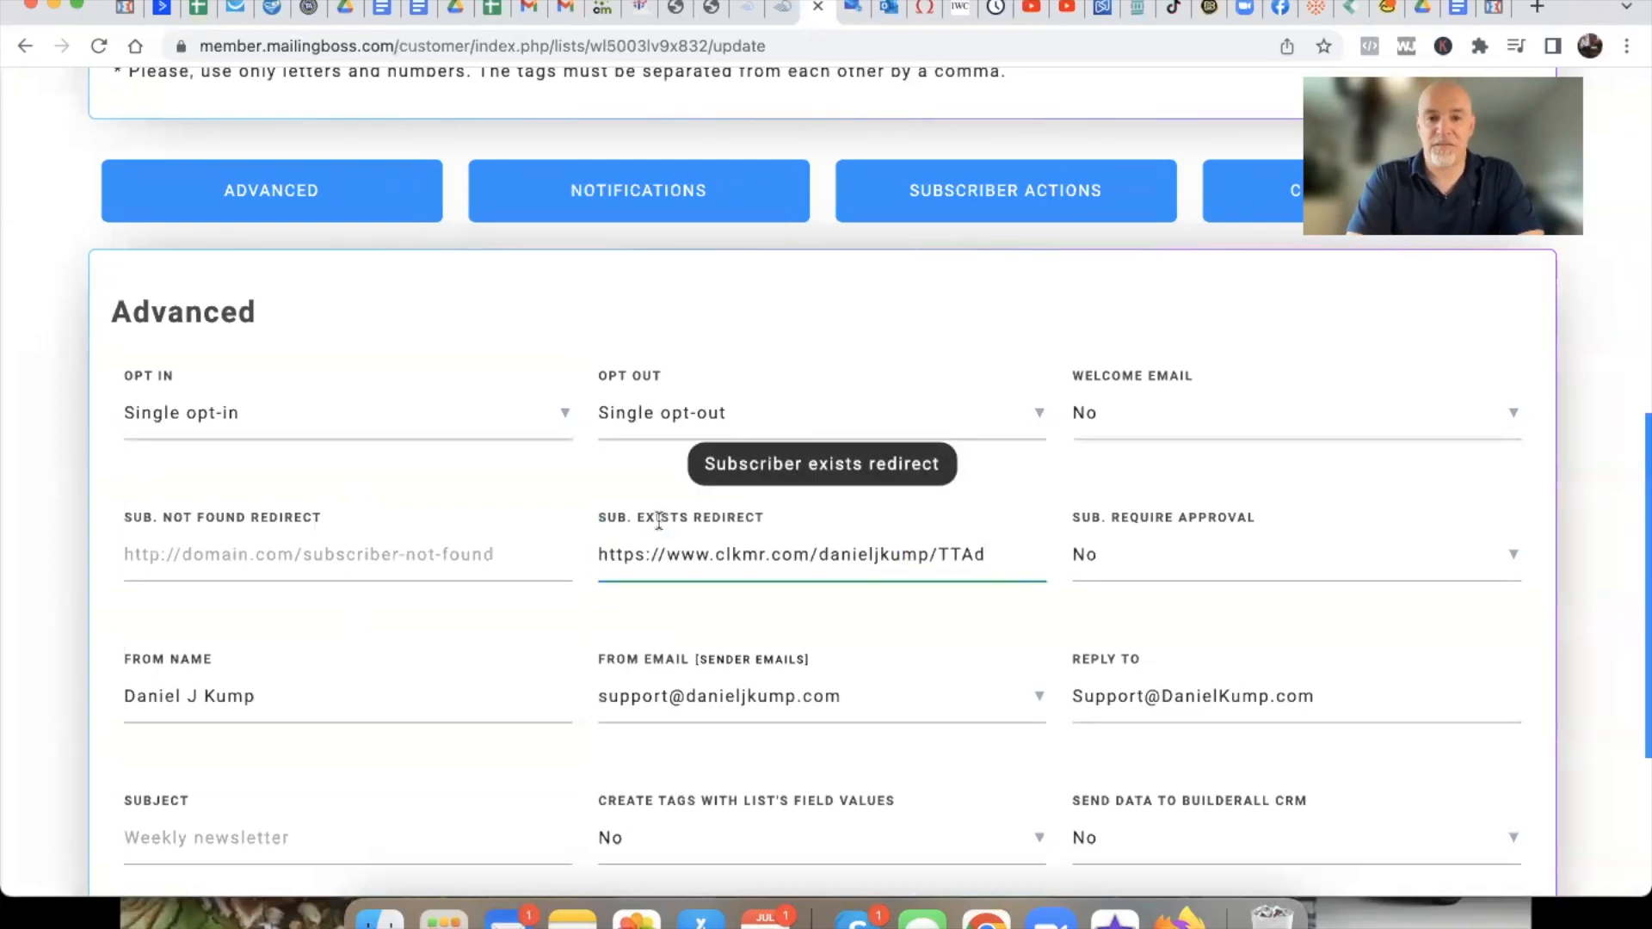
left_click_drag(598, 520, 691, 521)
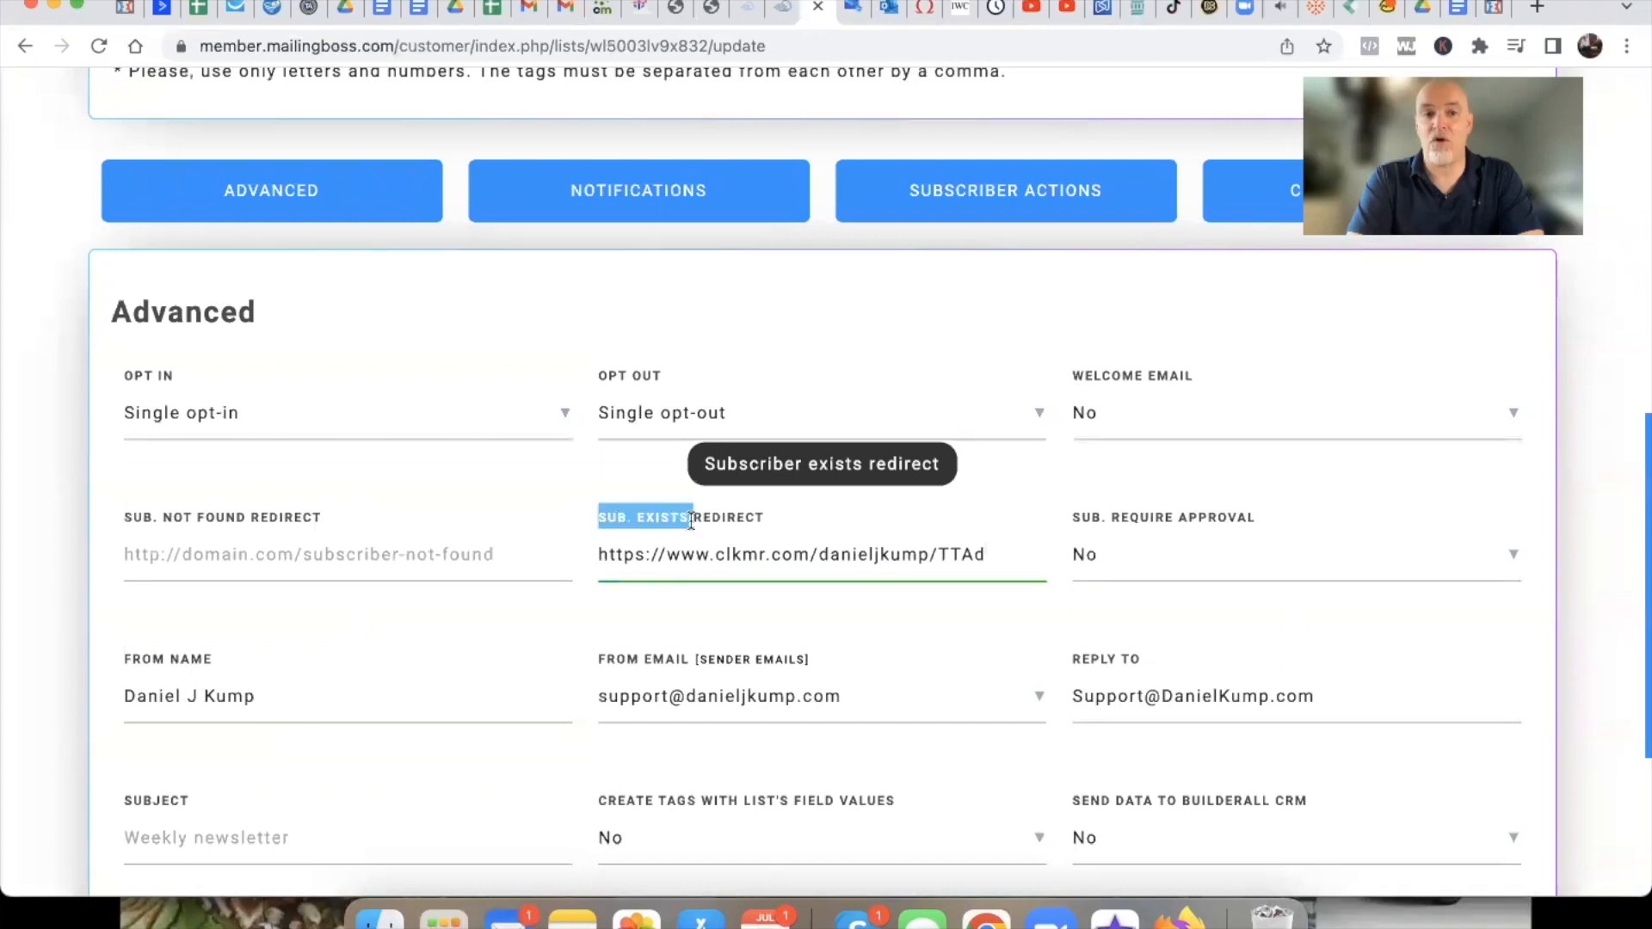
left_click(691, 520)
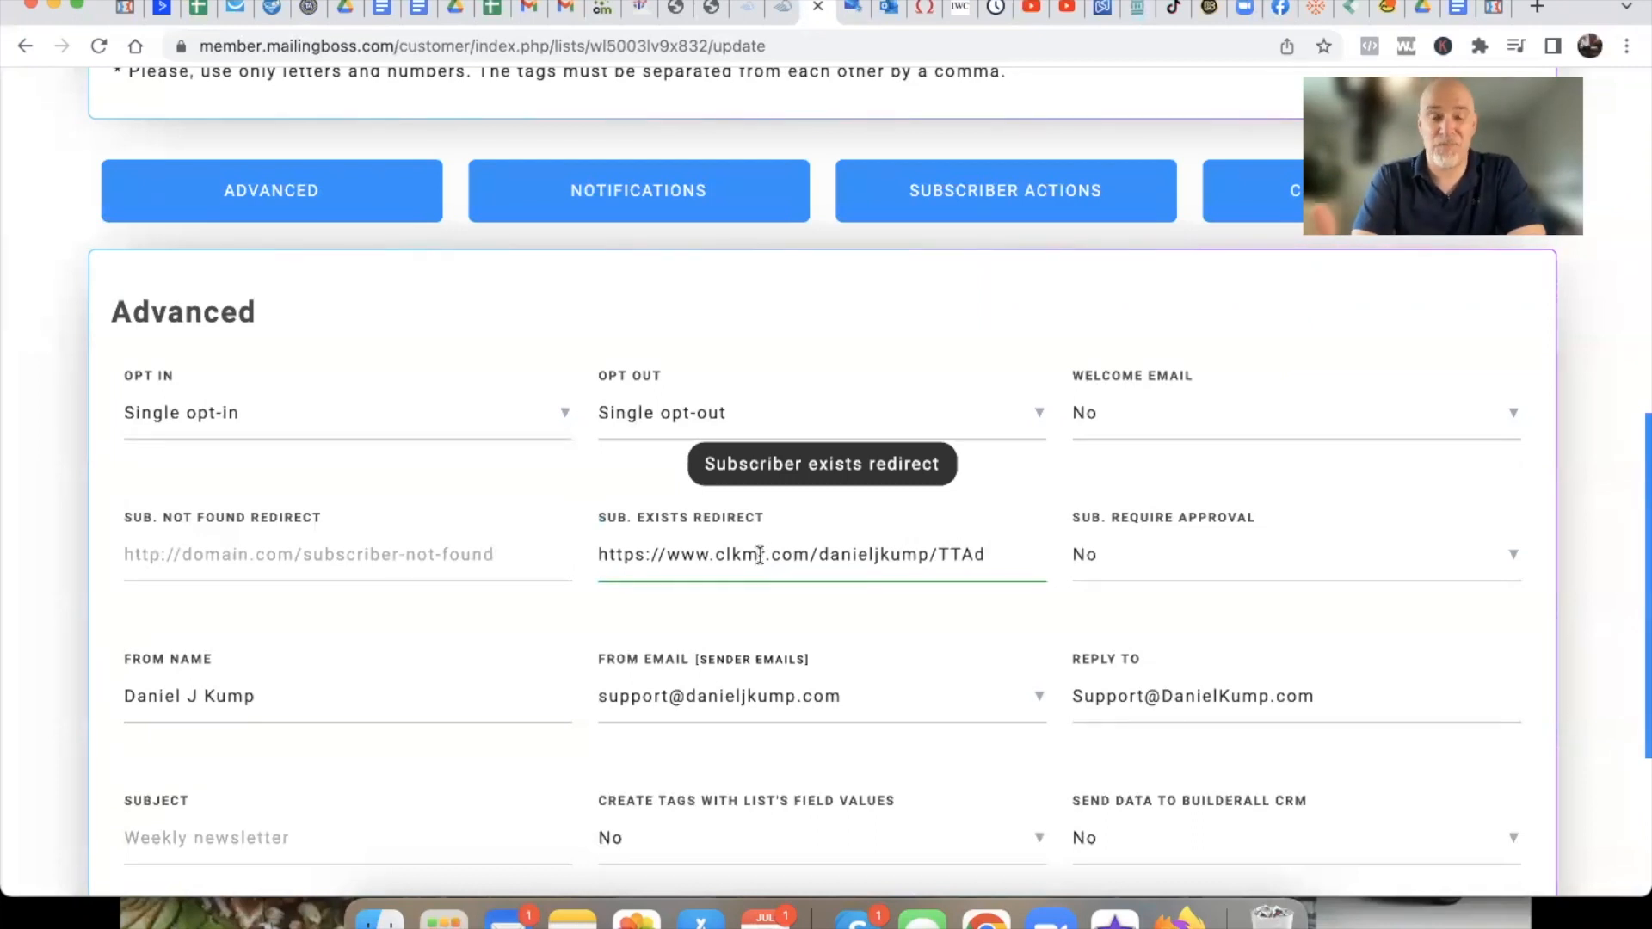
double_click(730, 555)
left_click(788, 556)
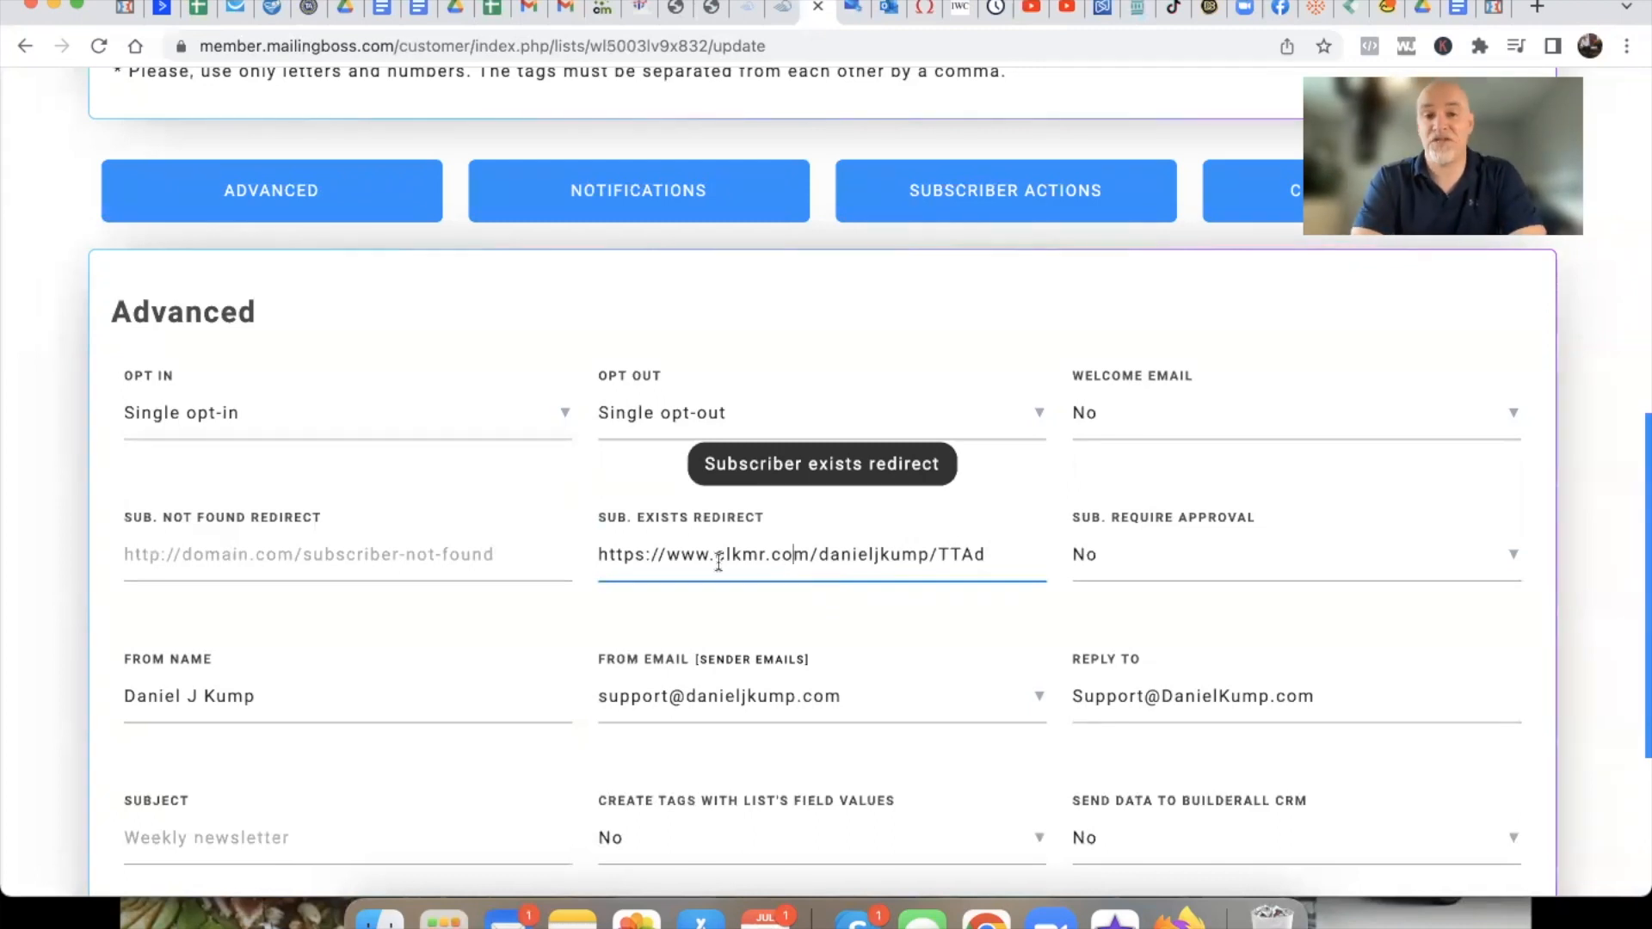
left_click_drag(600, 556, 998, 556)
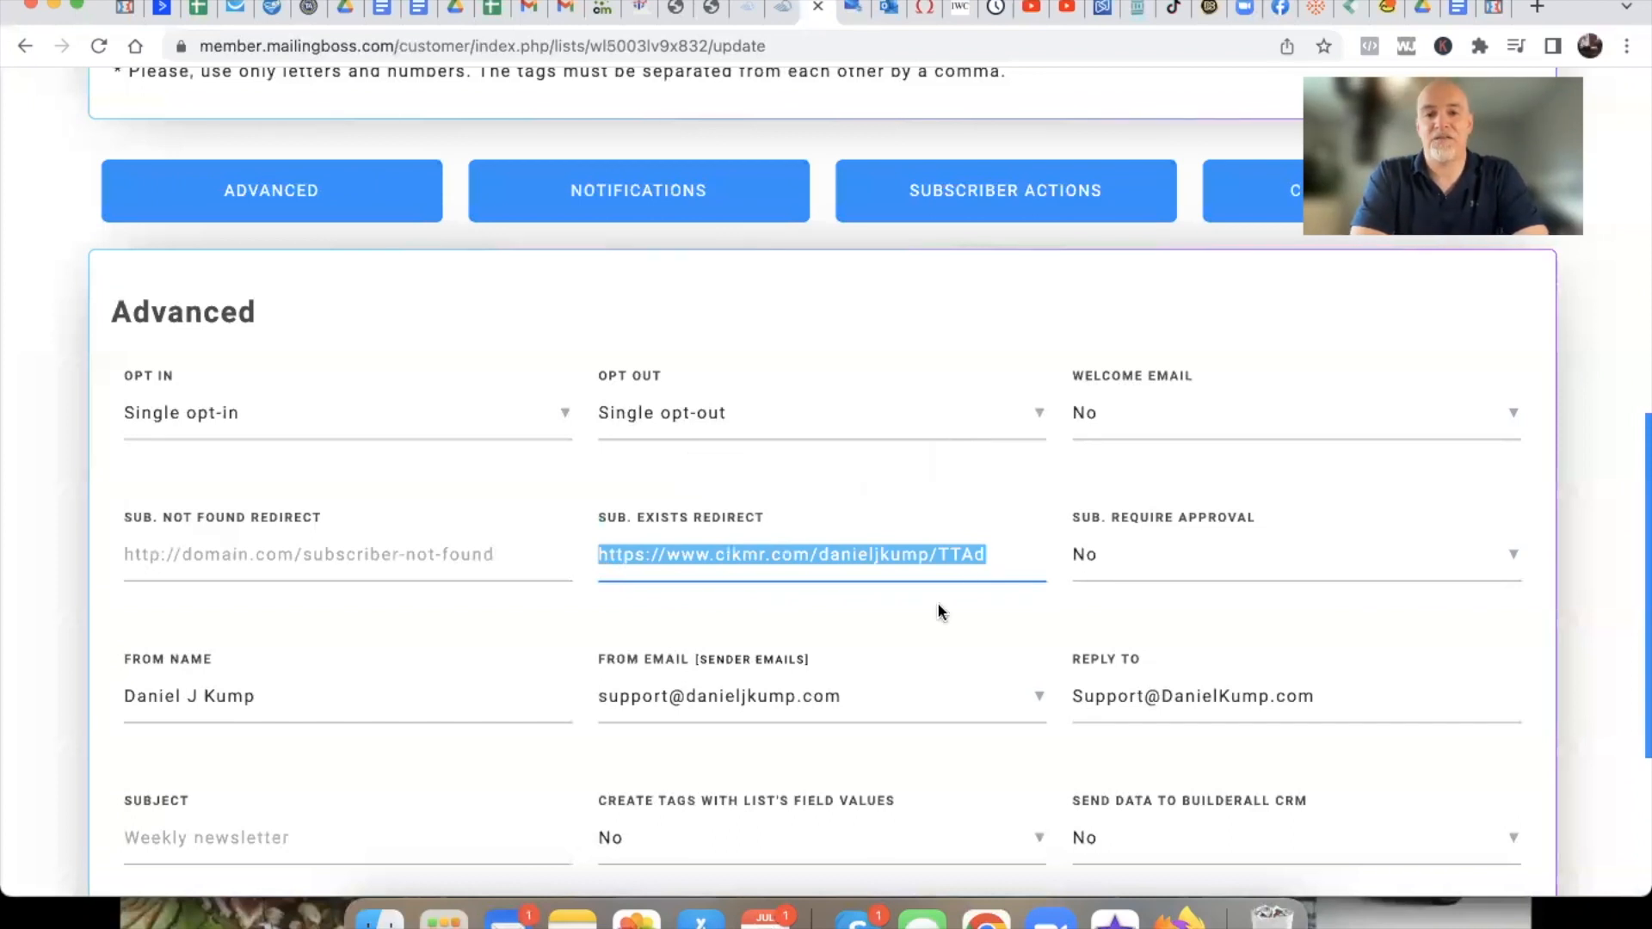
Save the updated TEST DEMO list settings and open the page with all lists
scroll(945, 613, "down", 5)
left_click(1213, 840)
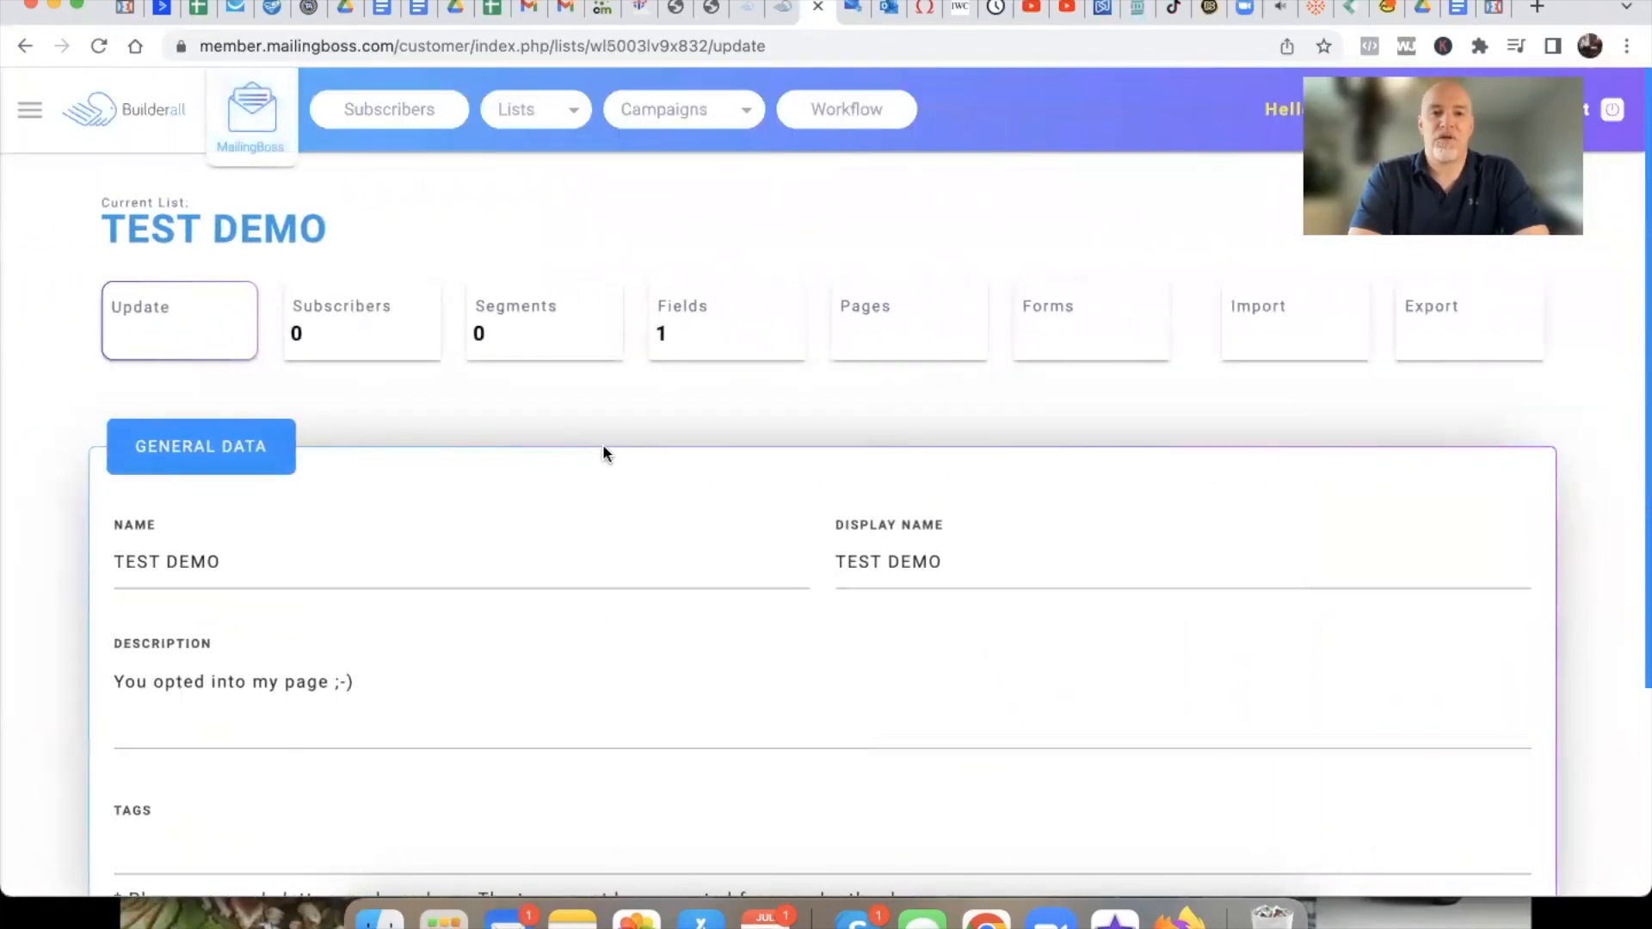
left_click(549, 118)
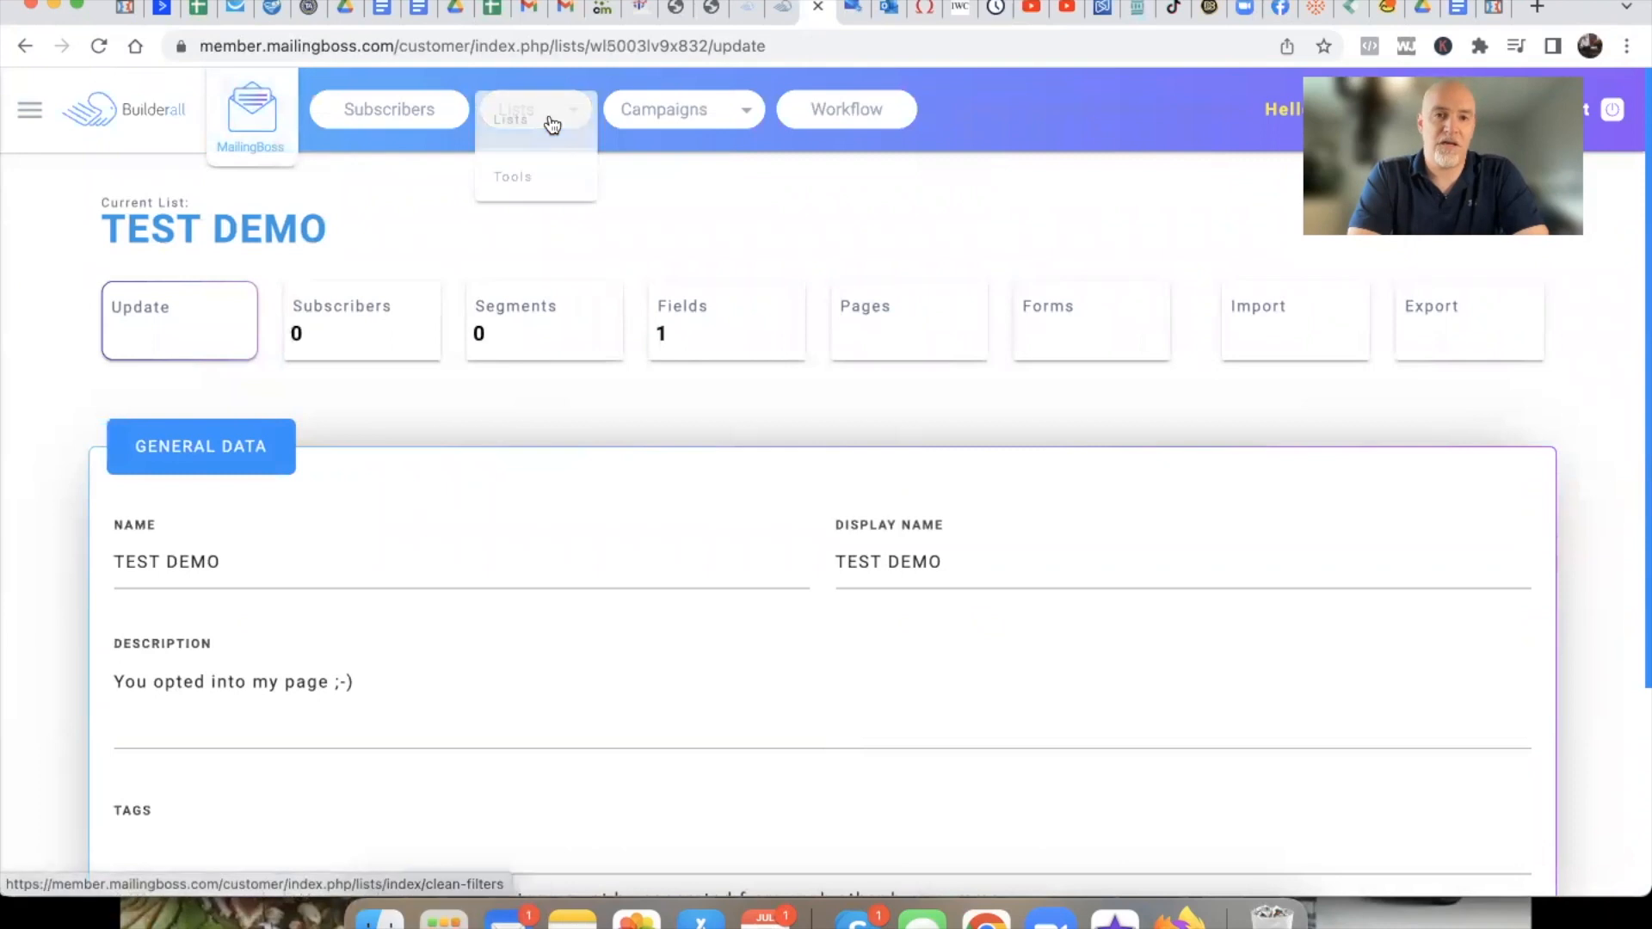
left_click(509, 128)
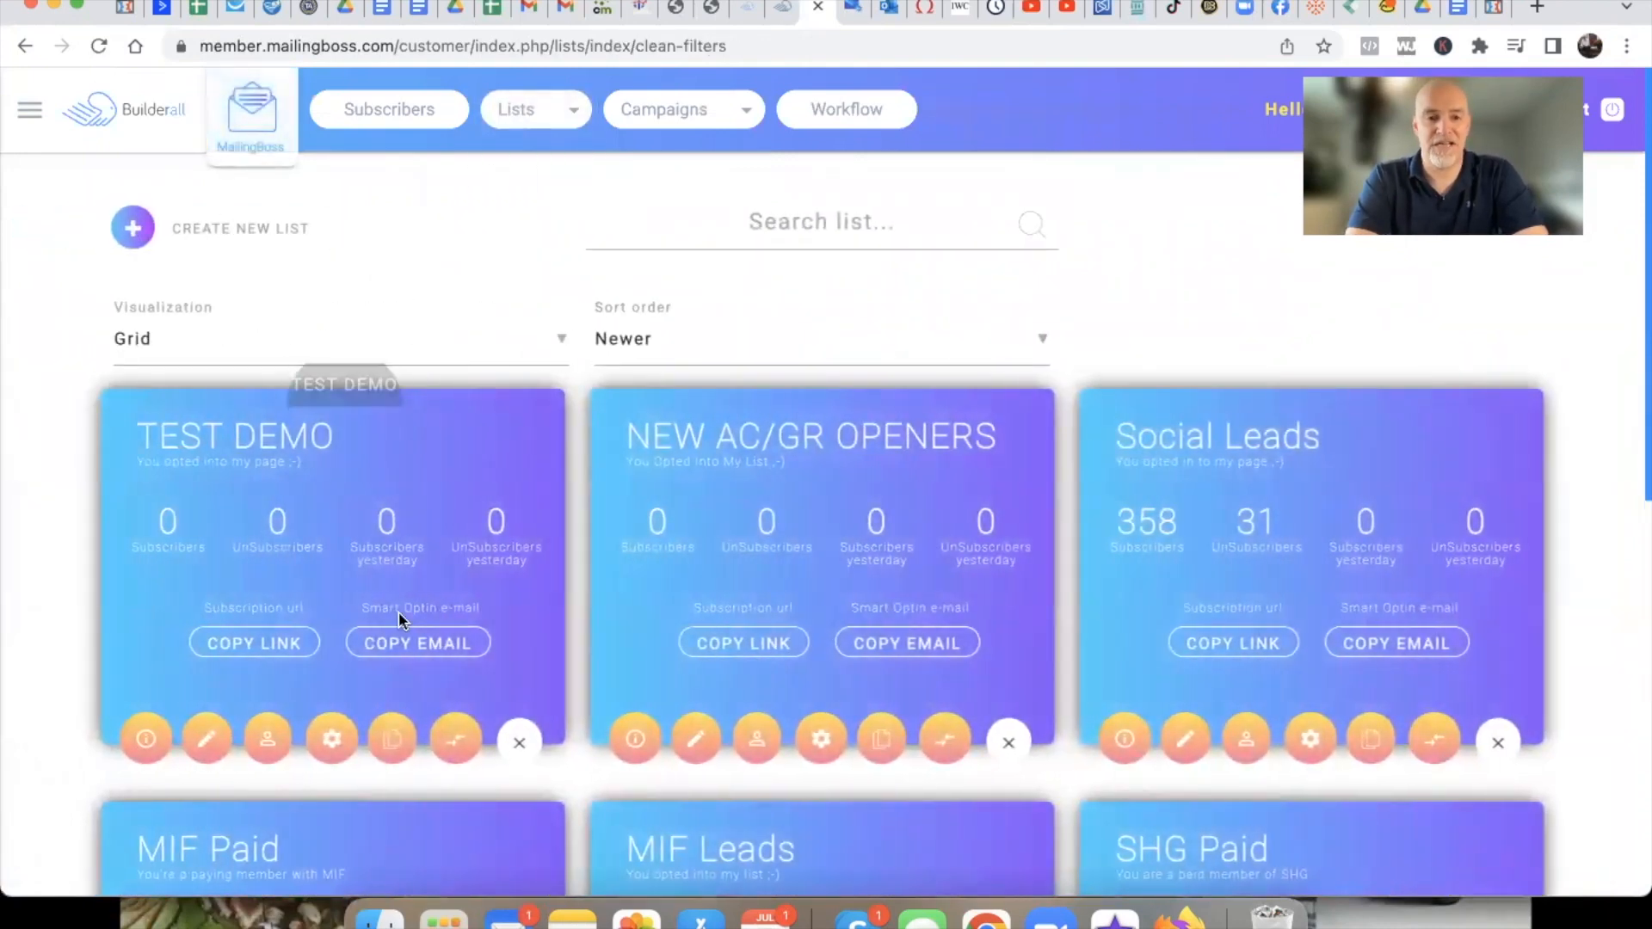
Open the TEST DEMO list's overview and look through its campaign, sequence and subscriber growth sections
left_click(144, 736)
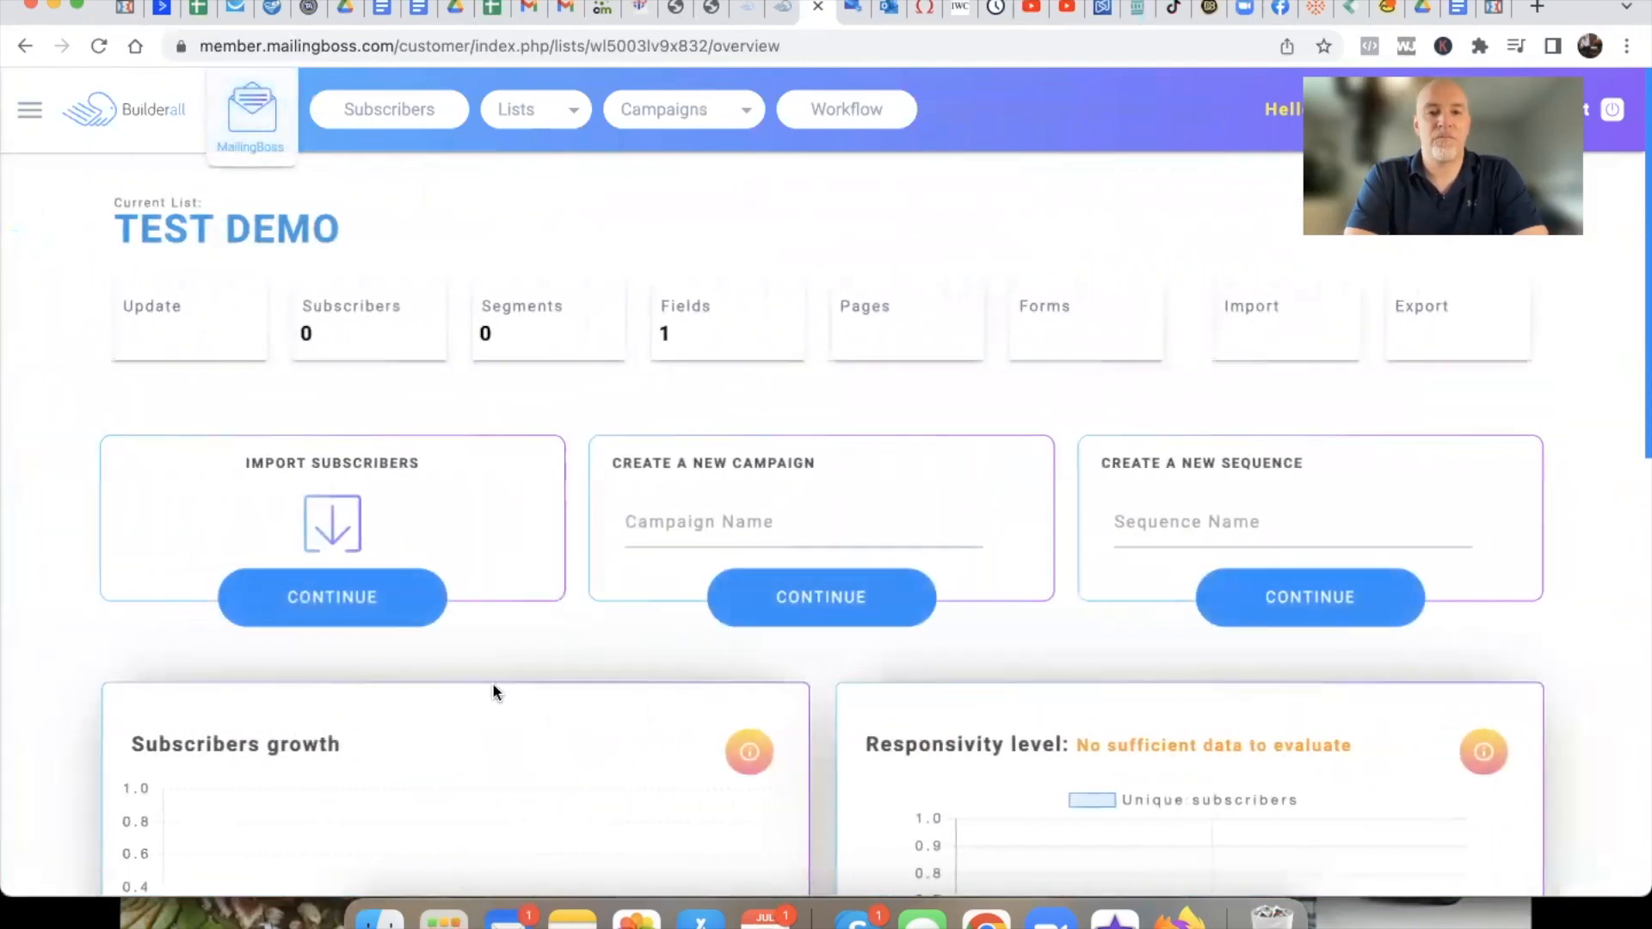
scroll(682, 443, "down", 3)
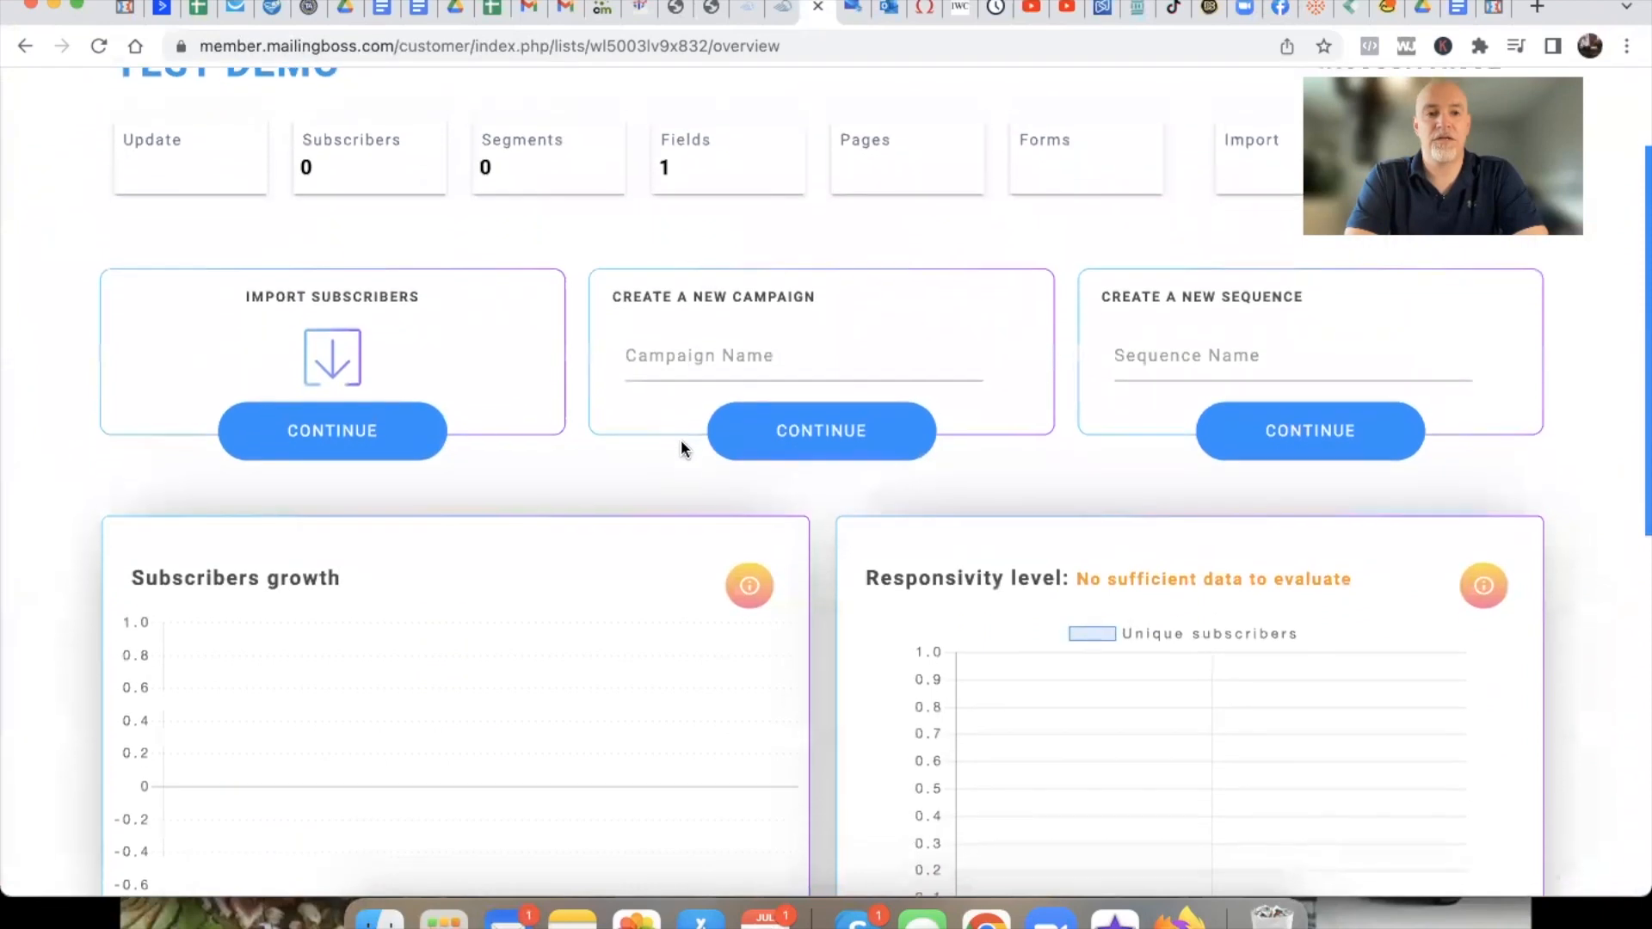
scroll(679, 439, "down", 6)
scroll(662, 545, "up", 9)
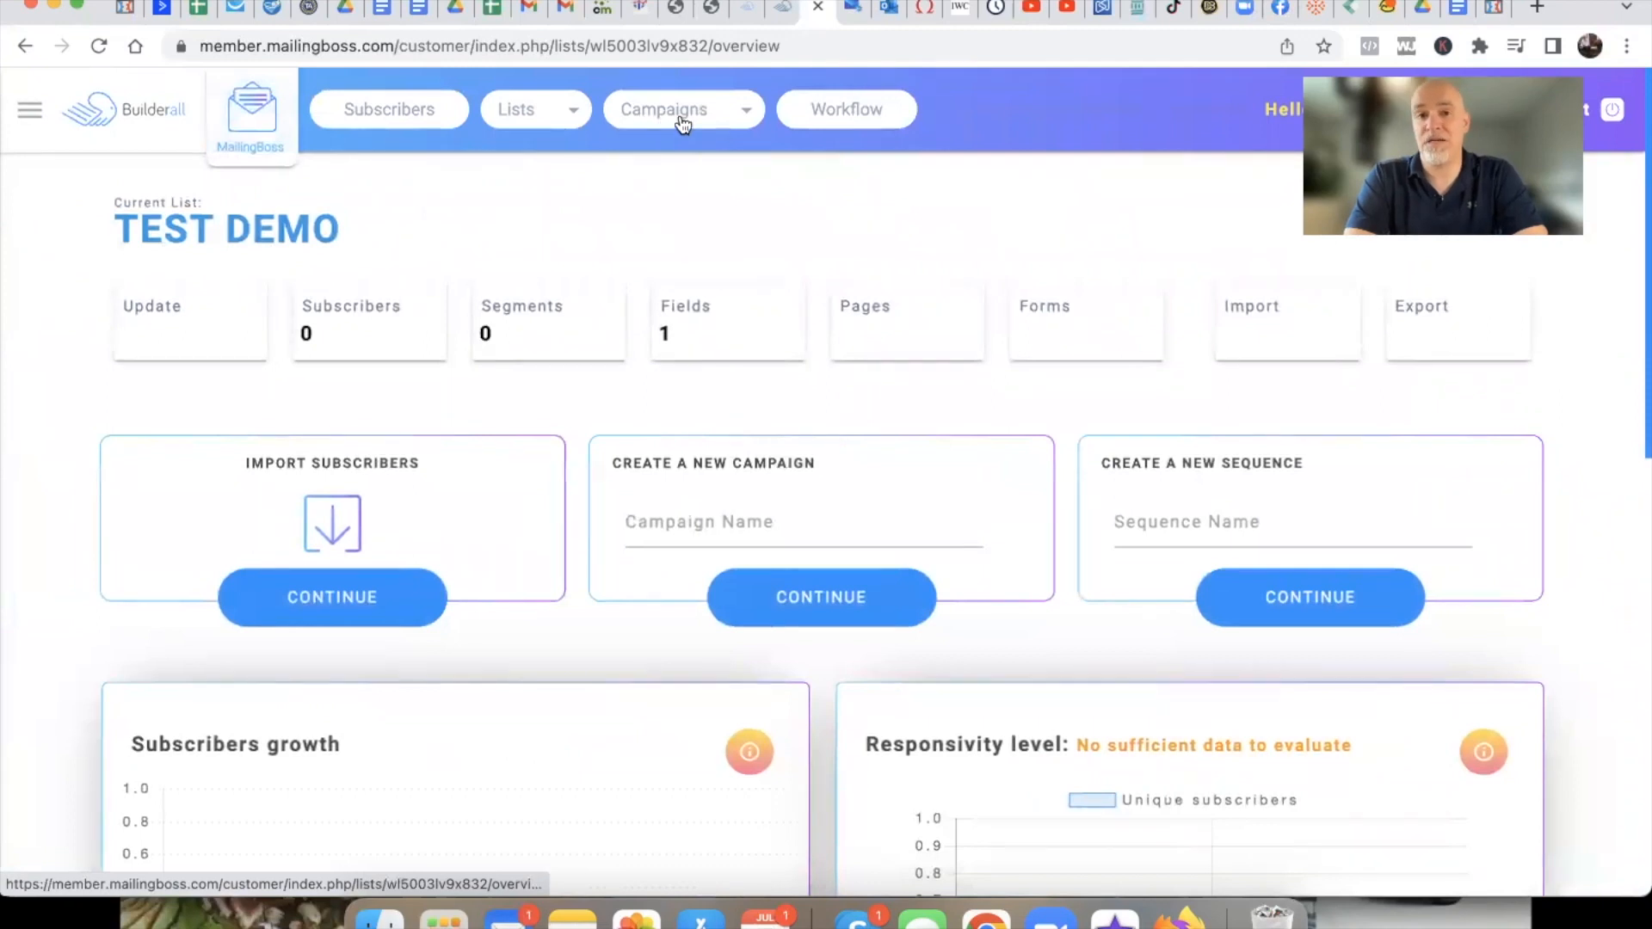
Switch to the BuilderAll Getting Started Guide in Google Docs and review the "Creating A Template" item under Mailingboss
left_click(379, 17)
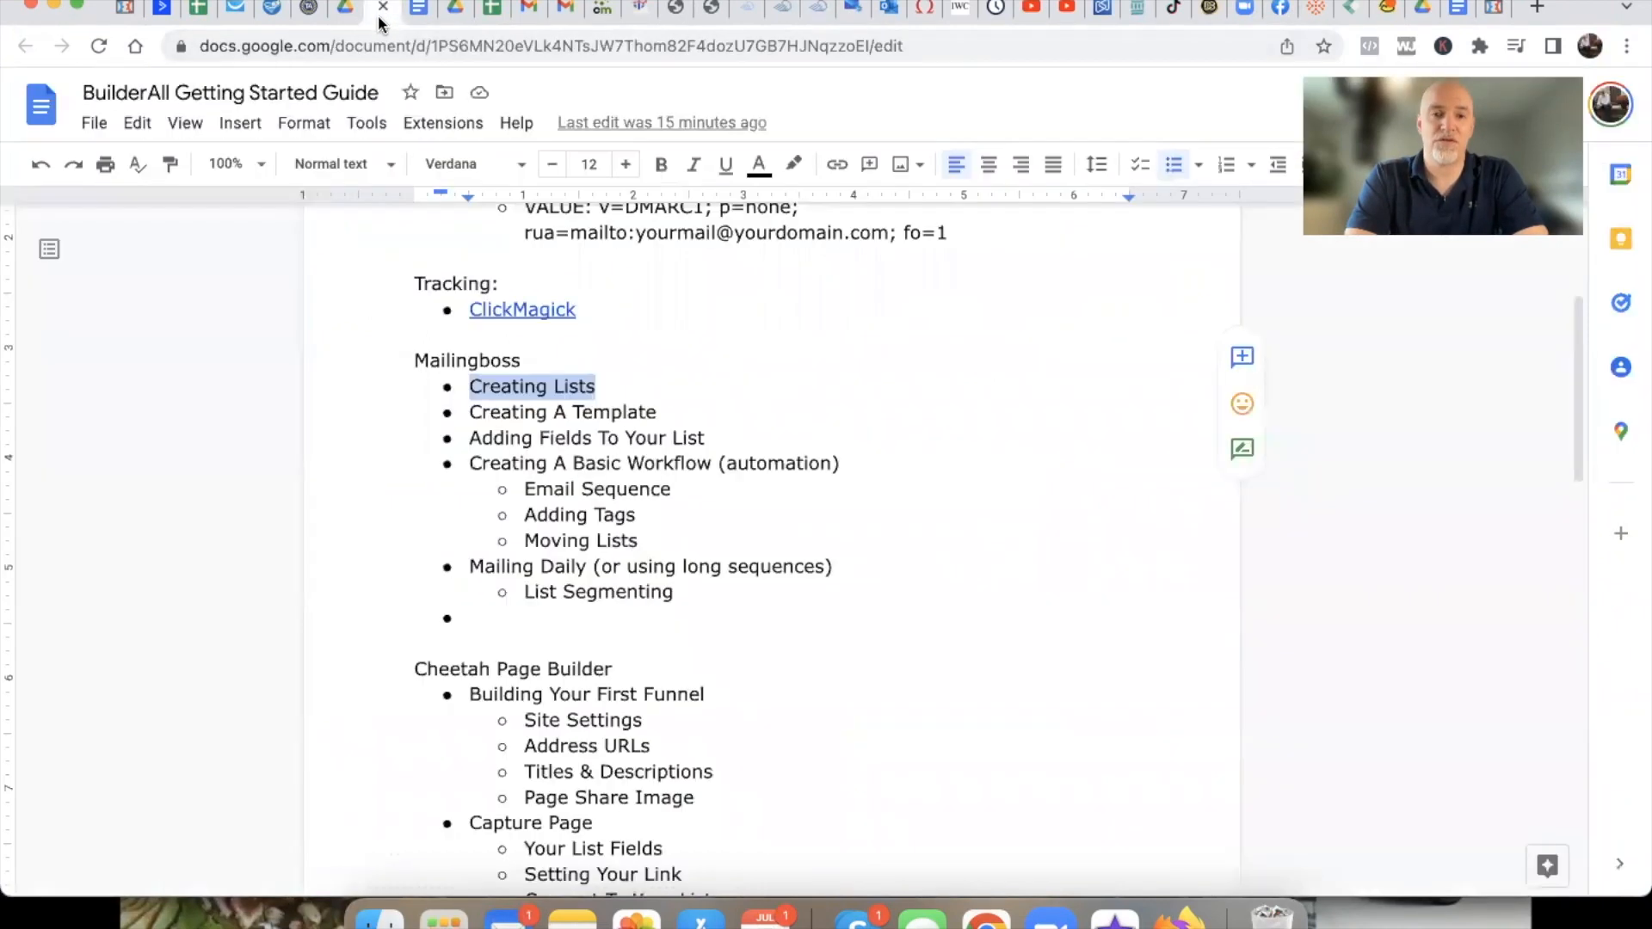
left_click(568, 406)
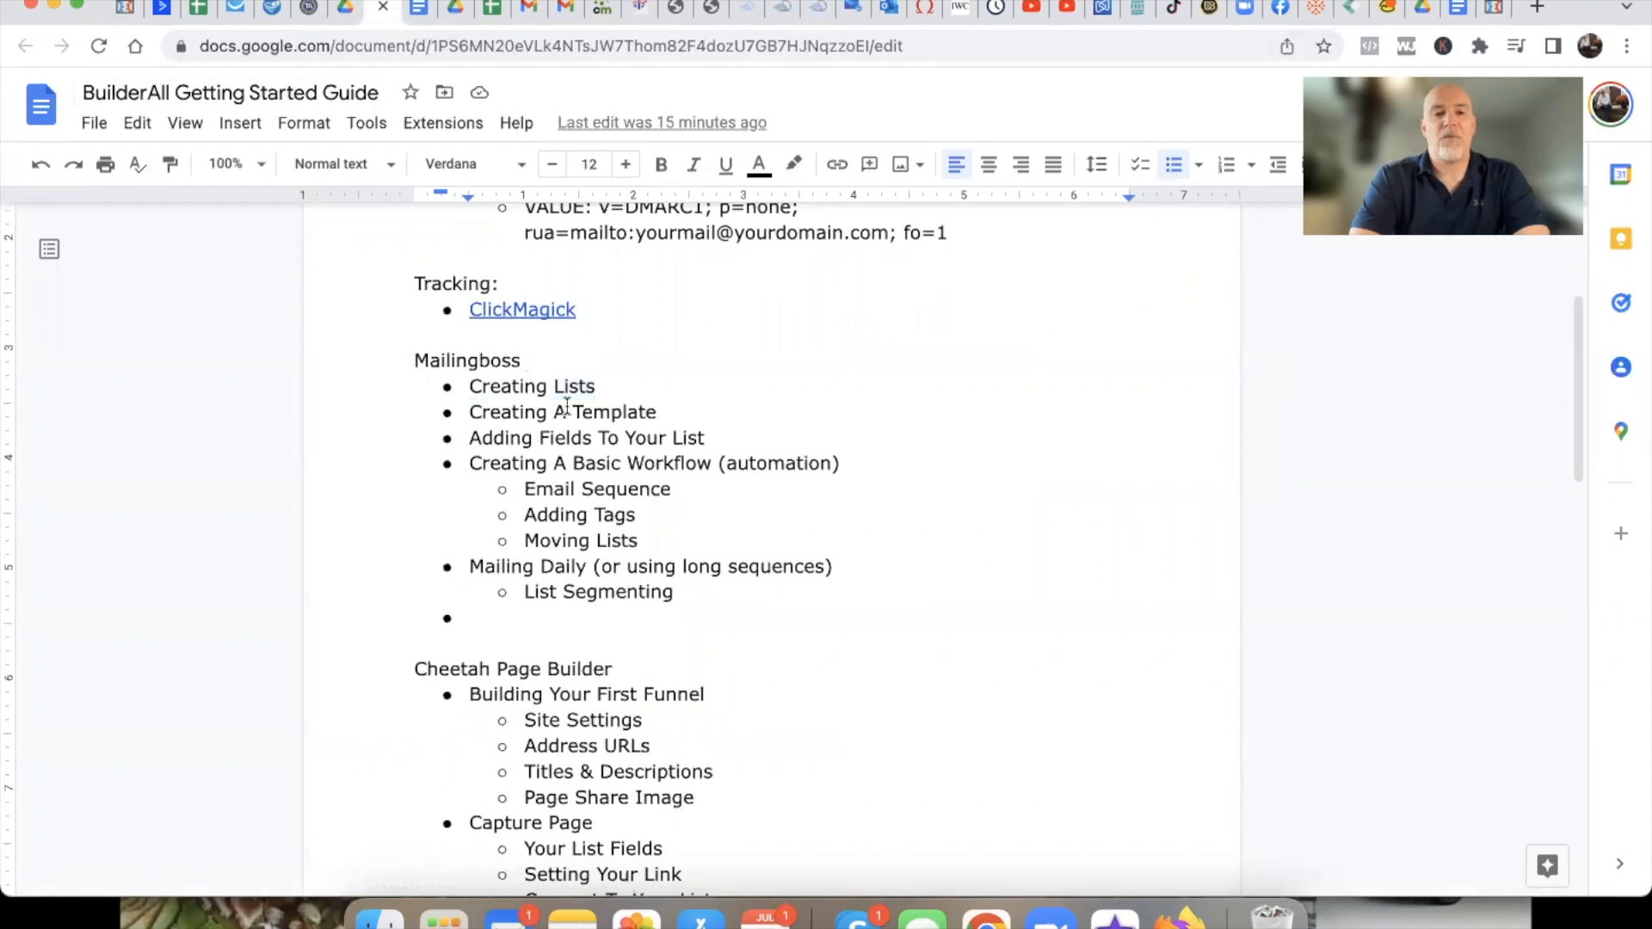
left_click_drag(470, 412, 657, 414)
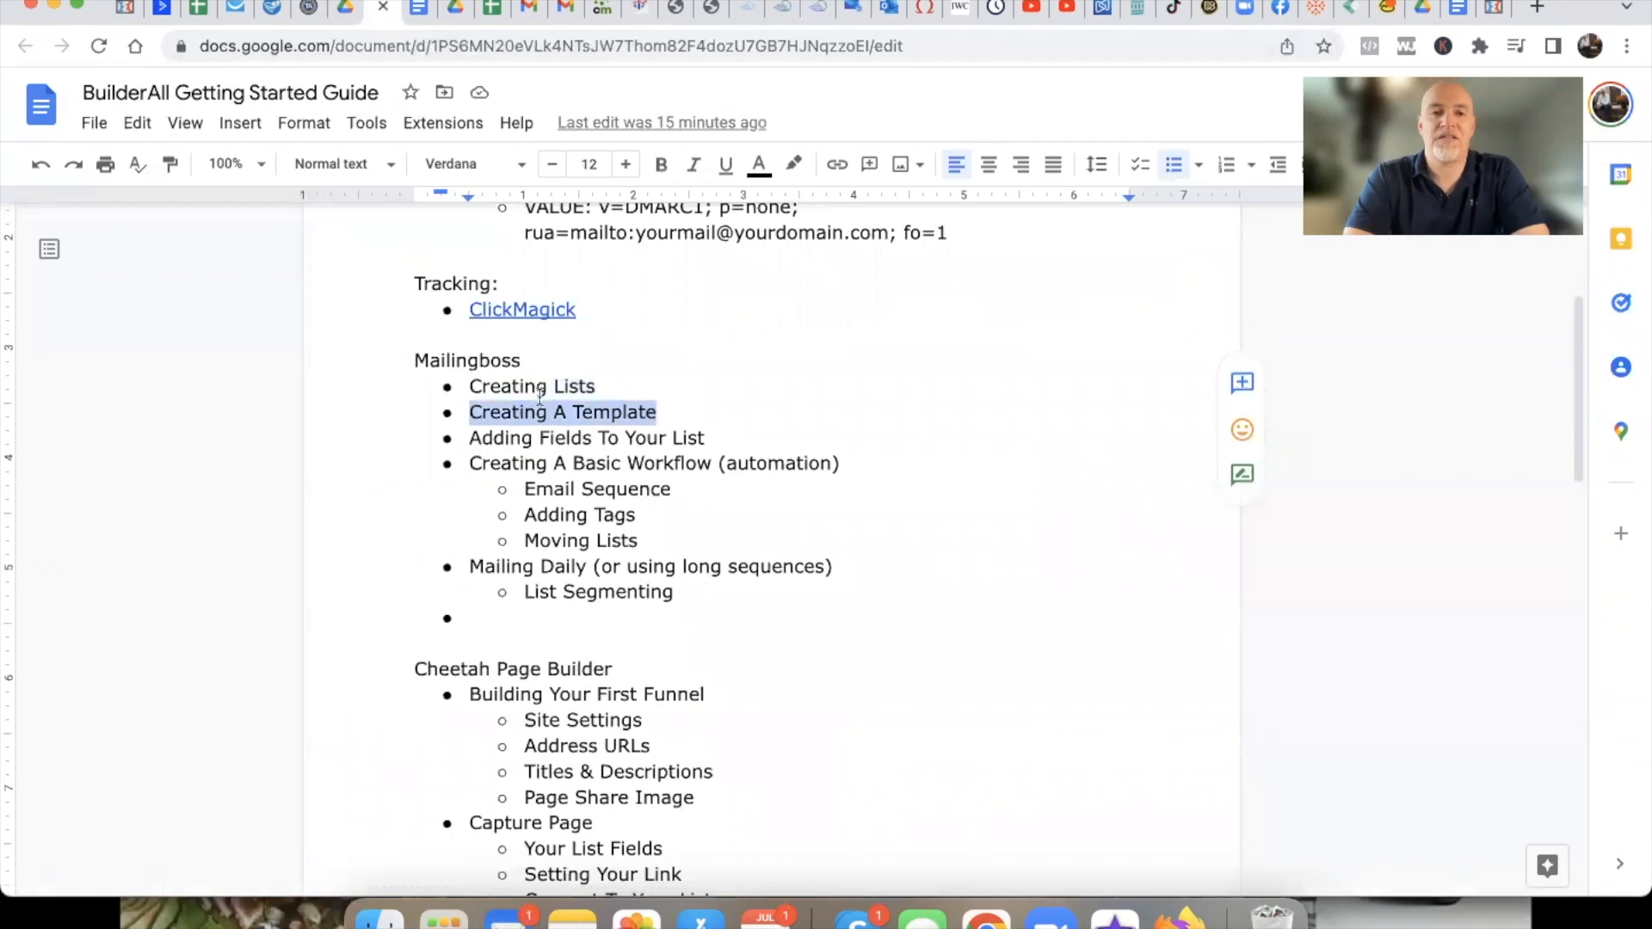
left_click(593, 411)
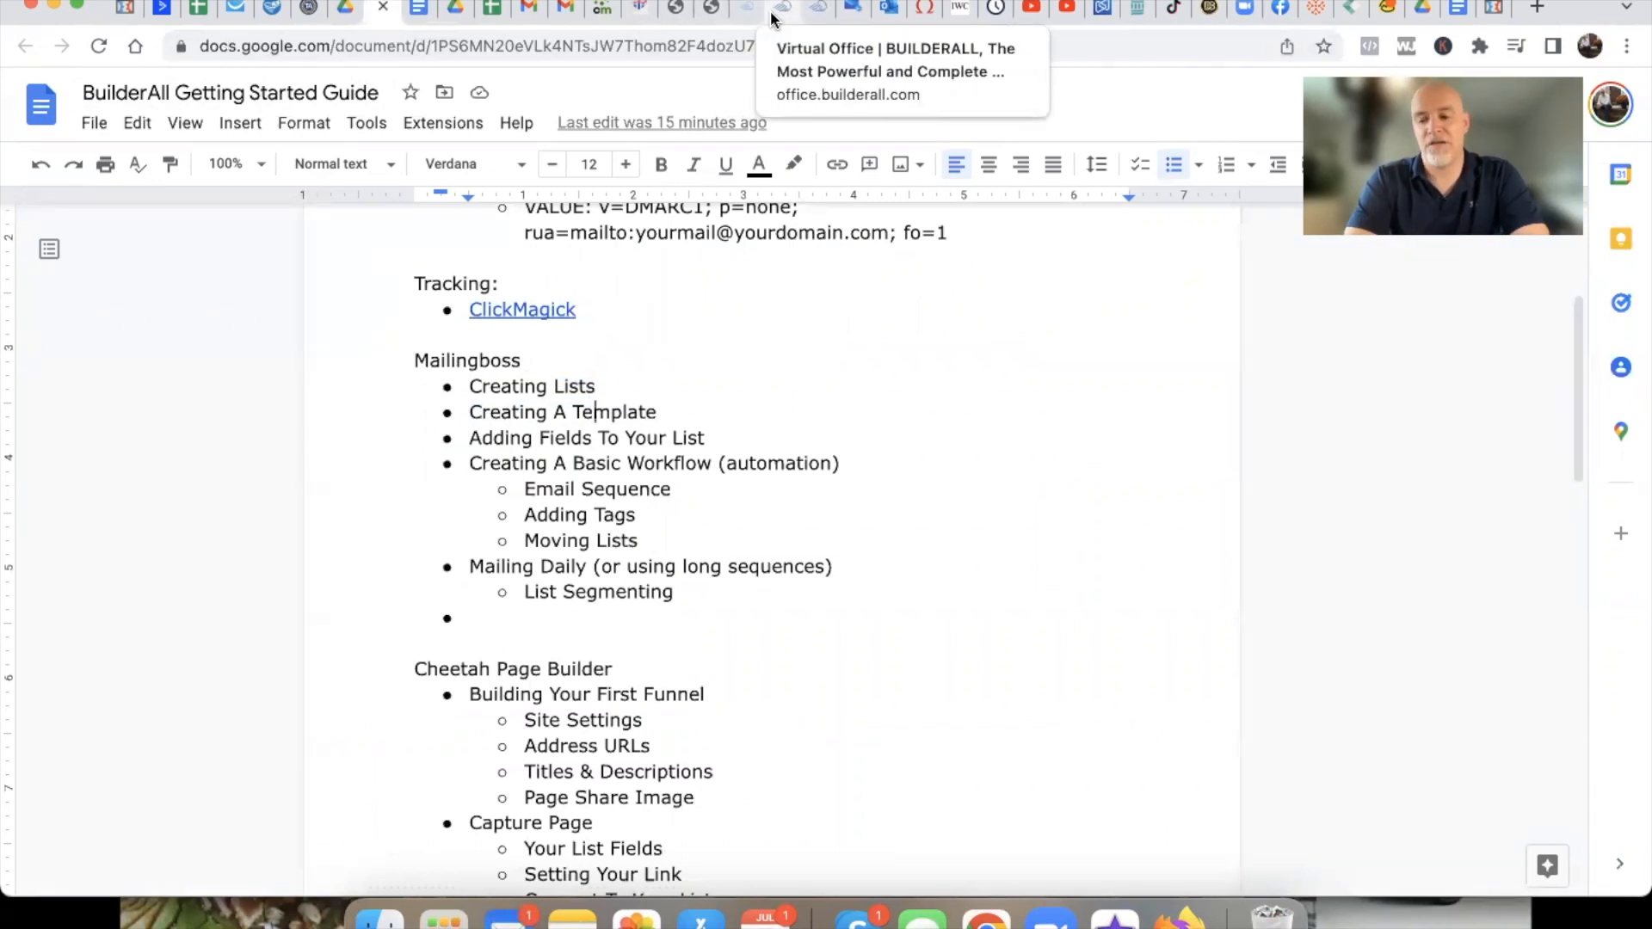
Return to MailingBoss and open the My templates page
left_click(815, 15)
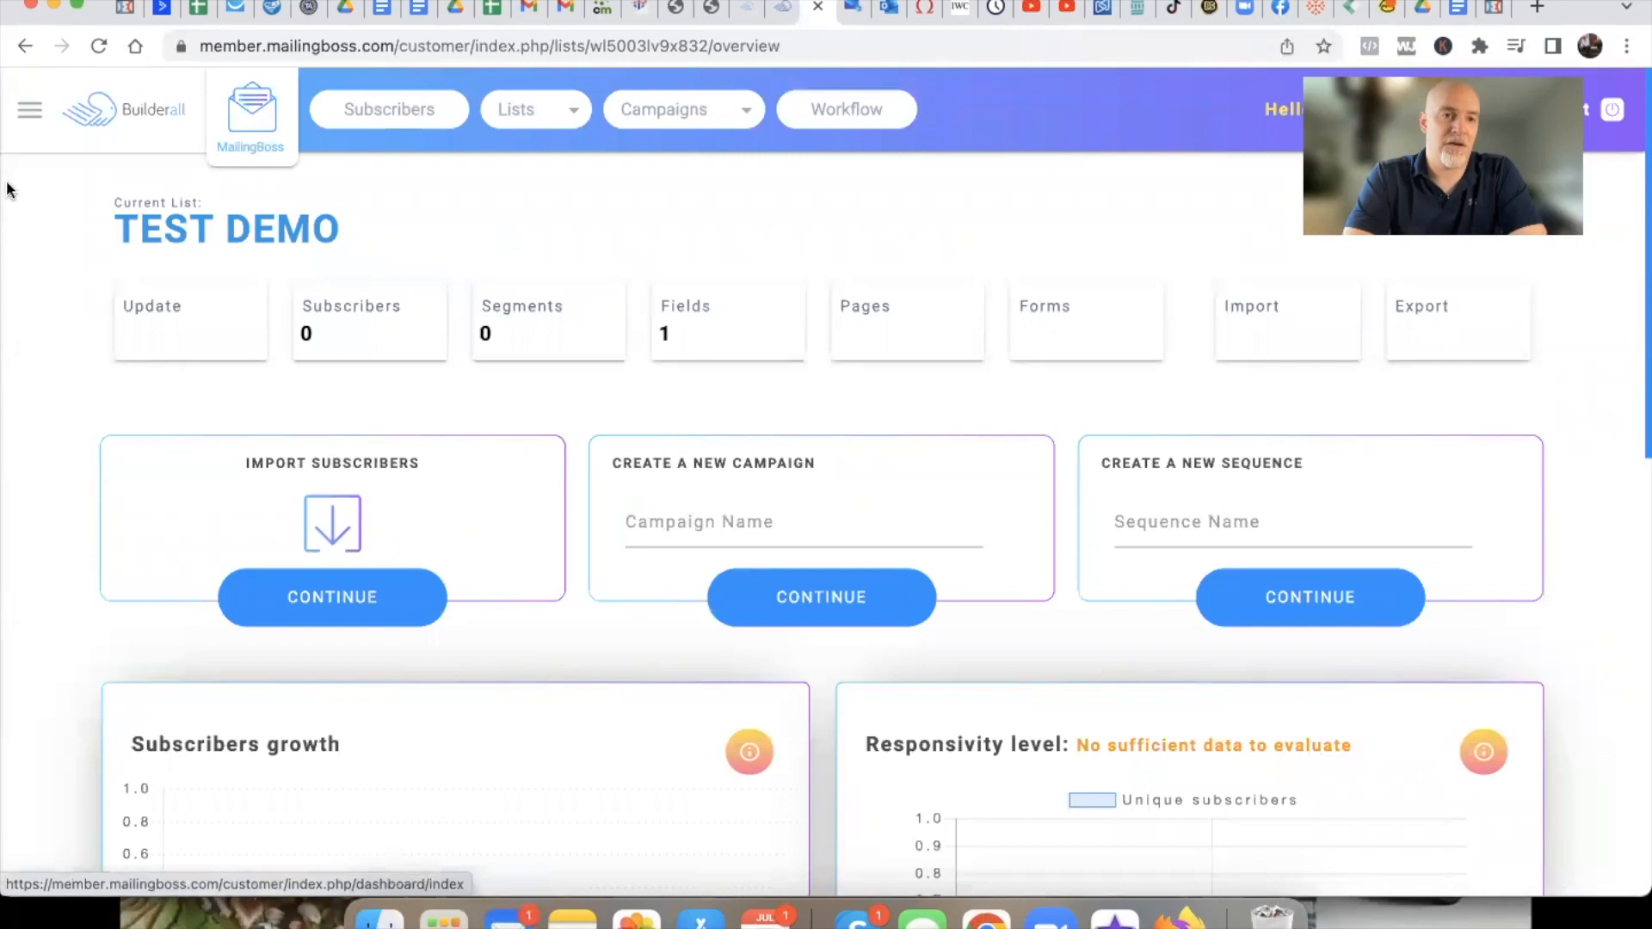
left_click(31, 111)
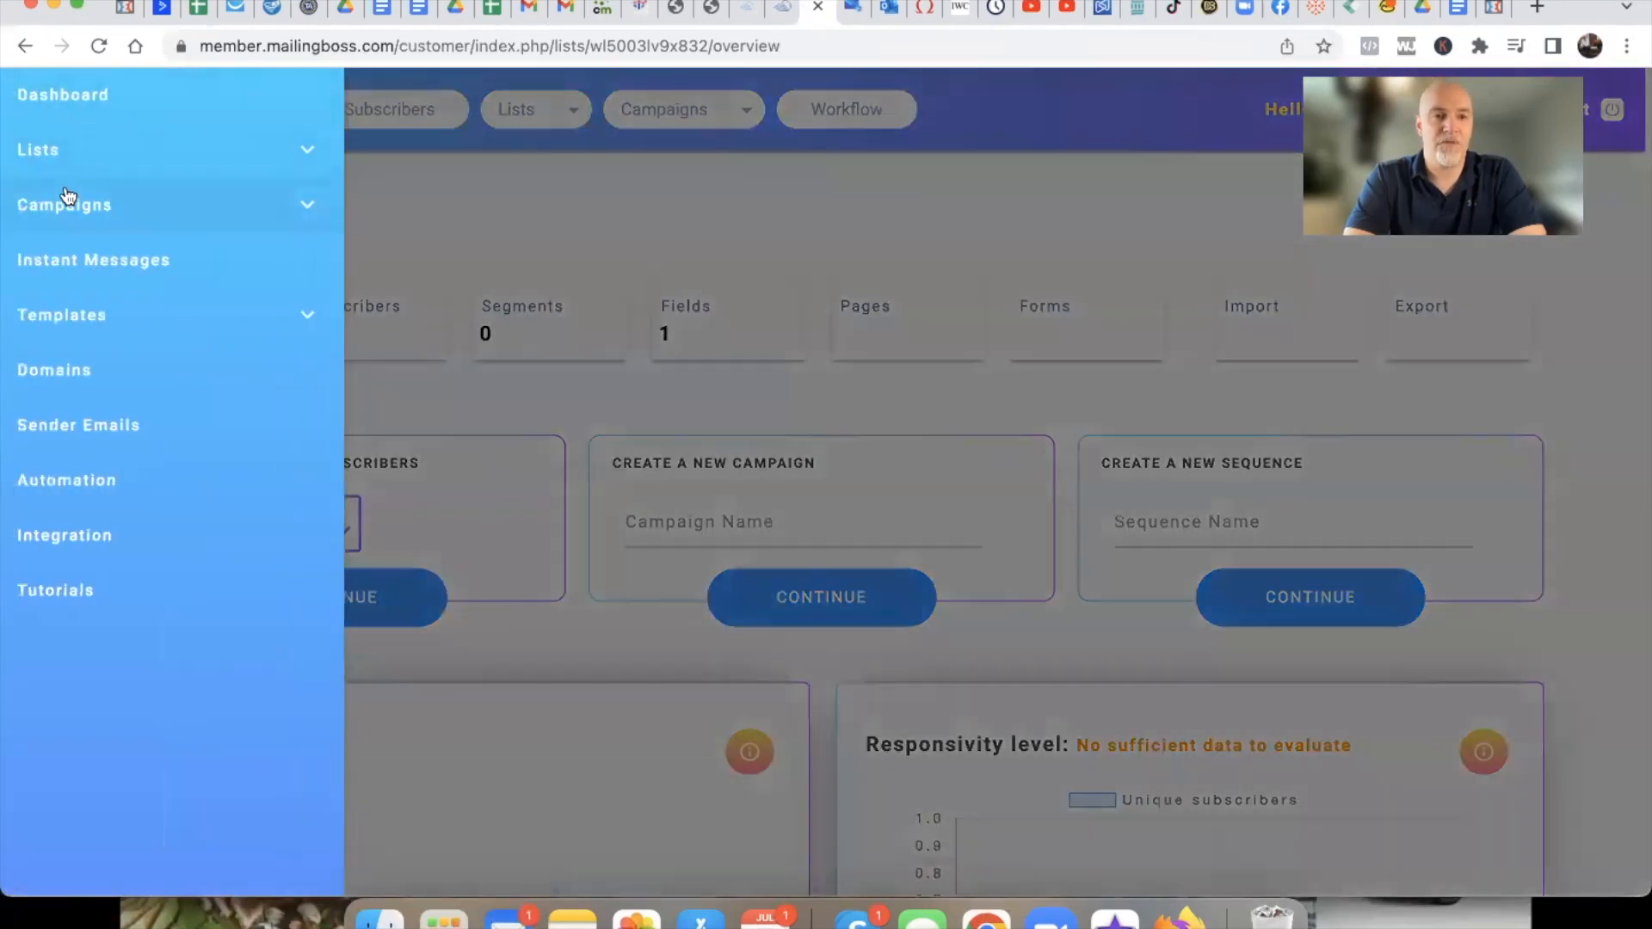
left_click(307, 322)
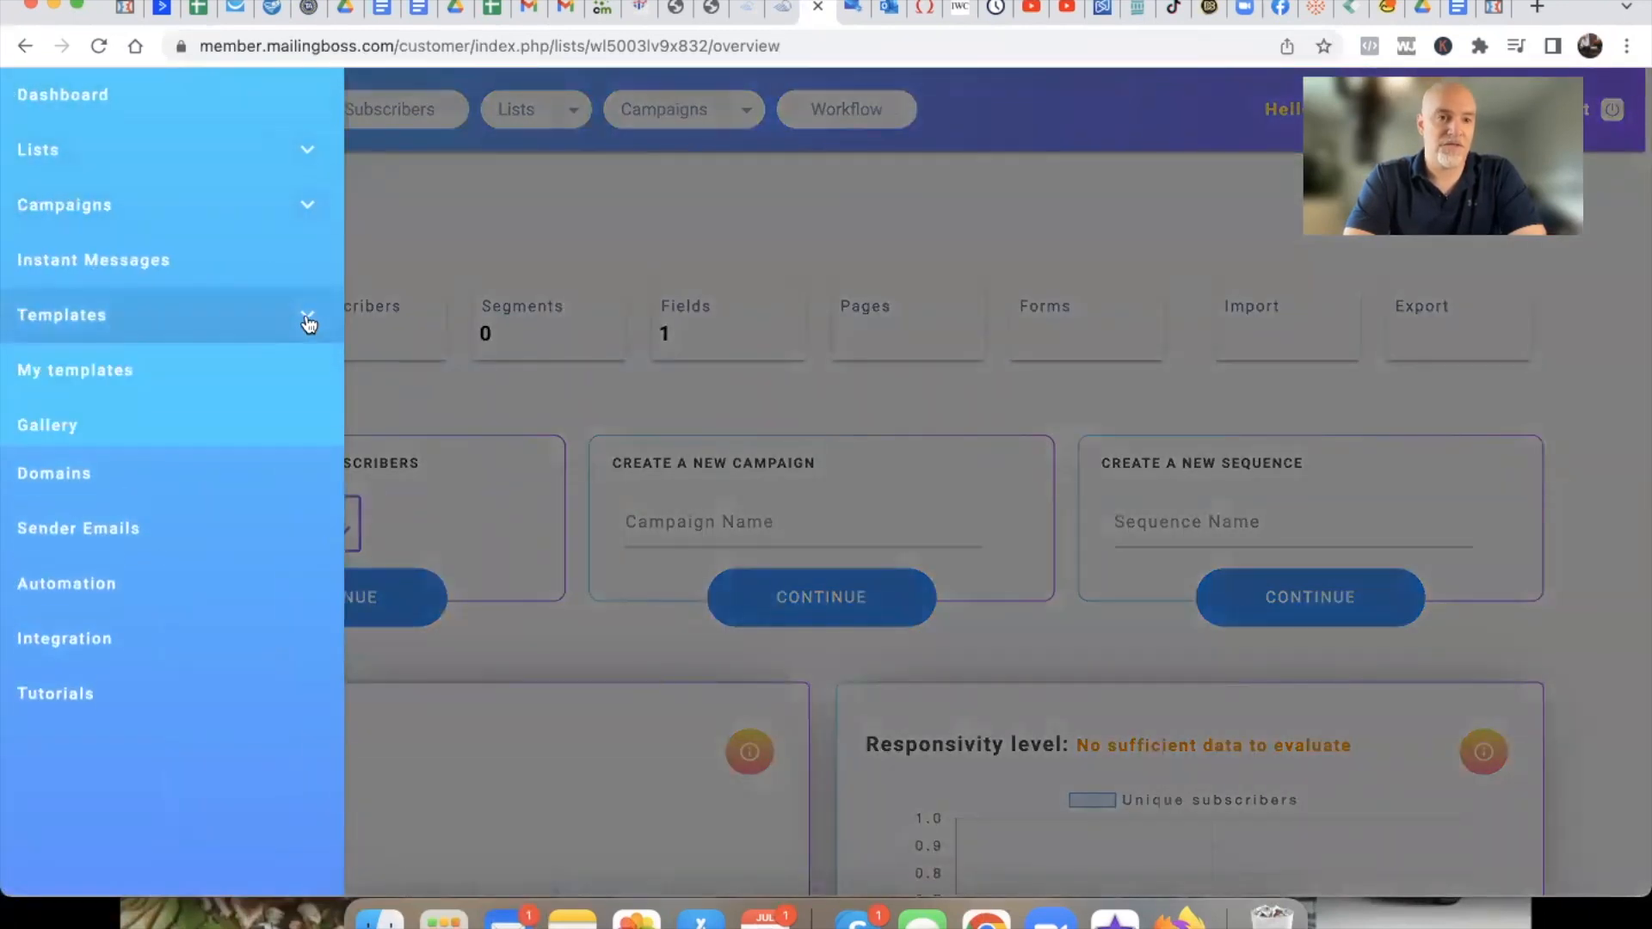
left_click(87, 371)
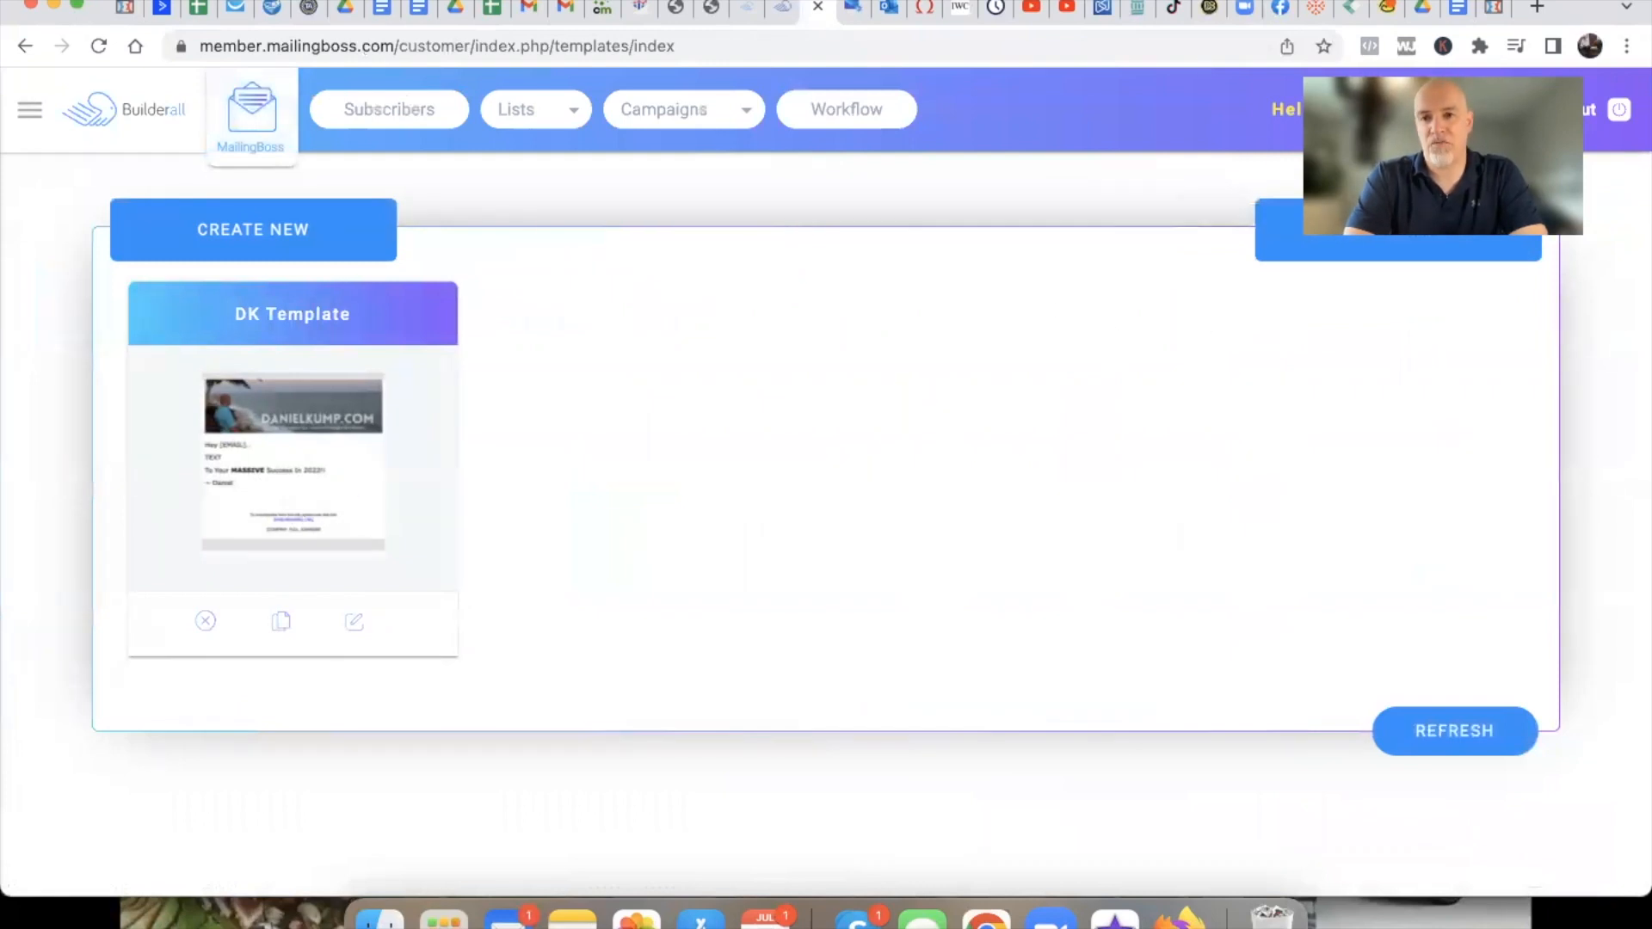
Start a new email template and name it TEST DEMO TEMPLATE
left_click(217, 234)
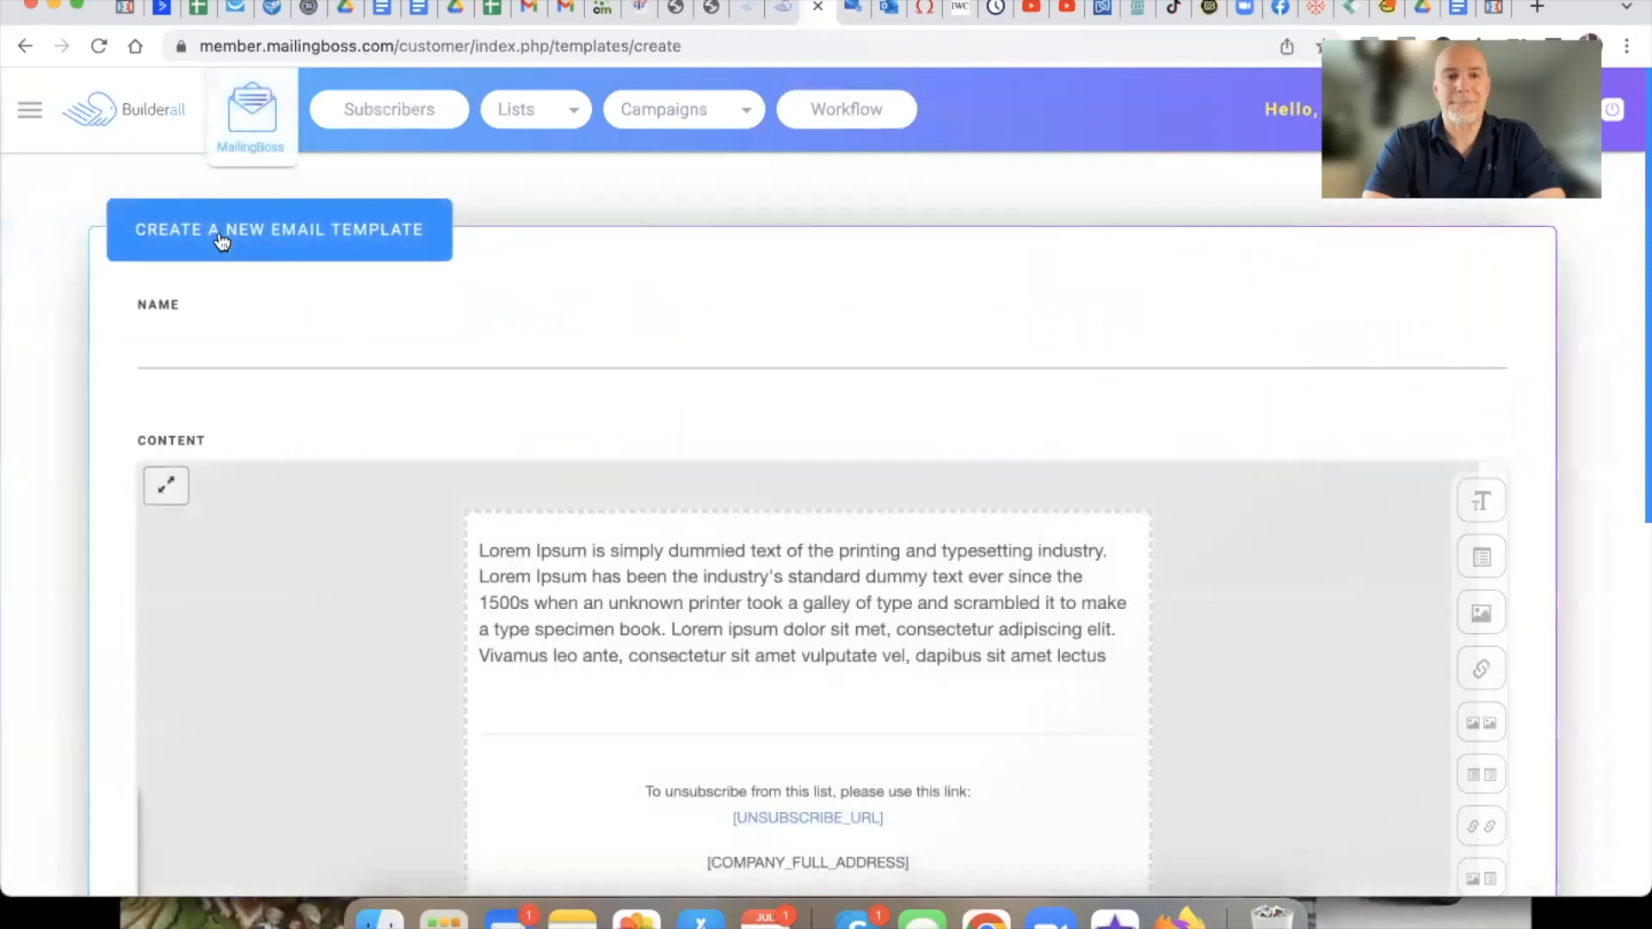
left_click(288, 355)
type("T")
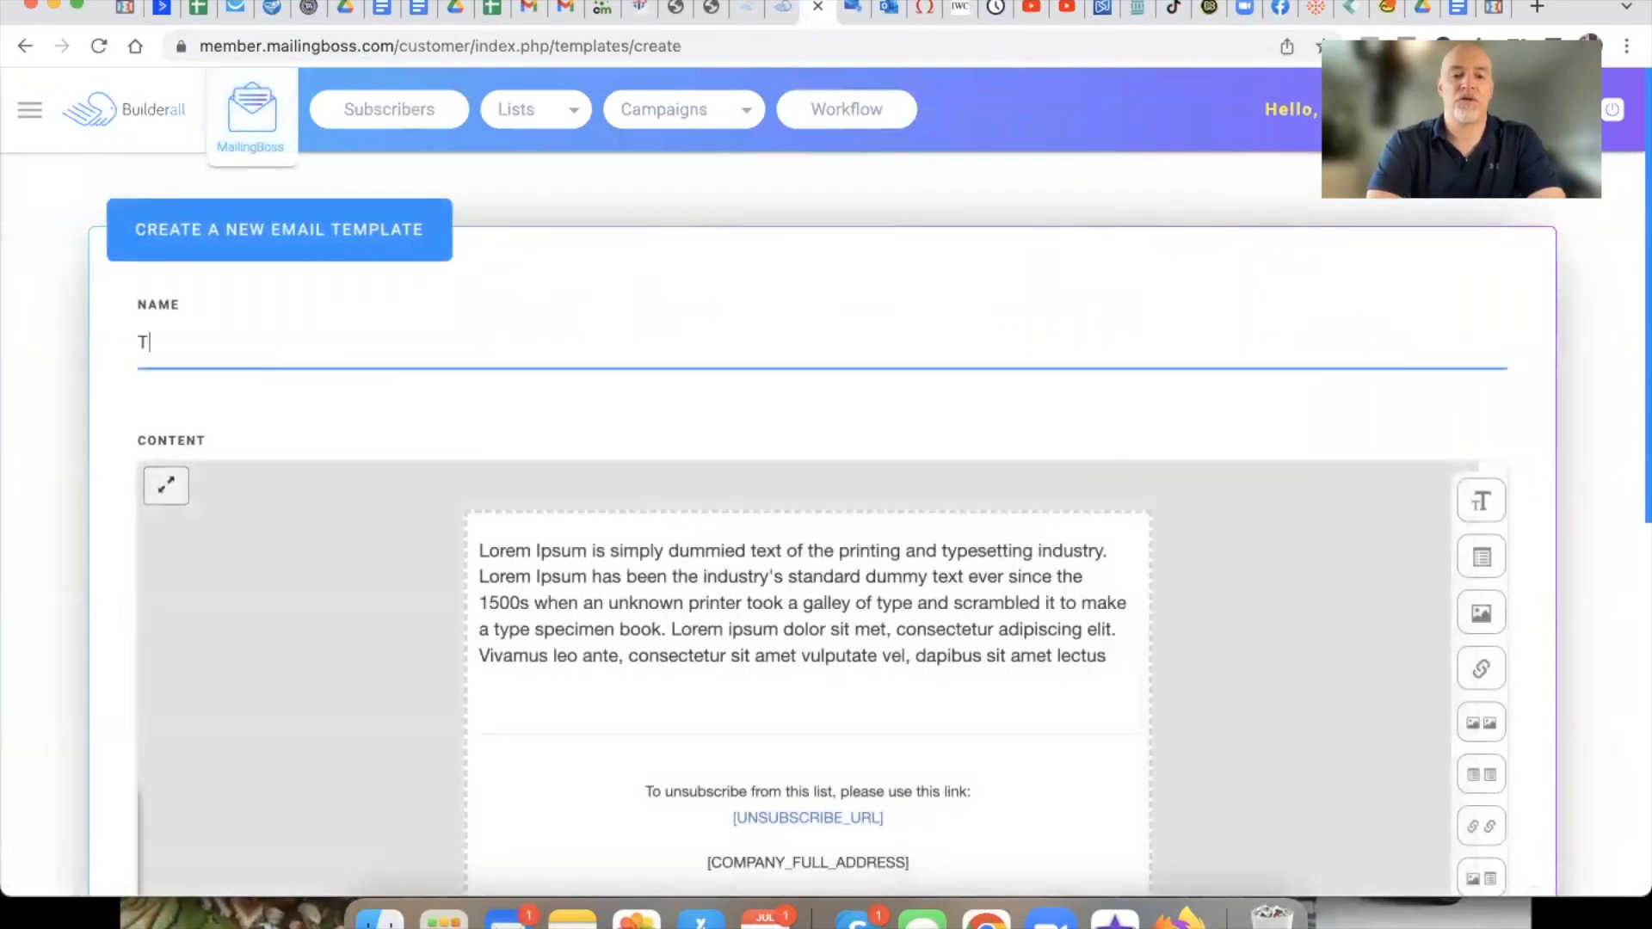
type("EST DEMO ")
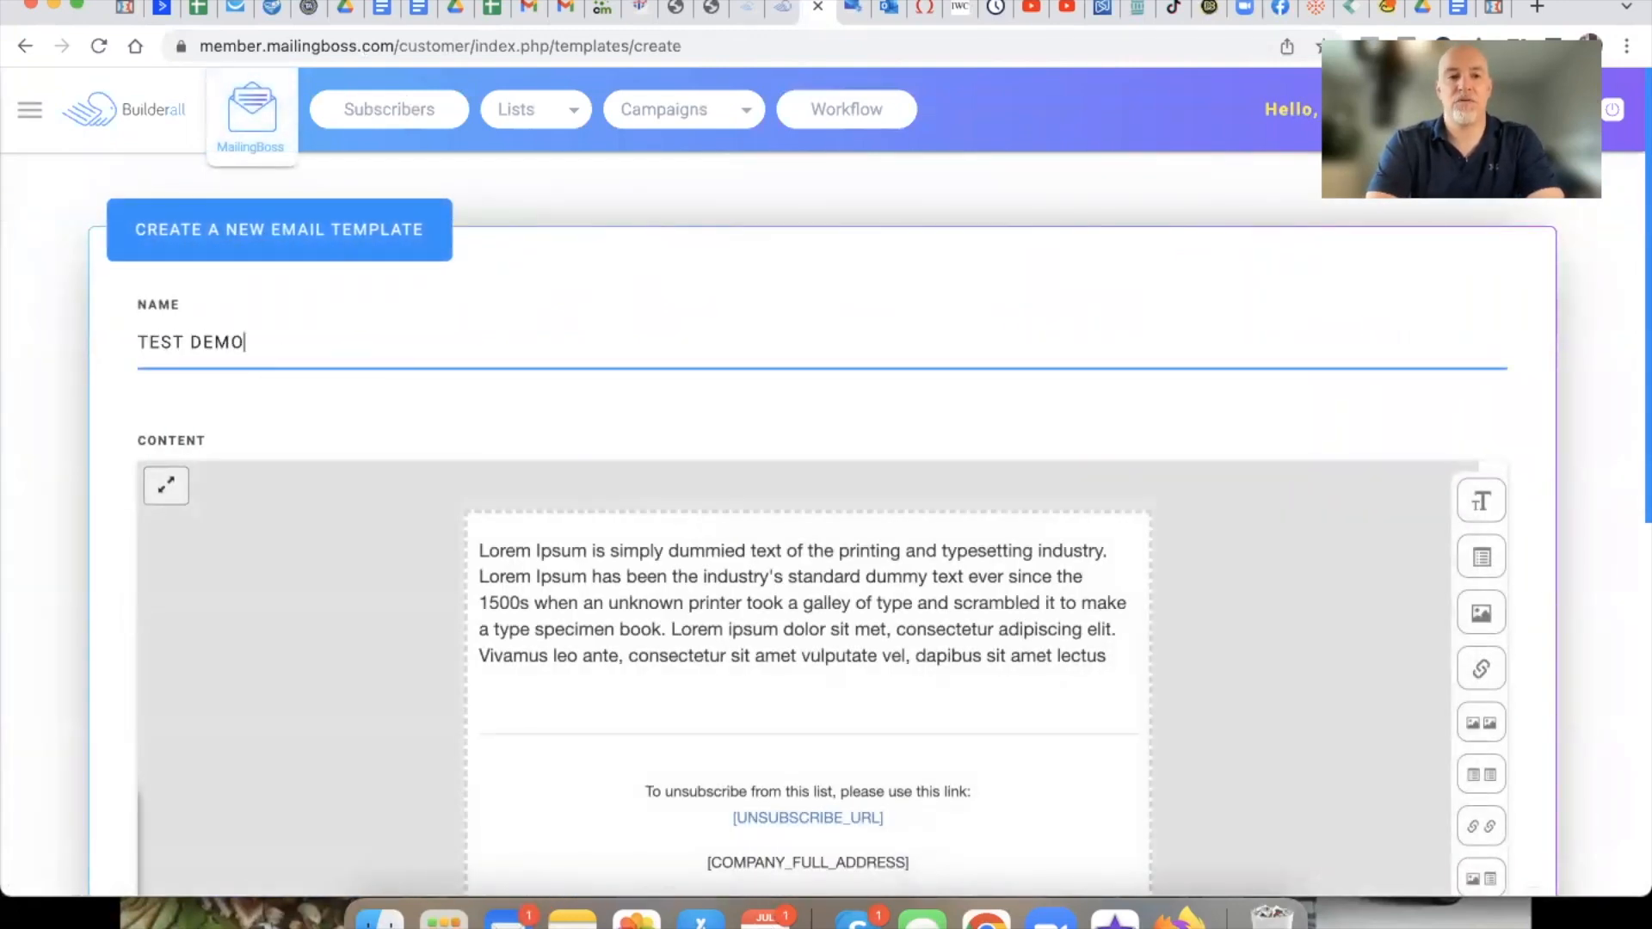
type("TEMPLATE")
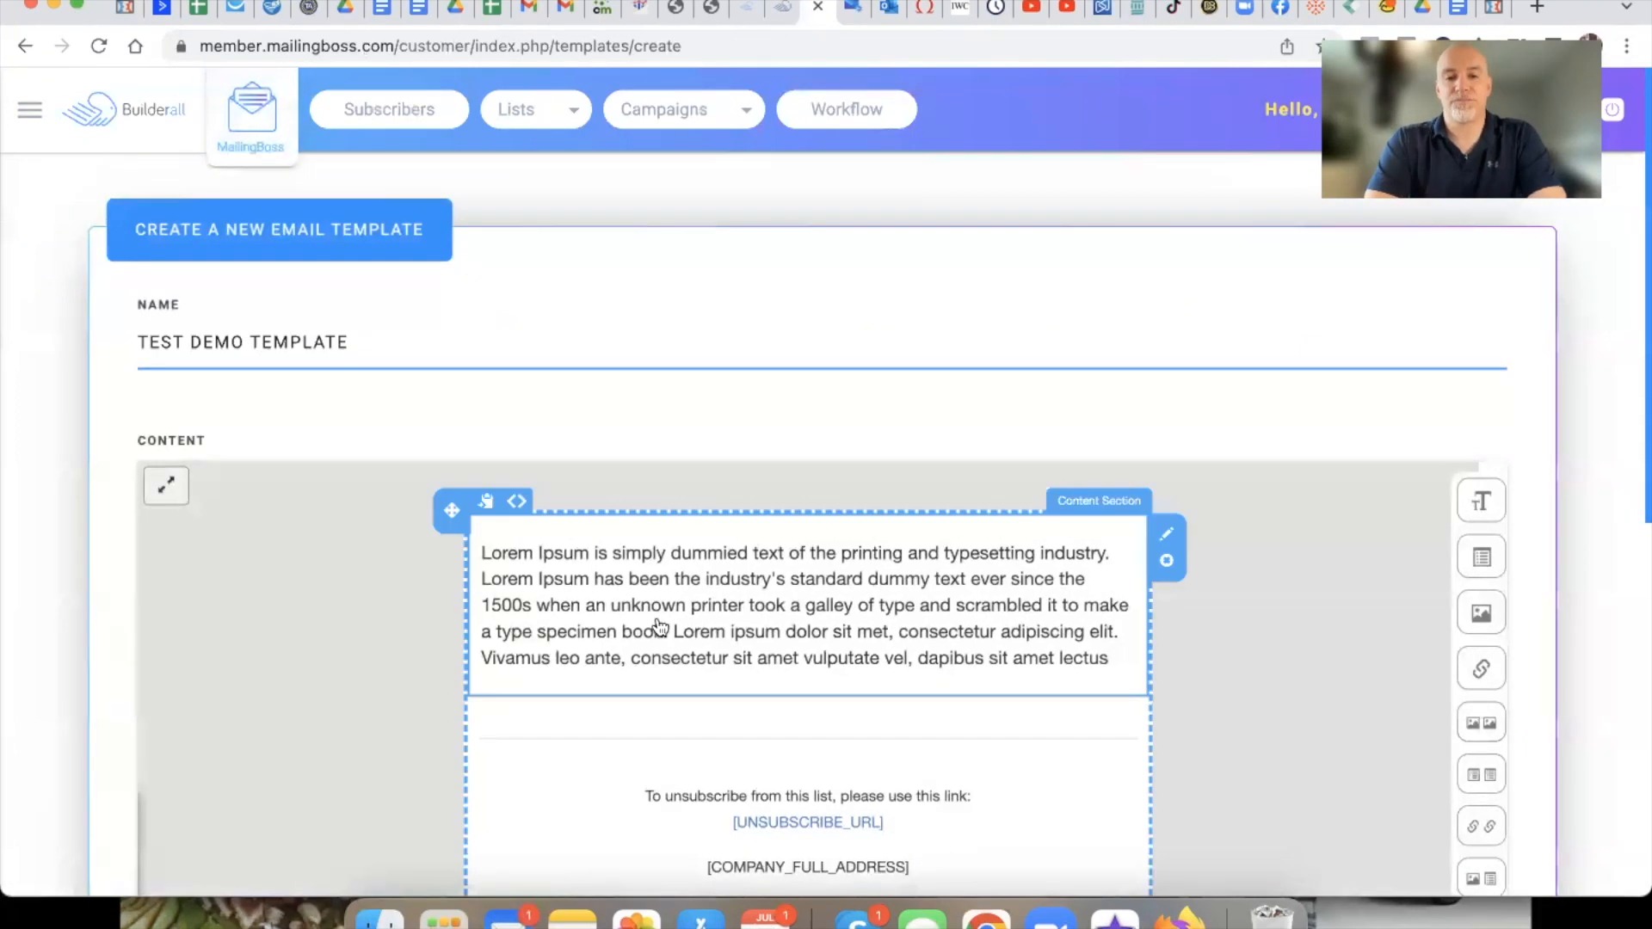
scroll(811, 726, "down", 2)
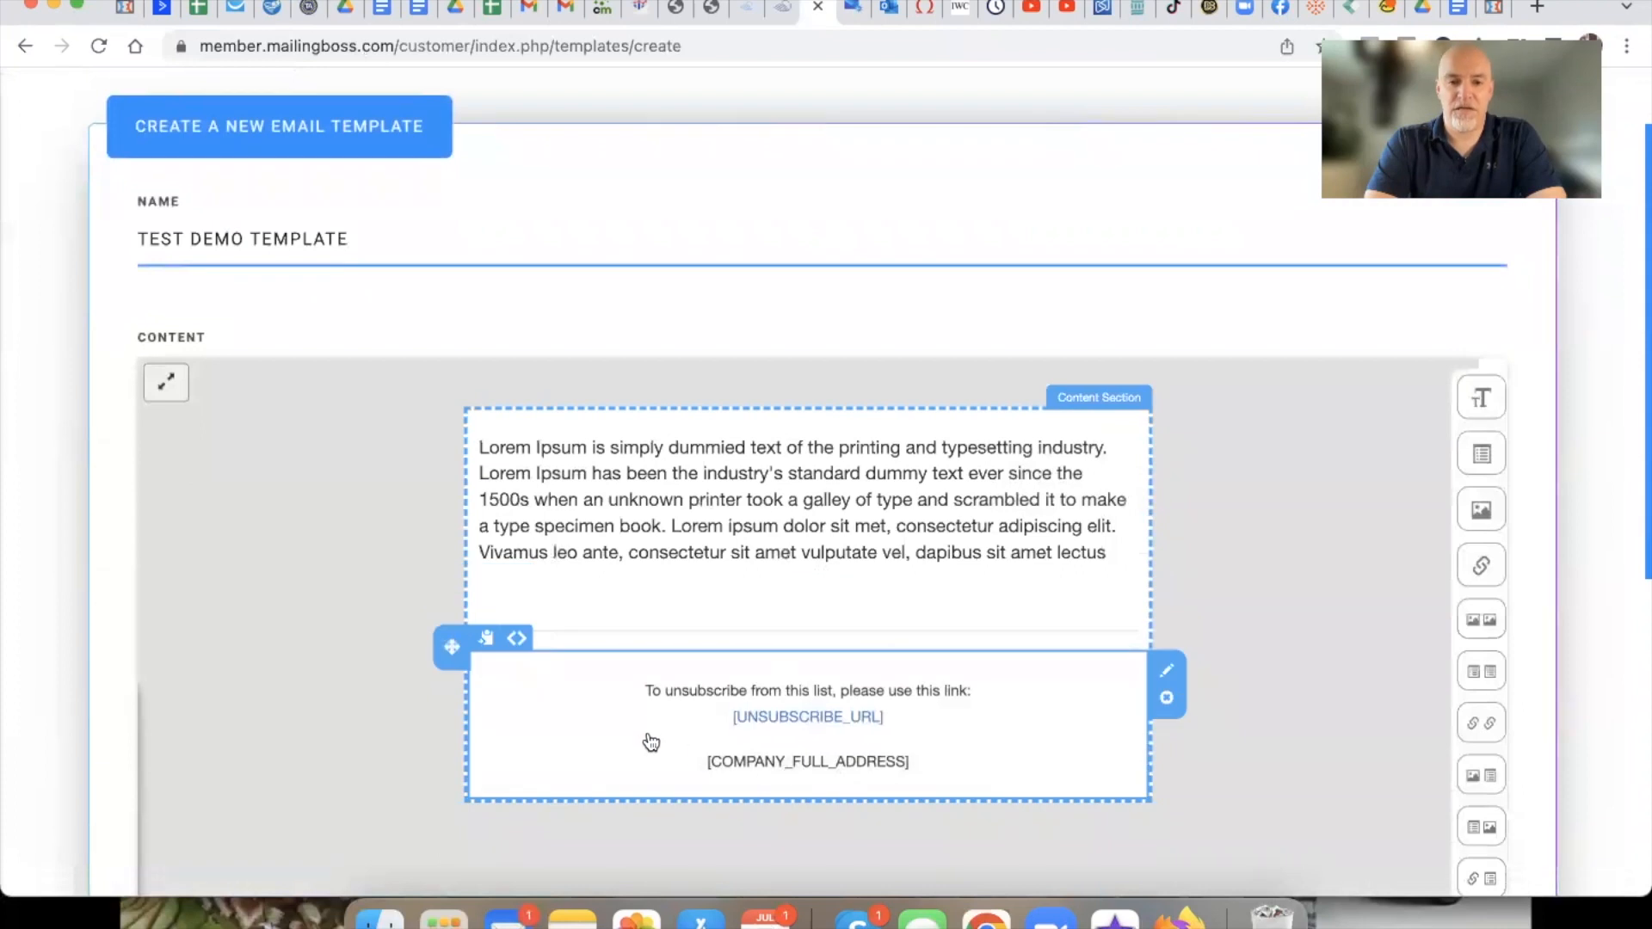
Examine the unsubscribe footer text and the Lorem Ipsum text block in the new template
left_click(634, 694)
left_click_drag(644, 693, 944, 762)
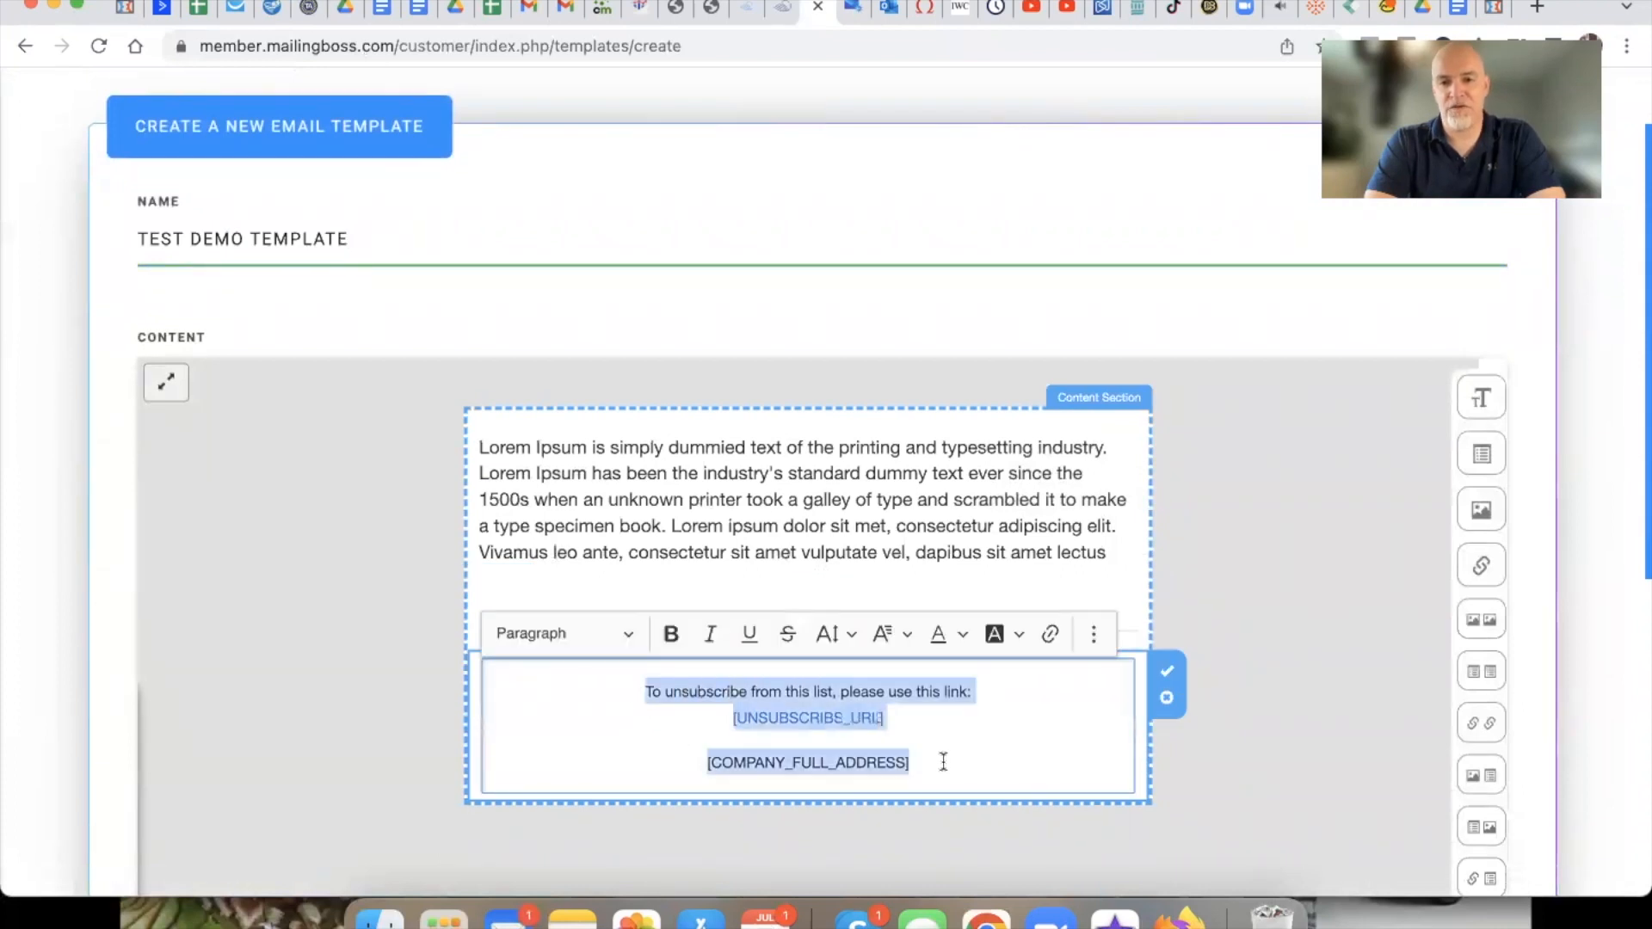
left_click(944, 763)
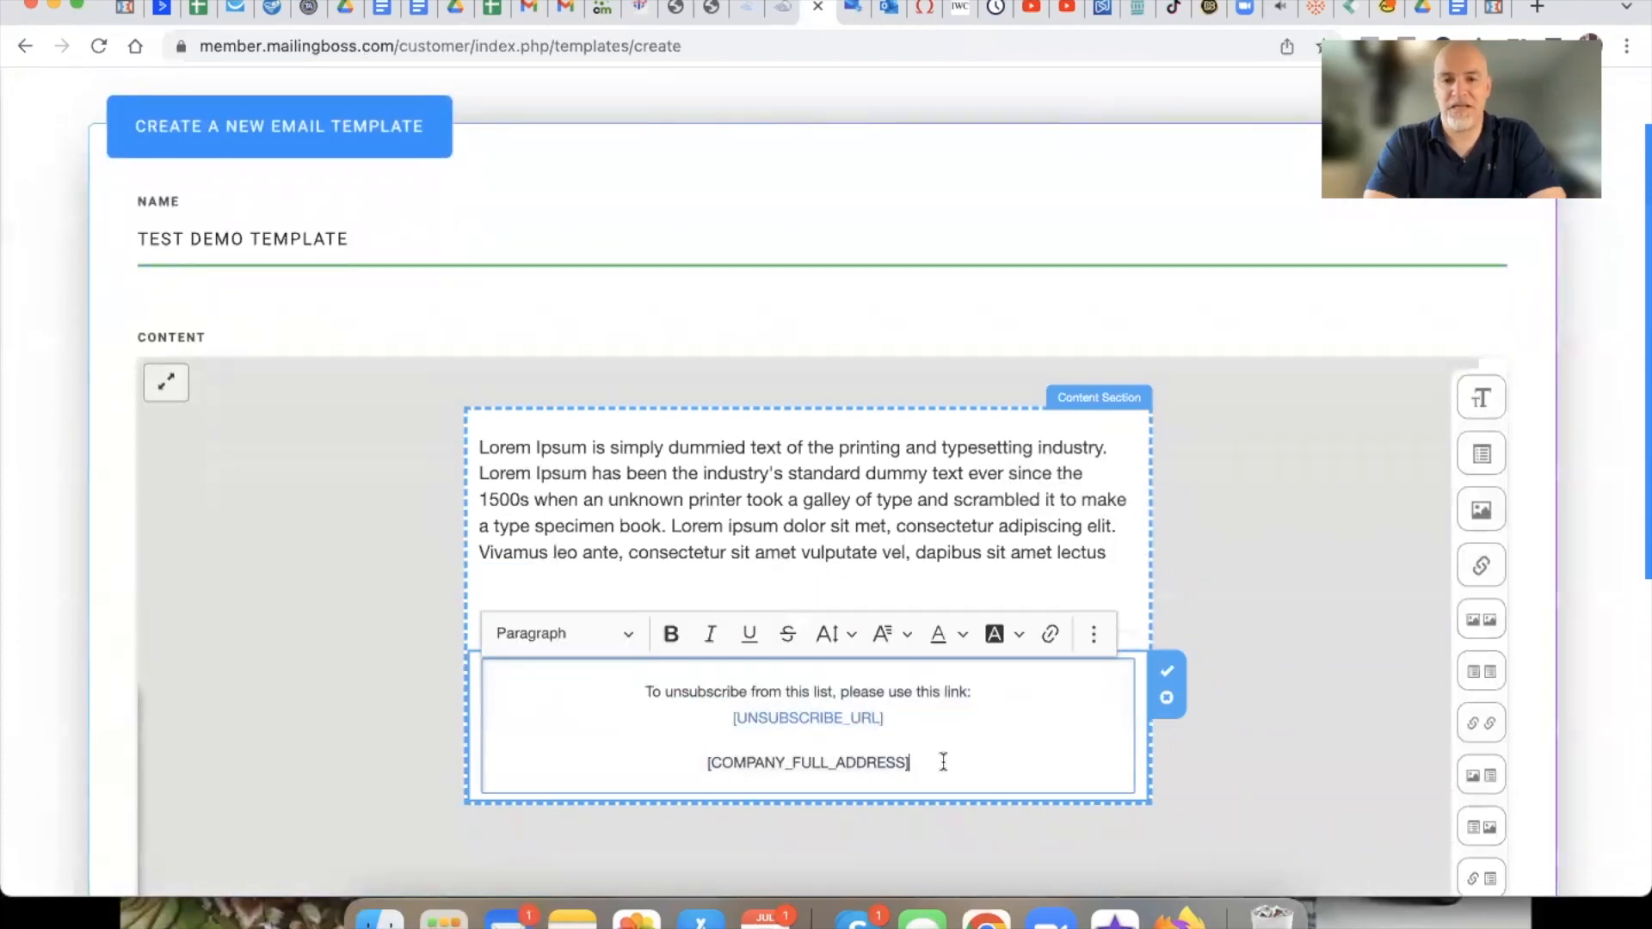
left_click(767, 477)
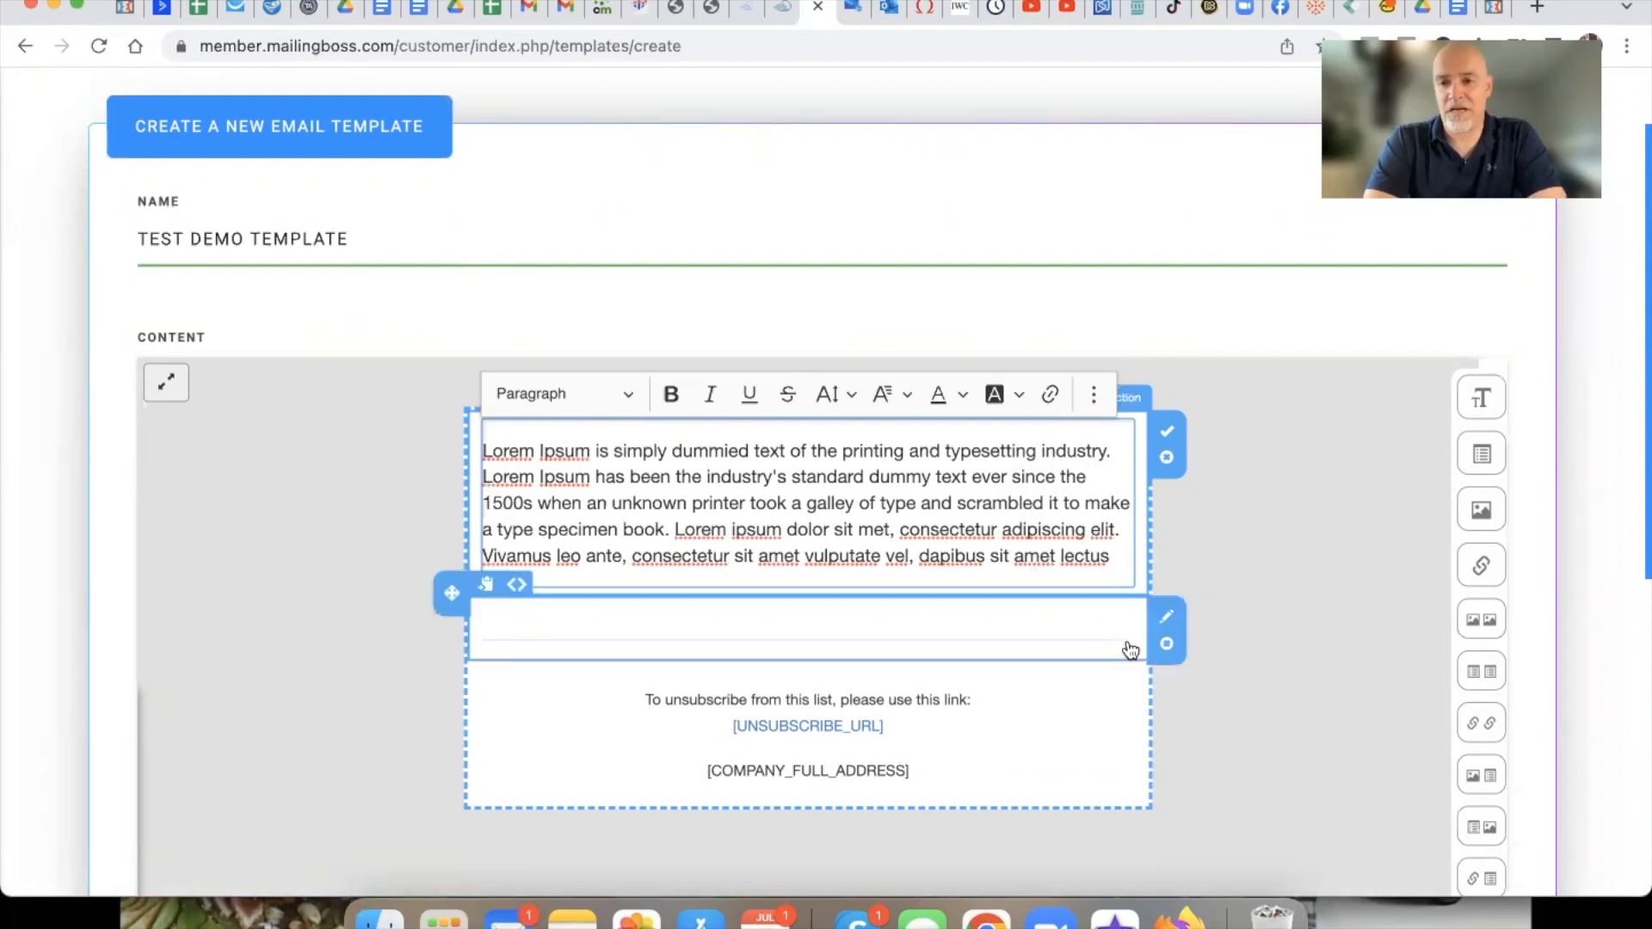
Add an image block above the Lorem Ipsum text in the template's content section
mouse_move(1449, 520)
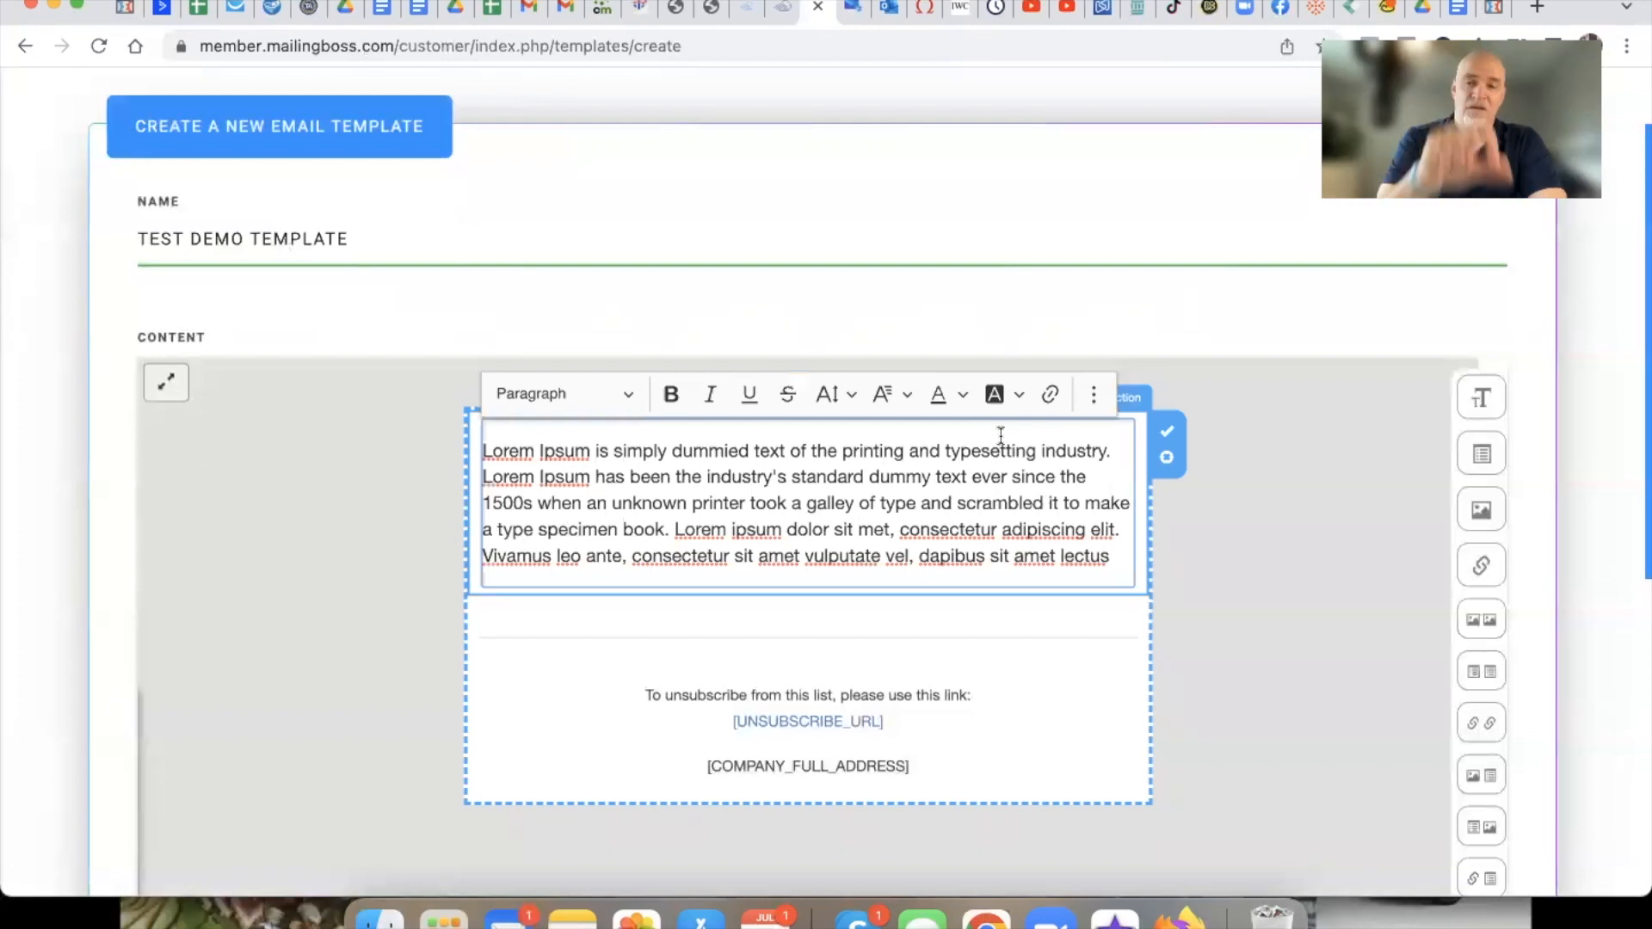
mouse_move(1468, 494)
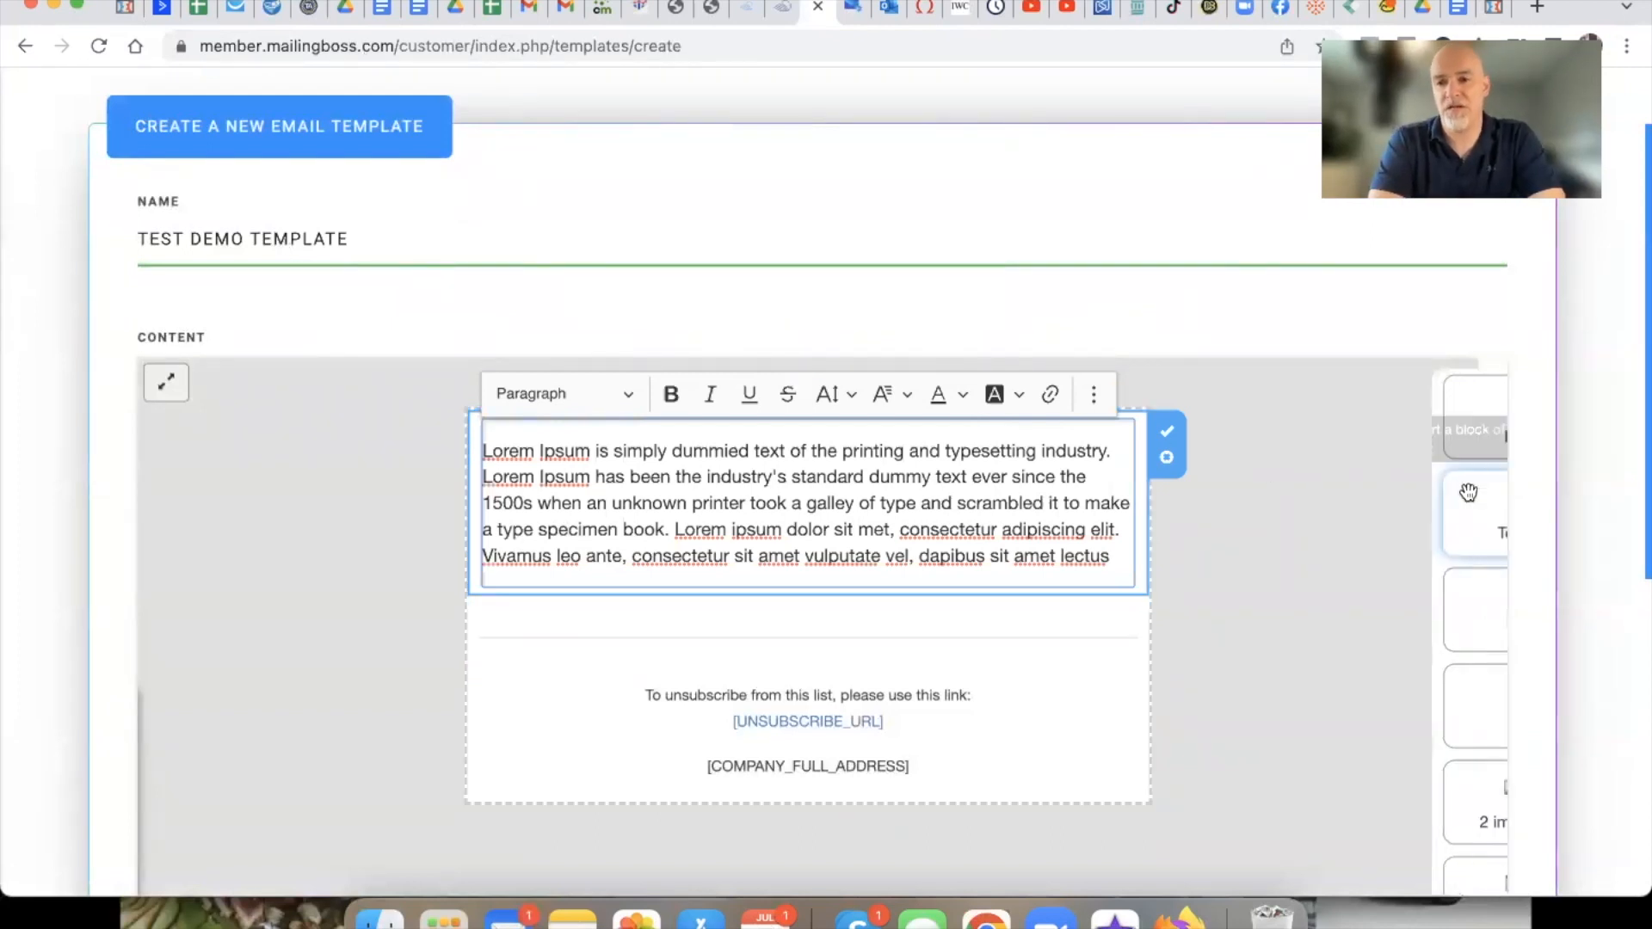
scroll(1422, 641, "down", 2)
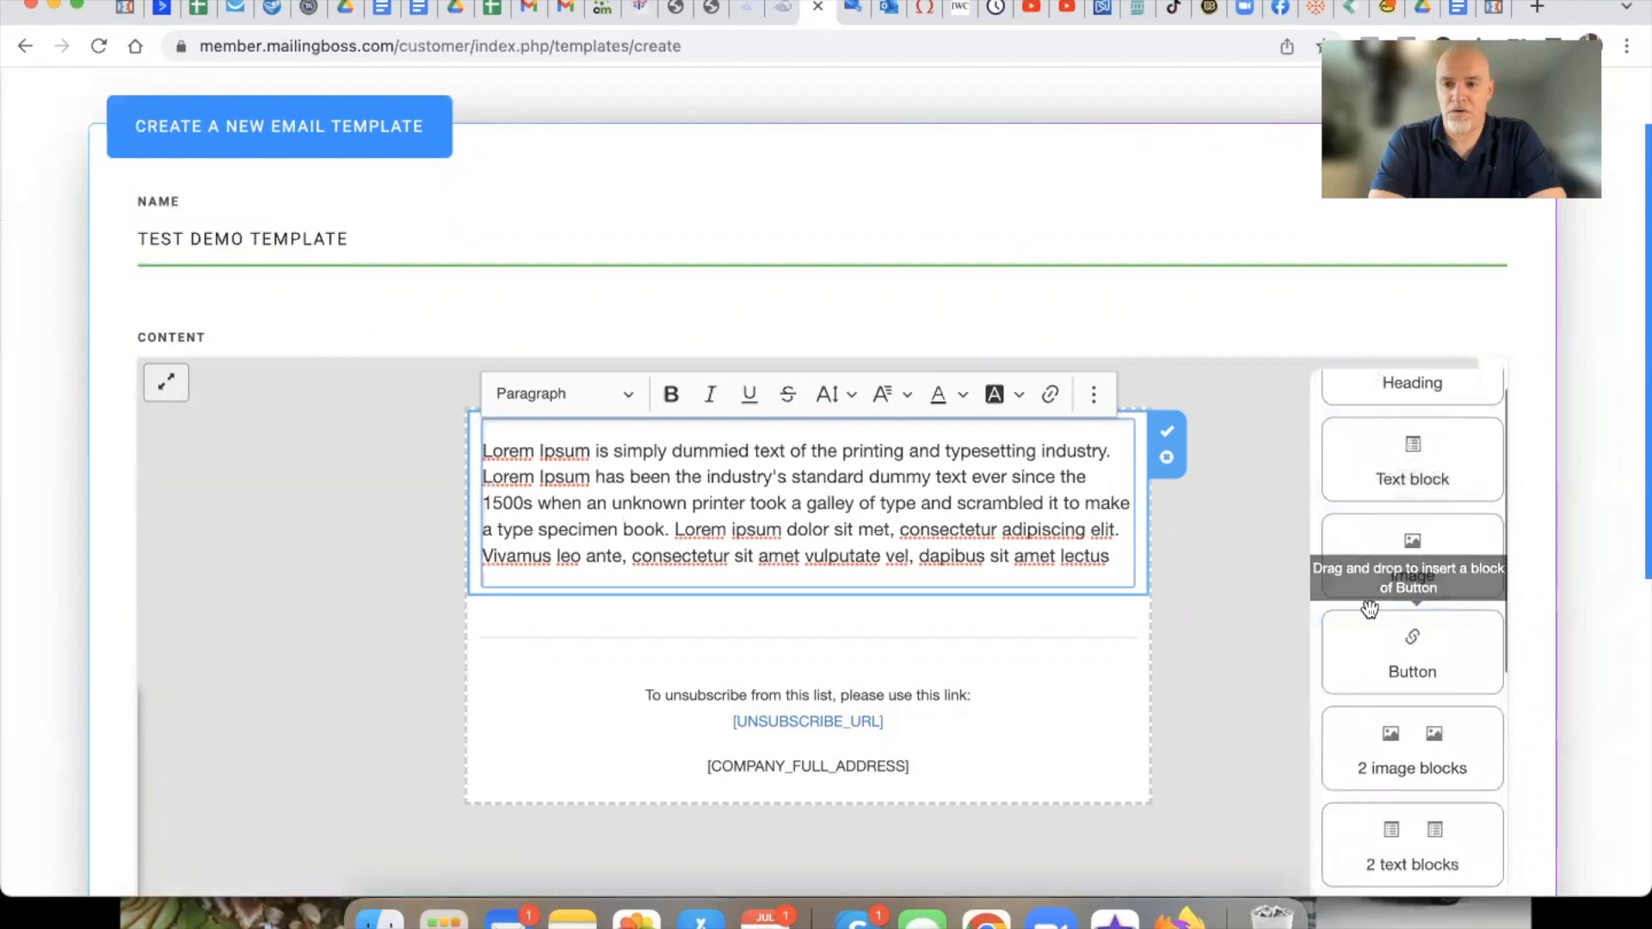
left_click_drag(1431, 560, 688, 391)
mouse_move(1475, 549)
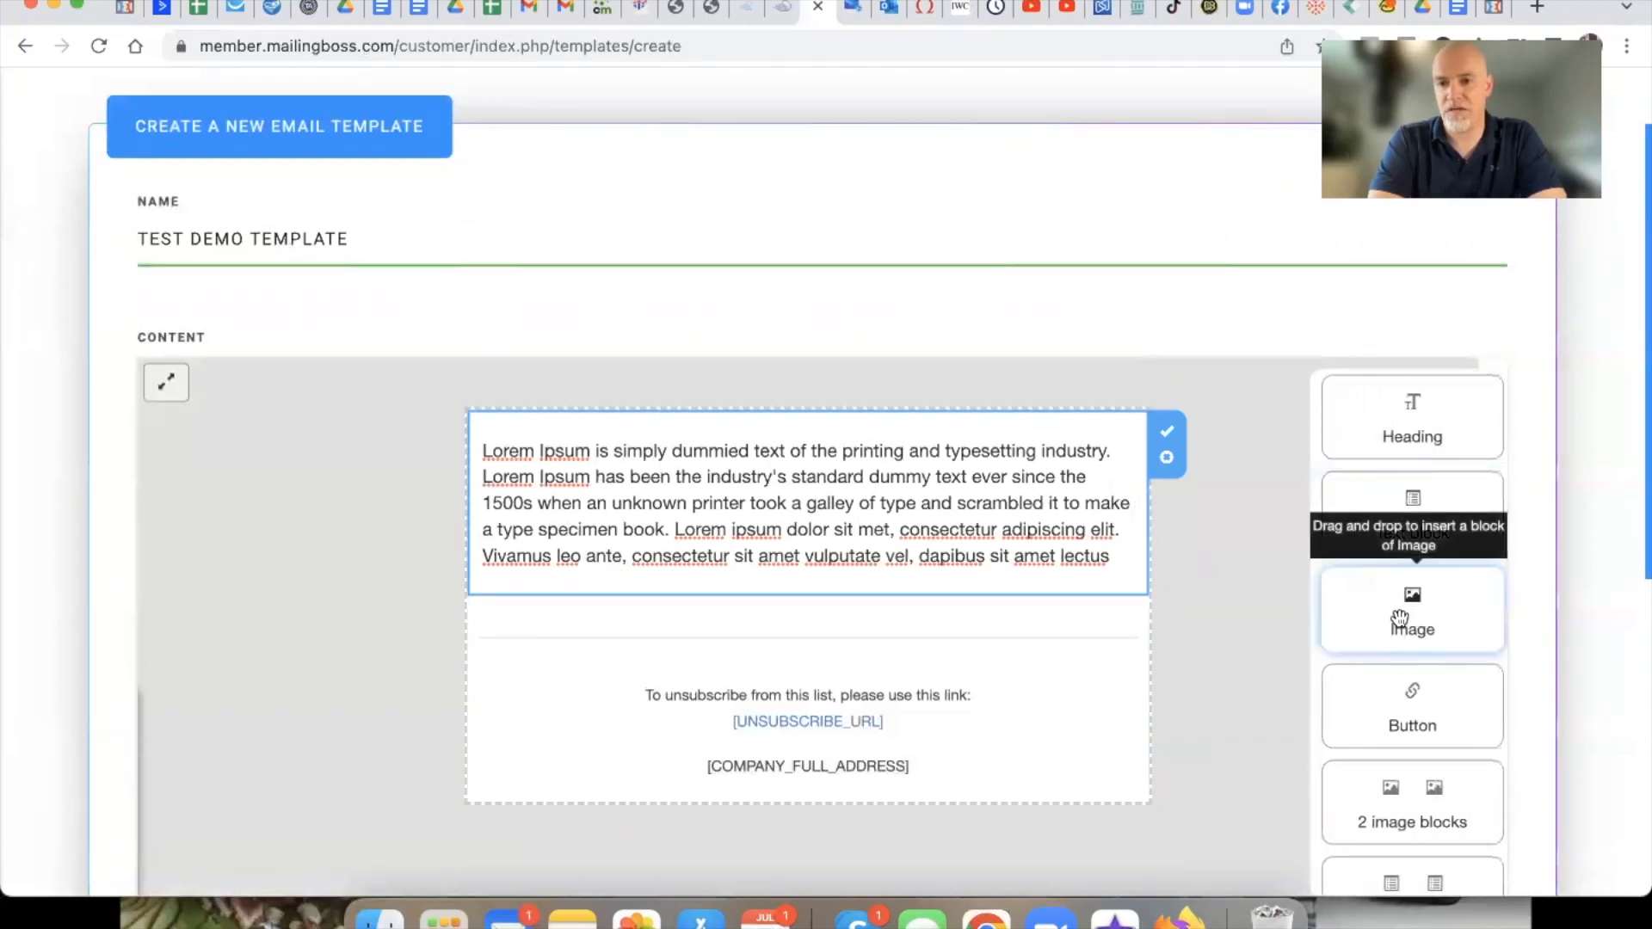
left_click_drag(1415, 603, 780, 467)
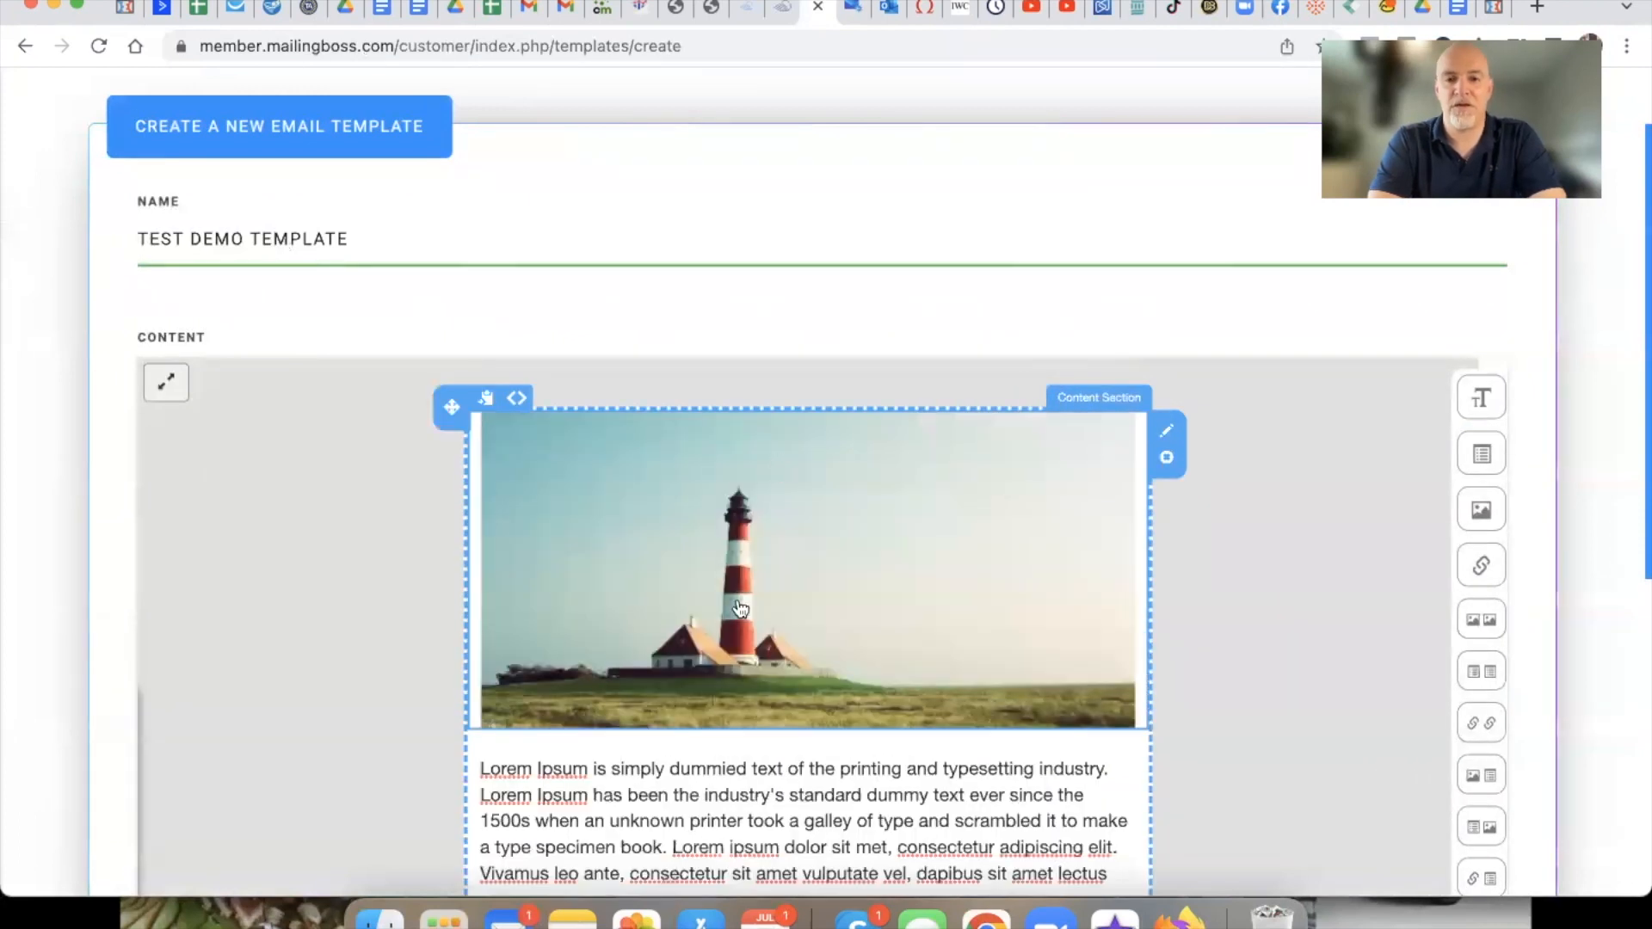
Replace the placeholder lighthouse image with SHG.jpeg from the Downloads folder and reopen the image's settings
scroll(741, 611, "down", 3)
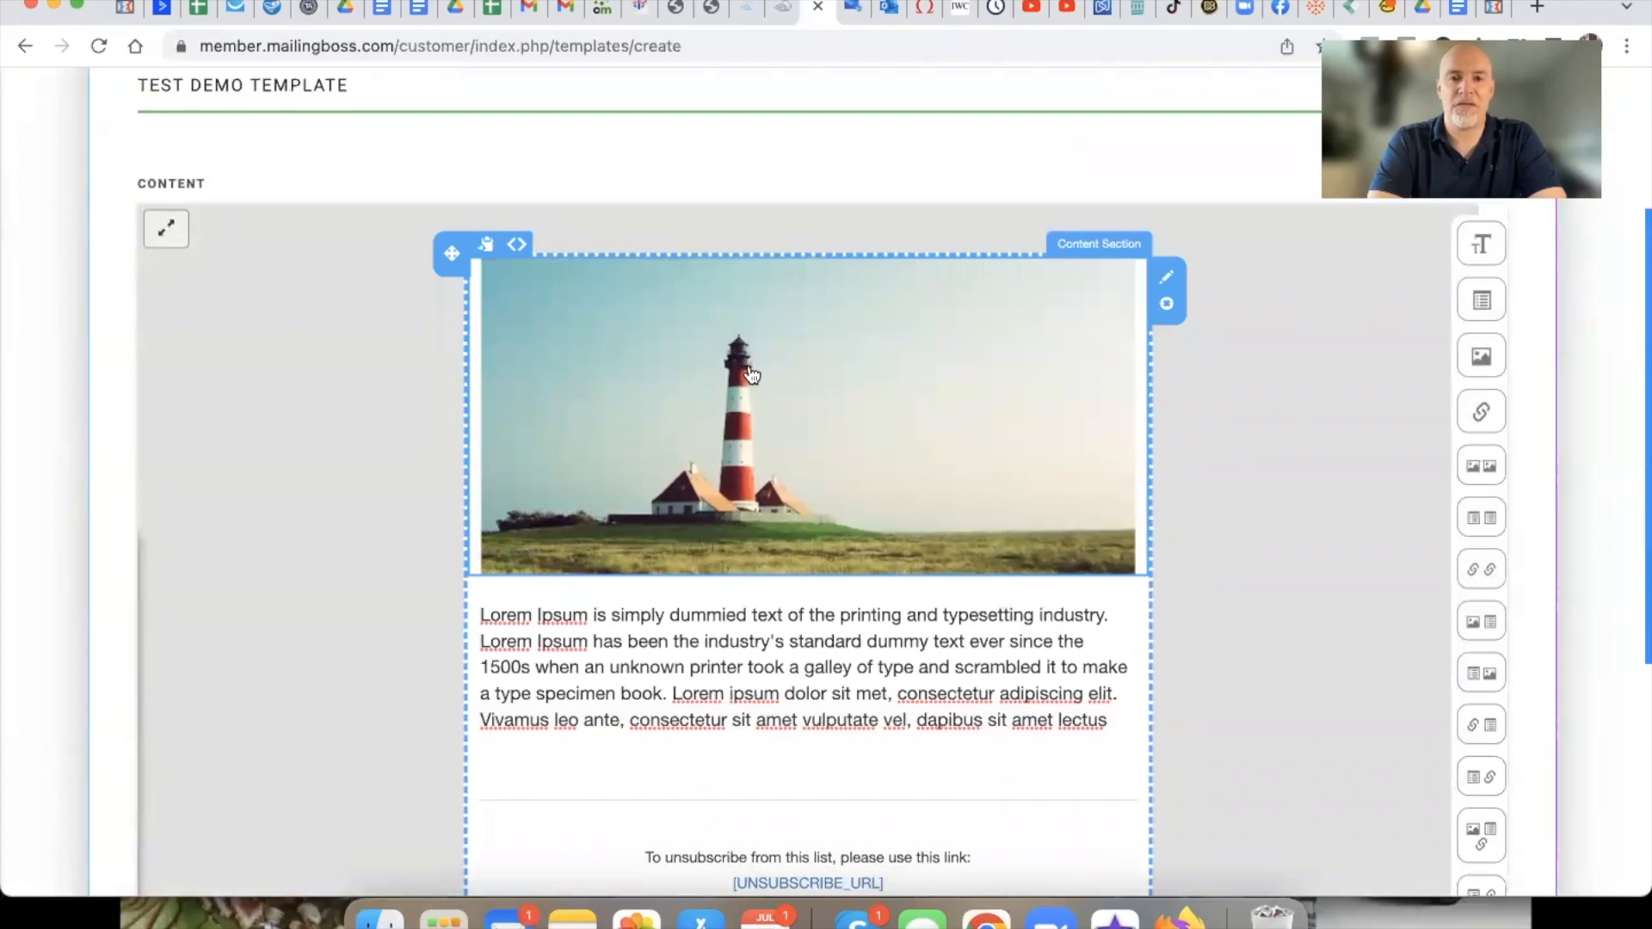
left_click(854, 414)
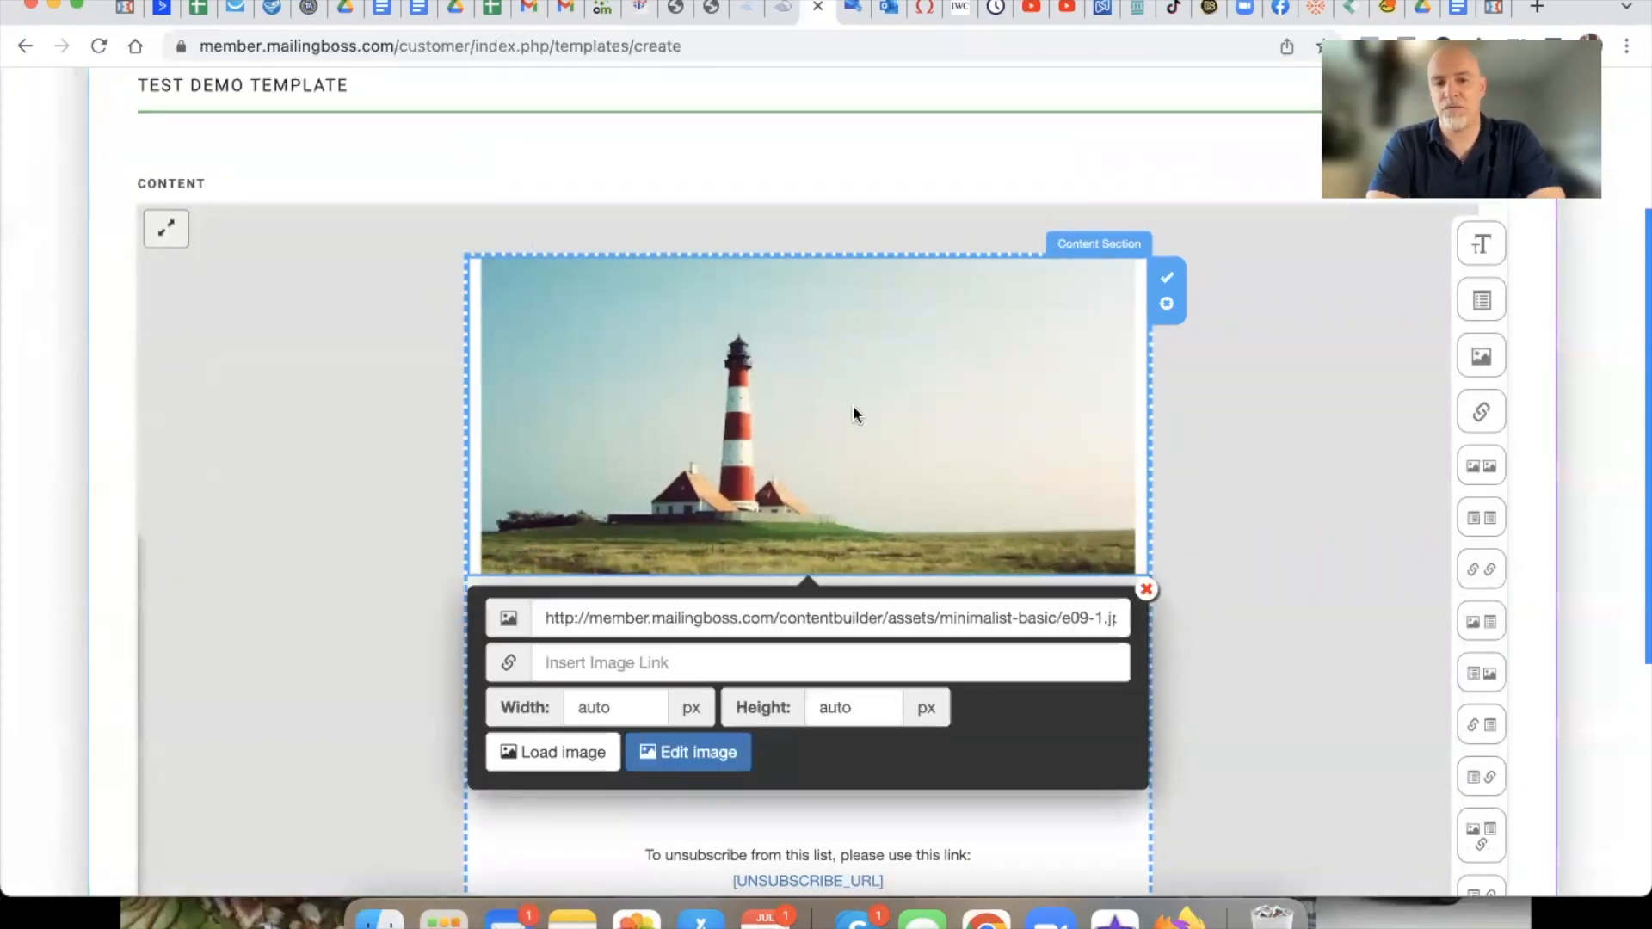
left_click(530, 751)
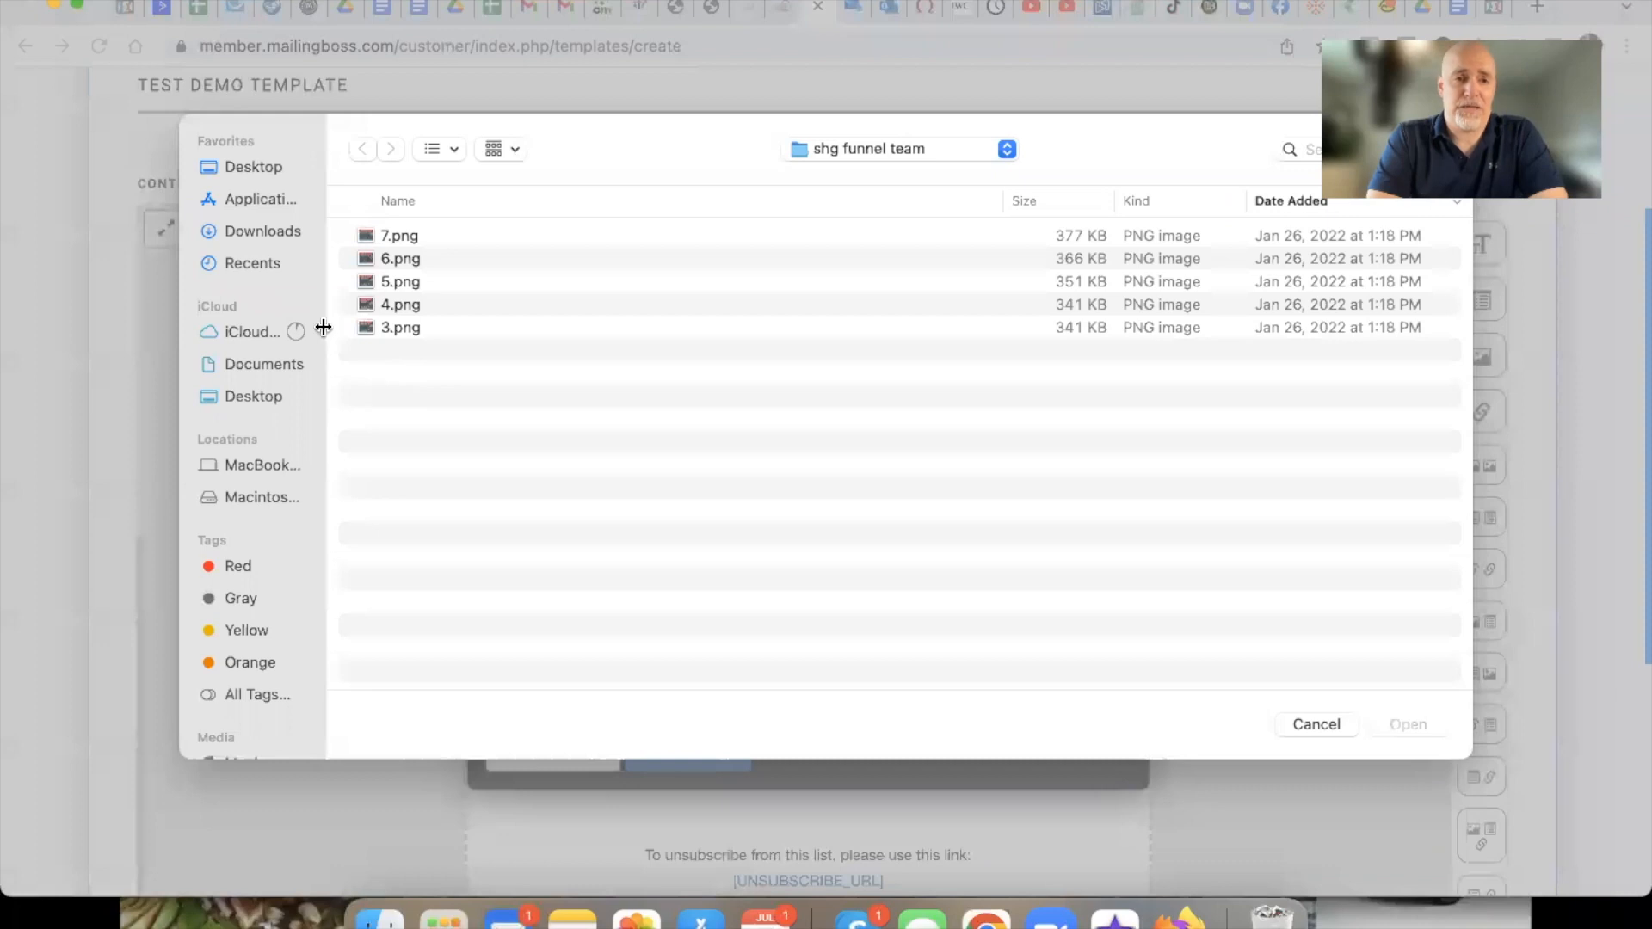
left_click(272, 233)
scroll(451, 418, "down", 20)
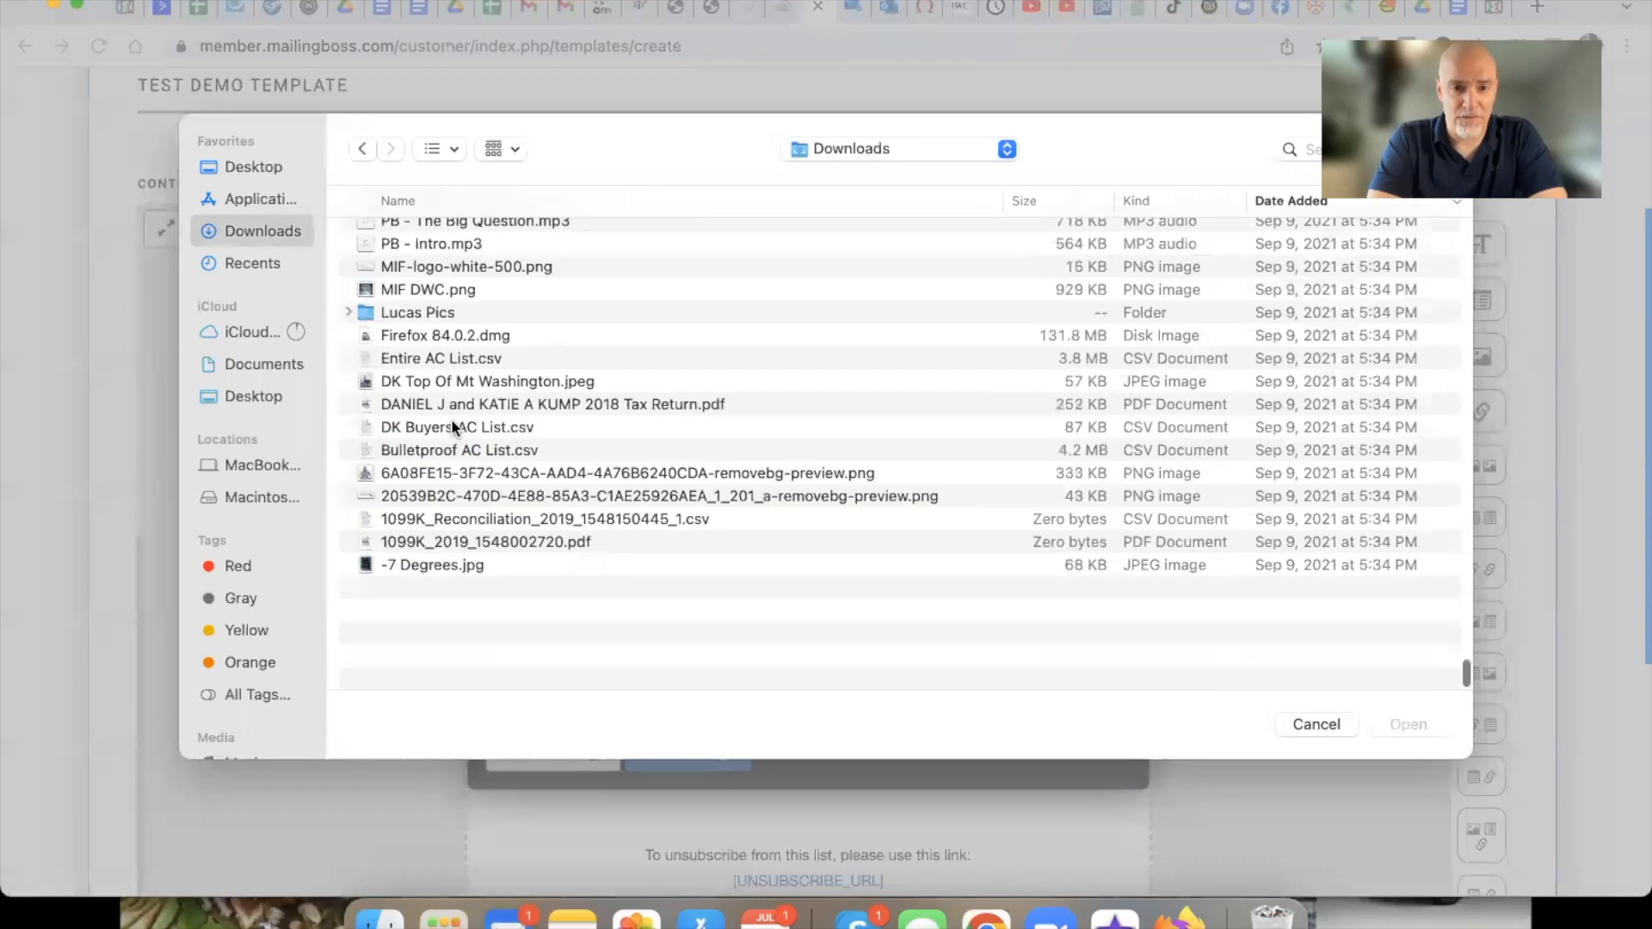
scroll(479, 506, "up", 5)
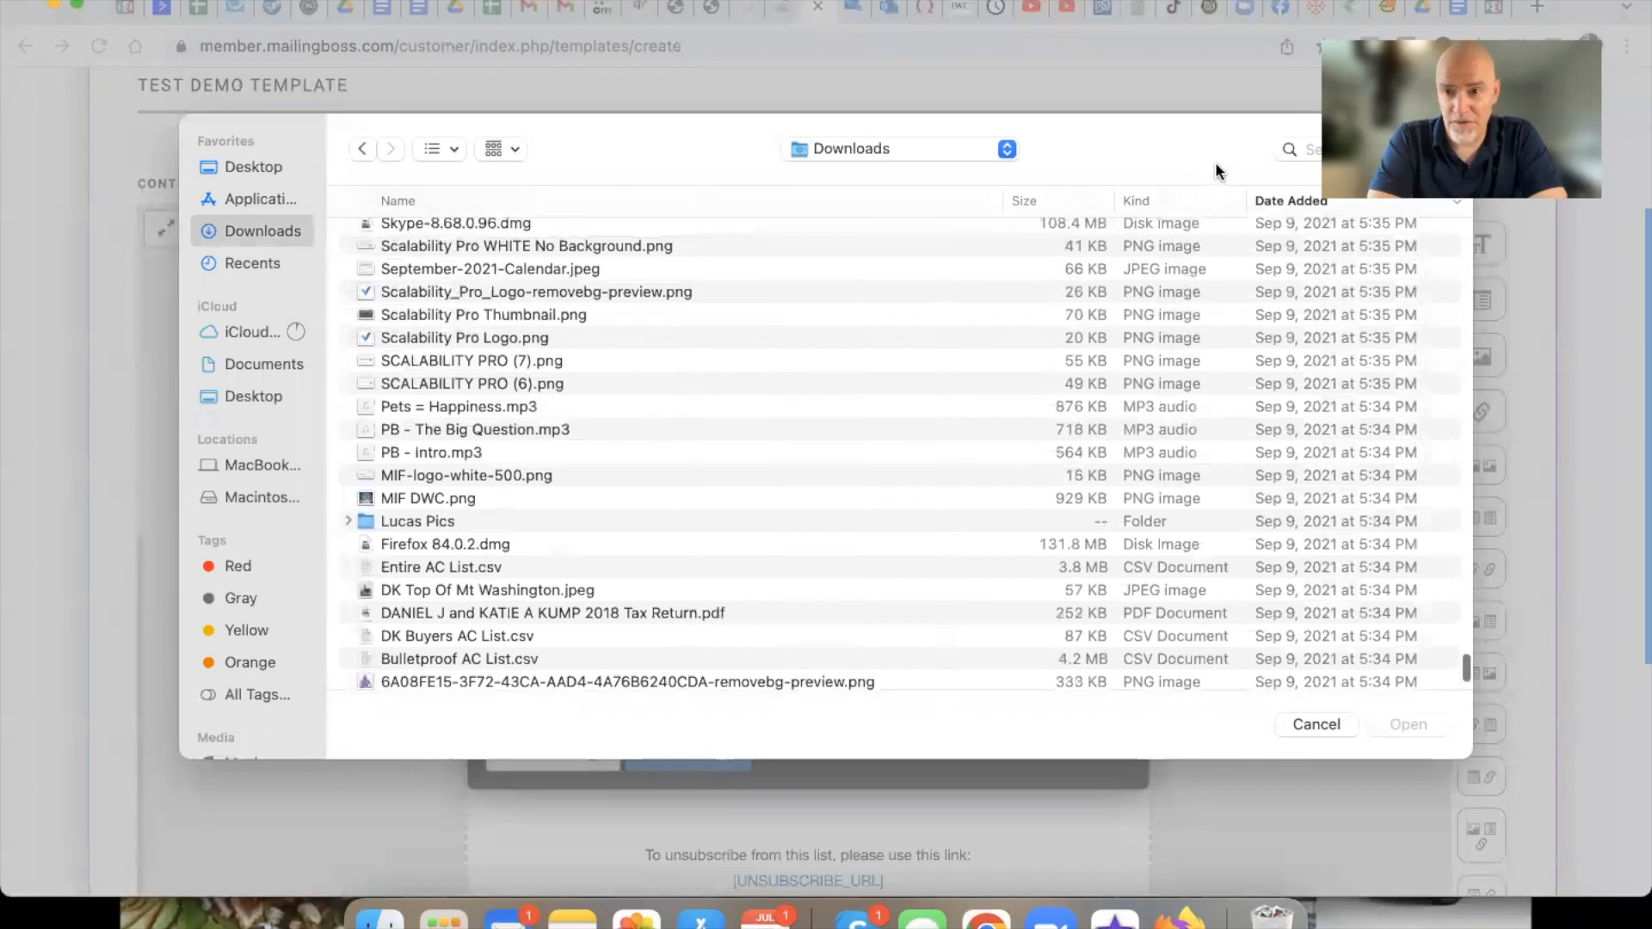
scroll(400, 509, "up", 10)
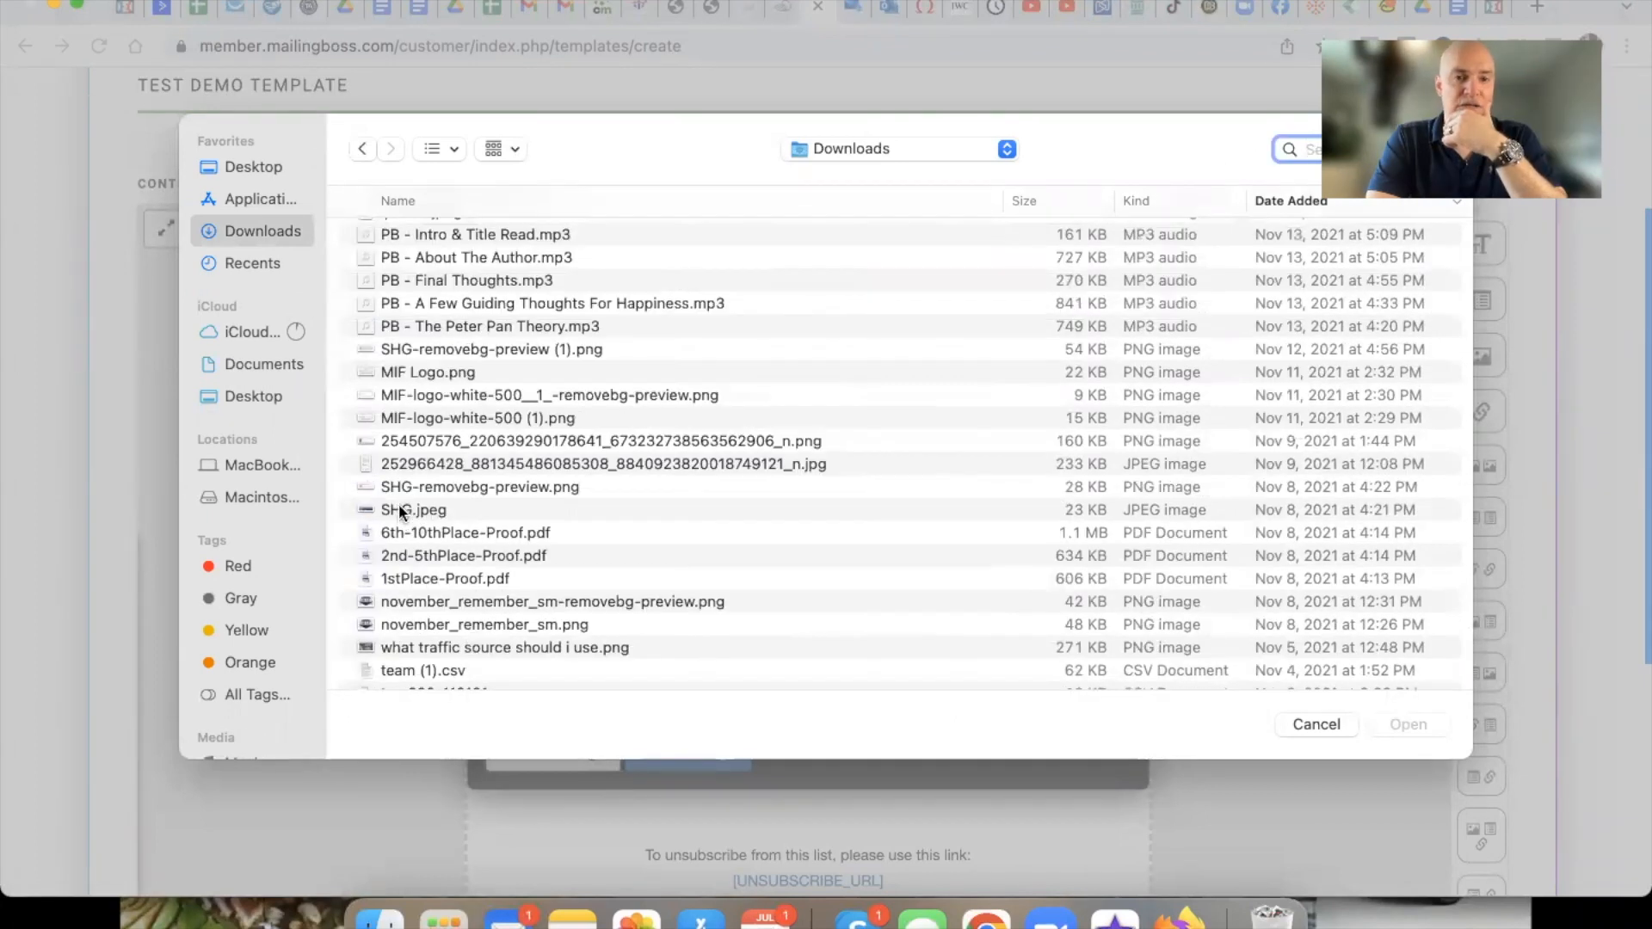
double_click(399, 505)
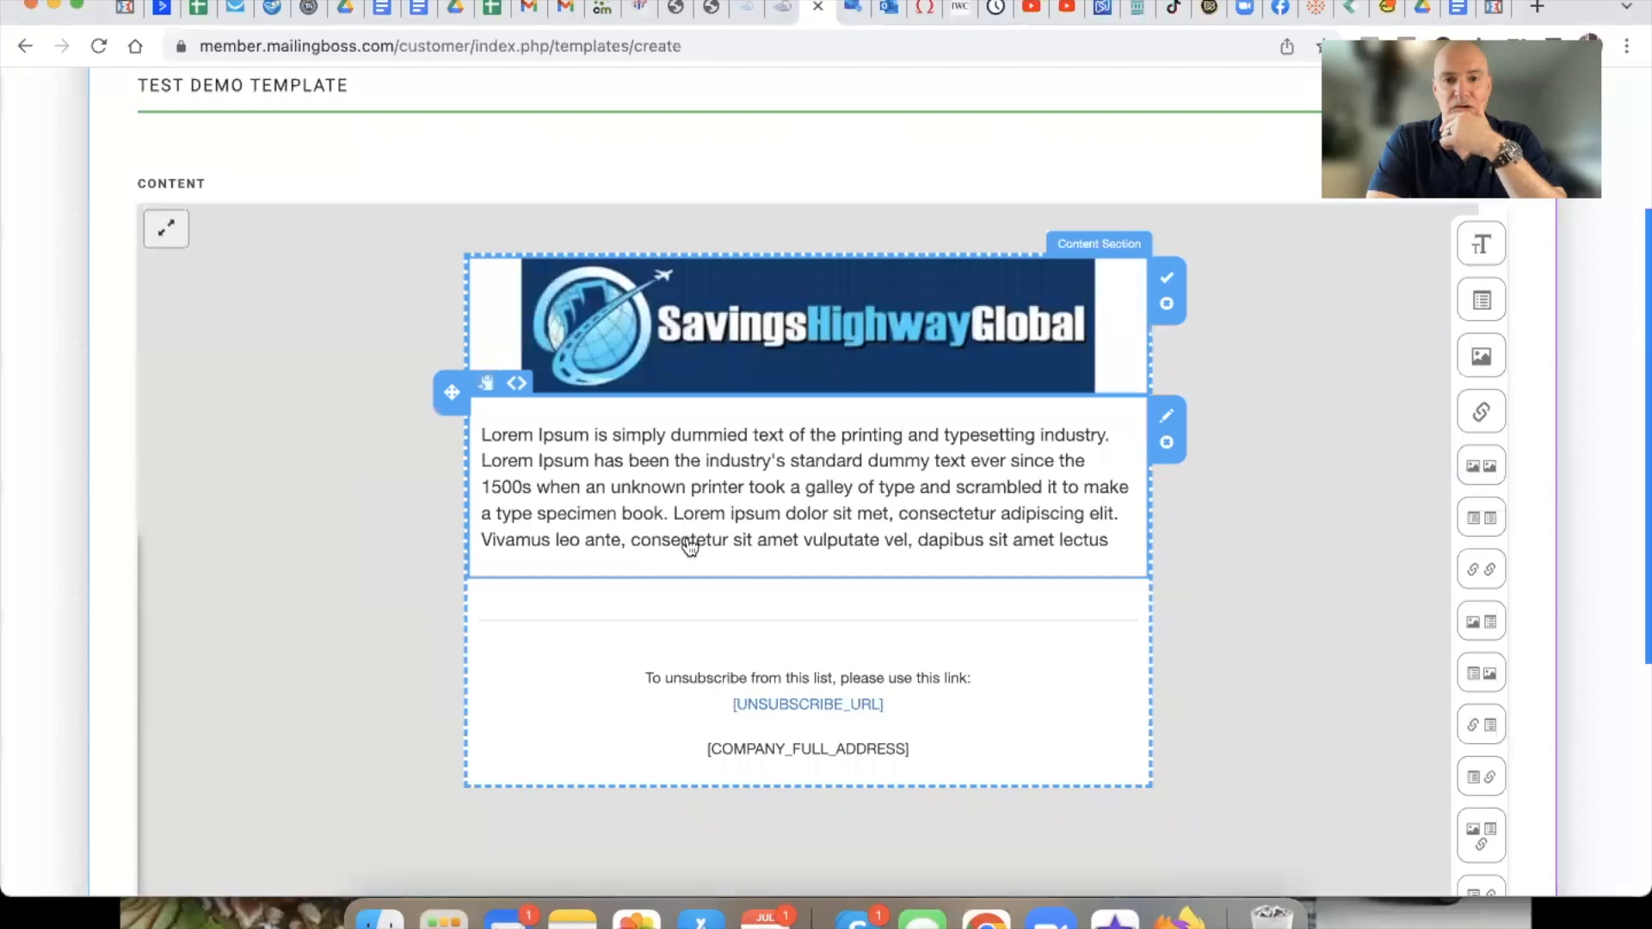
scroll(766, 531, "up", 3)
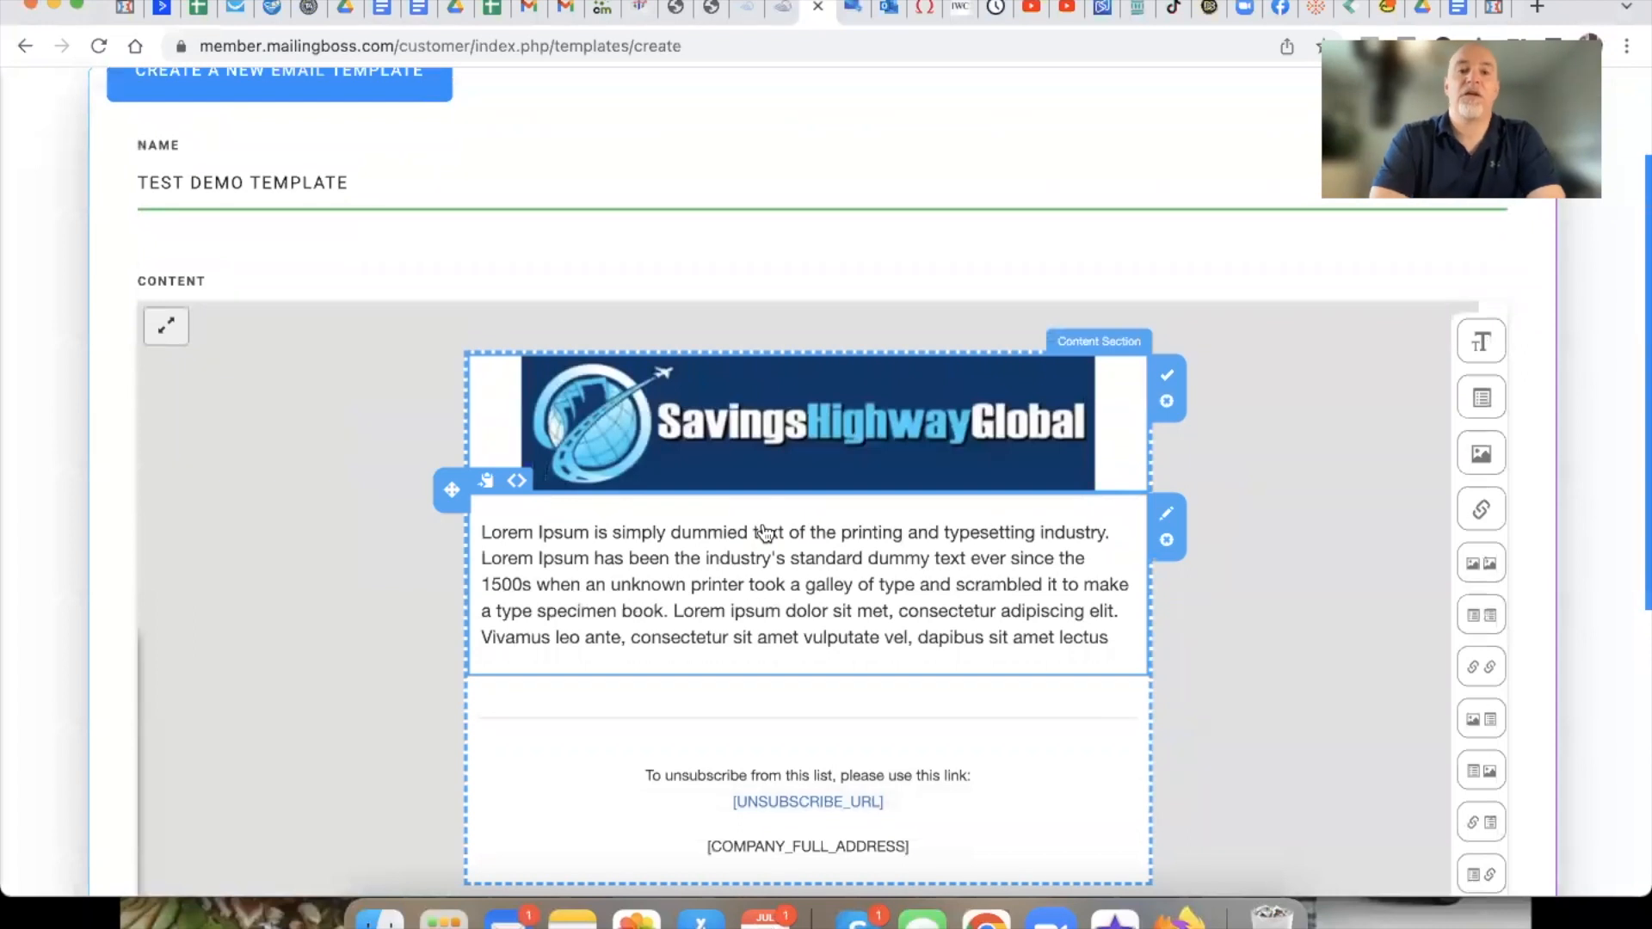
left_click(903, 446)
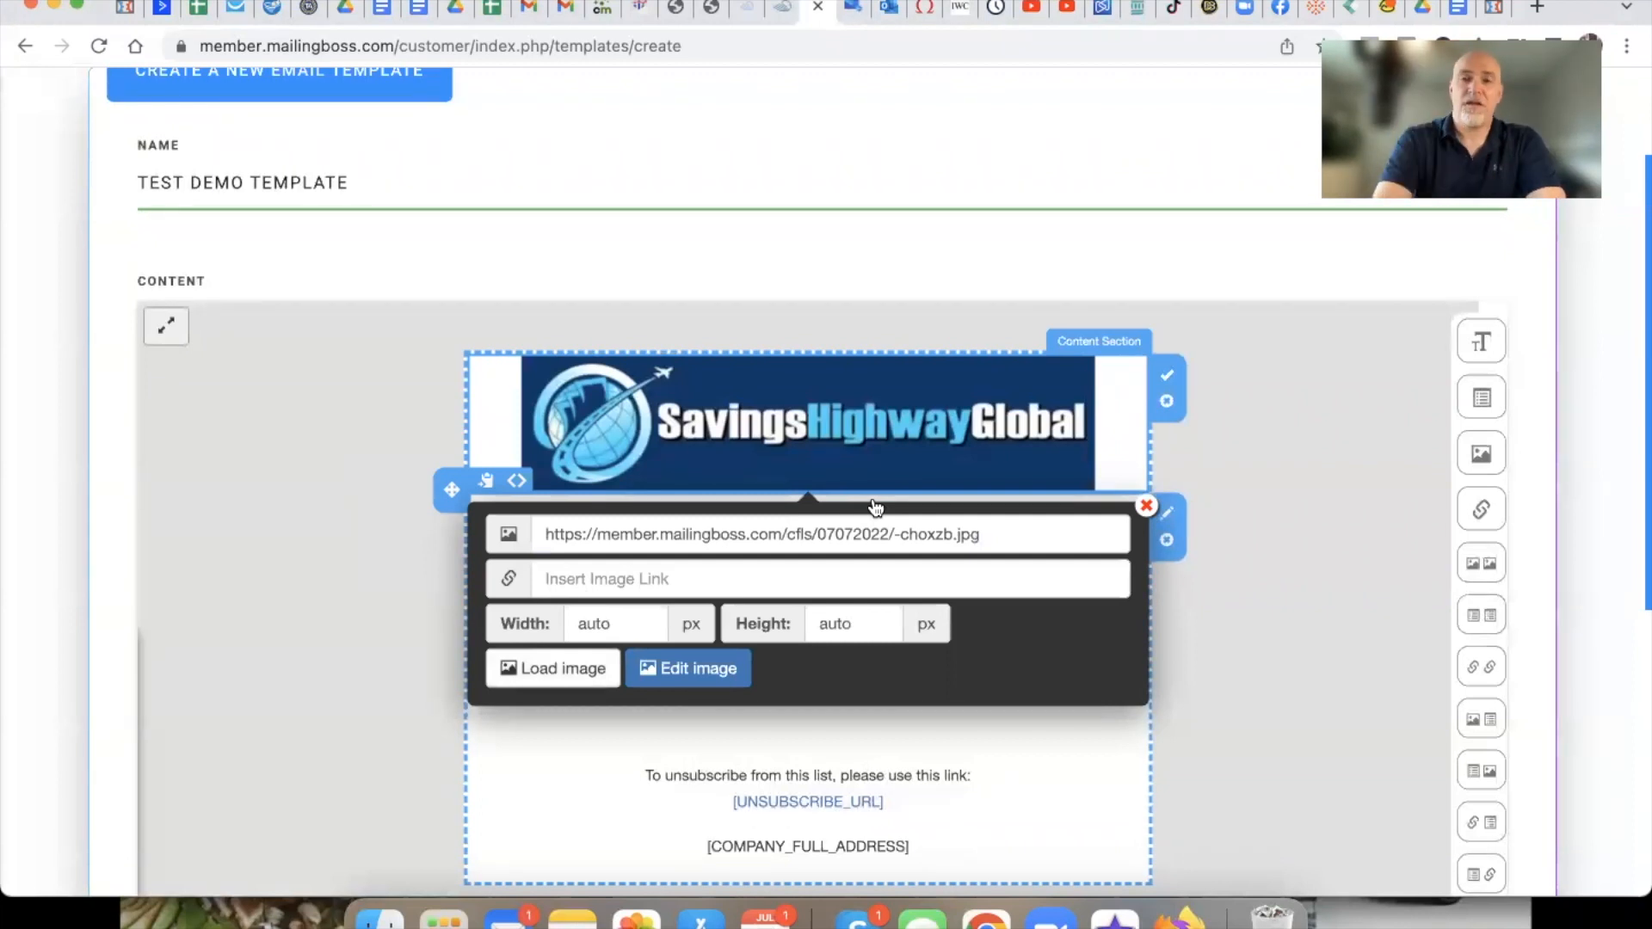
Switch to Canva in a new browser tab and start a blank Banner (Landscape) design
left_click(1537, 7)
type("can")
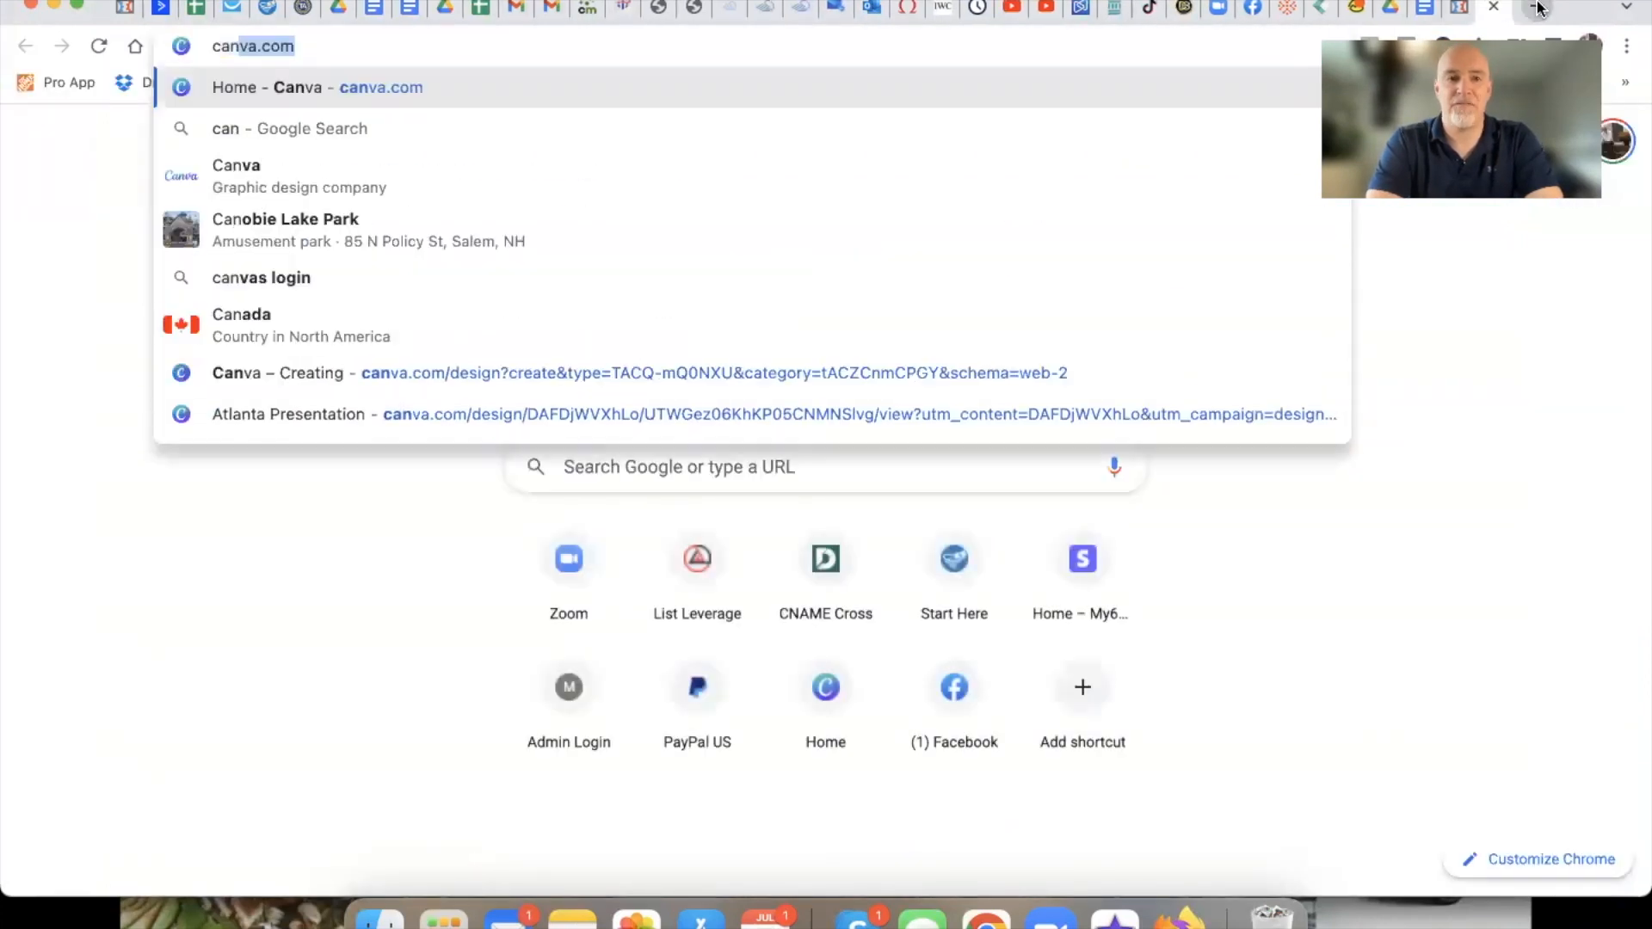
key("Return")
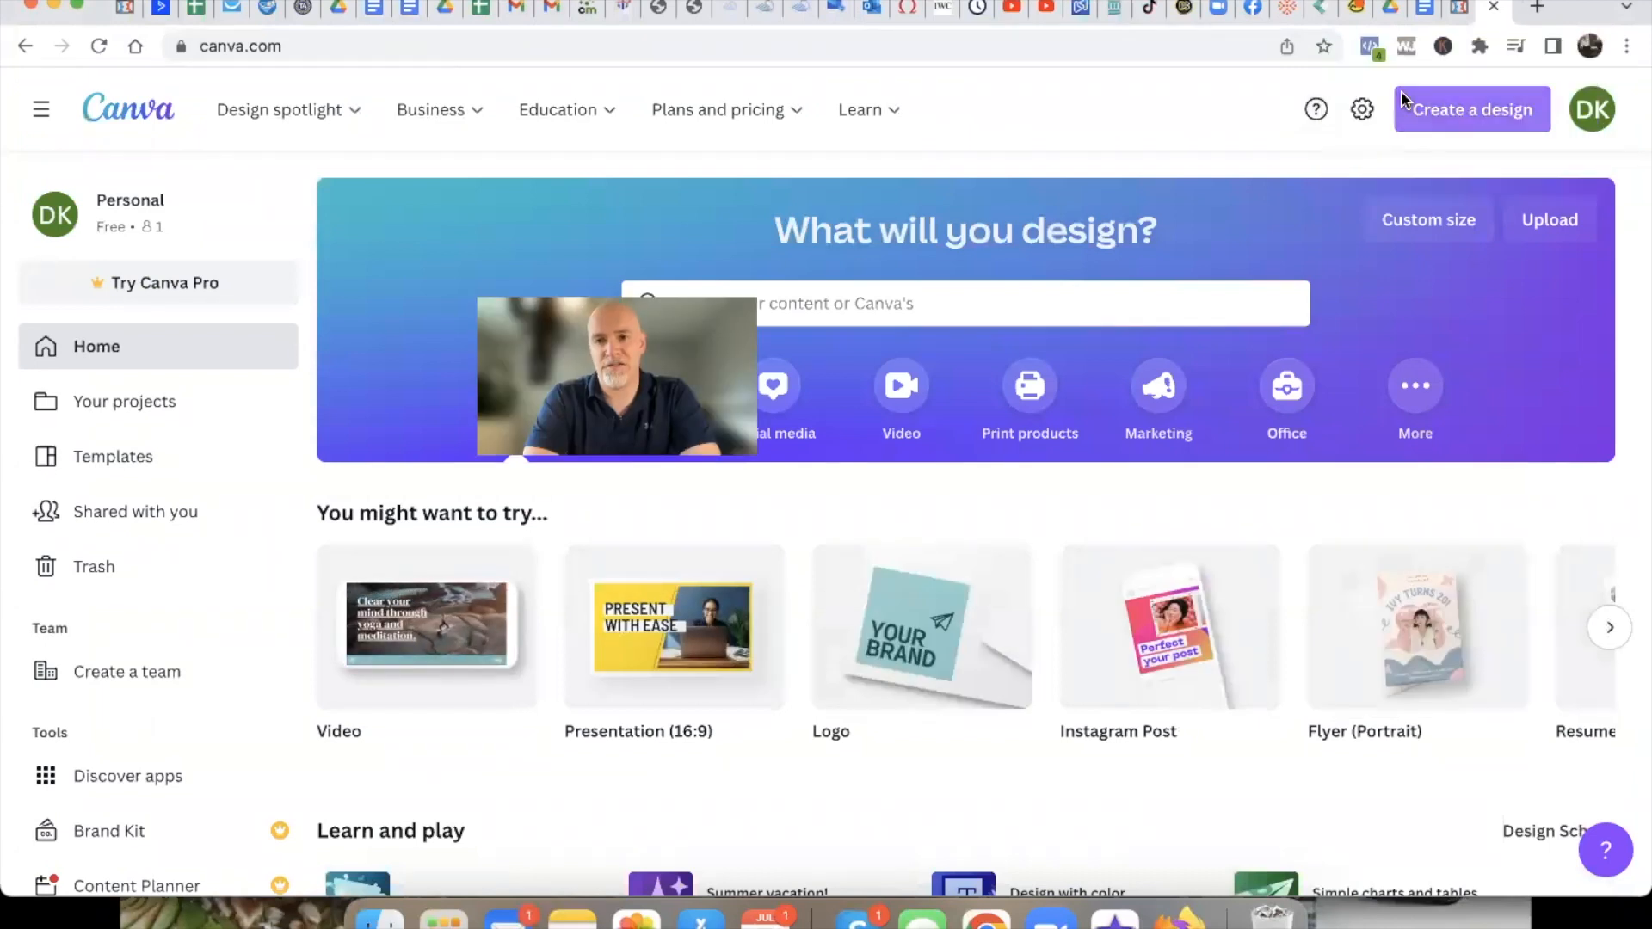
left_click(1455, 111)
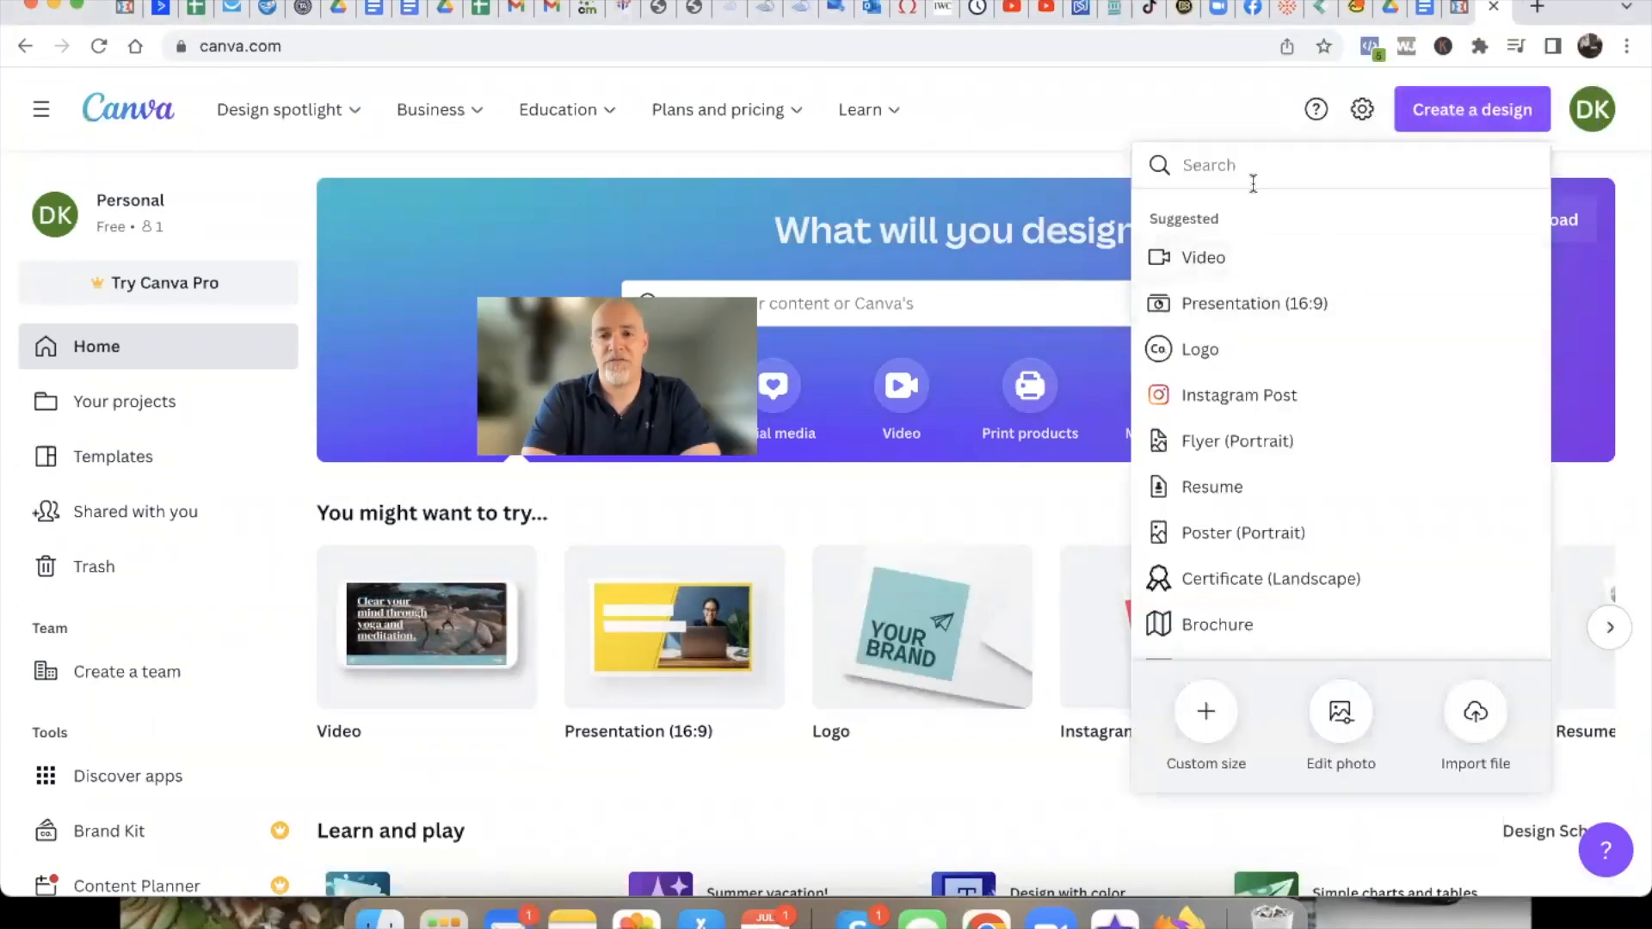
type("banner")
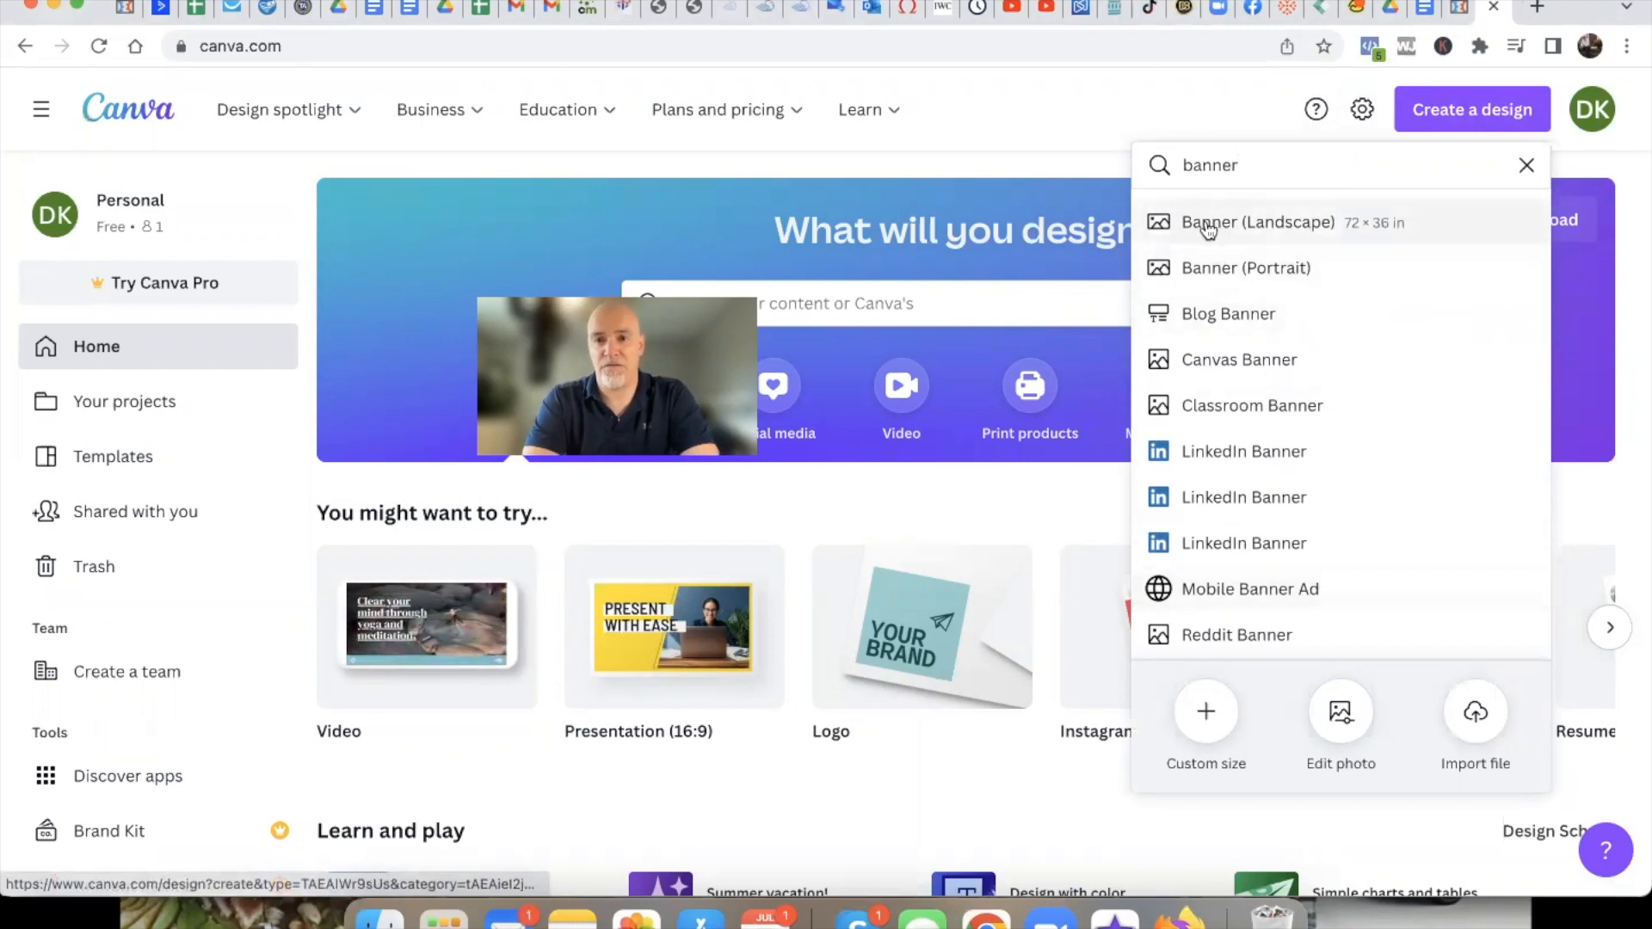
left_click(1254, 231)
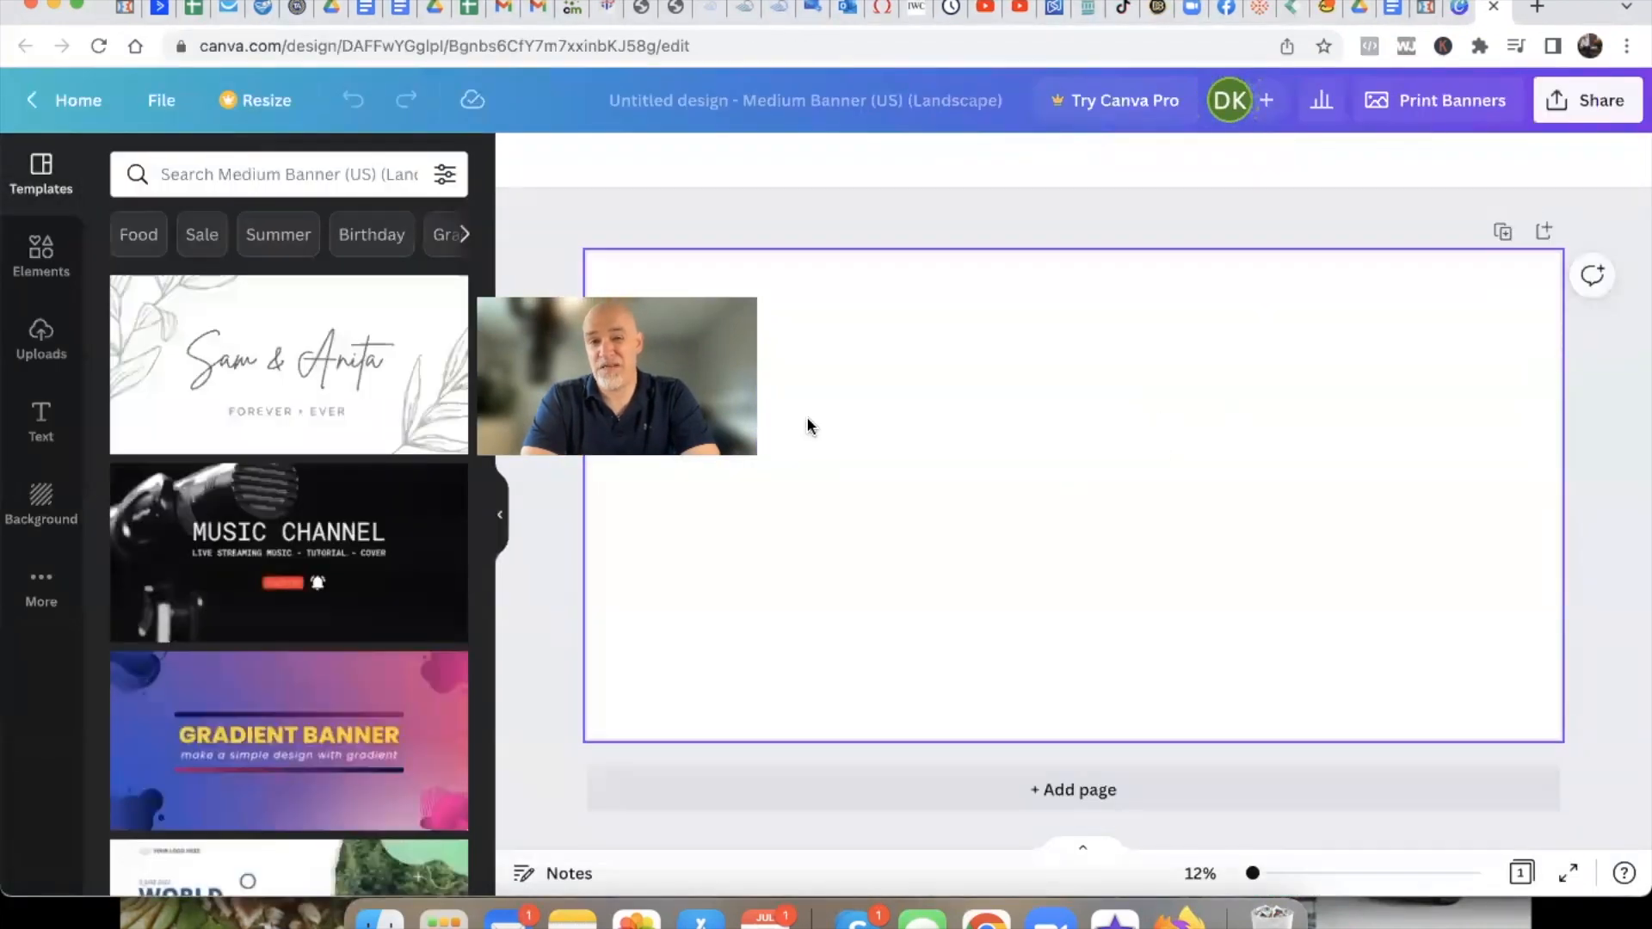
Close the Canva design, switch back to MailingBoss and save the new email template
left_click(1496, 10)
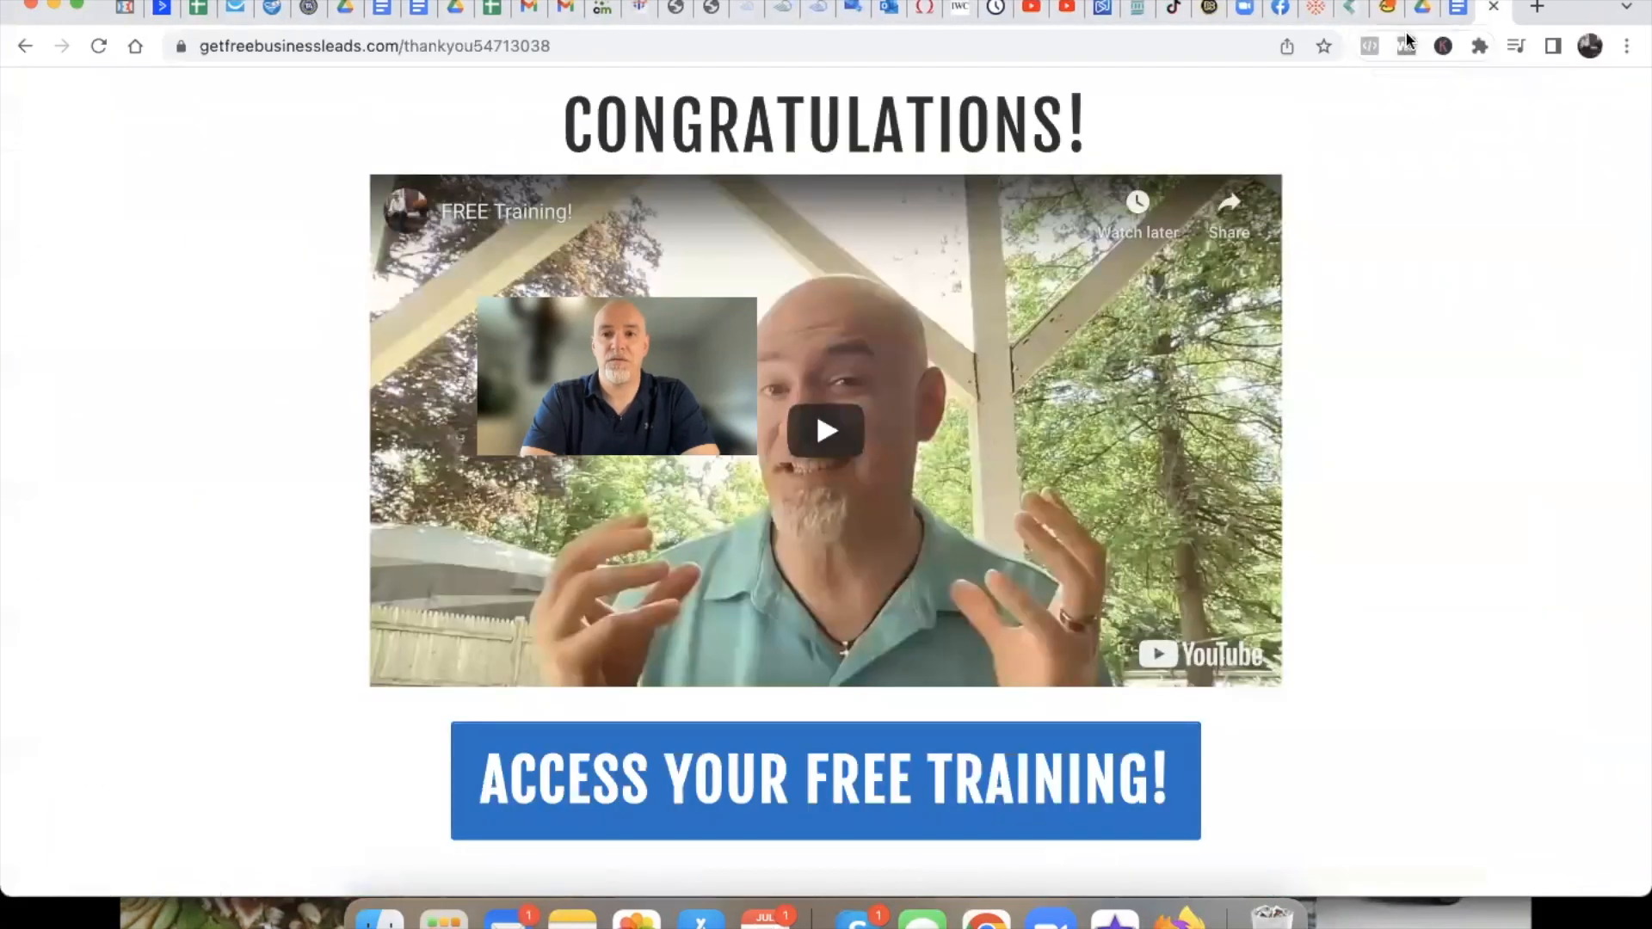
left_click(811, 18)
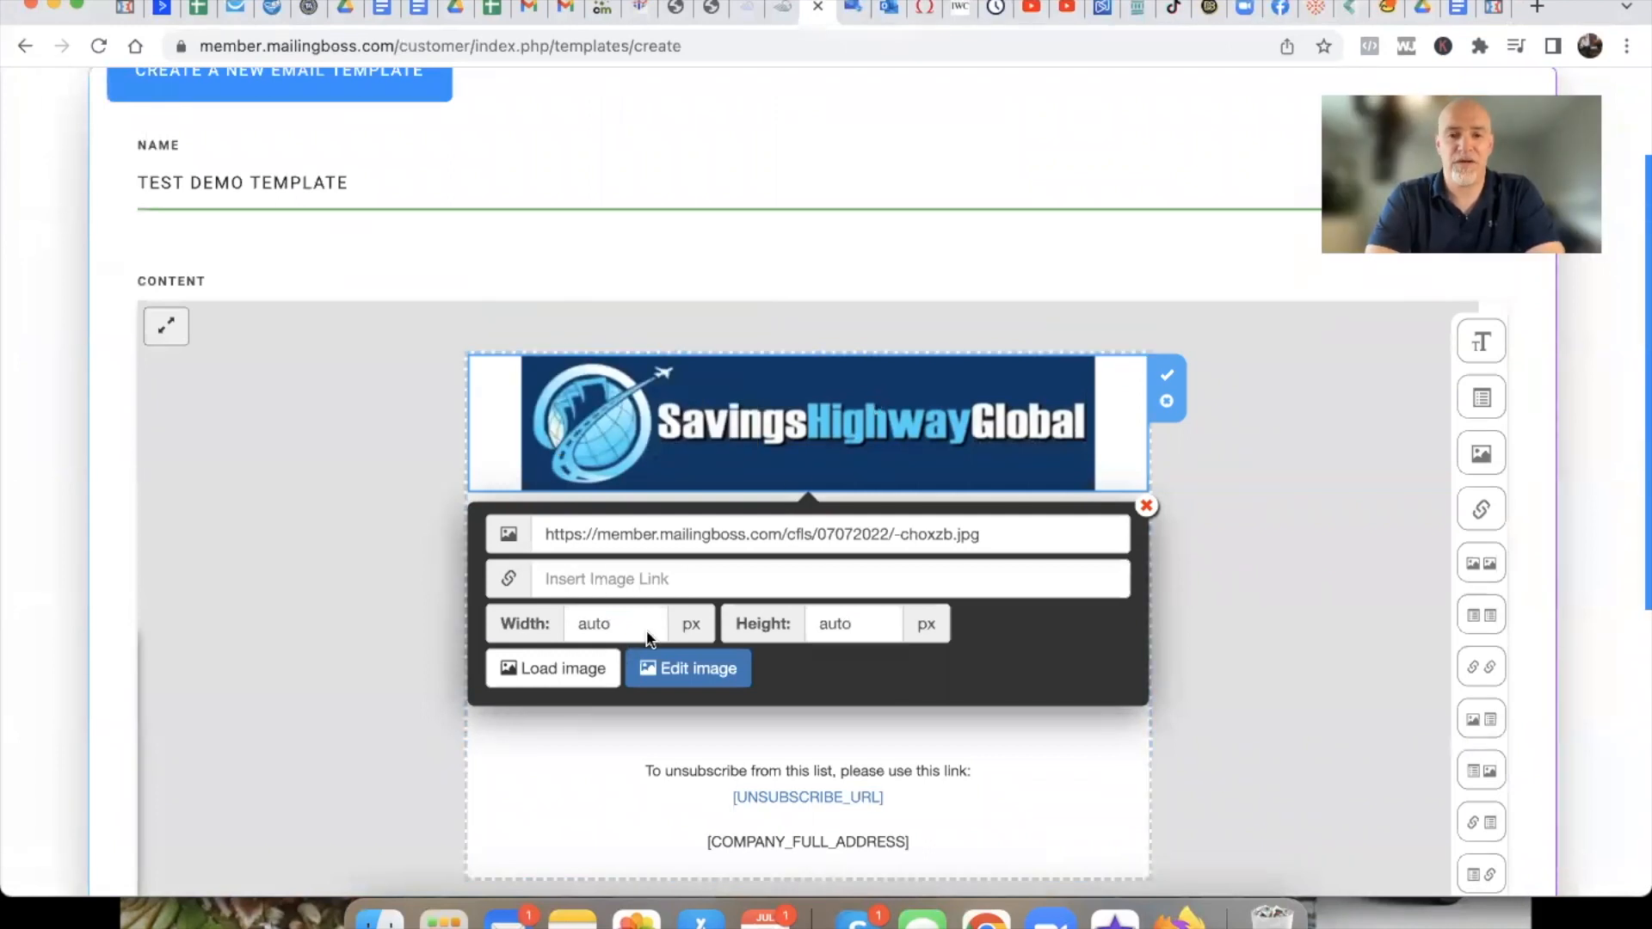
scroll(648, 630, "down", 6)
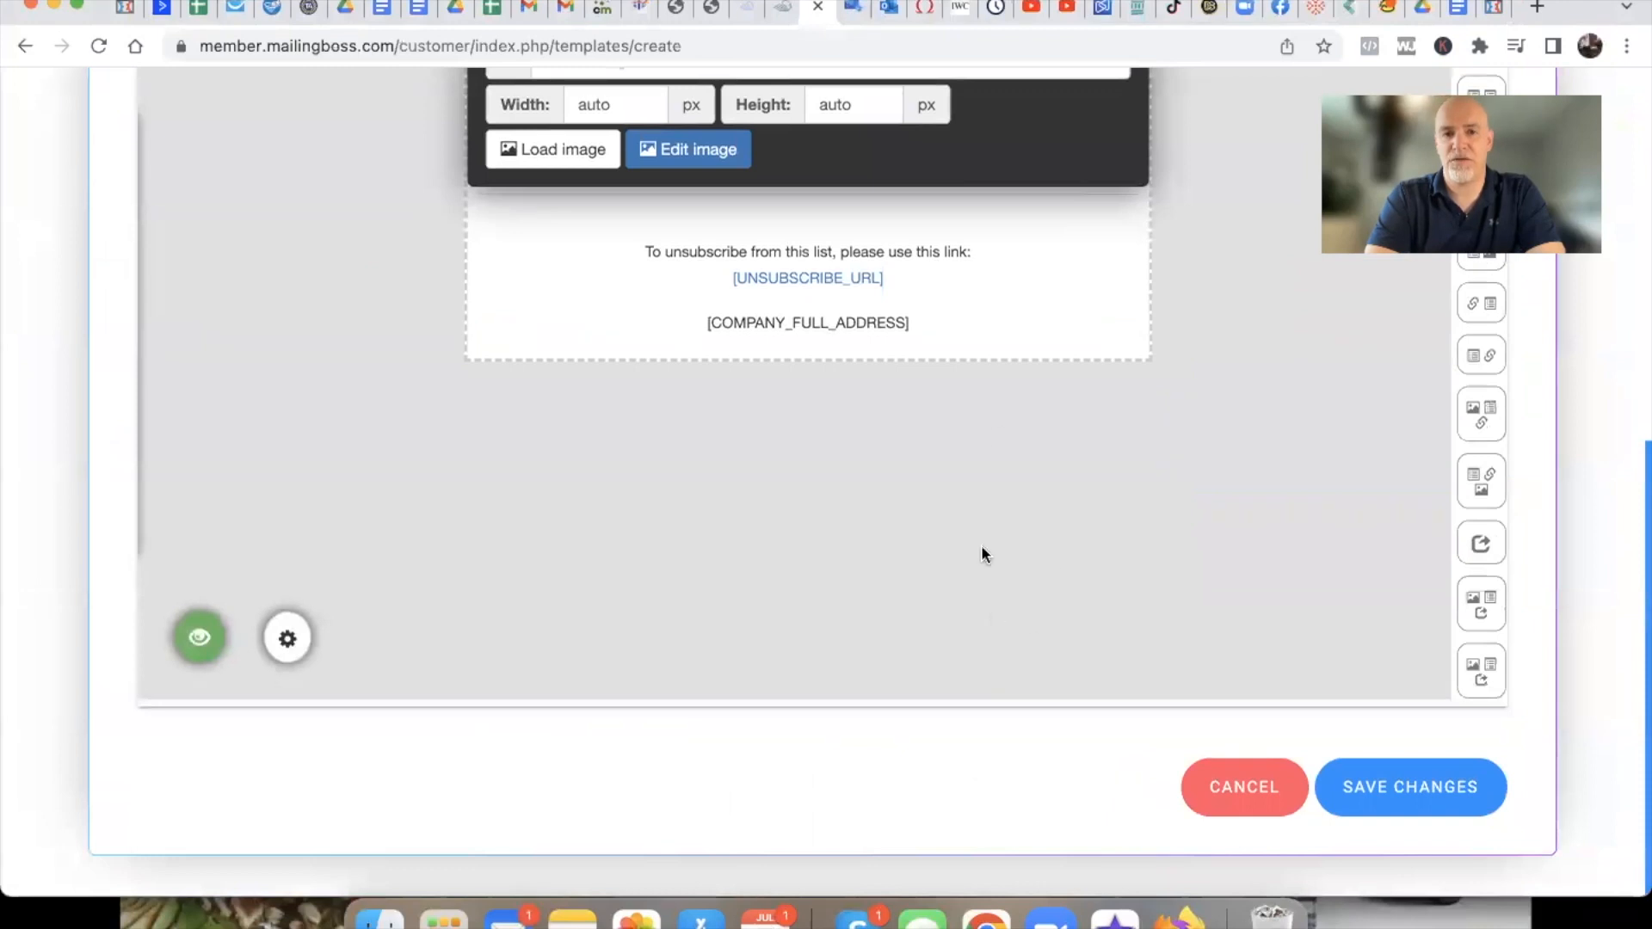
left_click(1363, 793)
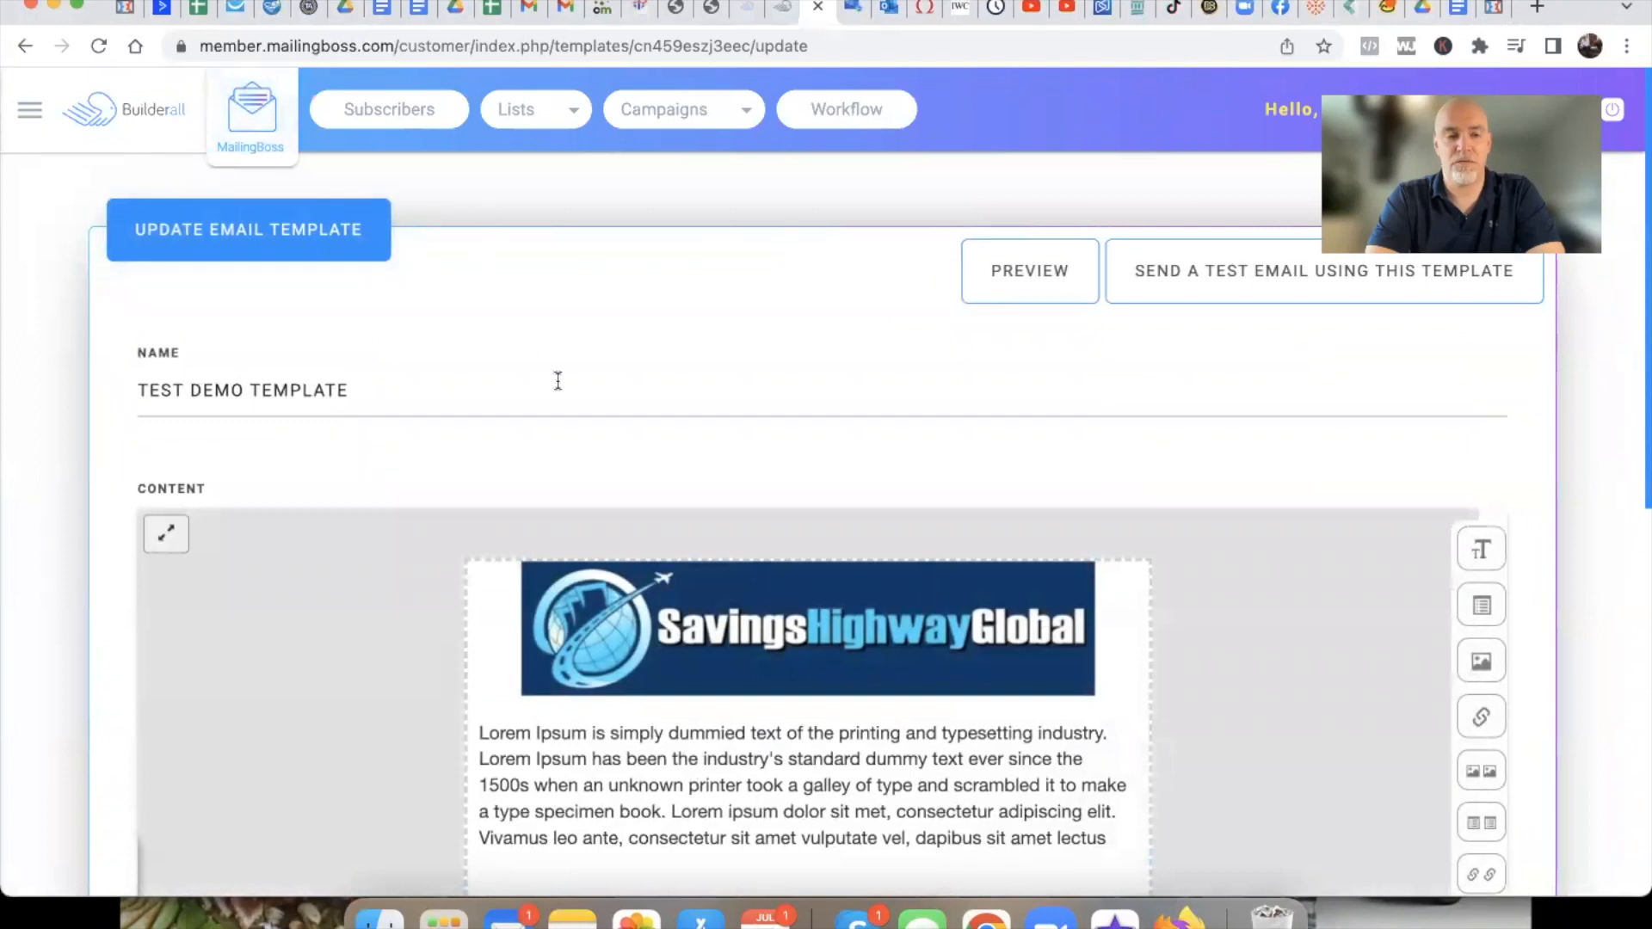
Go to the My templates page and open DK Template for editing
scroll(558, 379, "down", 1)
left_click(19, 100)
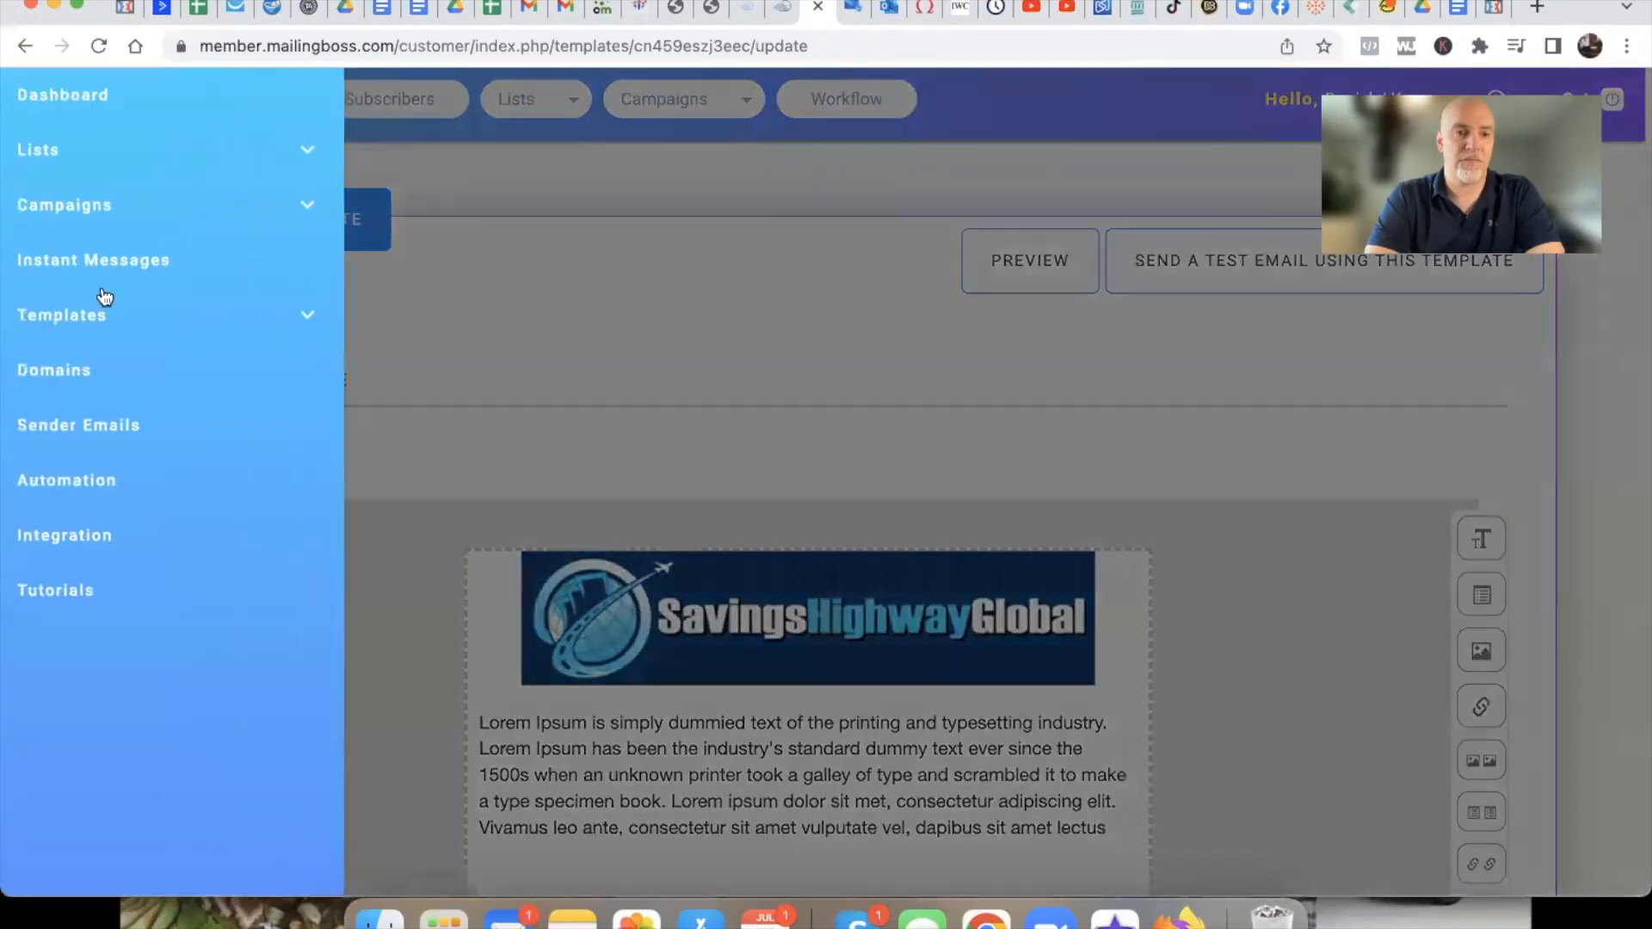
left_click(81, 316)
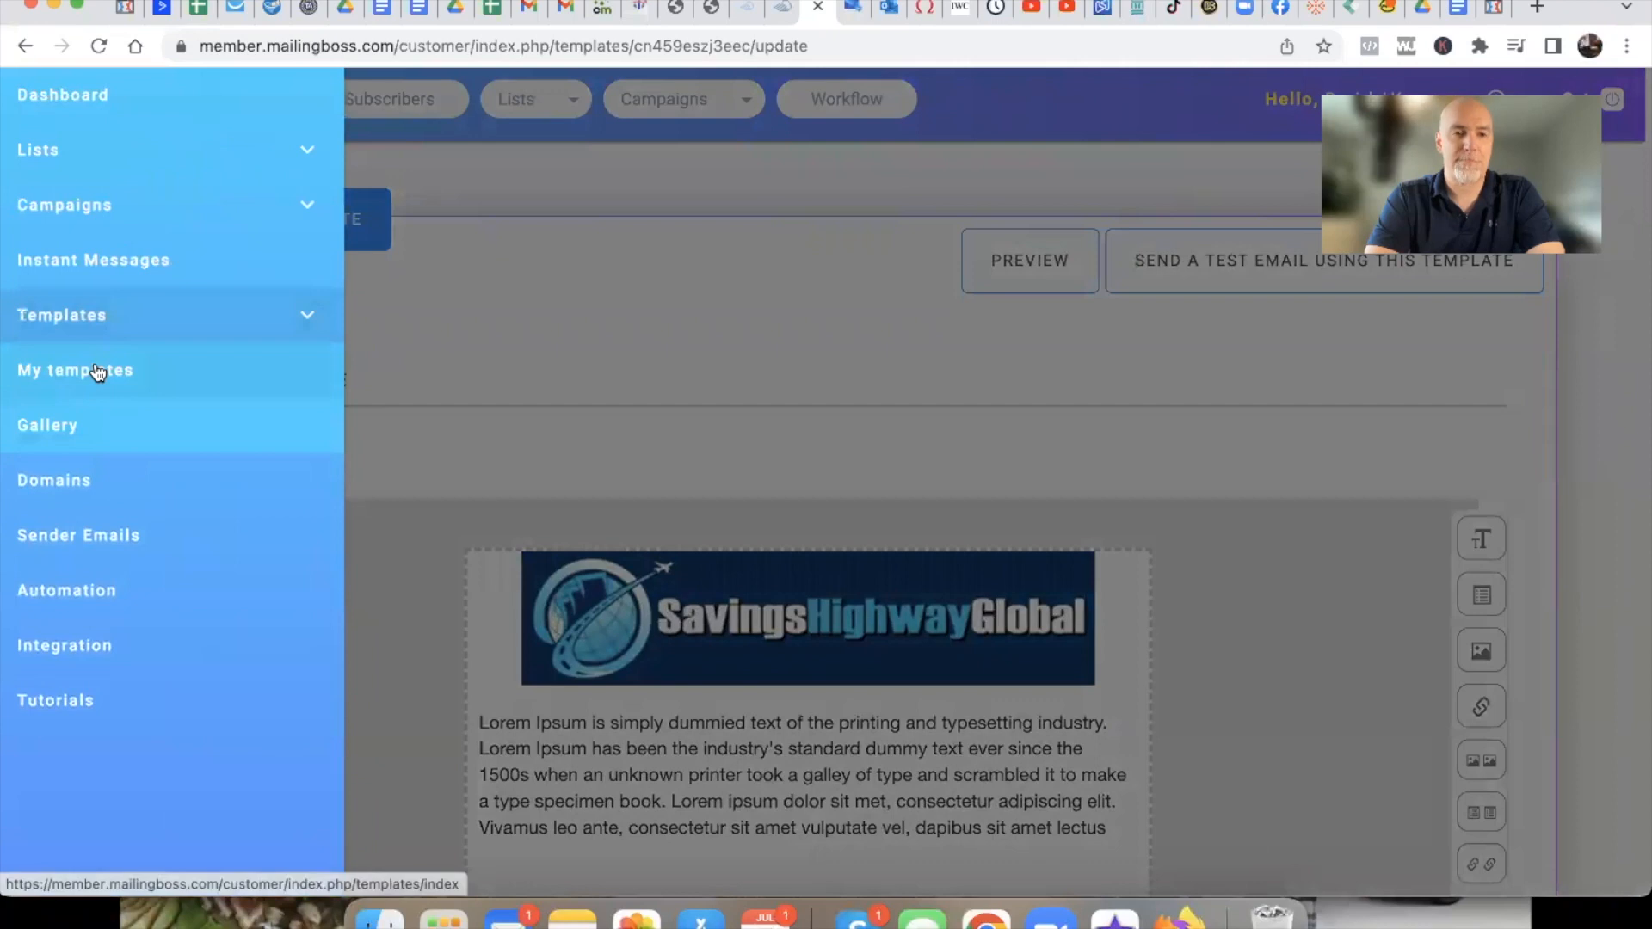
left_click(97, 372)
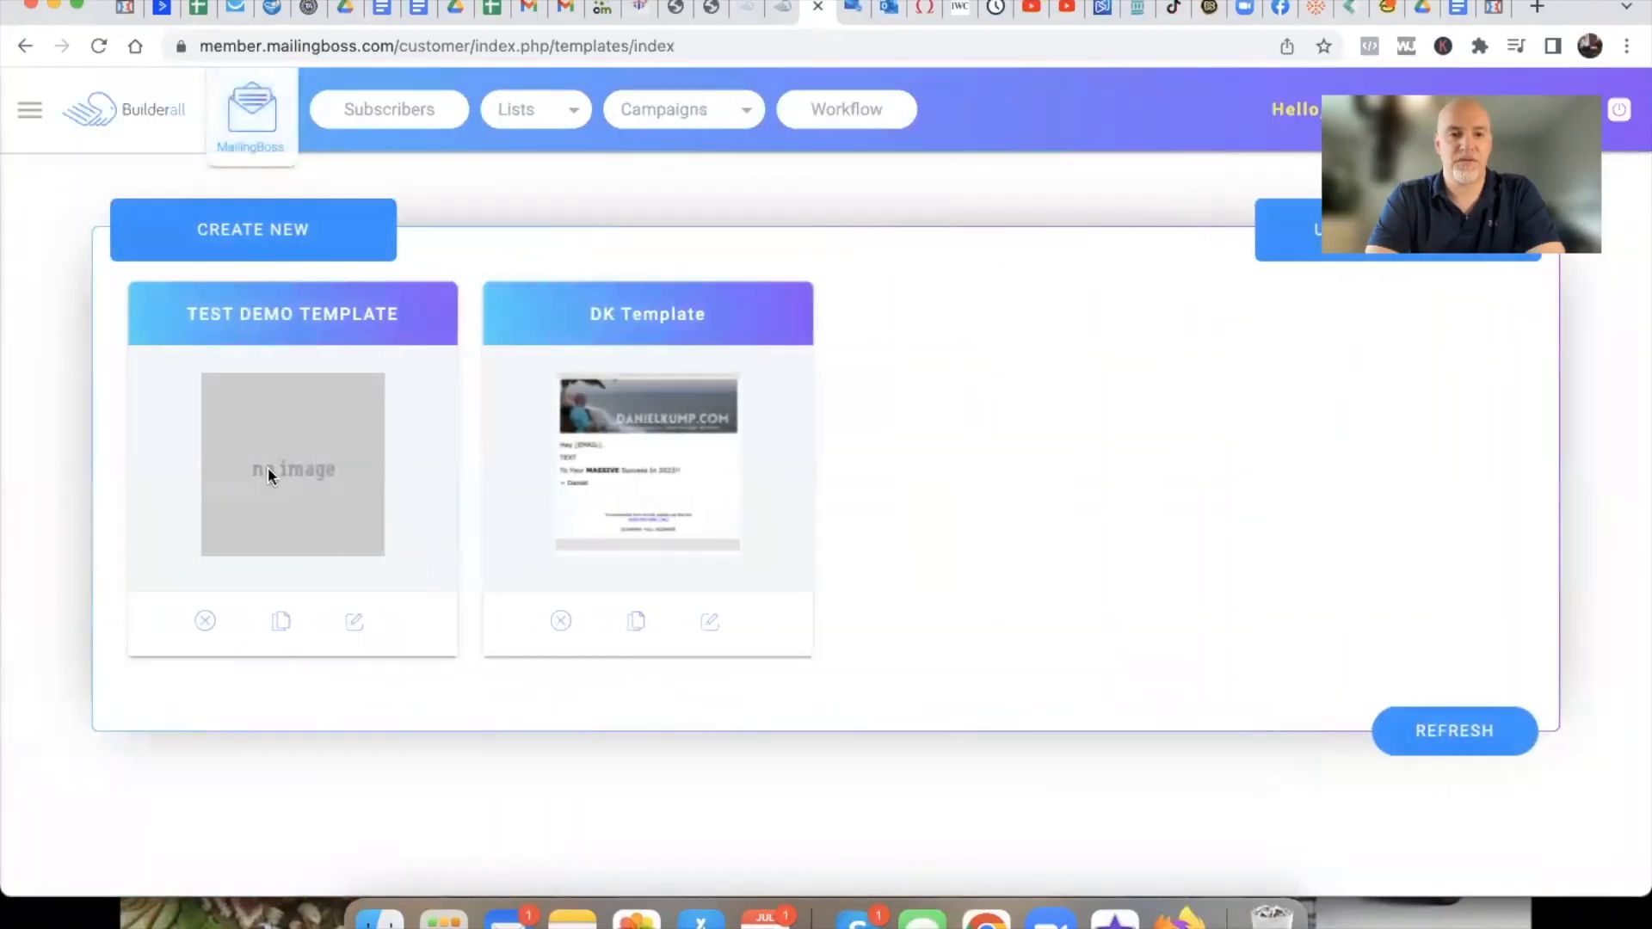
left_click(711, 623)
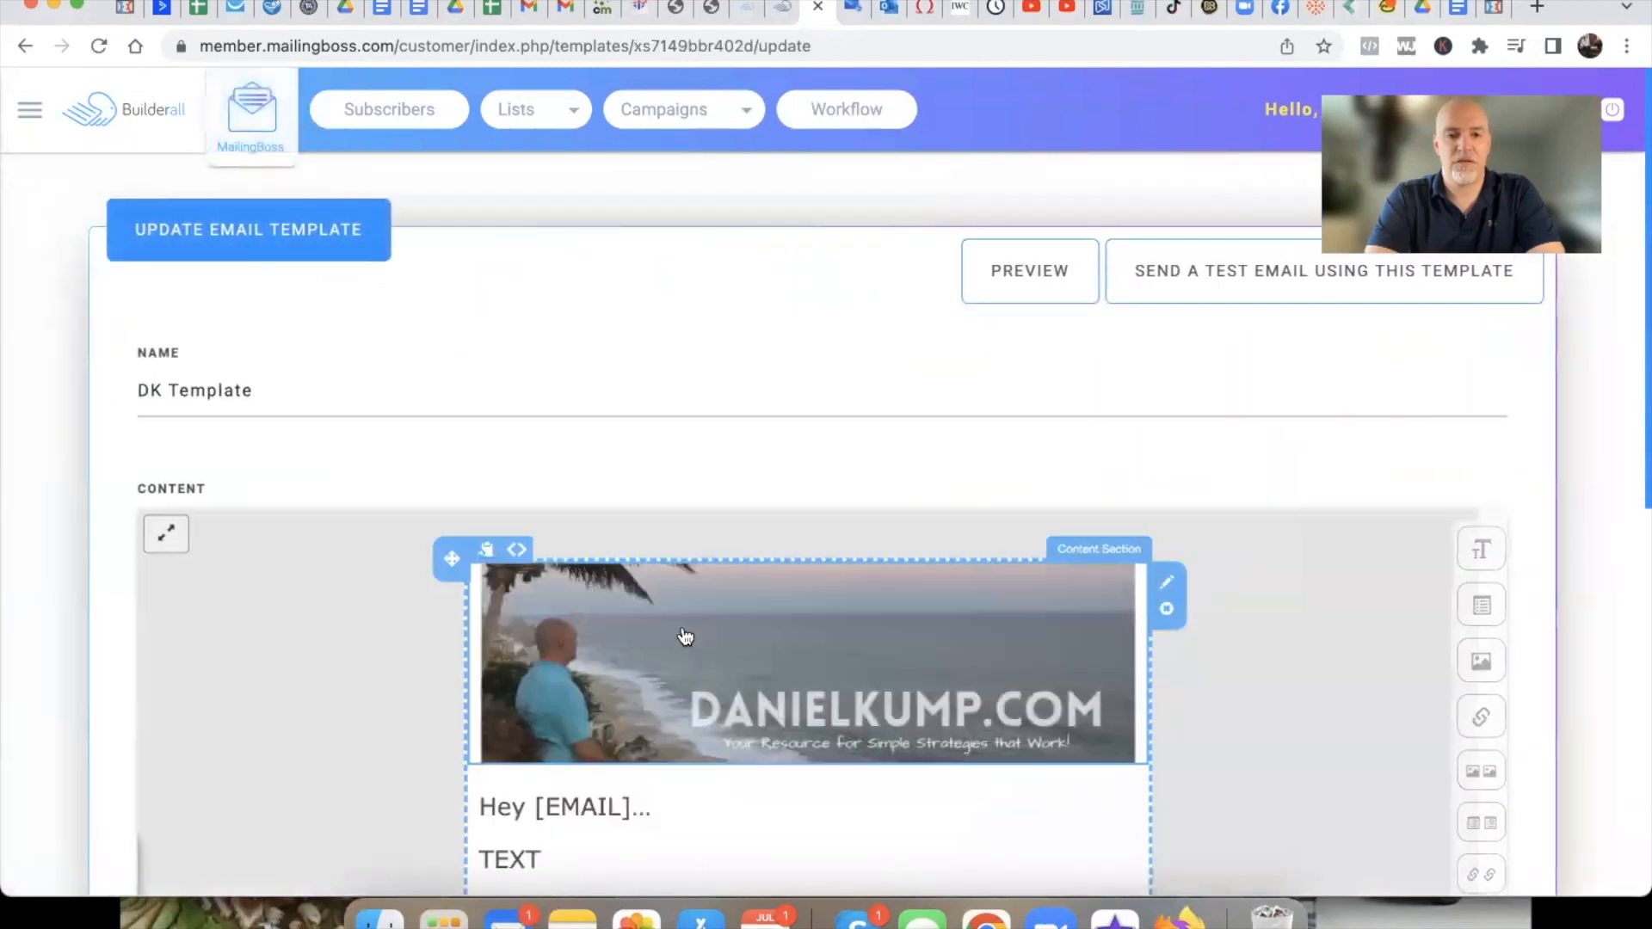
Copy the image URL of DK Template's header banner and return to the My templates page
scroll(685, 666, "down", 3)
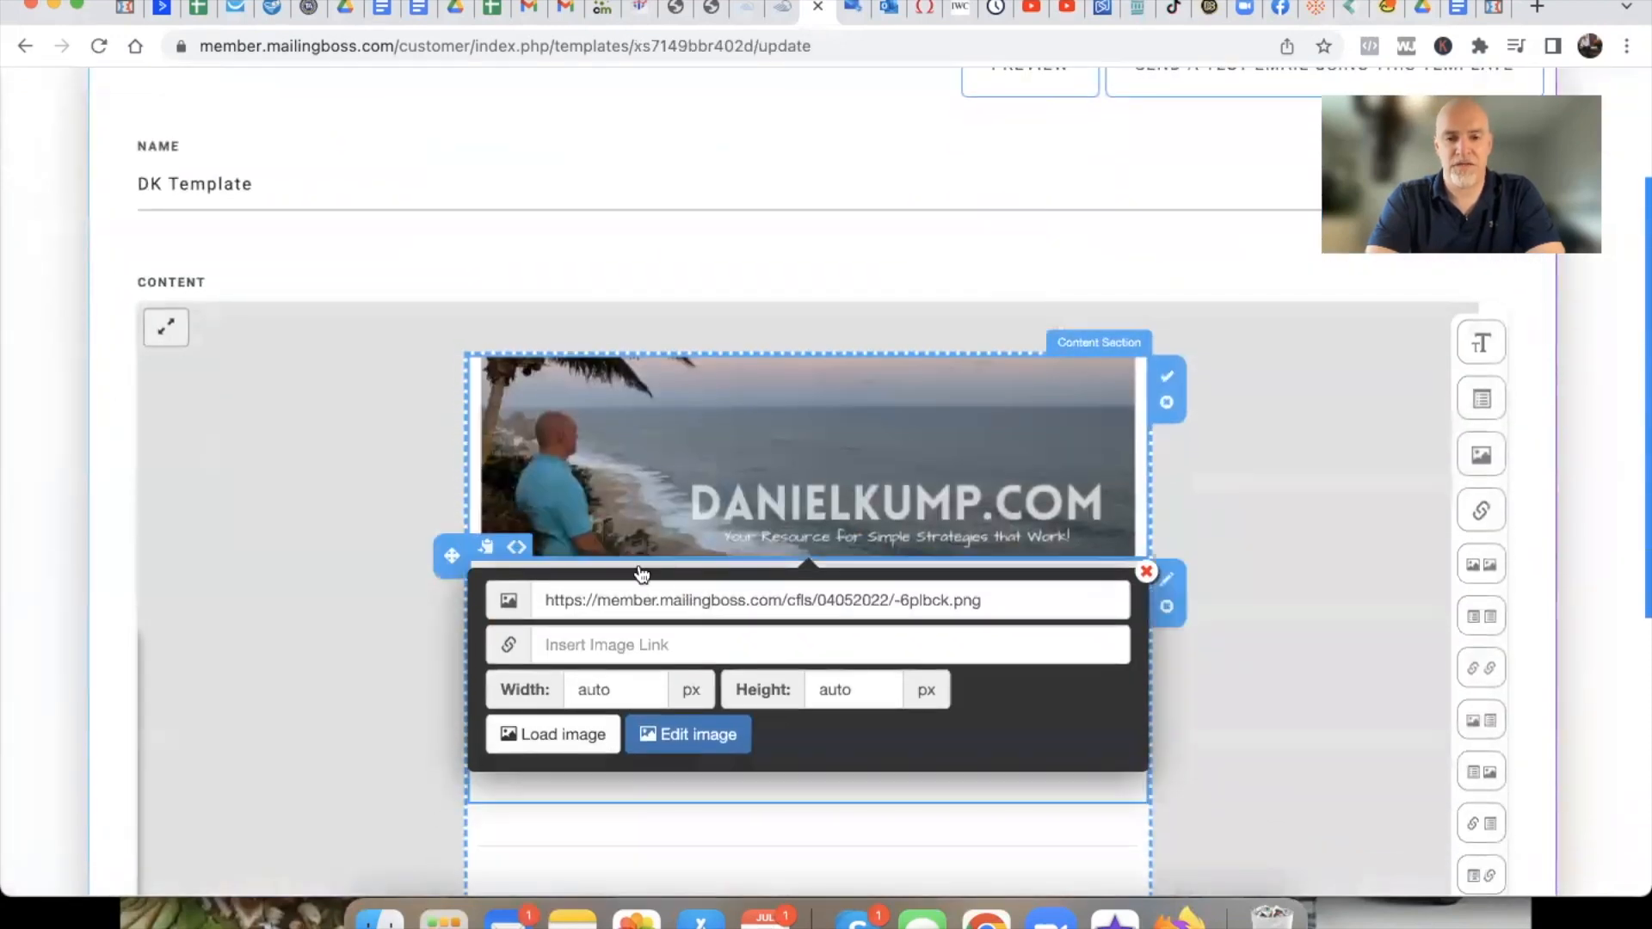
double_click(659, 600)
triple_click(660, 600)
key("super+c")
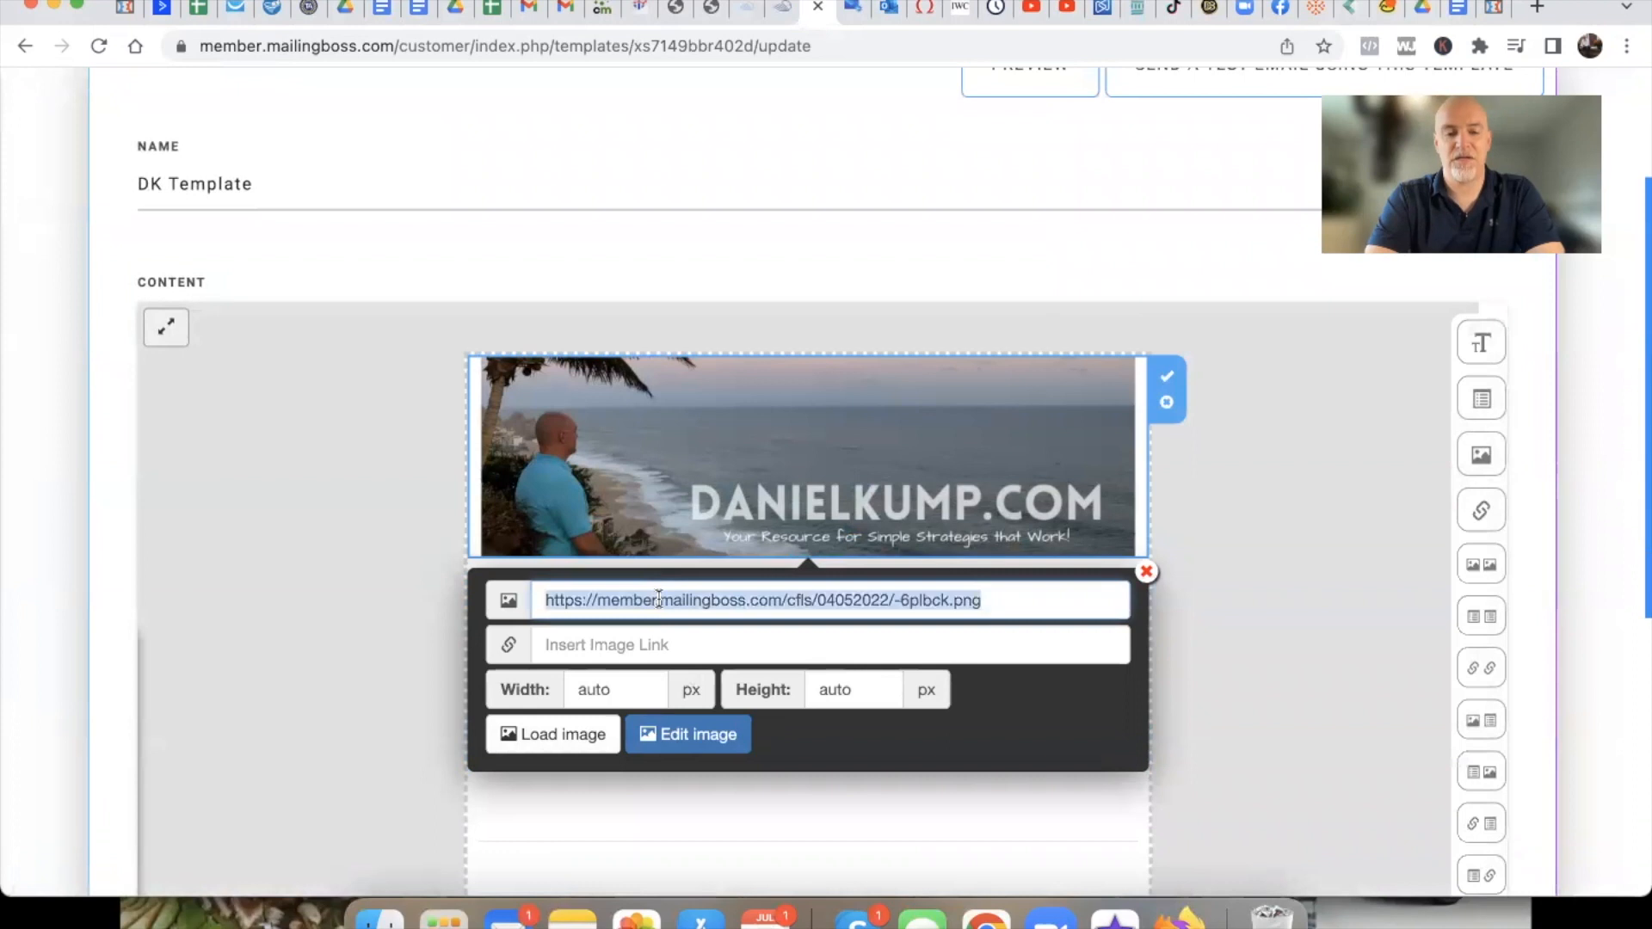
key("Escape")
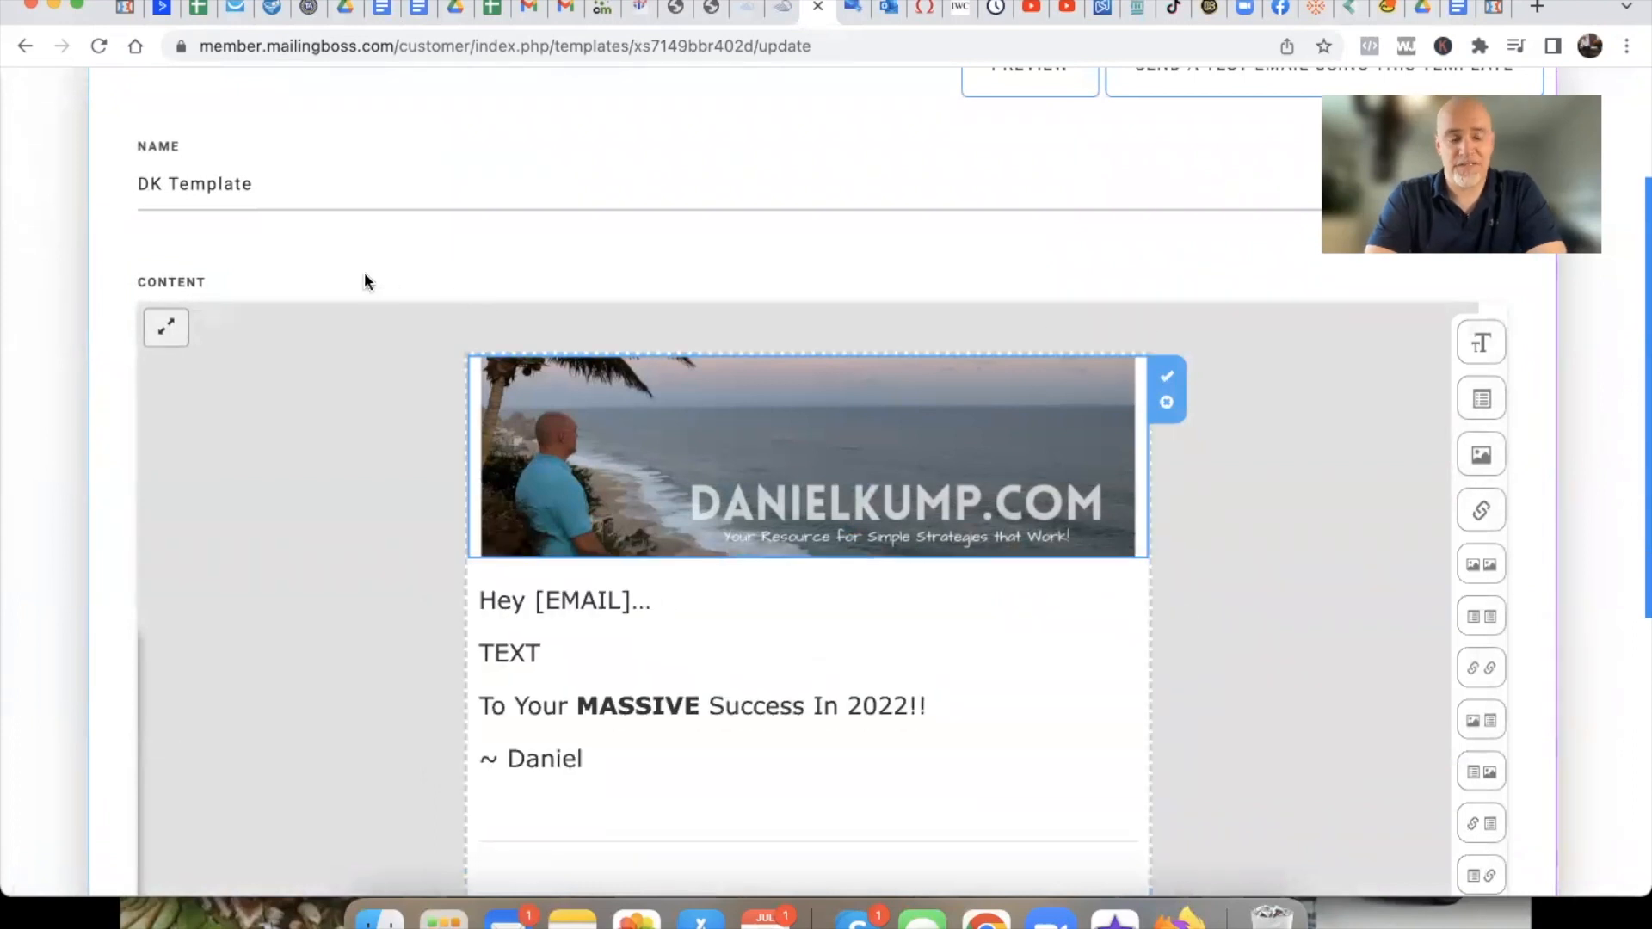
scroll(198, 198, "up", 3)
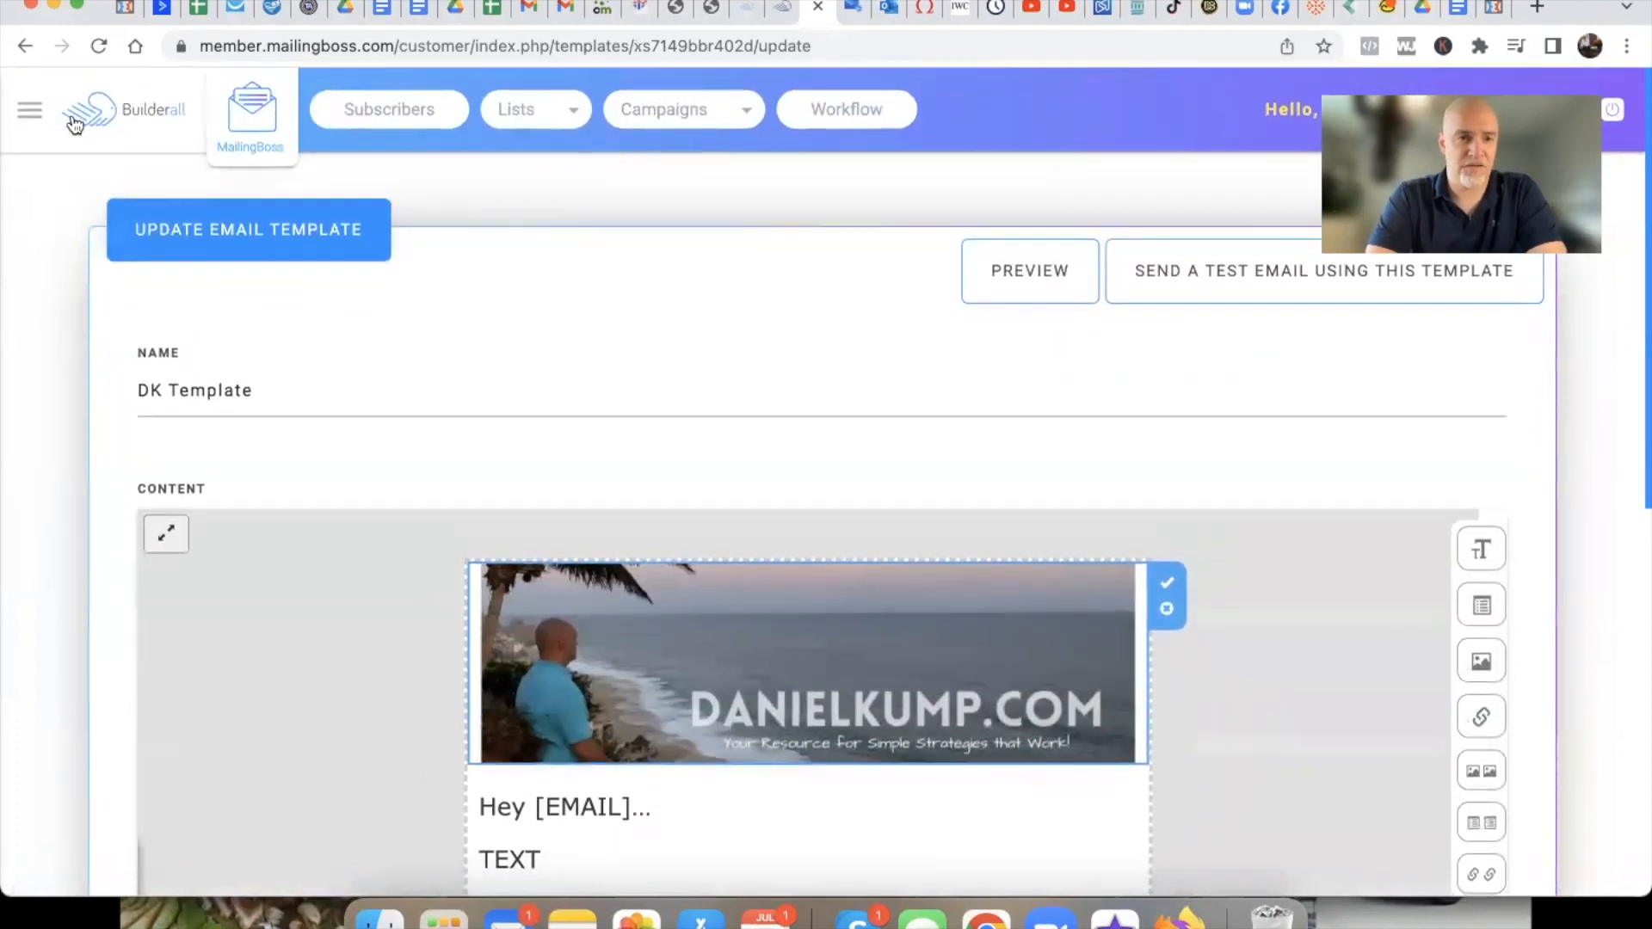
left_click(27, 53)
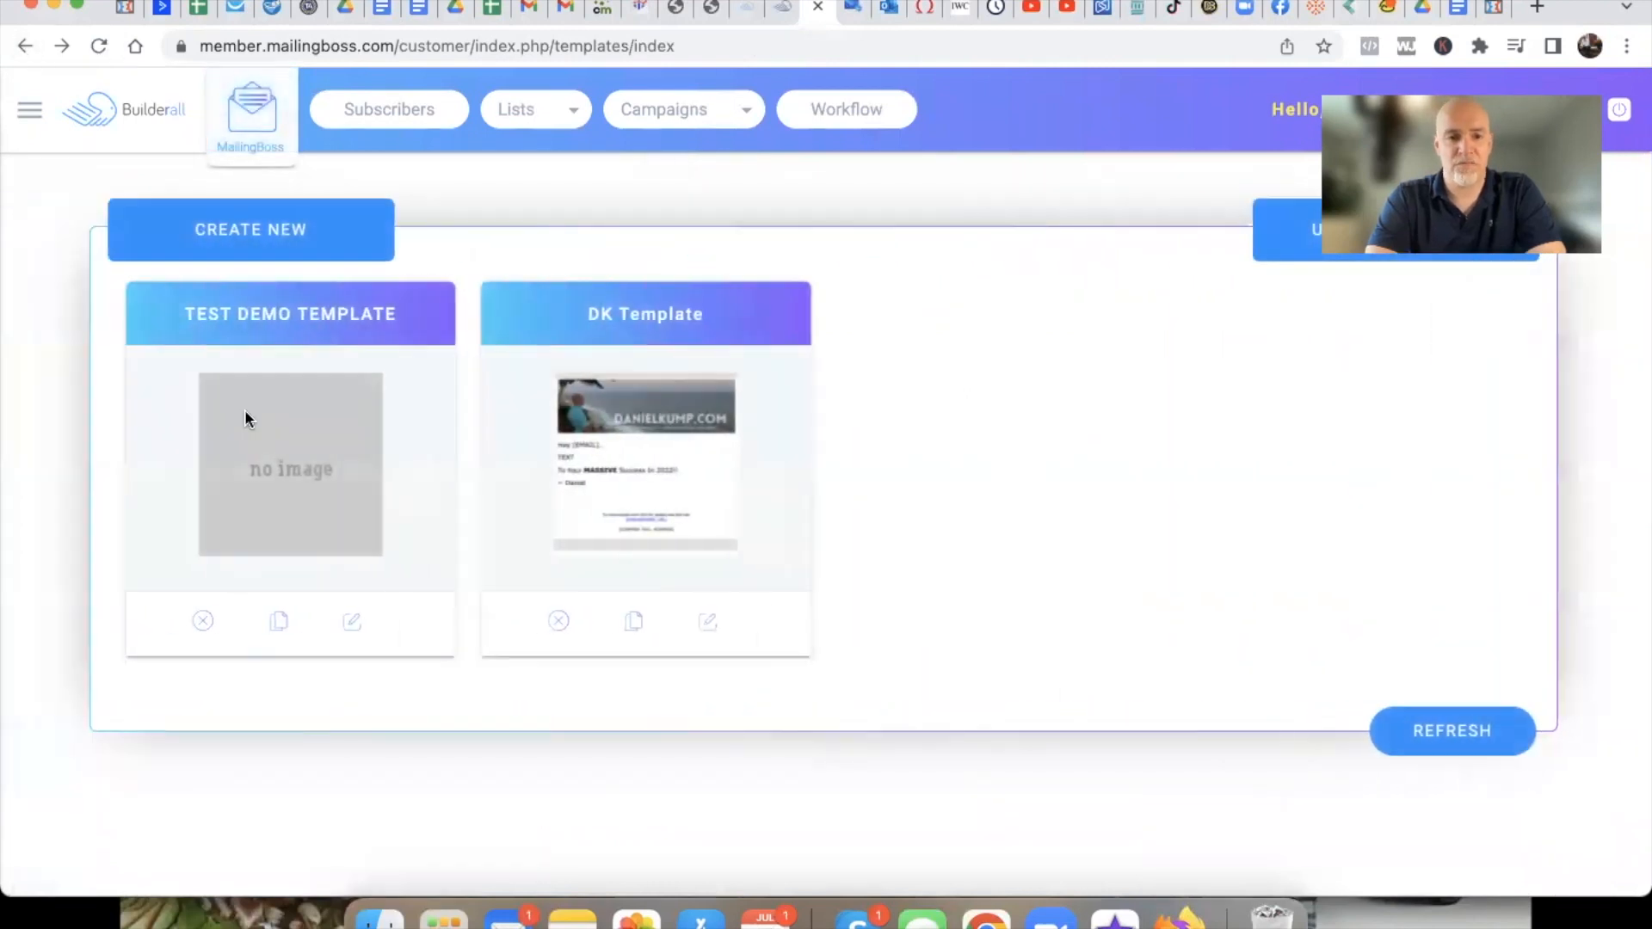
Open TEST DEMO TEMPLATE for editing and replace its header image with the copied DK Template banner URL
left_click(353, 623)
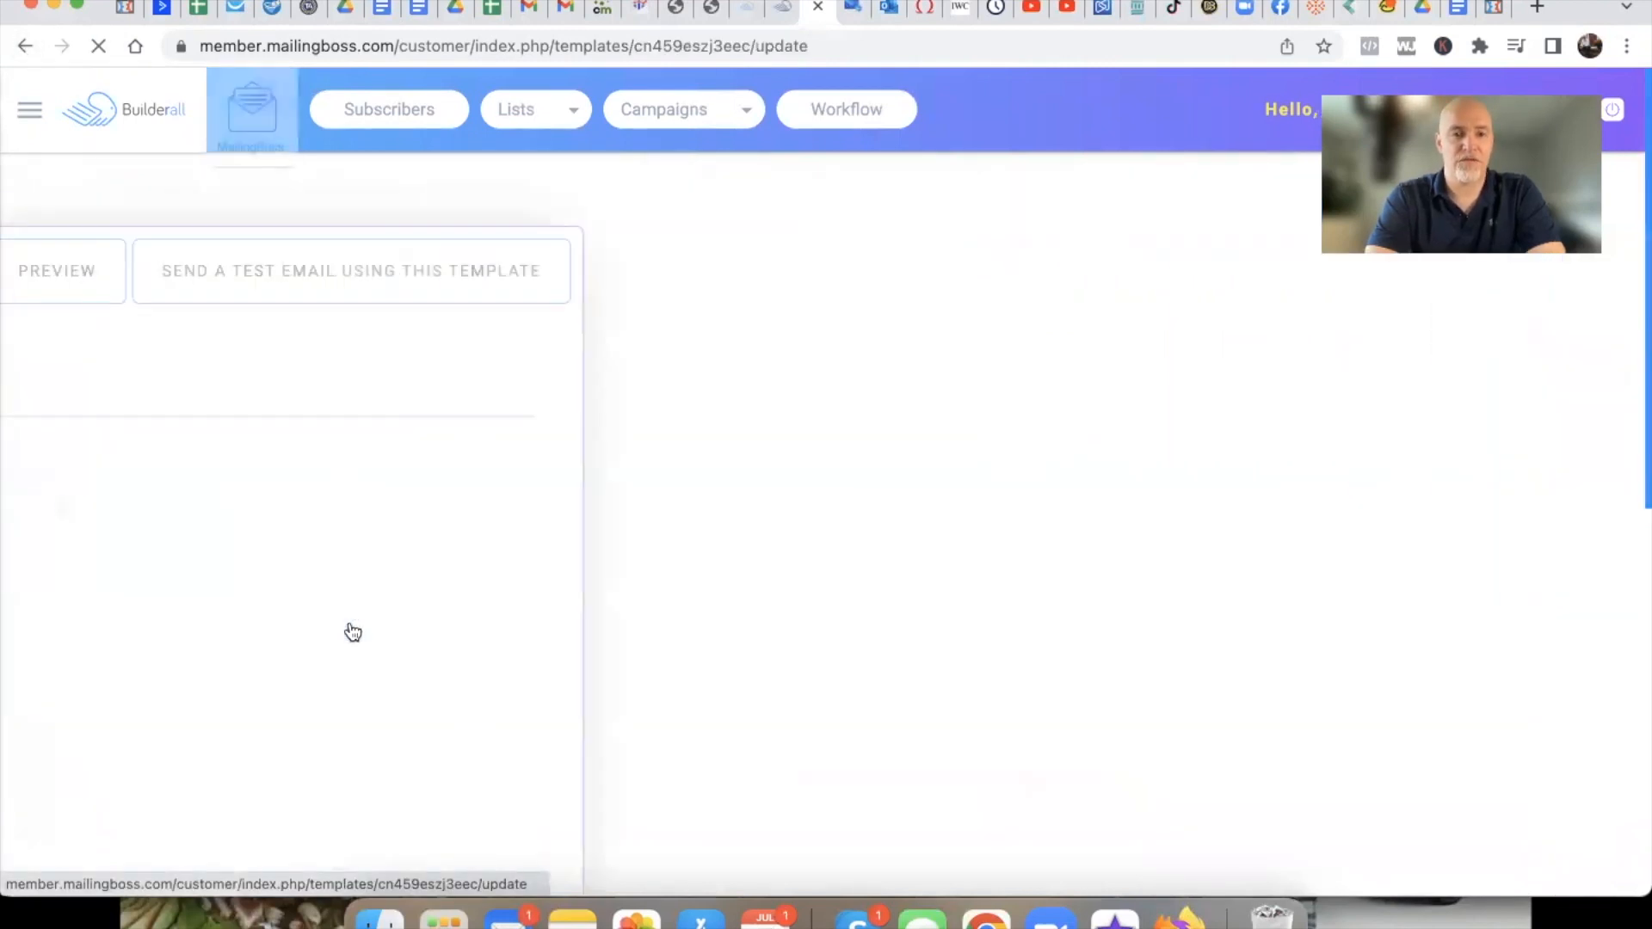
scroll(526, 733, "down", 2)
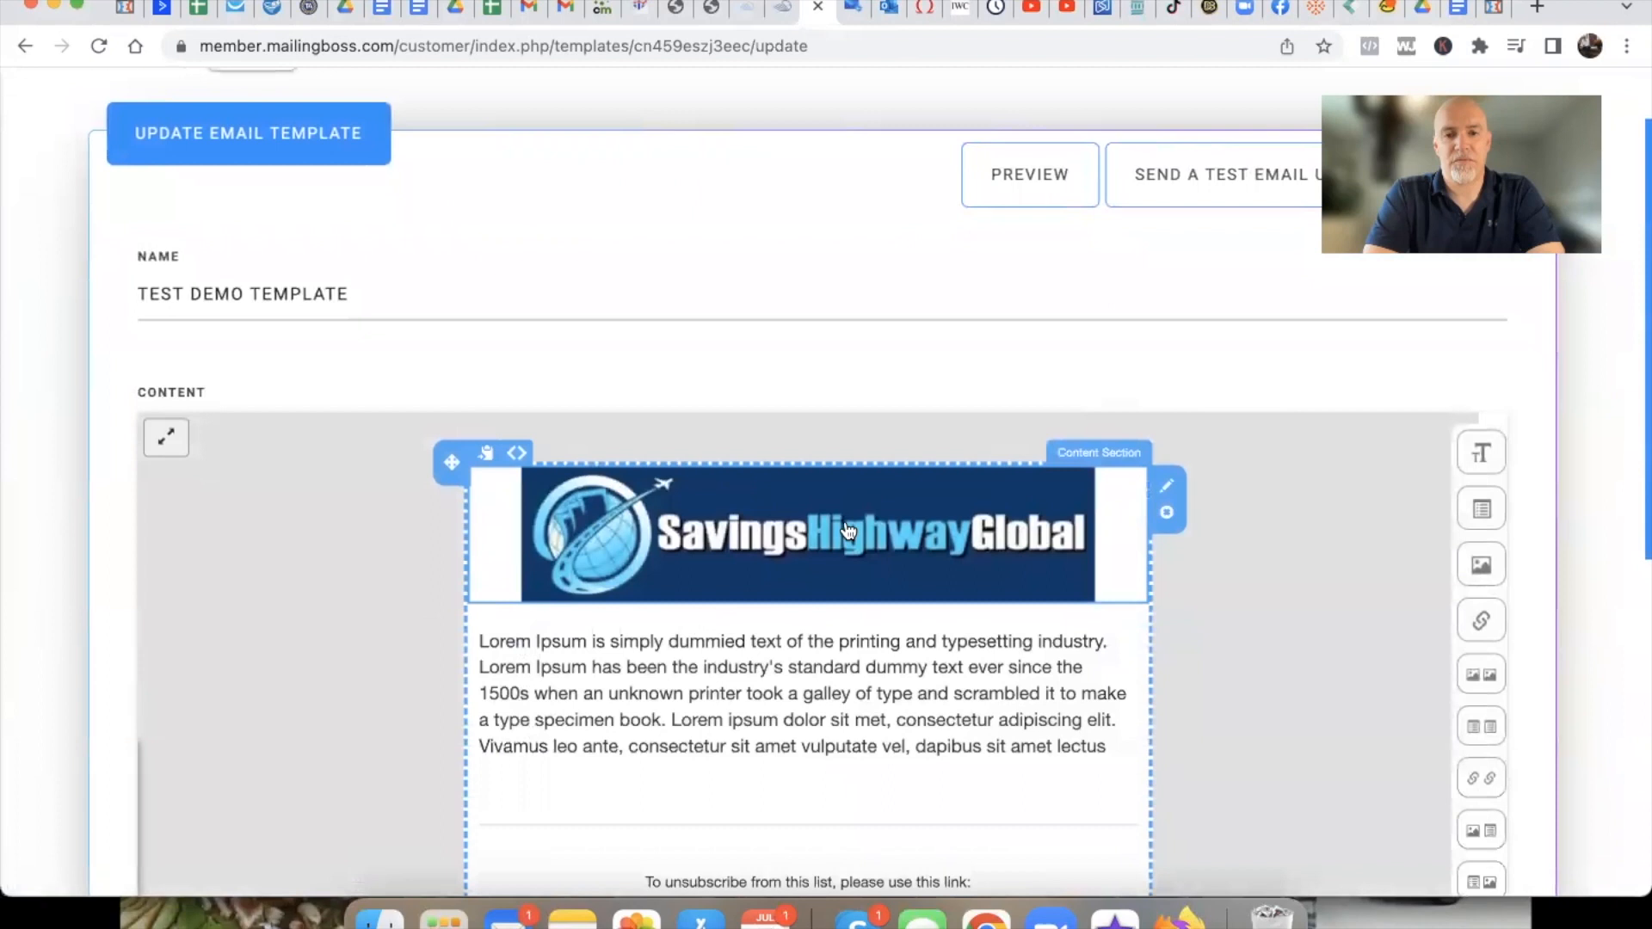
left_click(849, 537)
left_click(769, 644)
key("super+a")
key("BackSpace")
key("super+v")
key("Return")
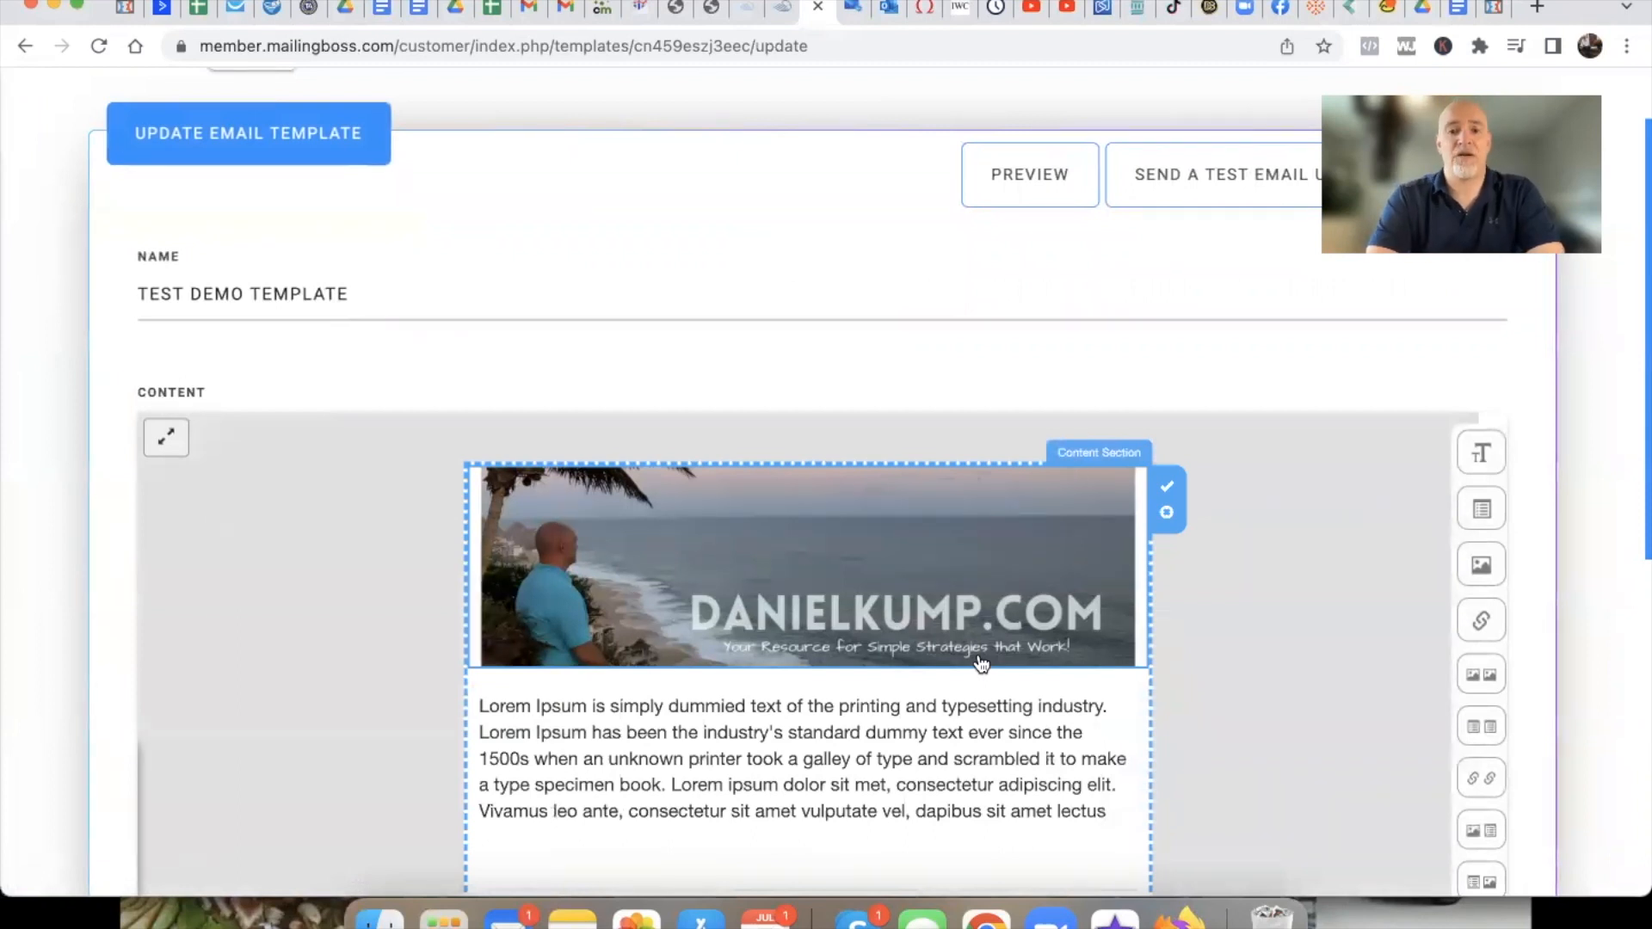
Replace the placeholder body text with the greeting "Hey [EMAIL]..." and start a new paragraph below it
scroll(981, 663, "down", 2)
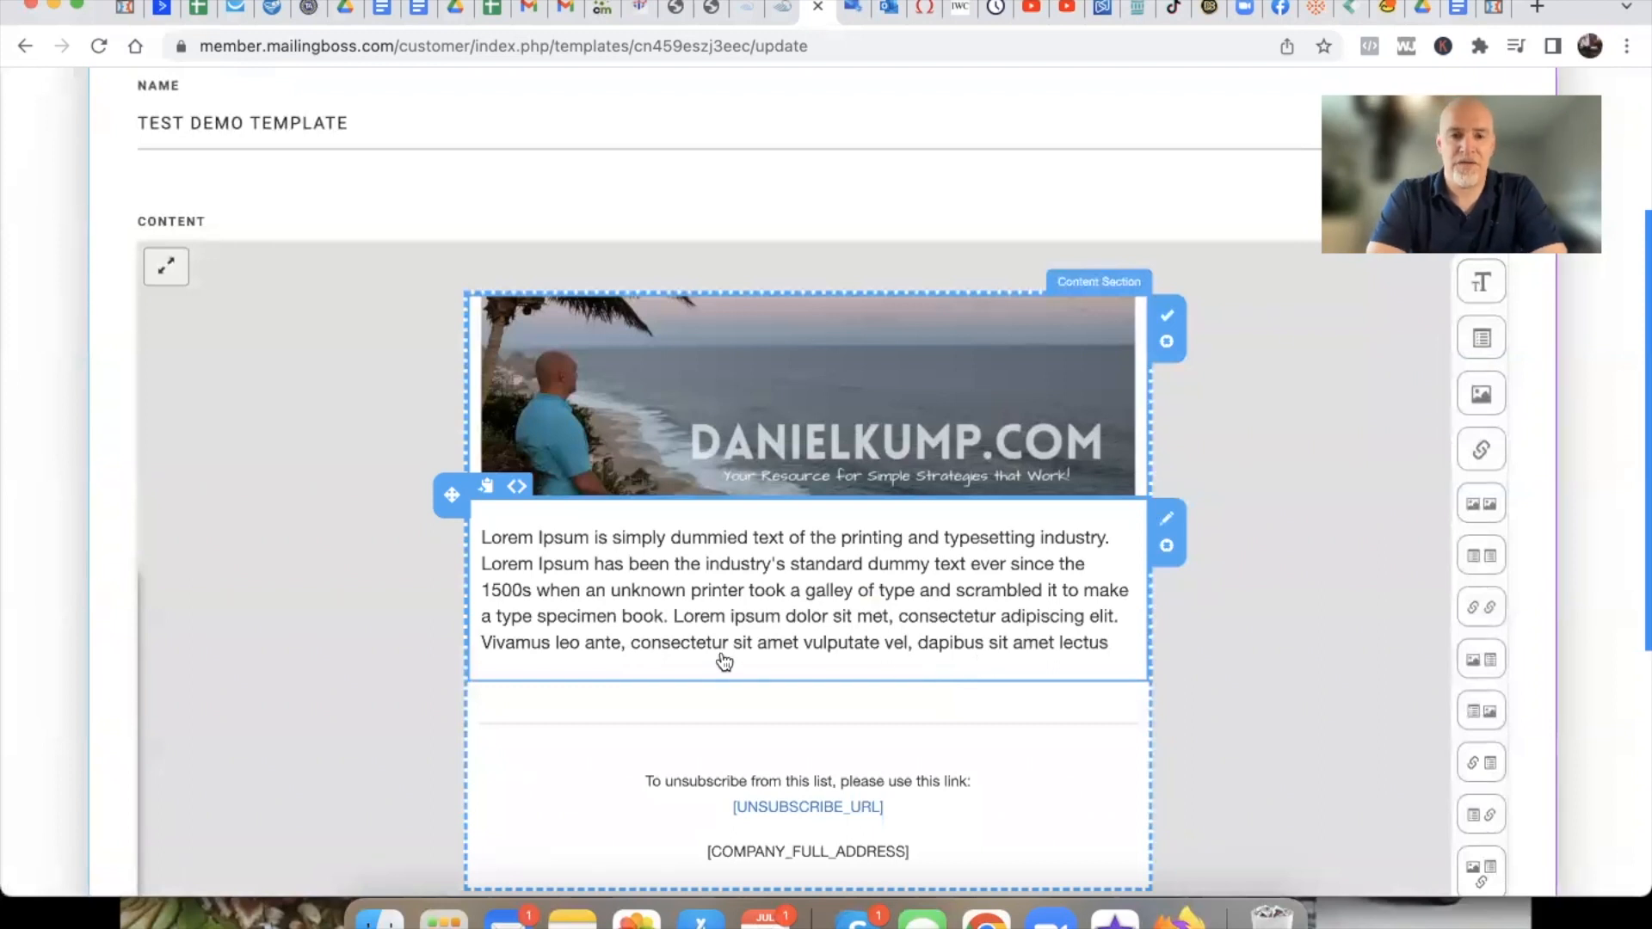
triple_click(756, 567)
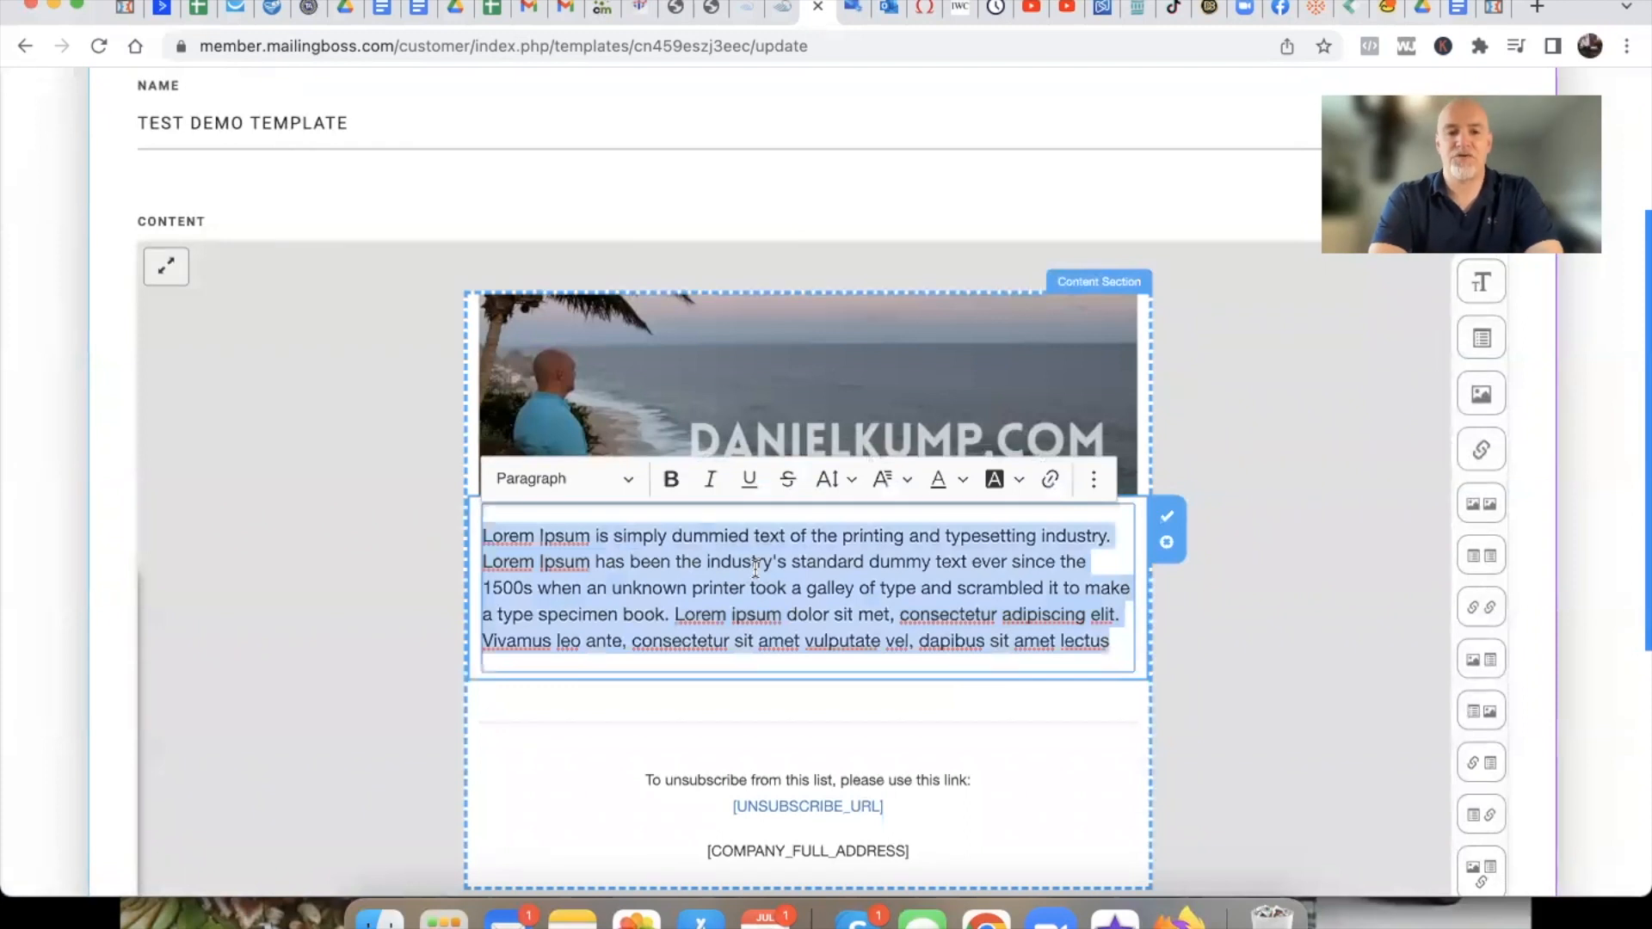
type("Hey ")
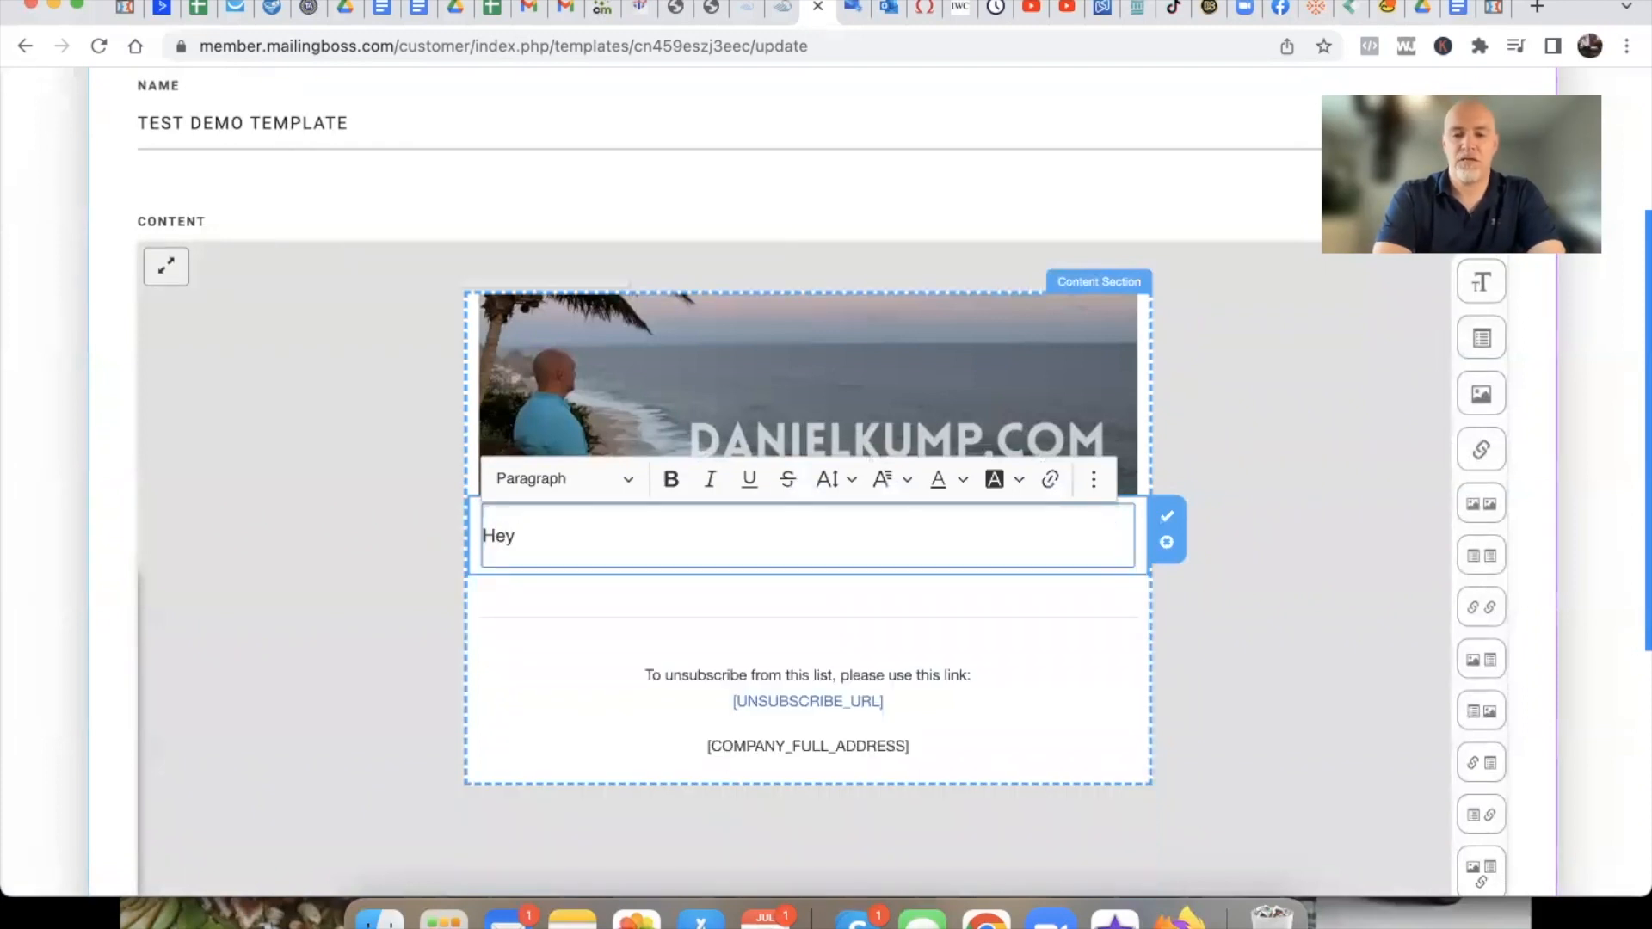
type("[EMAIL")
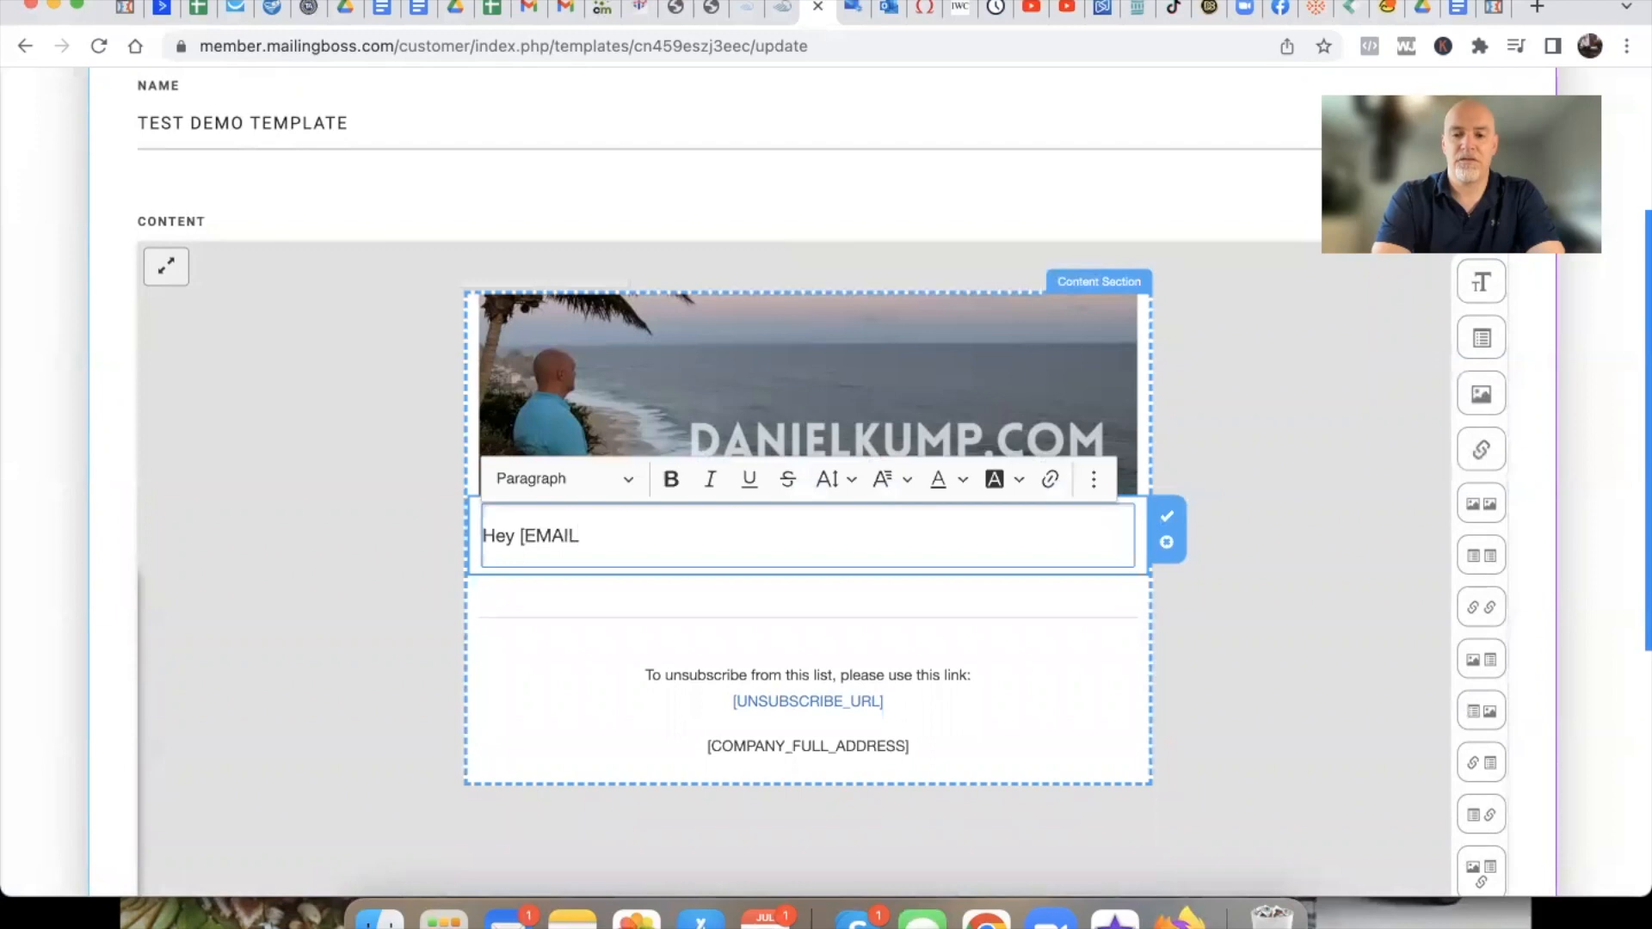
type("]...")
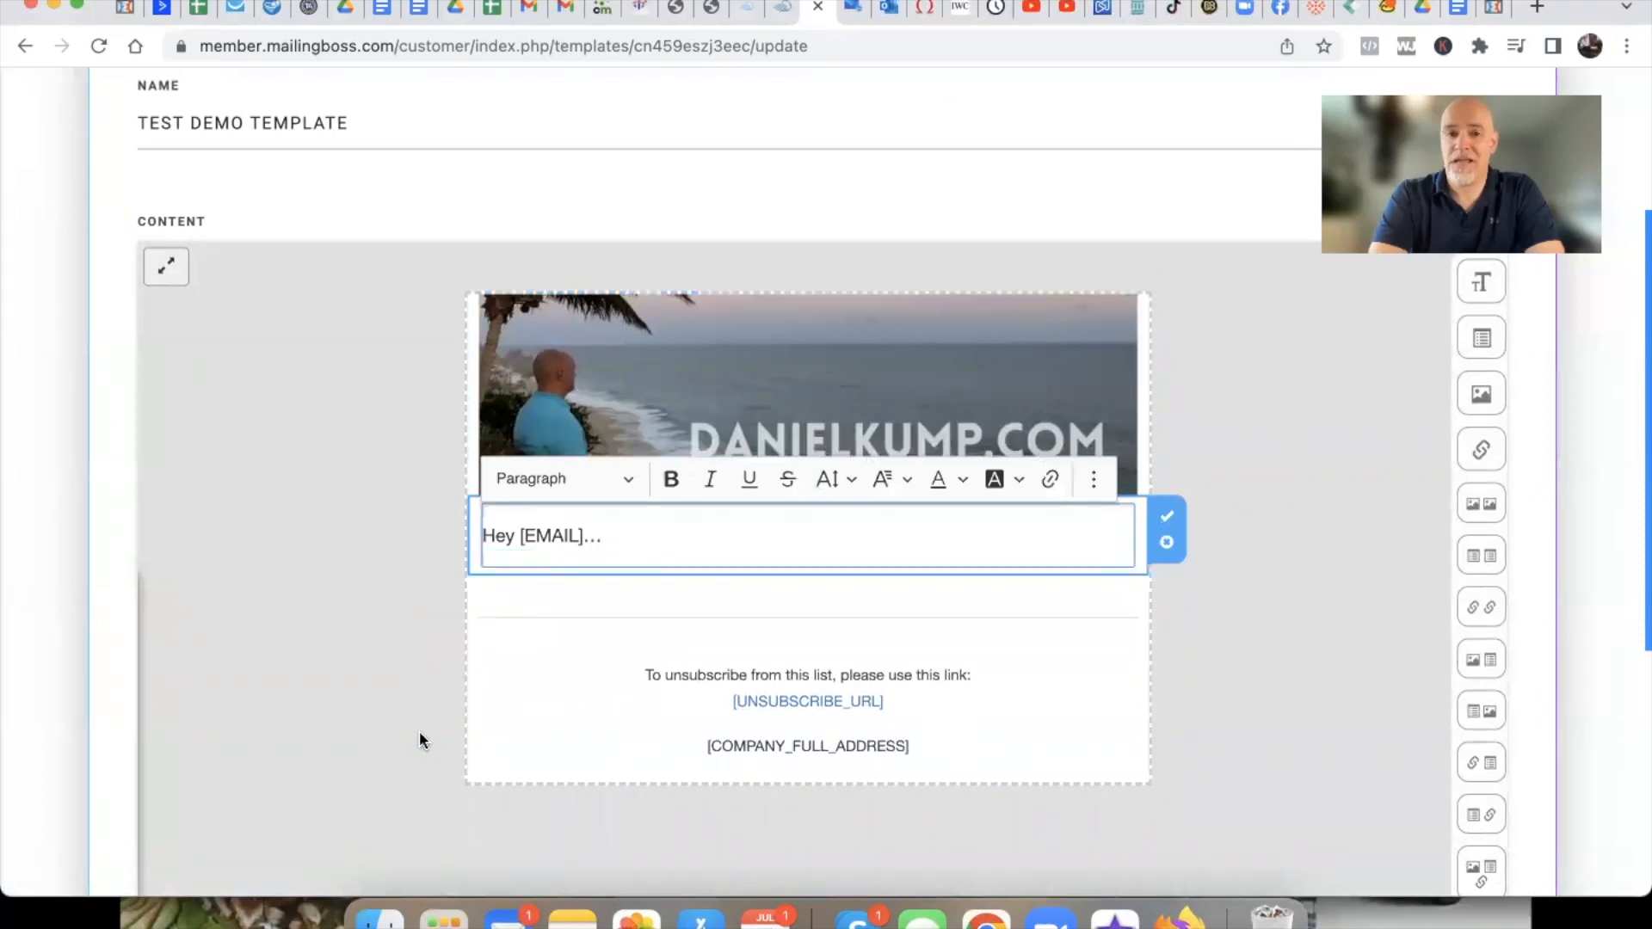
key("Return")
scroll(494, 621, "up", 1)
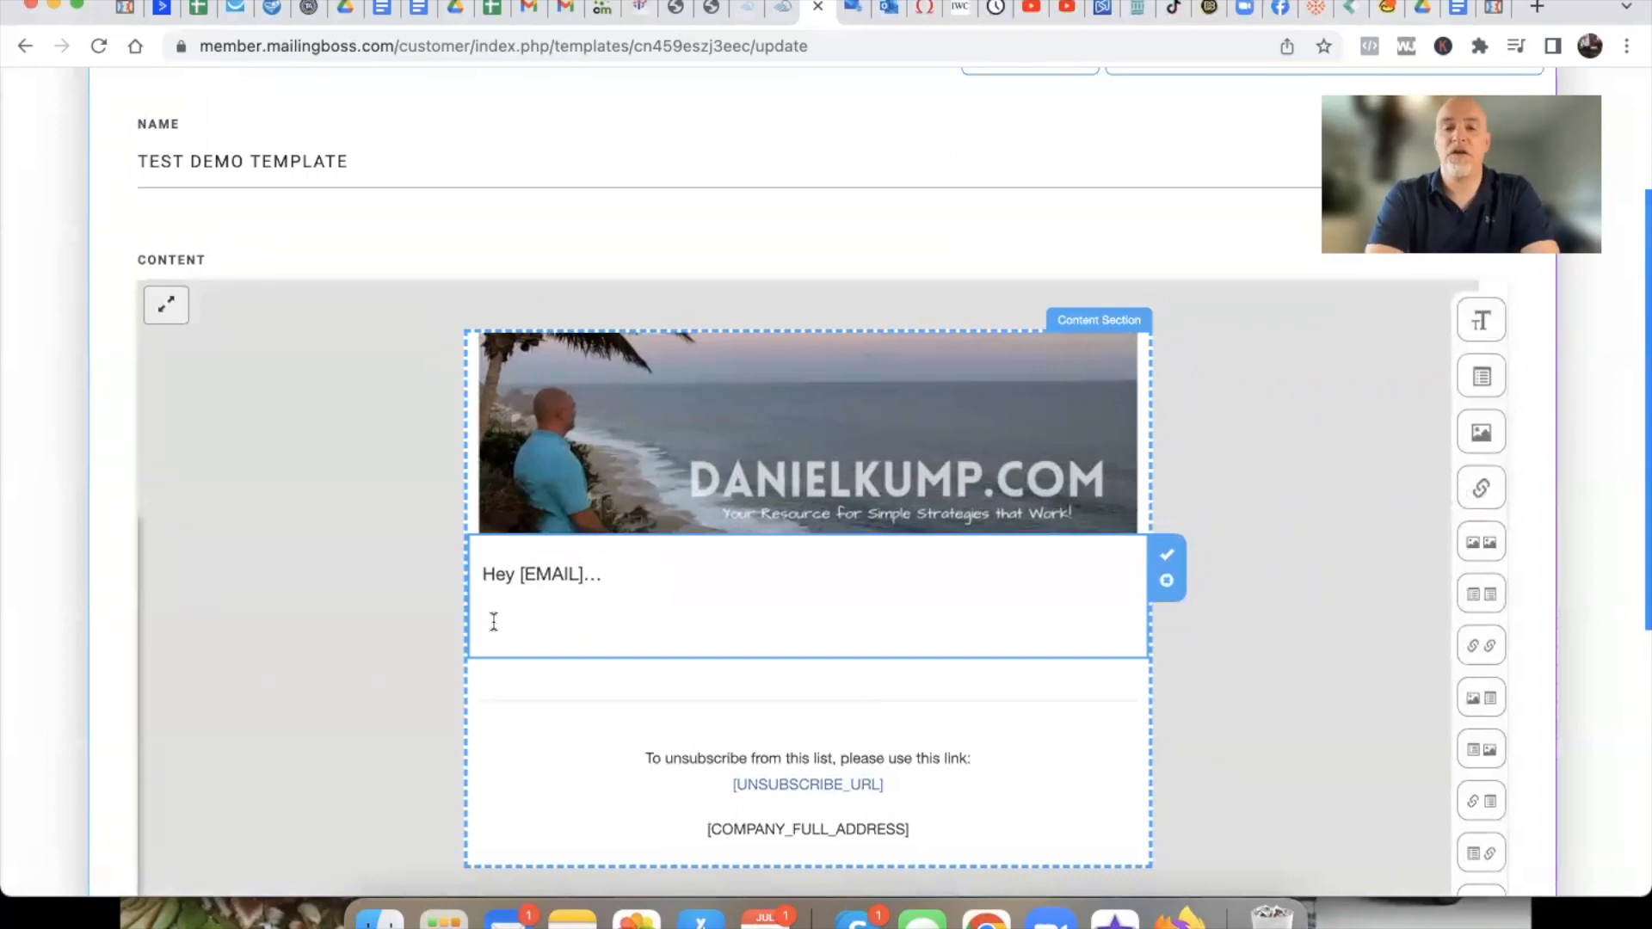
Try FNAME as the greeting's merge tag, and restore the tag to EMAIL
left_click(557, 575)
double_click(543, 575)
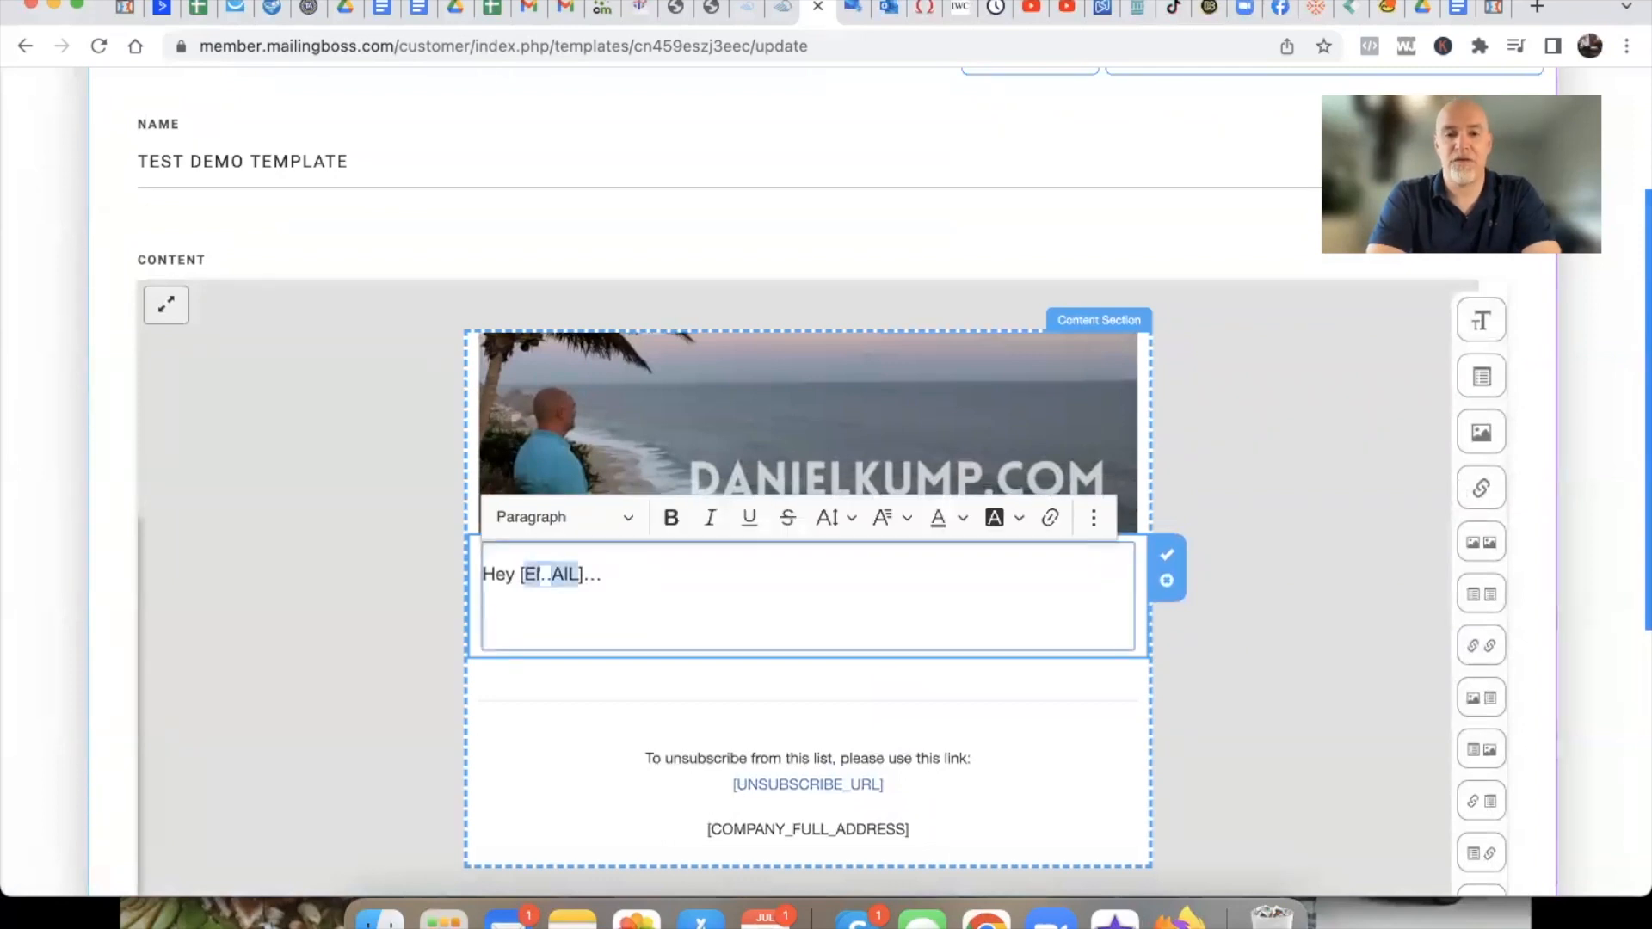
type("FNAME")
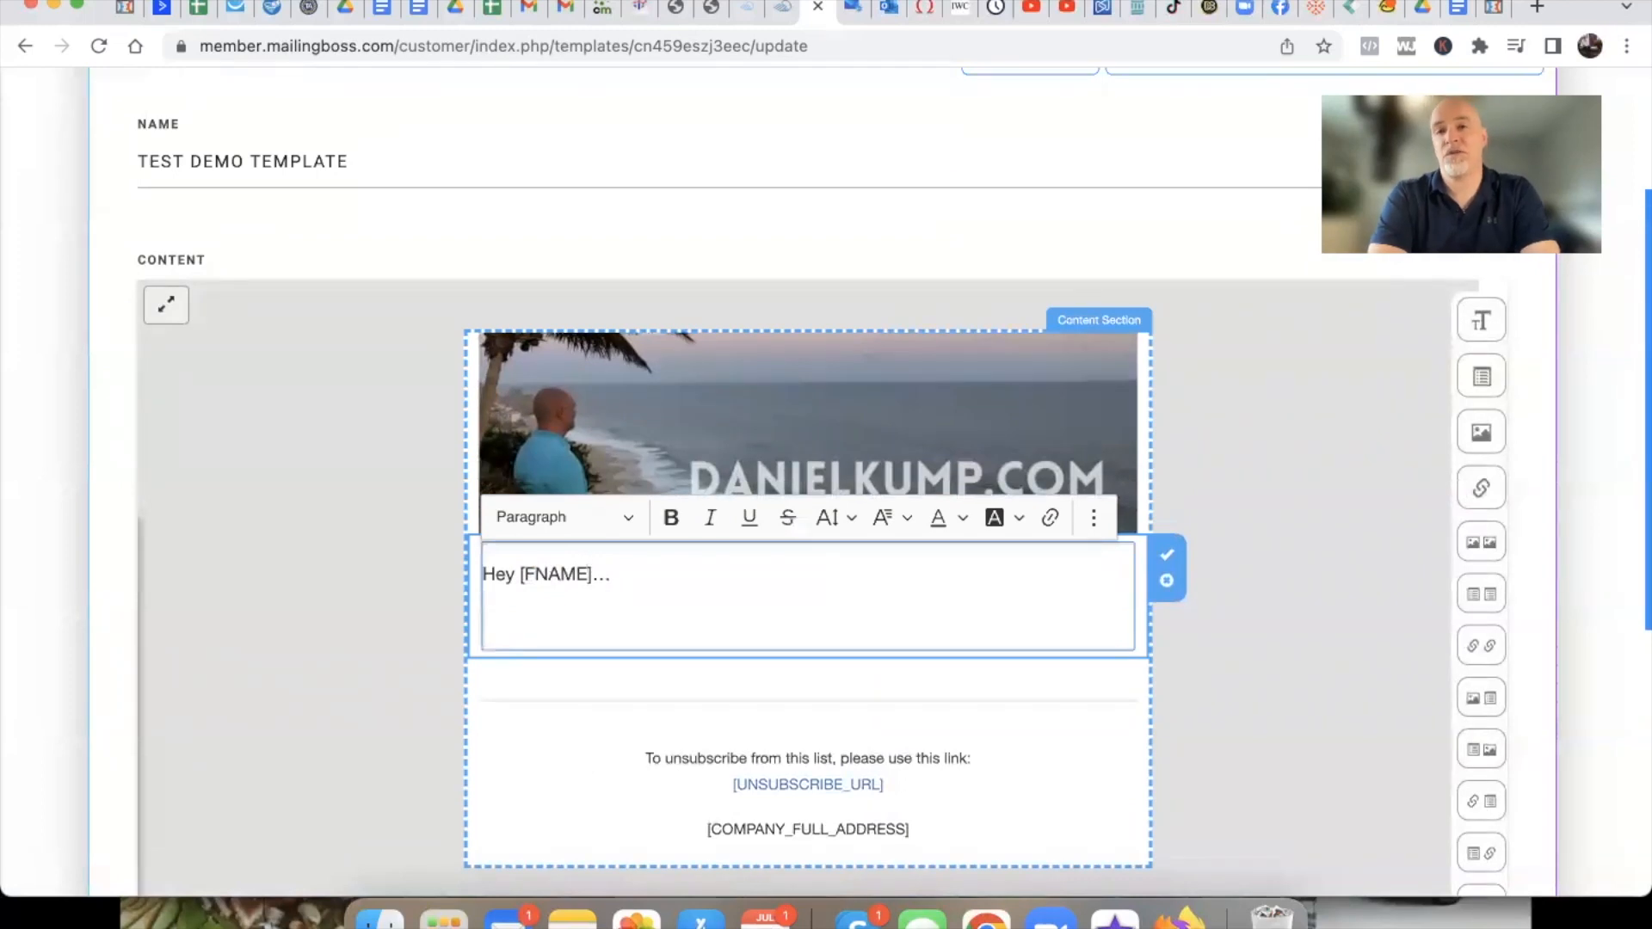
key("BackSpace")
key("BackSpace")
key("BackSpace")
key("BackSpace")
key("BackSpace")
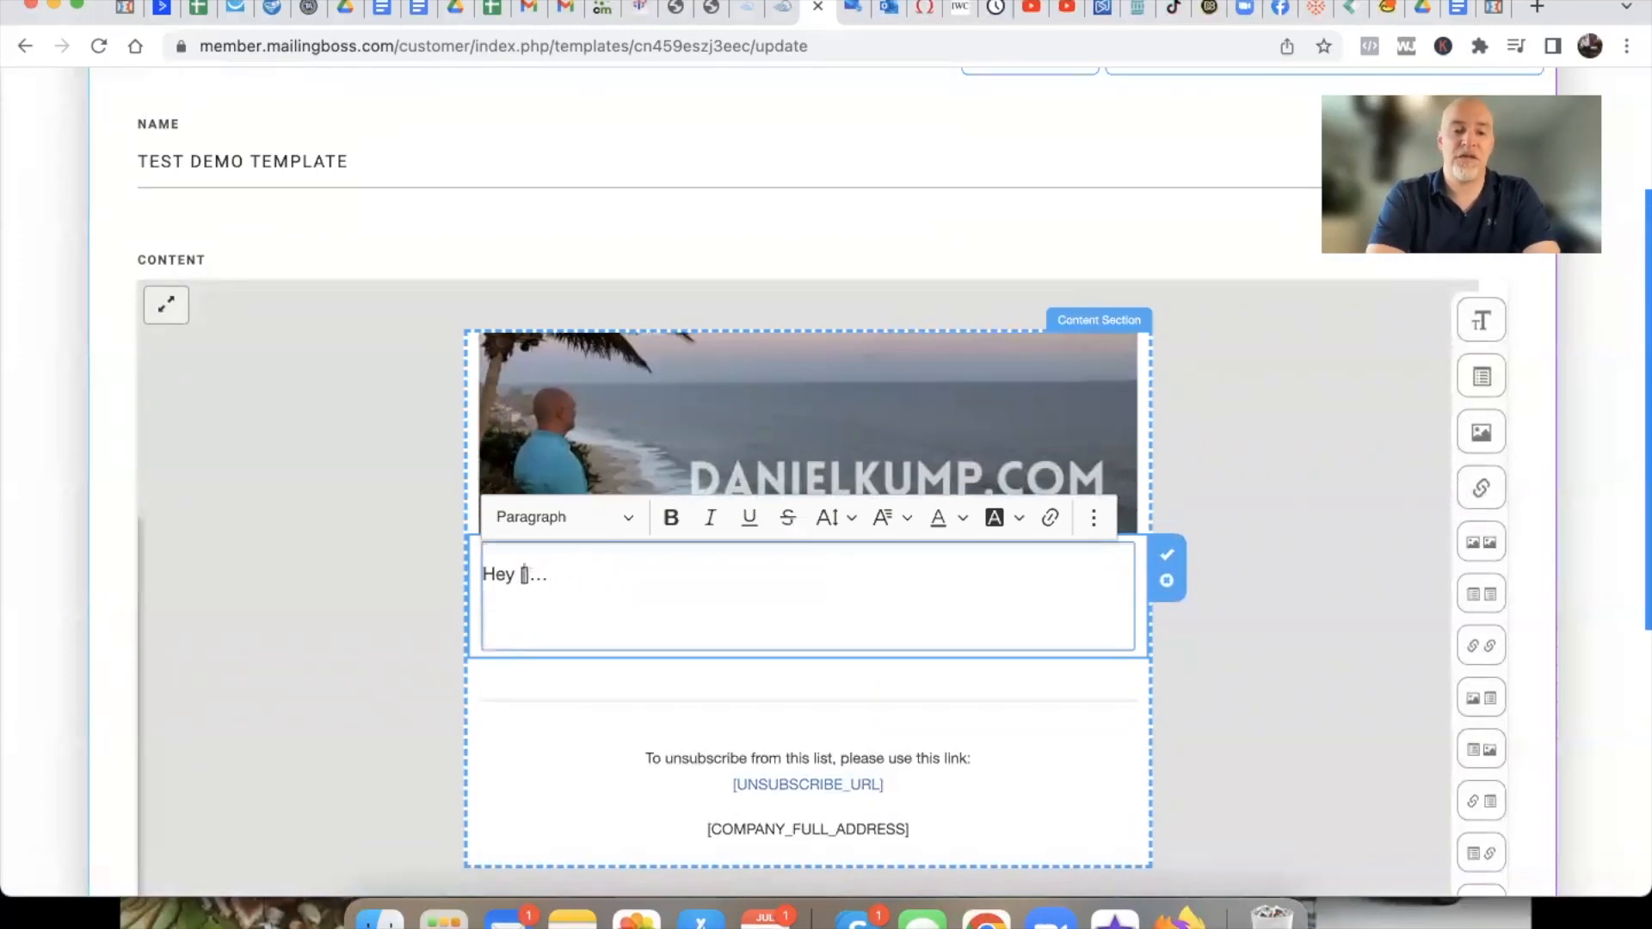
type("EMAIL]... ")
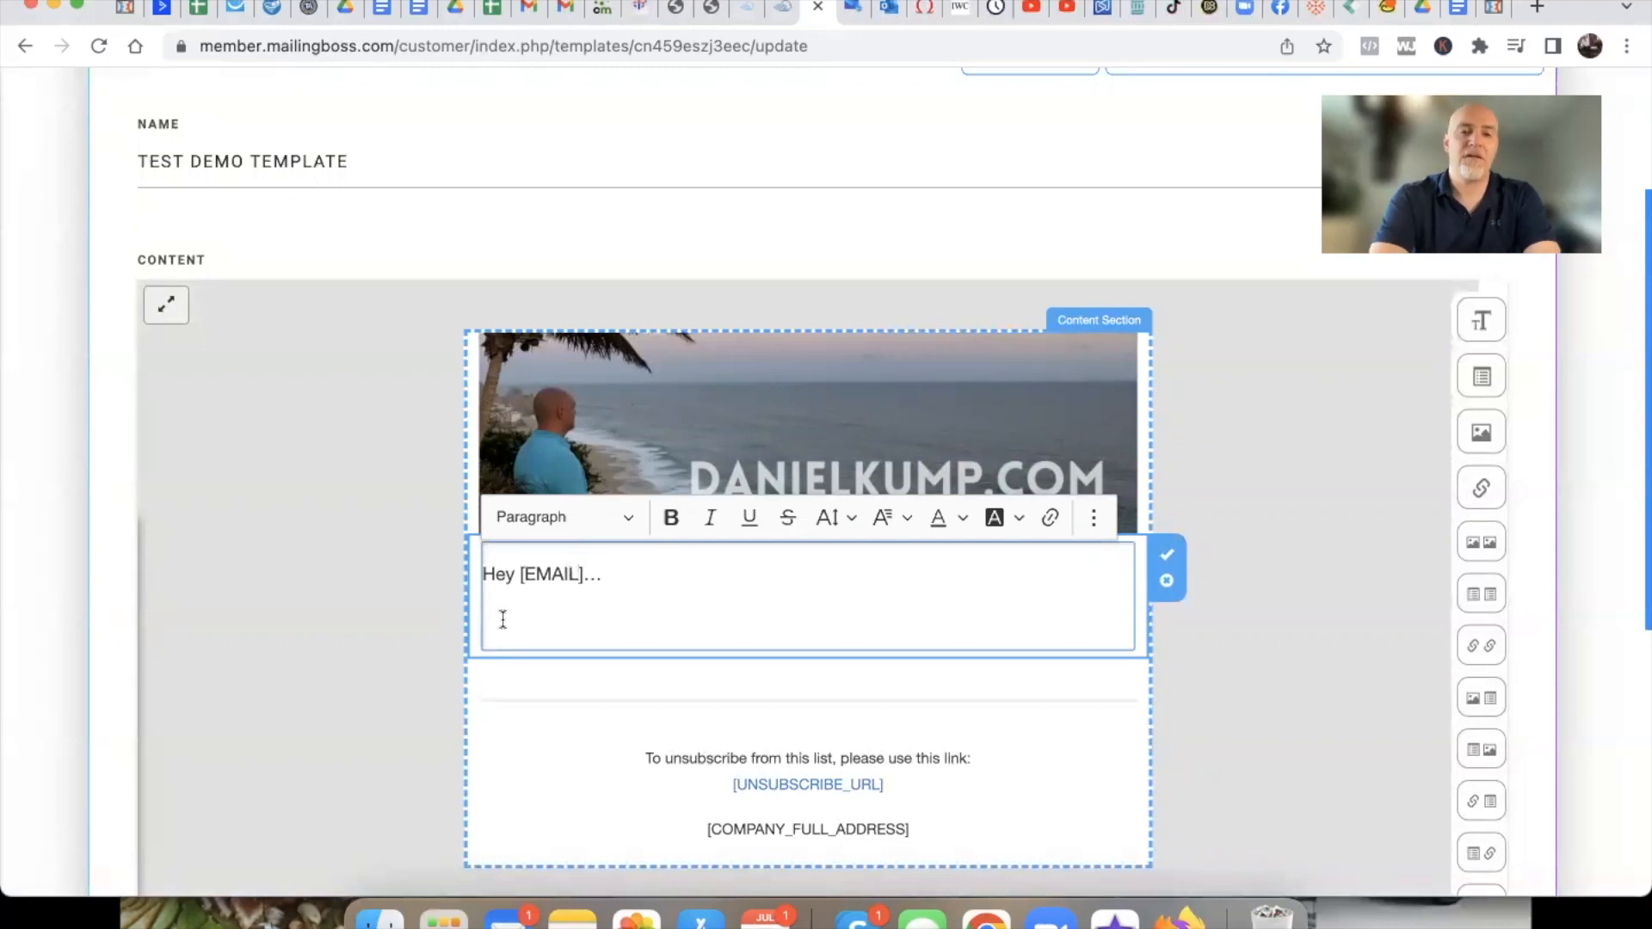
Add the paragraphs "TEXT", "To Your MASSIVE Success!" and "~ DK" below the greeting
type("TEXT")
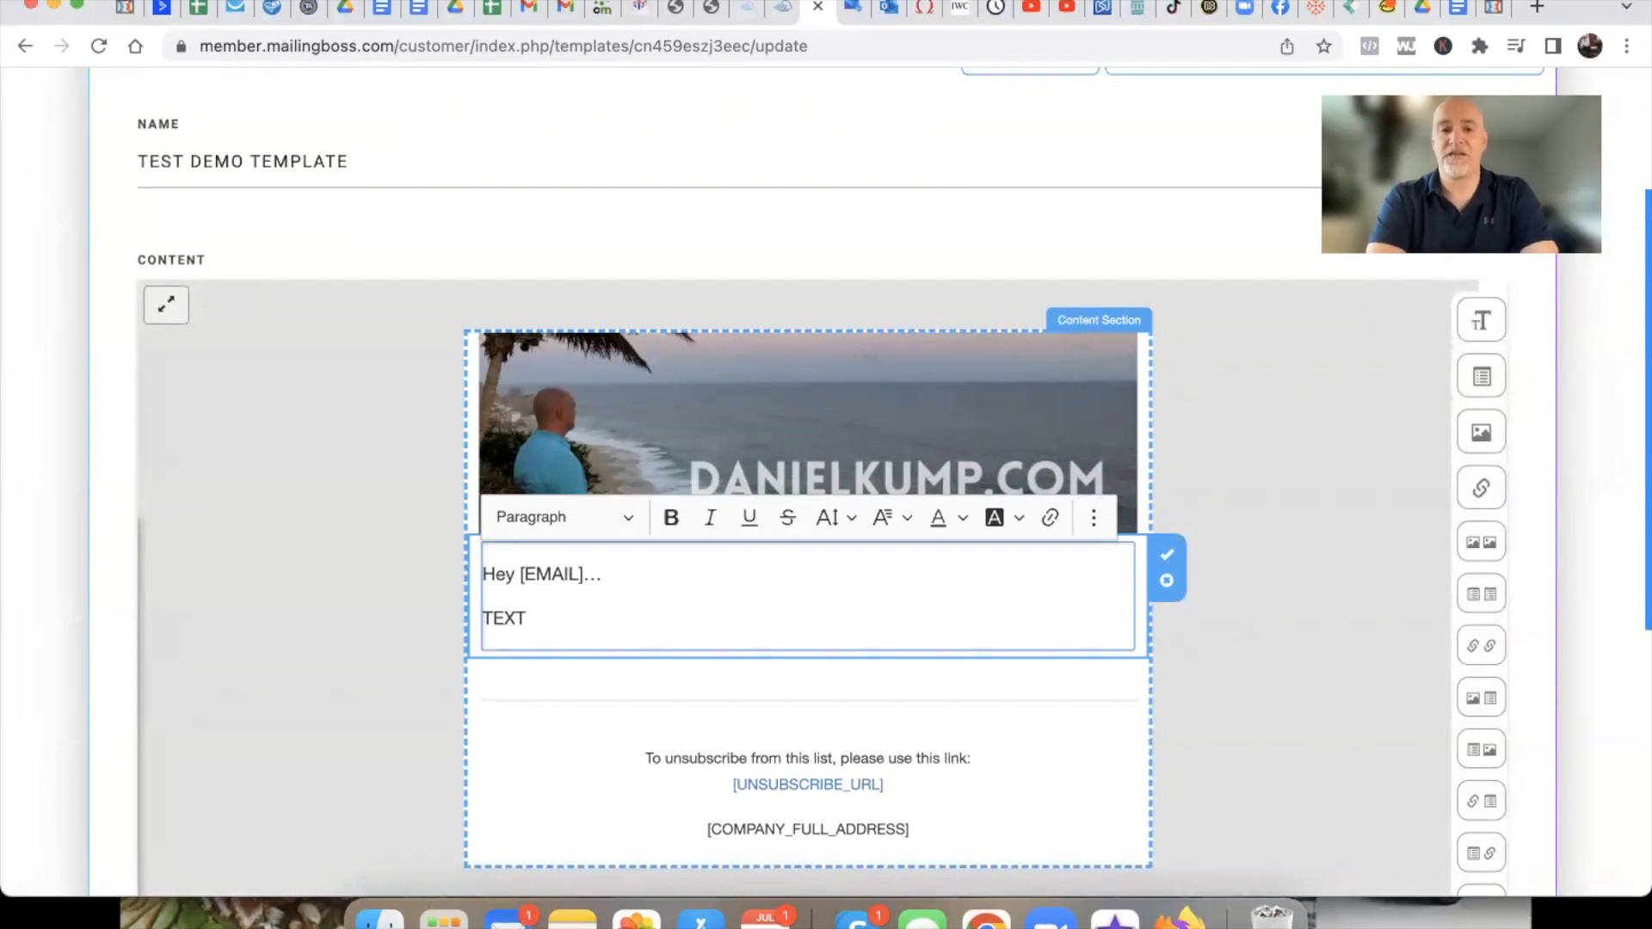
key("Return")
type("T")
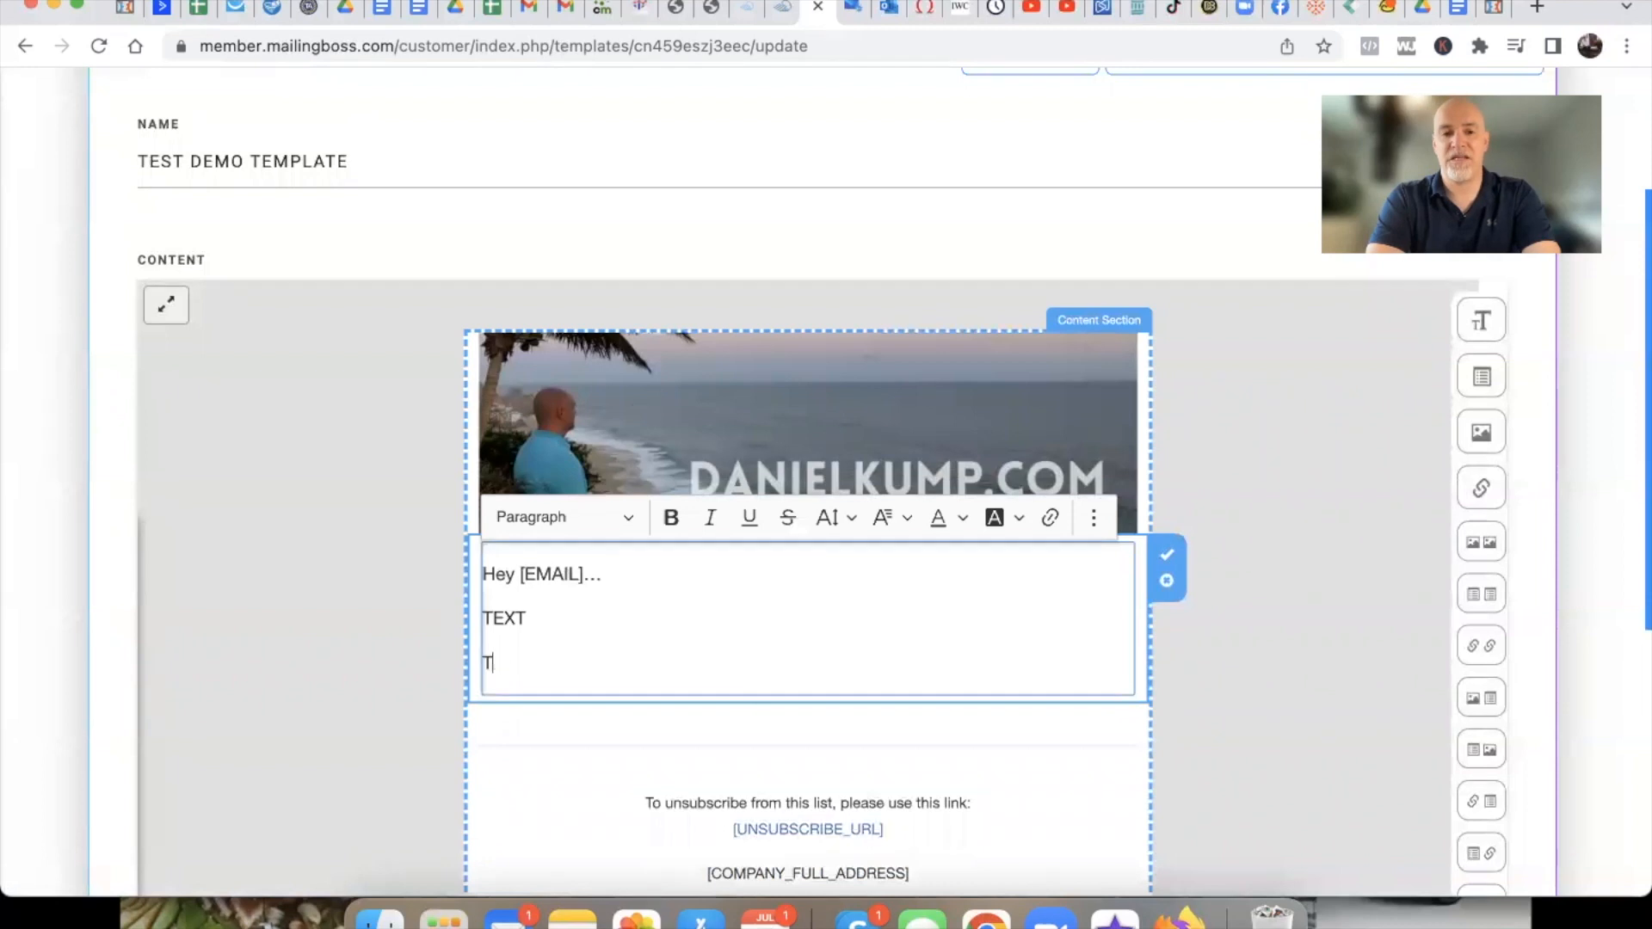
type("o Your MASSIVE Success!")
key("Return")
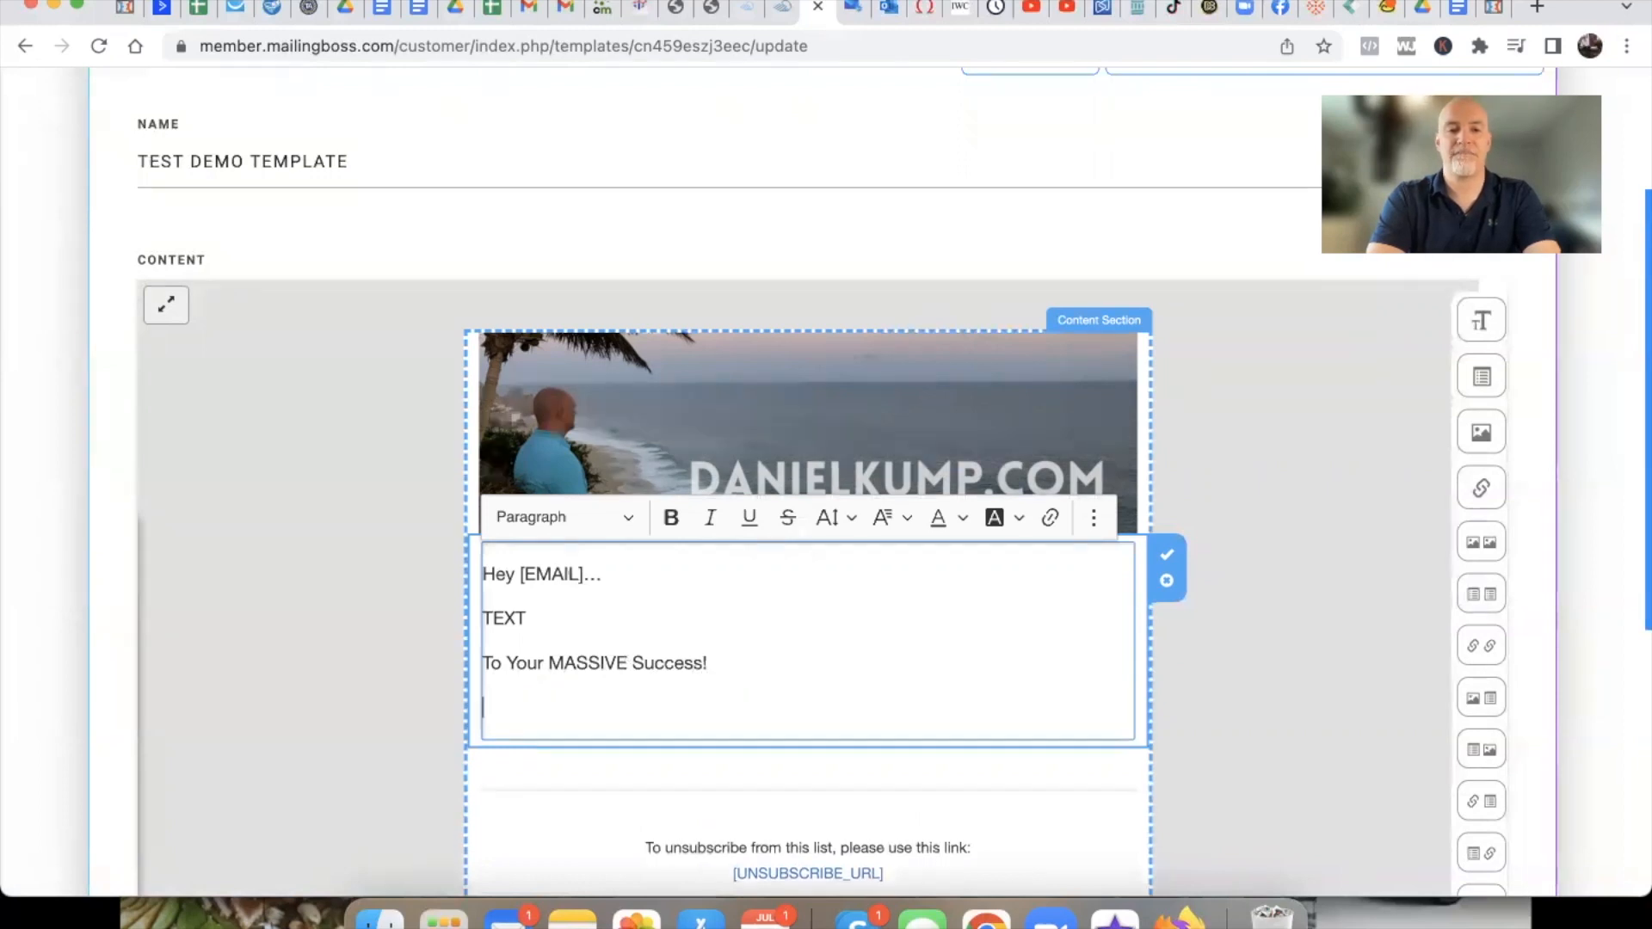
type("~ DK")
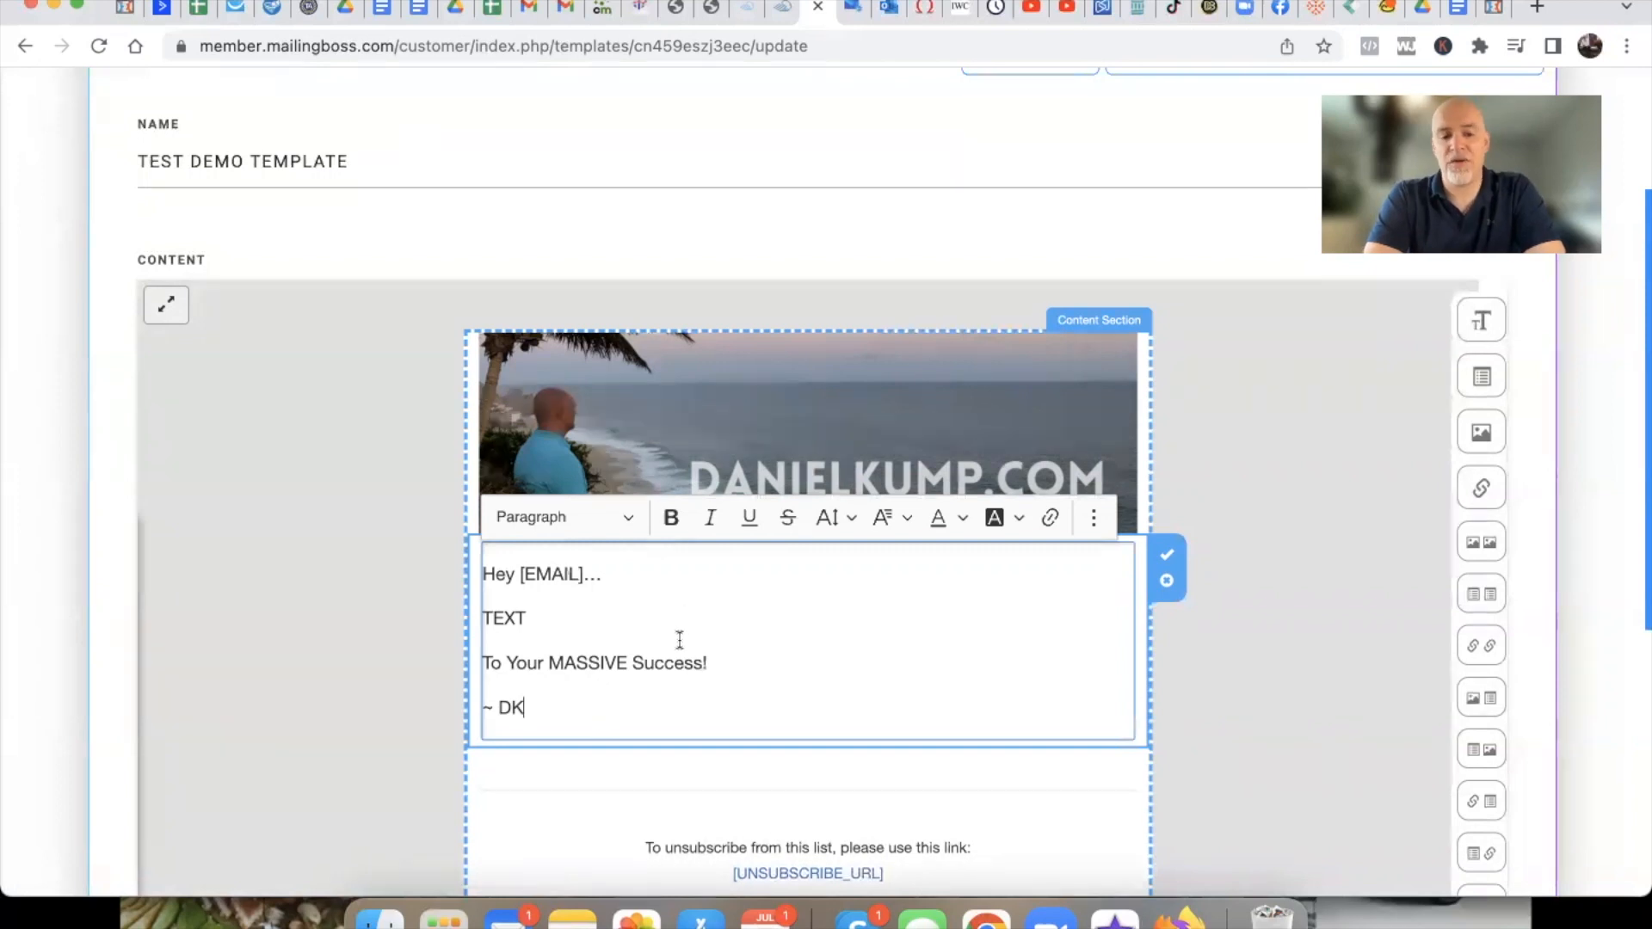
Format all of the body text in Verdana at size 21 and leave the text block
key("super+a")
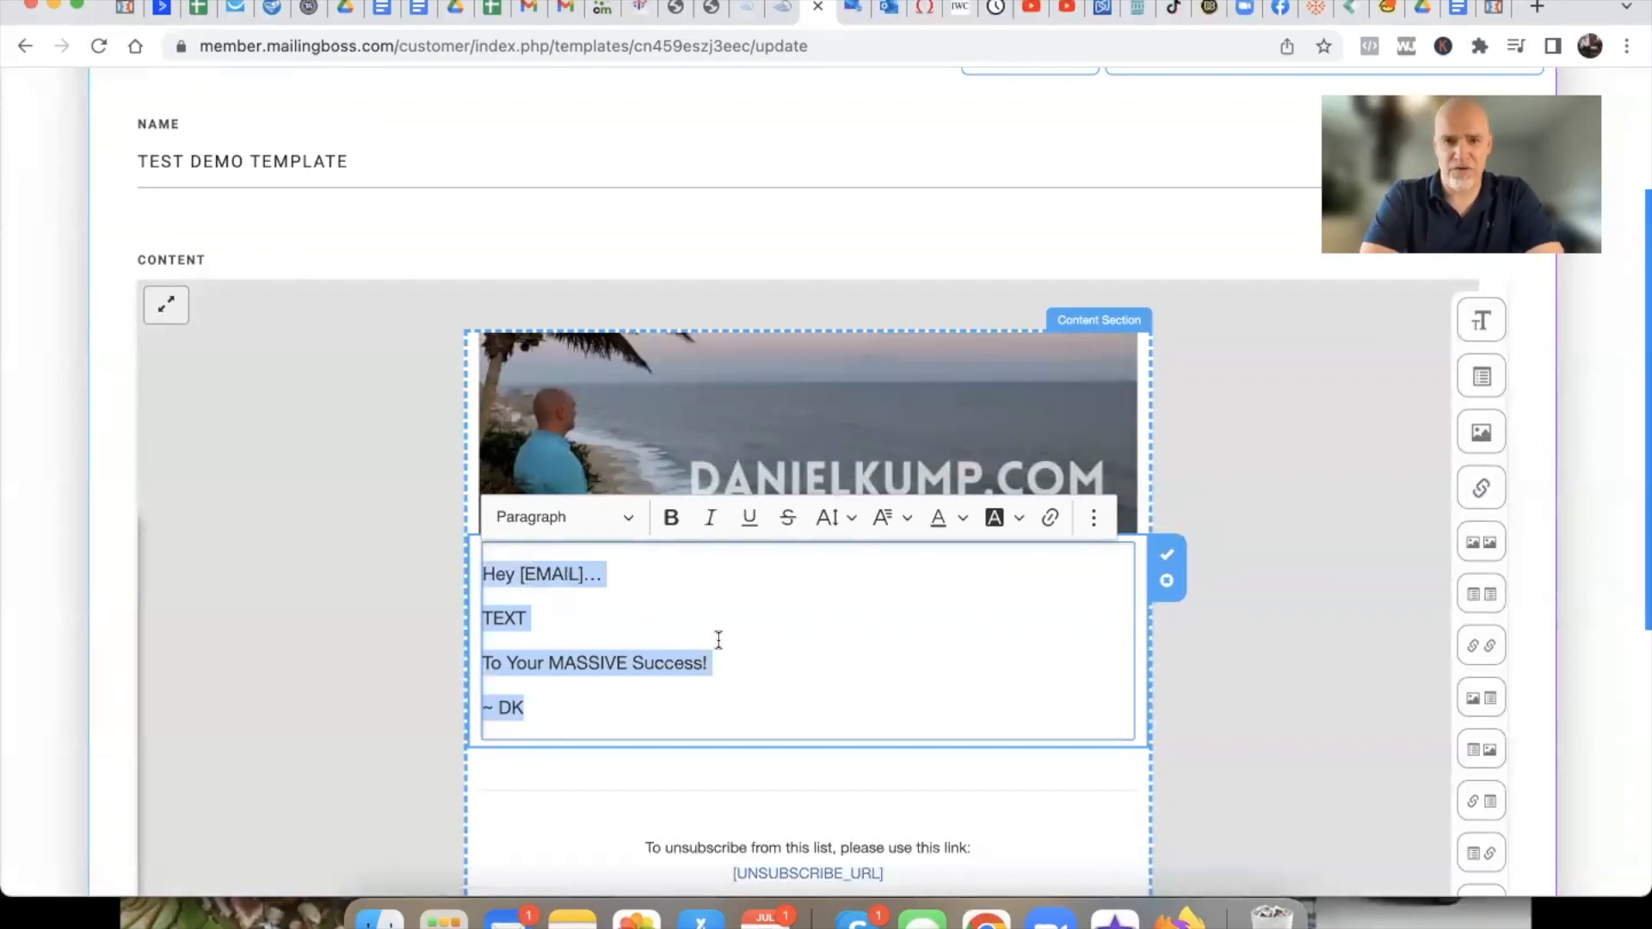
scroll(714, 658, "down", 2)
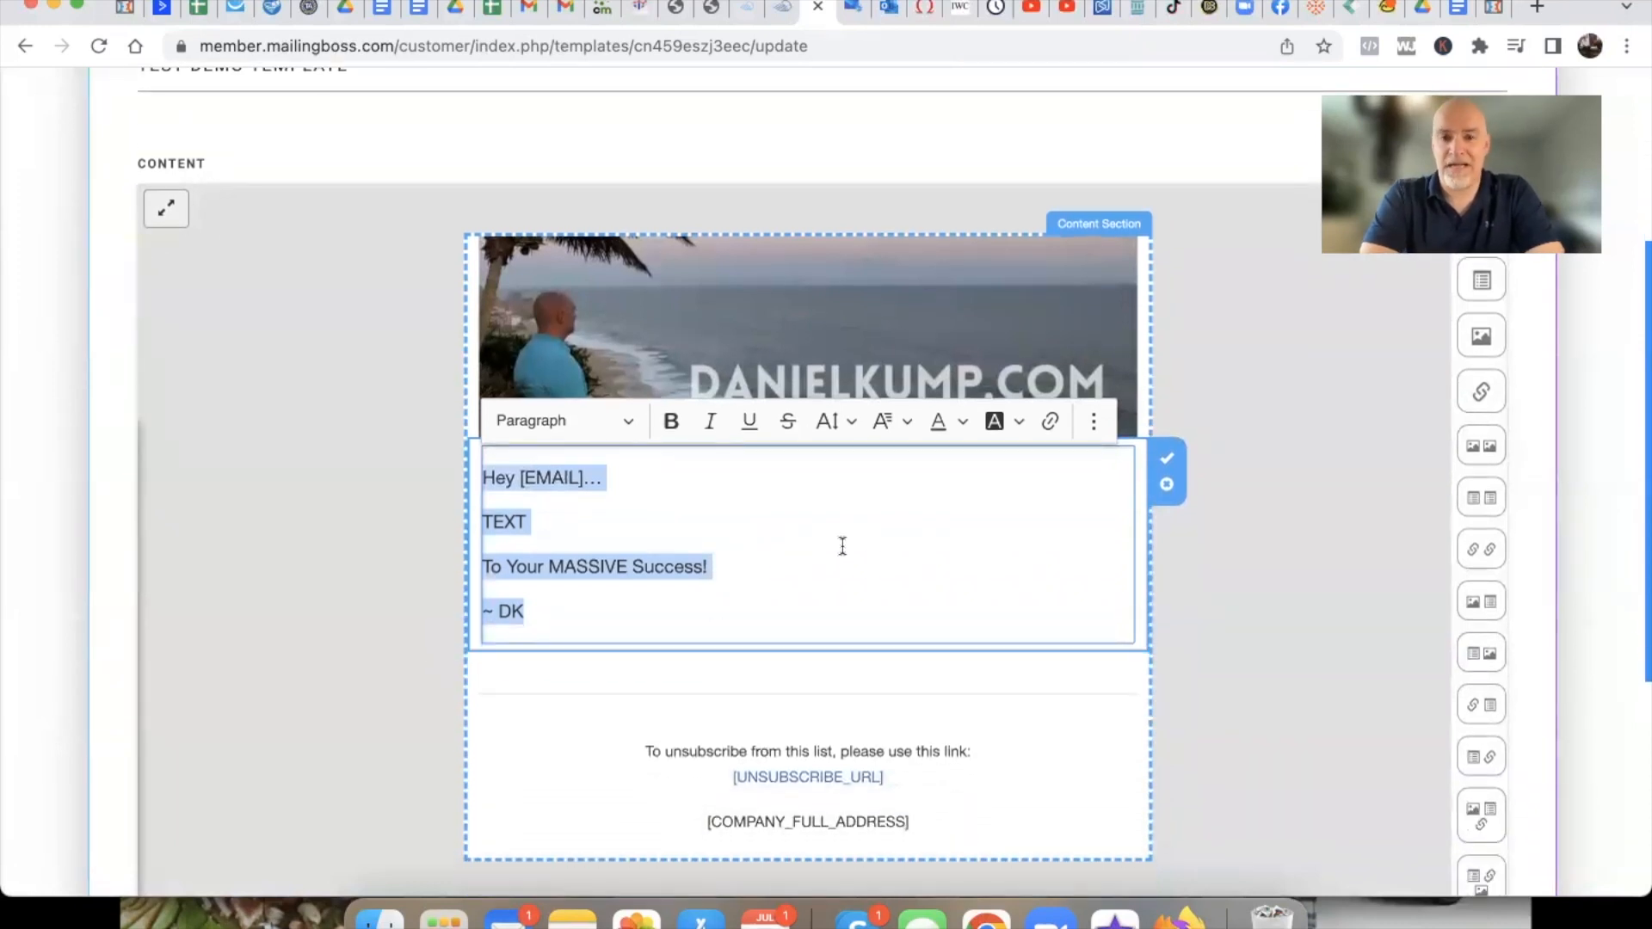
left_click(879, 421)
scroll(933, 601, "down", 2)
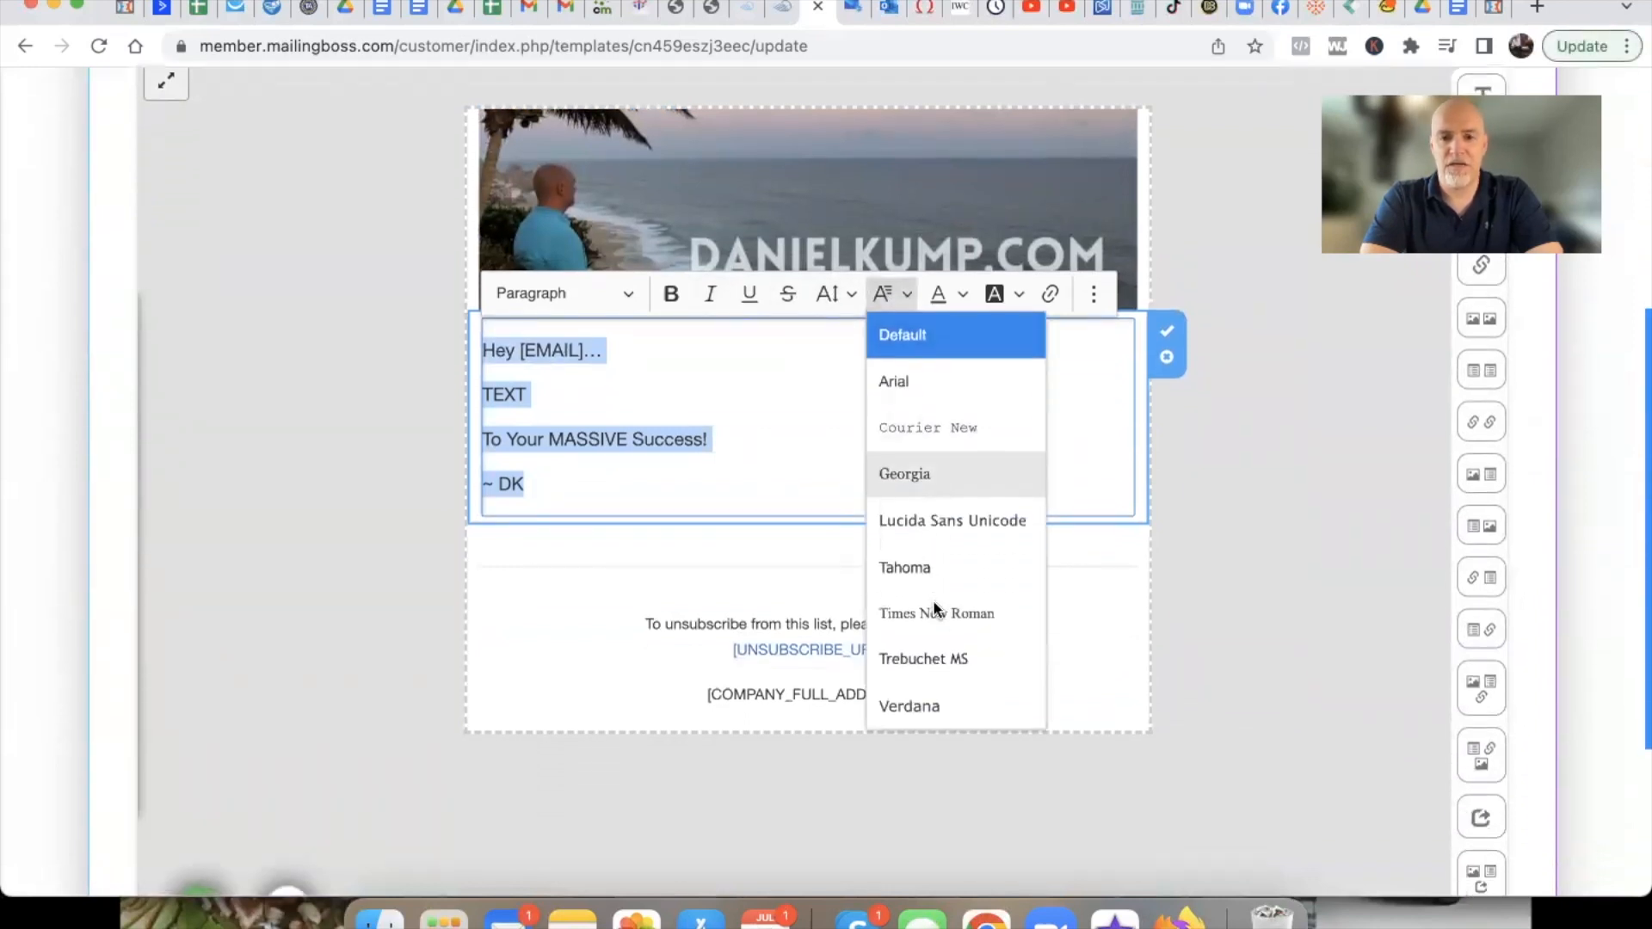
left_click(917, 704)
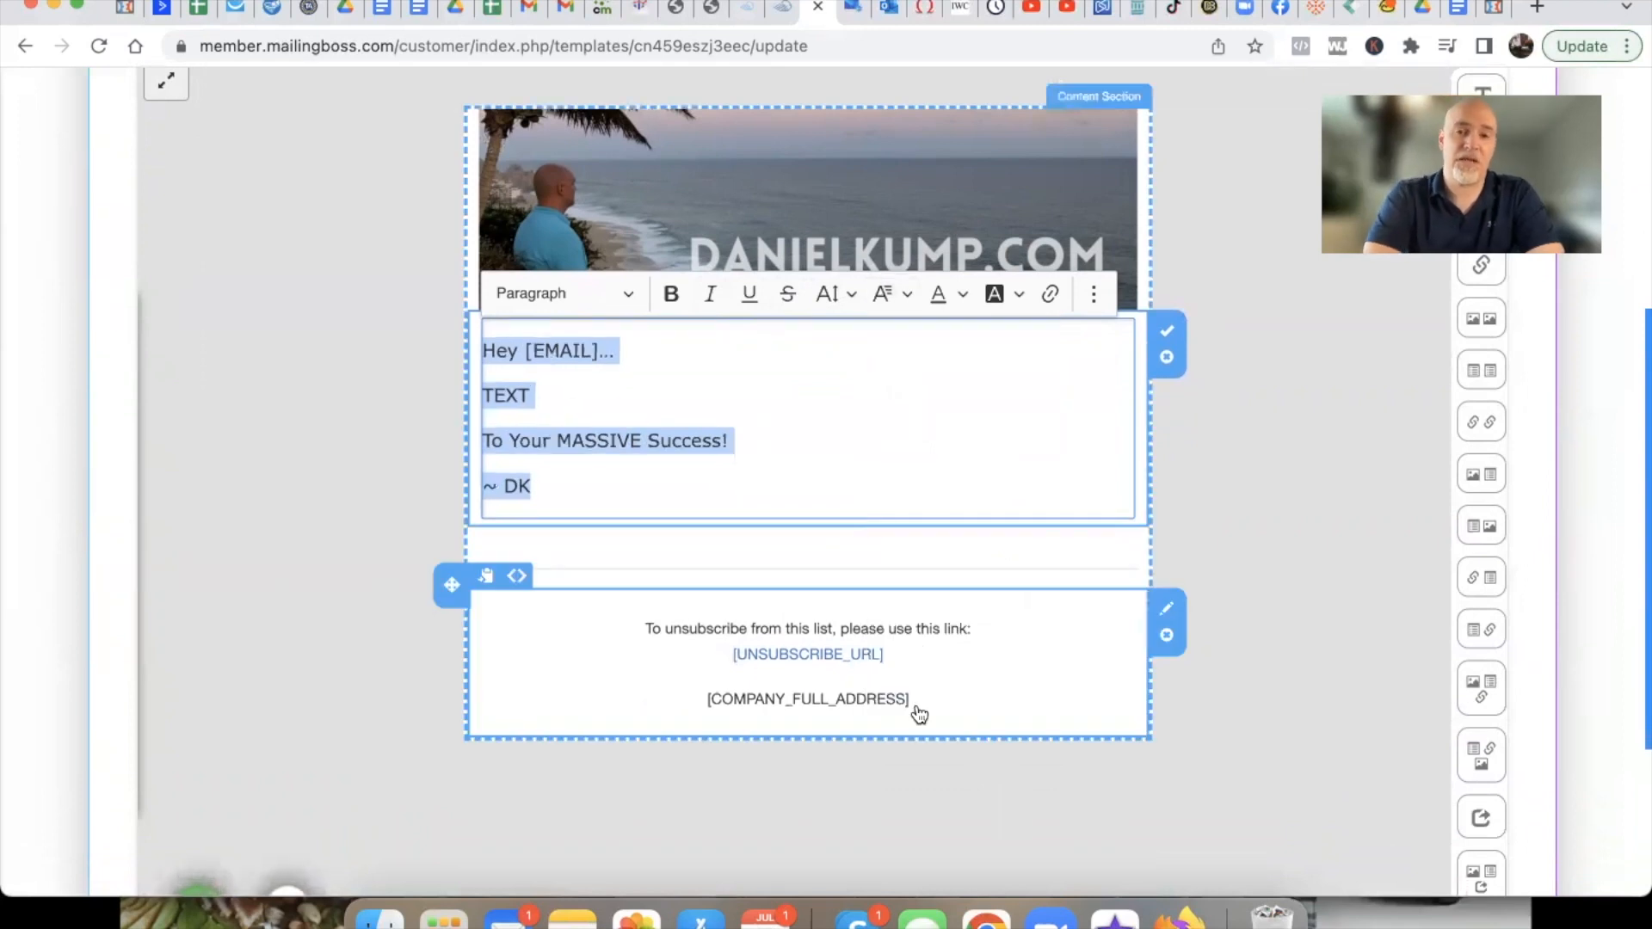
left_click(839, 295)
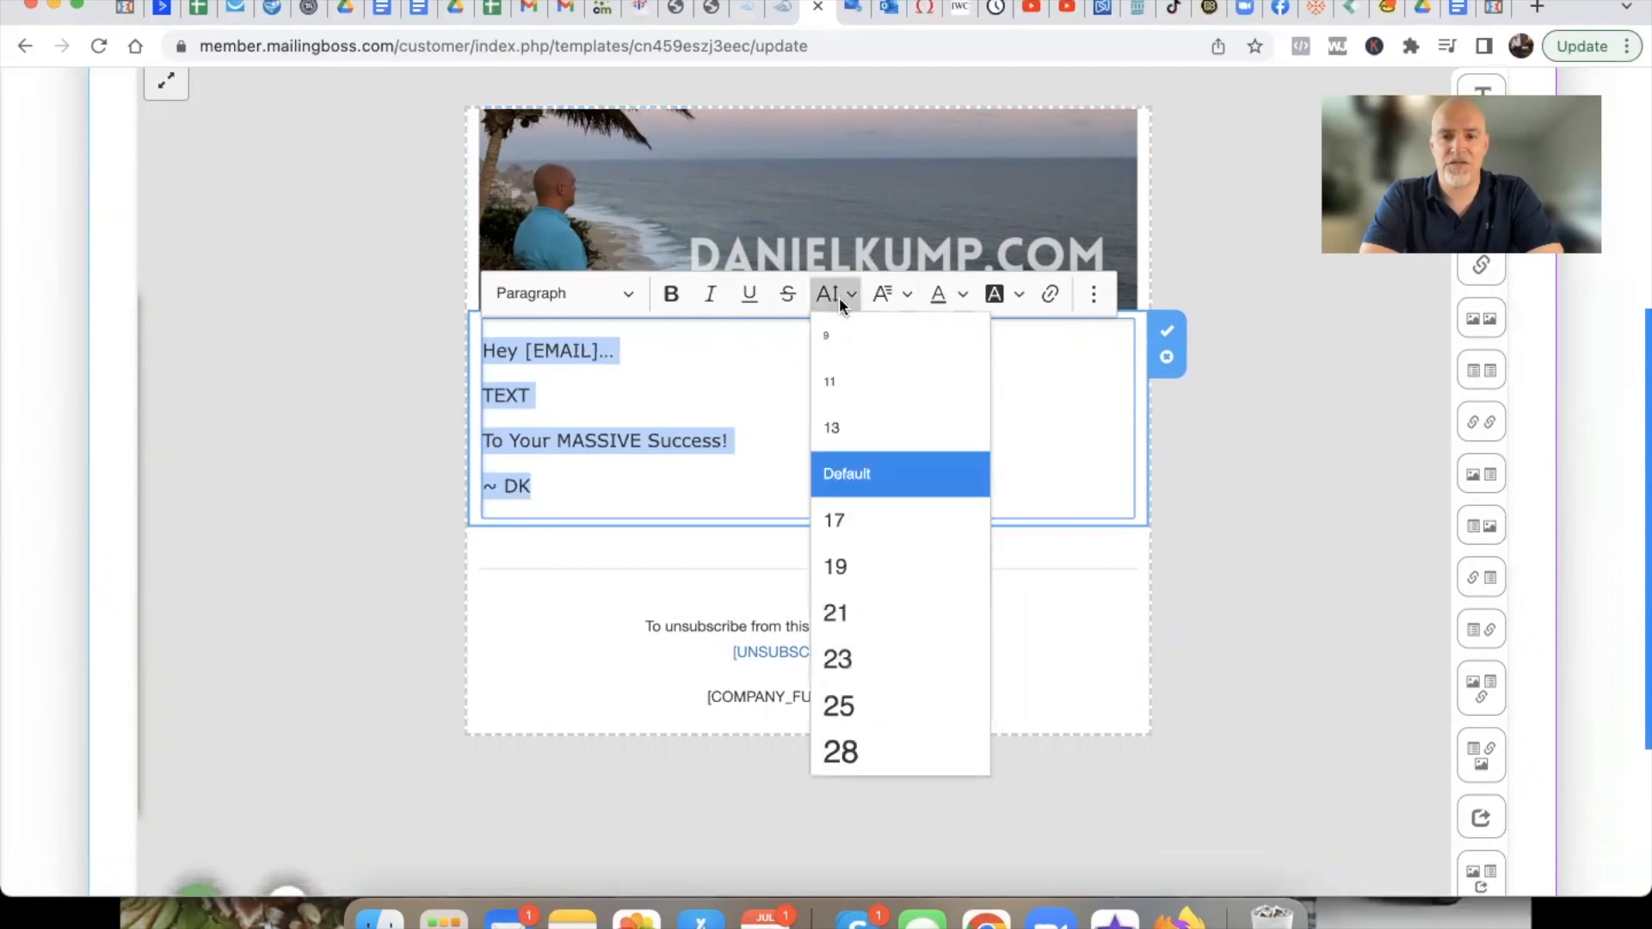
left_click(845, 618)
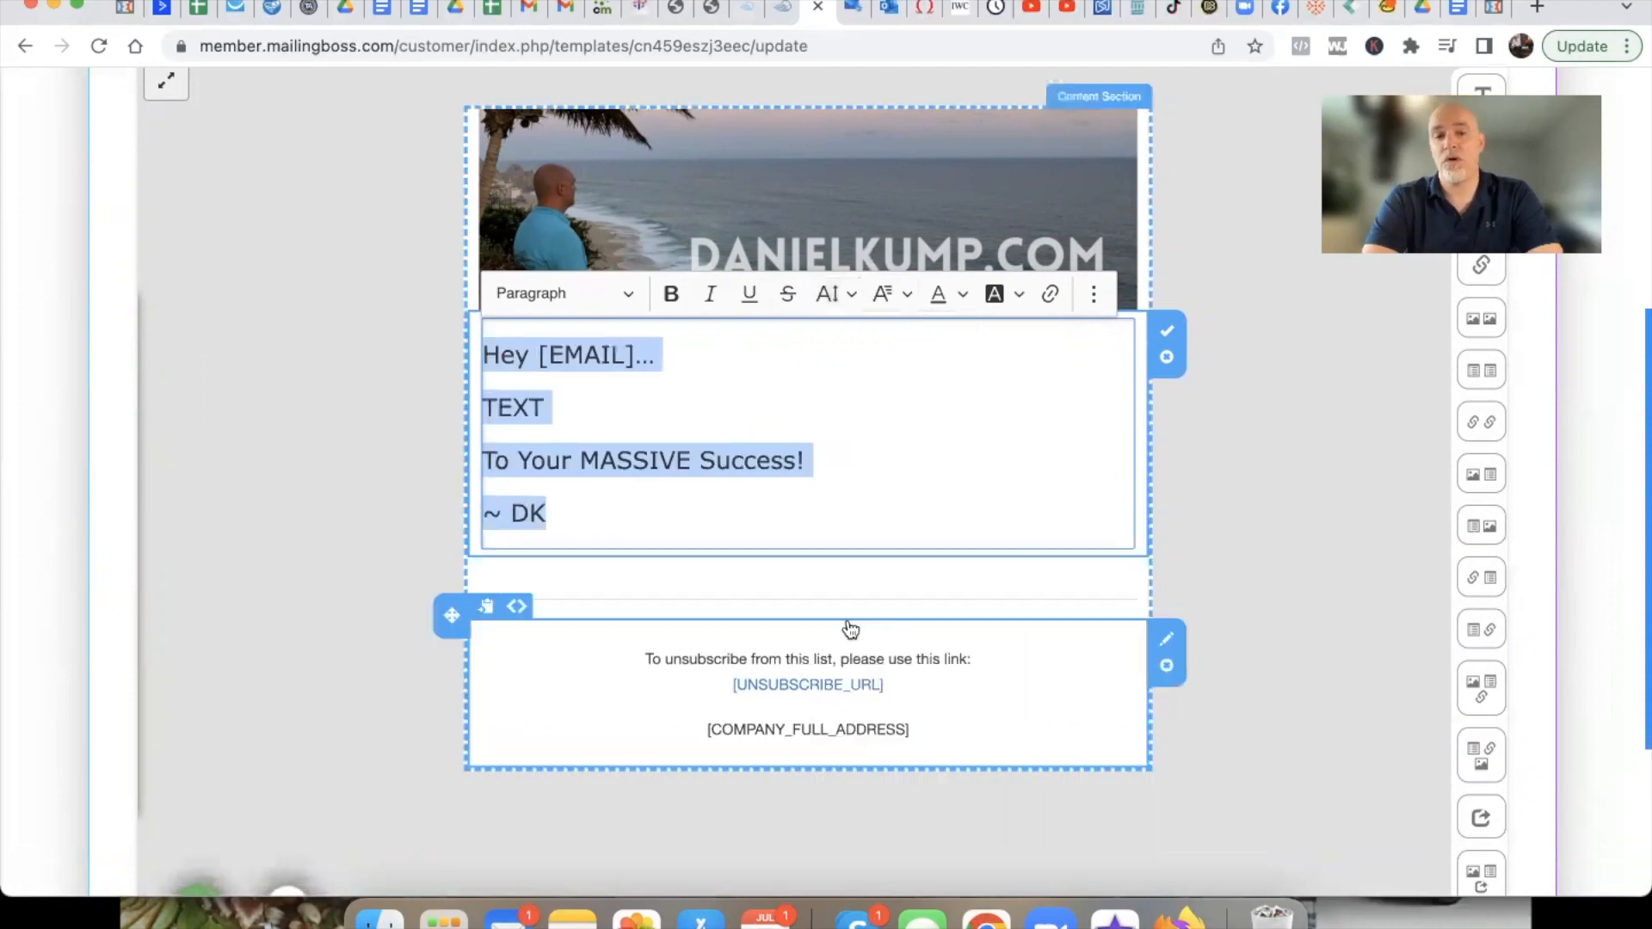
left_click(805, 464)
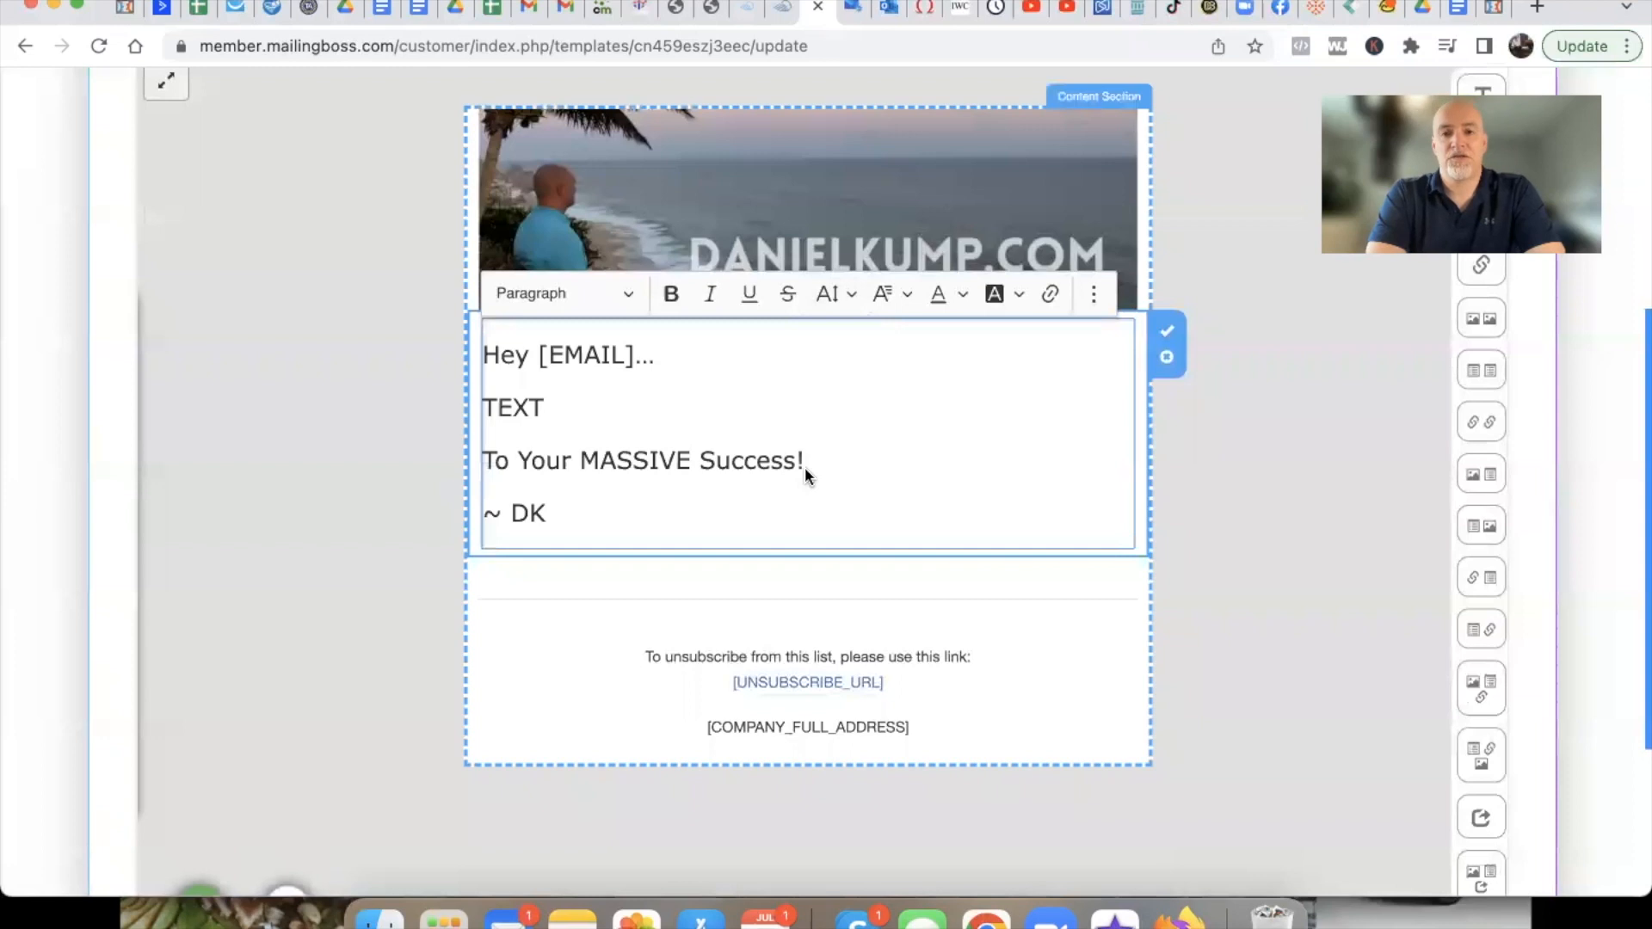
left_click(1212, 441)
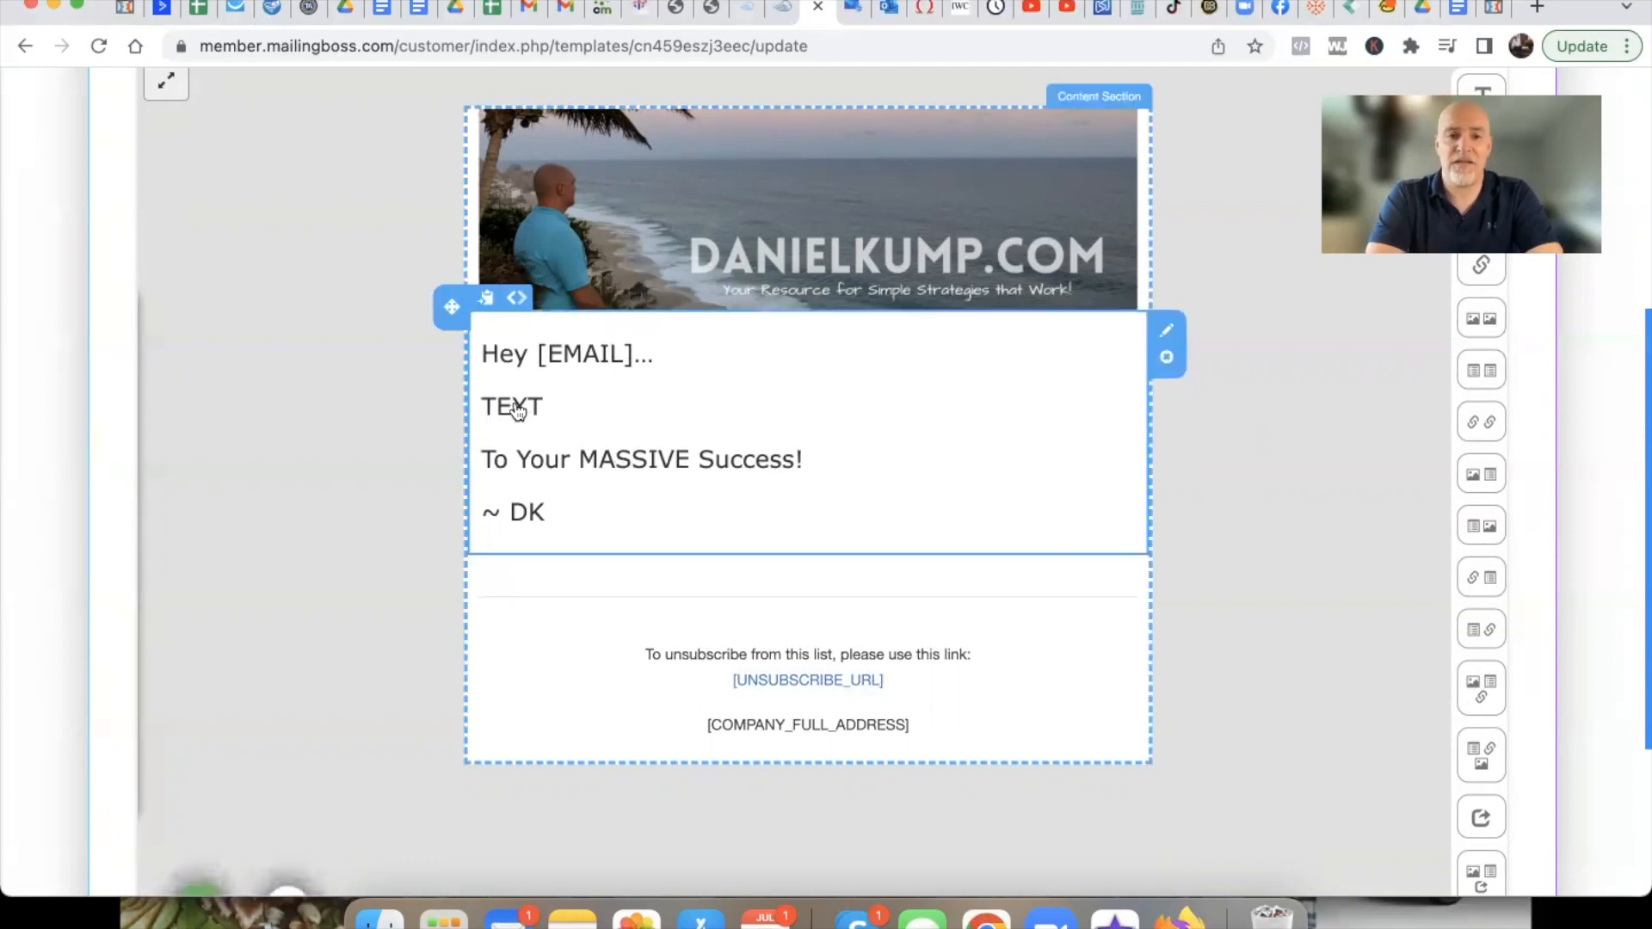
Try overwriting the TEXT placeholder with sample characters, and retype it as "TEXT"
double_click(516, 406)
type("hfhfh")
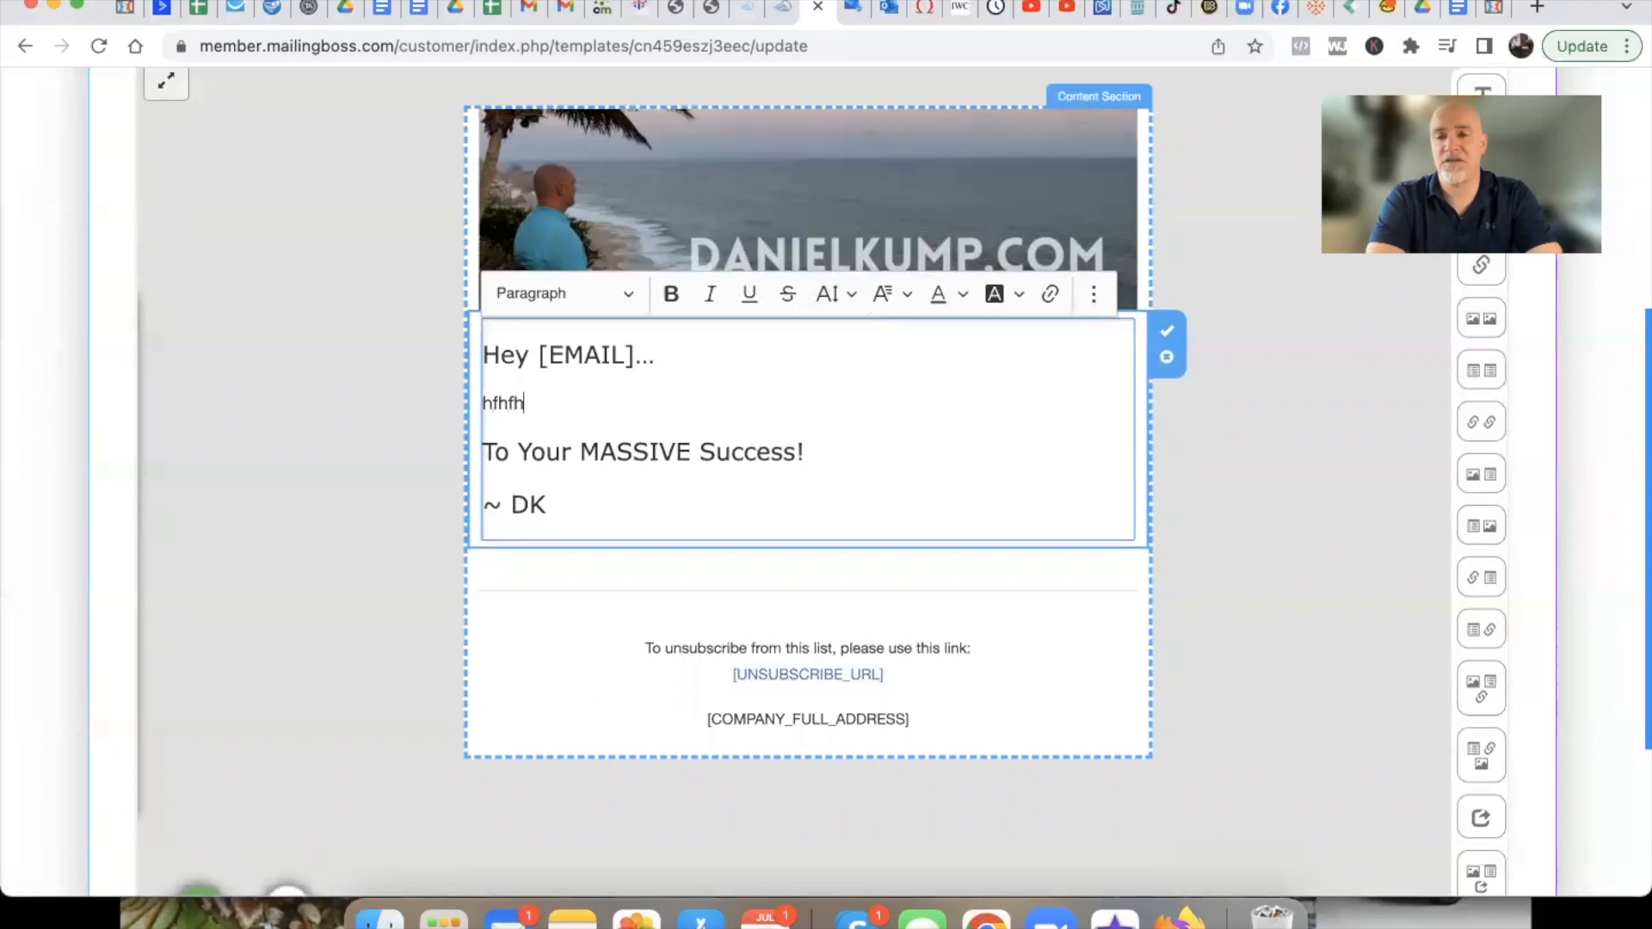
key("BackSpace")
key("BackSpace")
key("BackSpace")
key("BackSpace")
key("BackSpace")
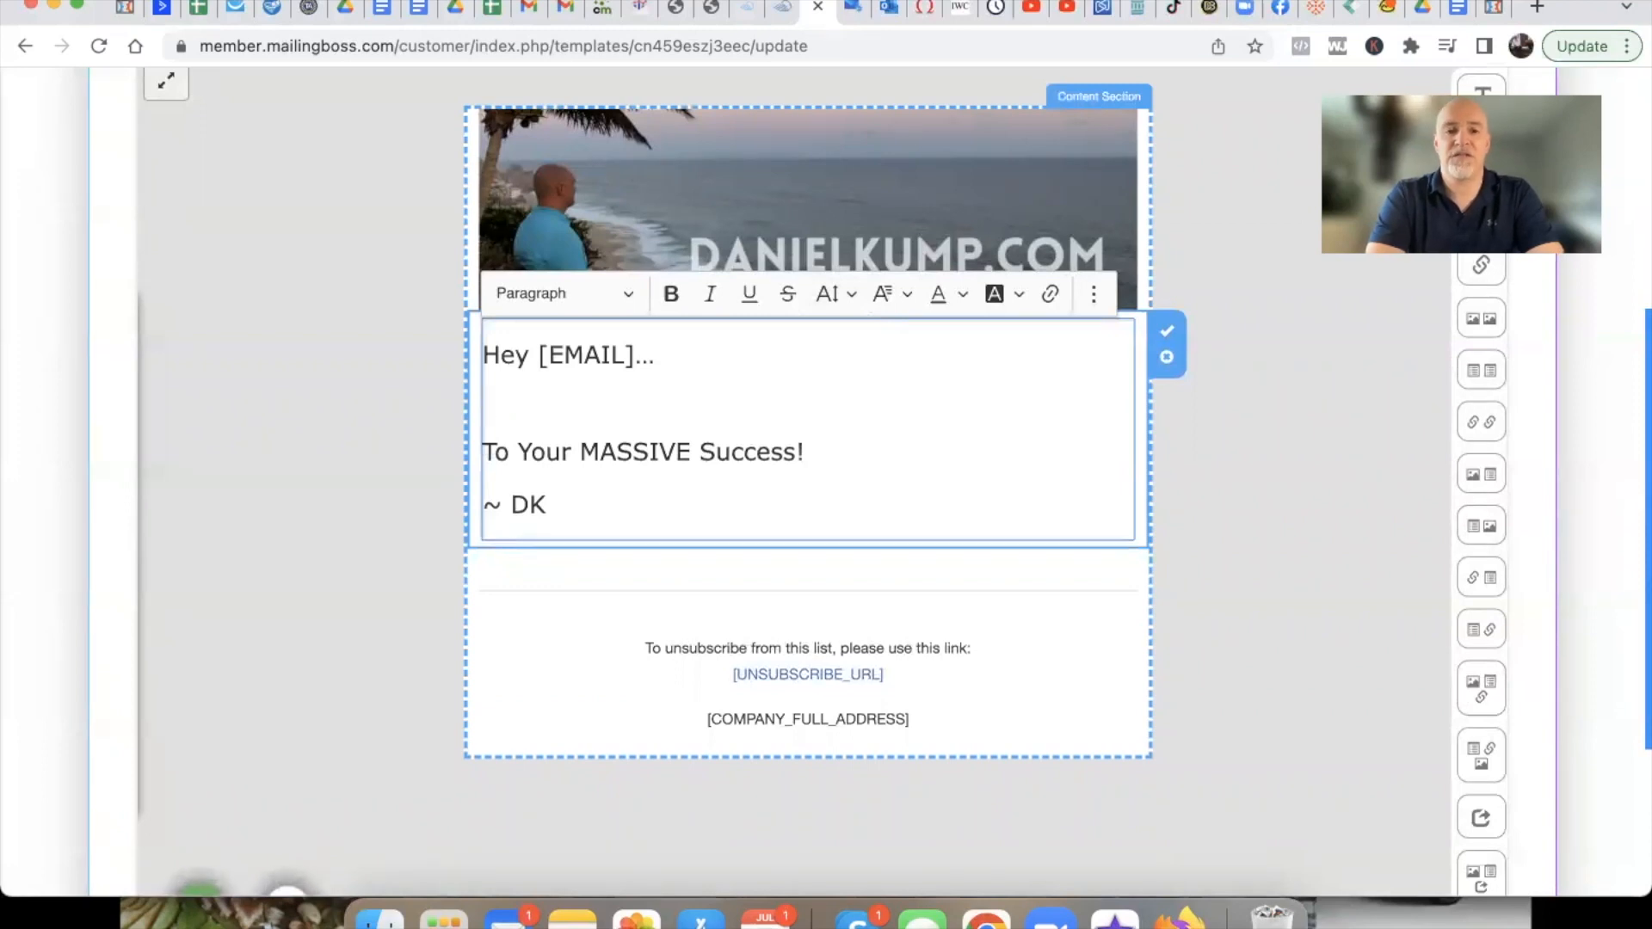
type("TEXT")
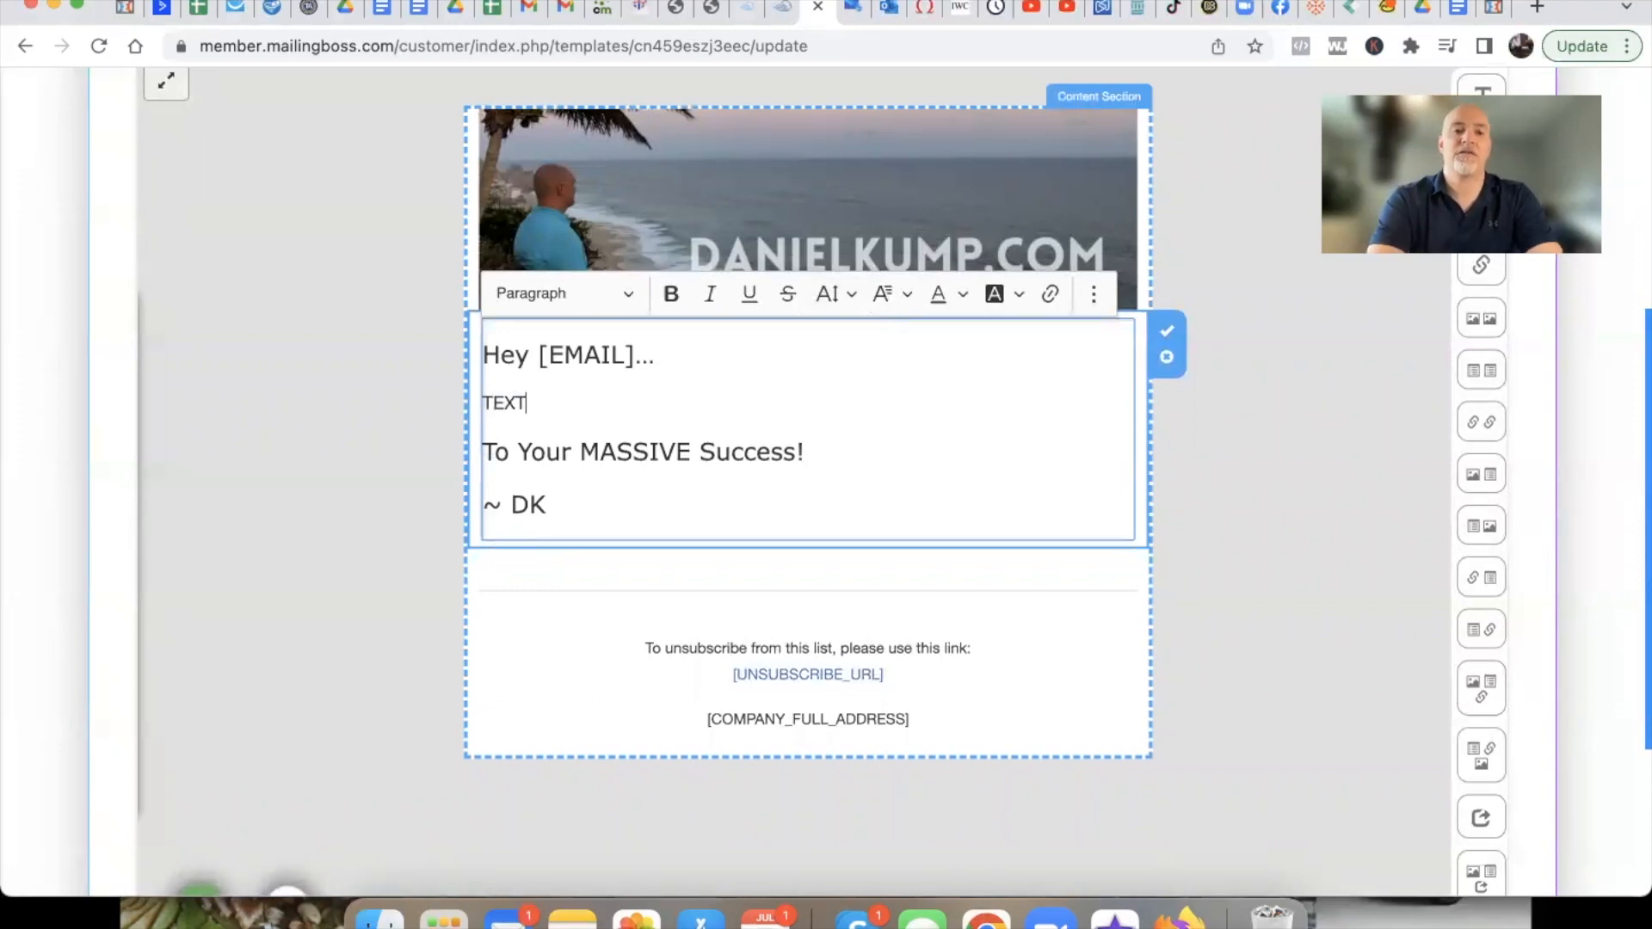
Select the whole message body again and make its font size a uniform 21
key("super+a")
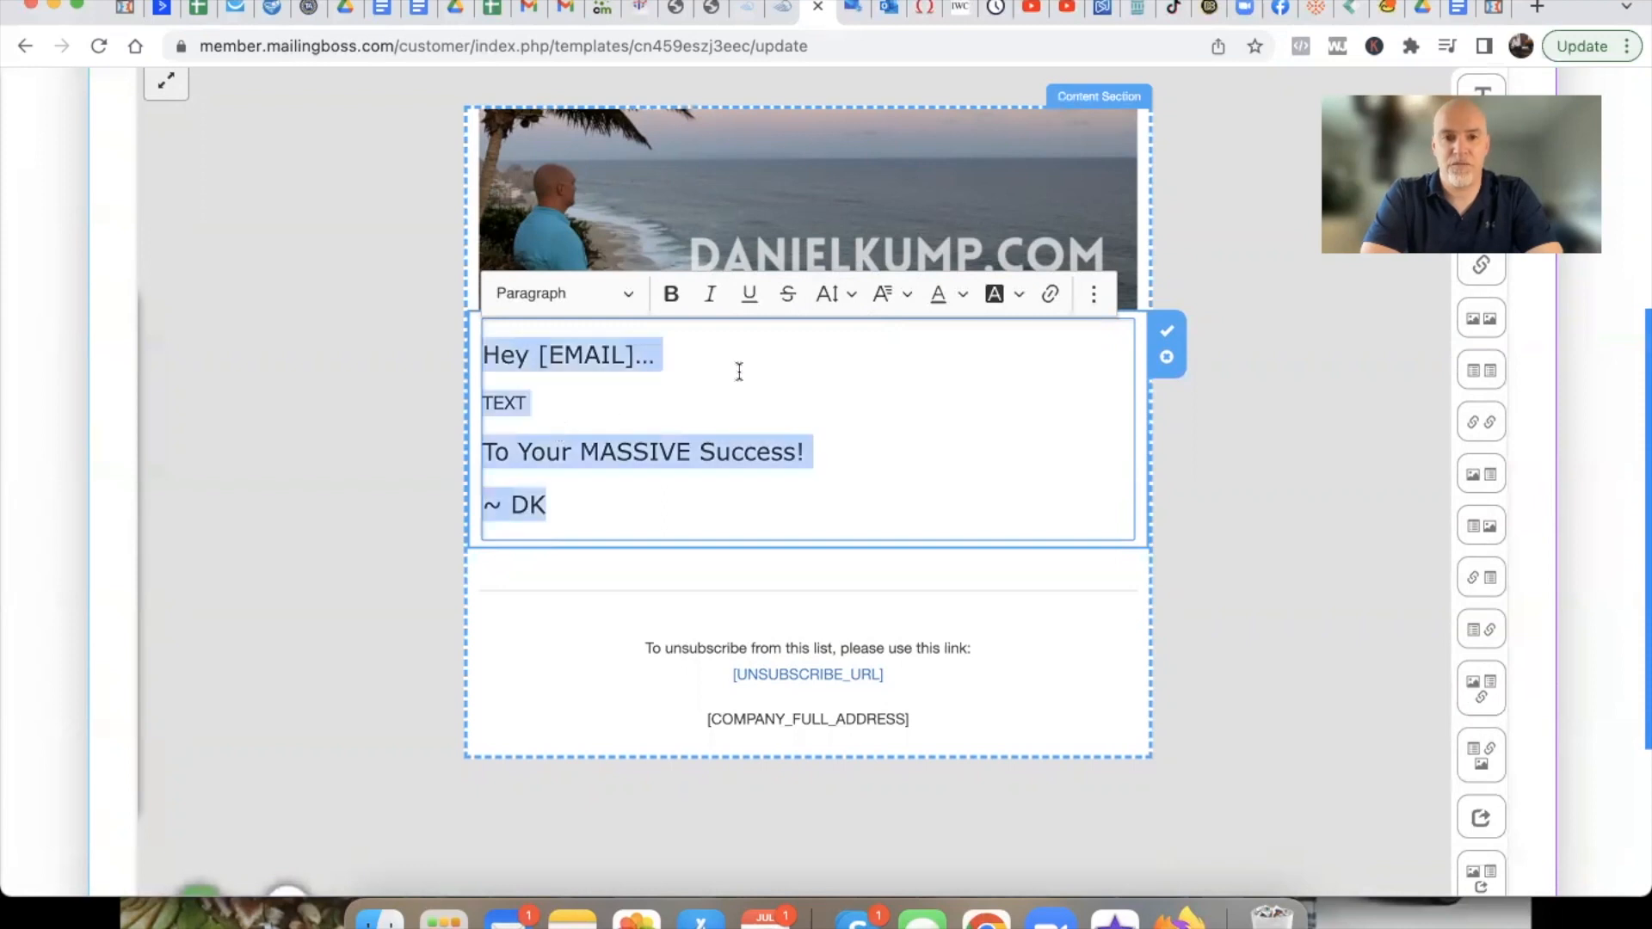
left_click(836, 293)
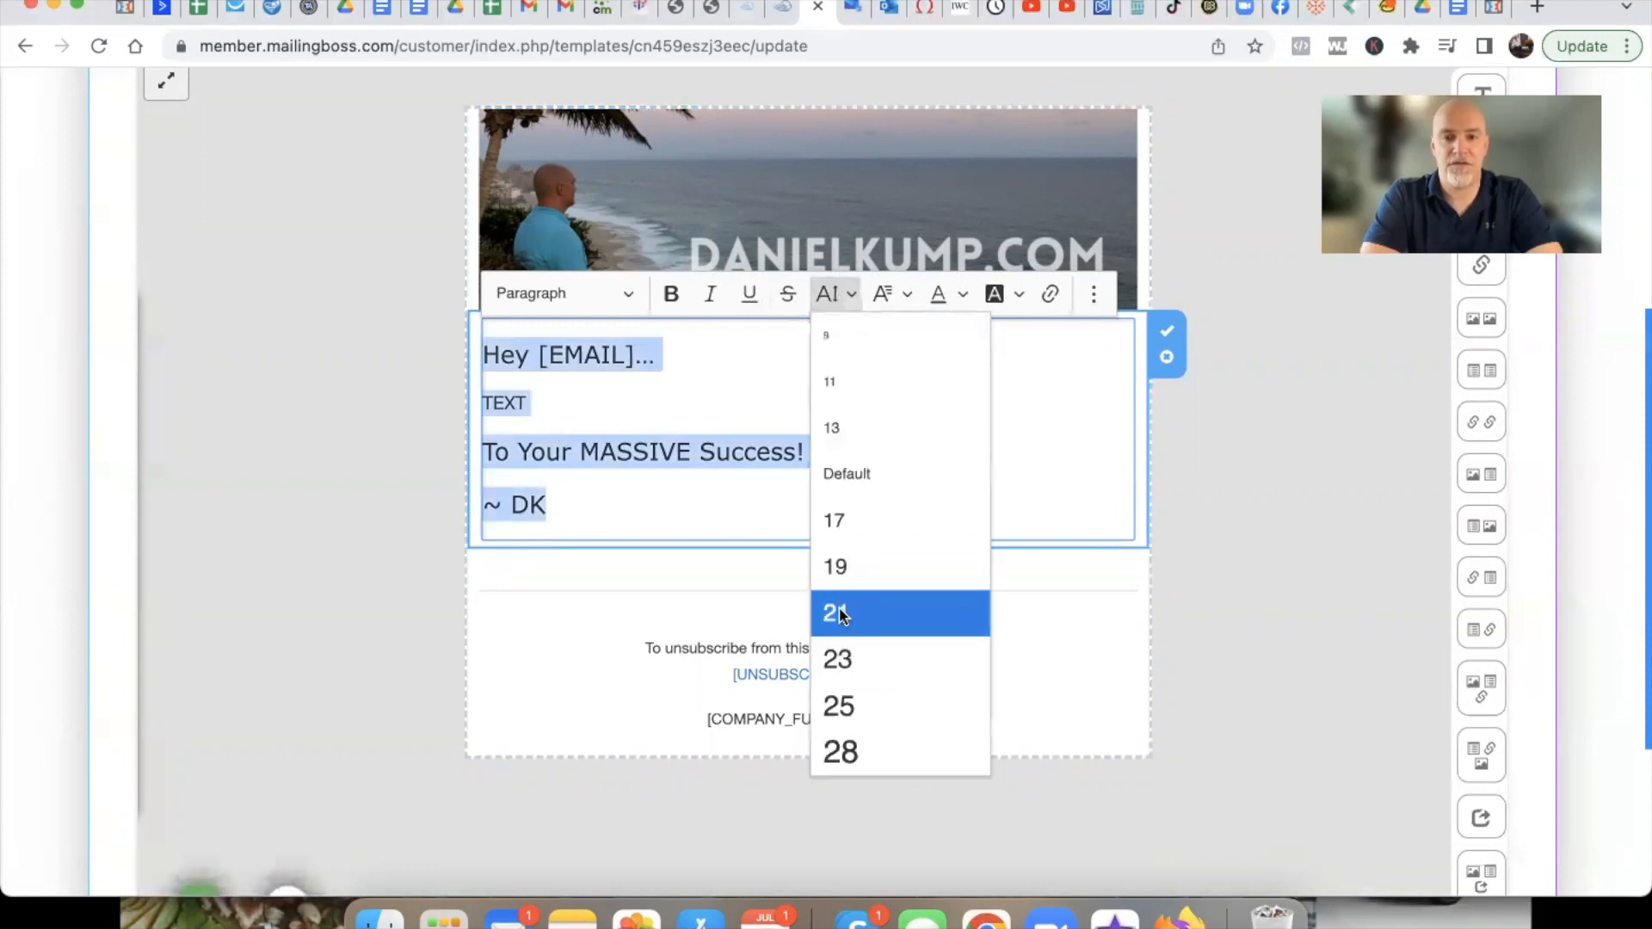
left_click(840, 585)
left_click(831, 297)
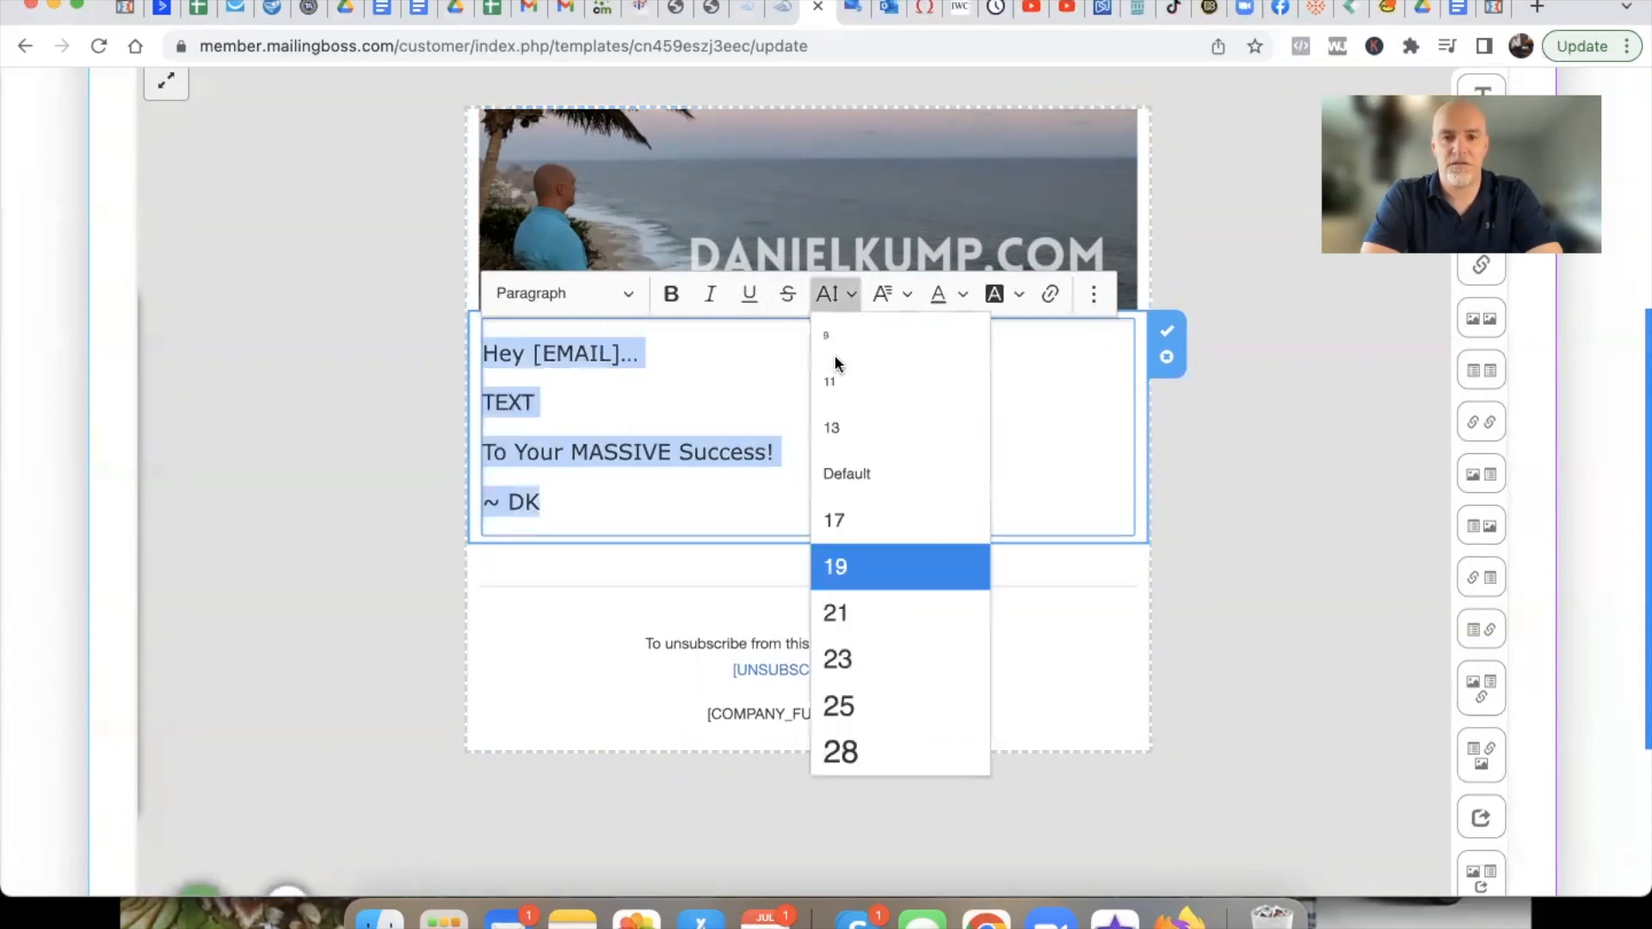
left_click(845, 603)
left_click(855, 463)
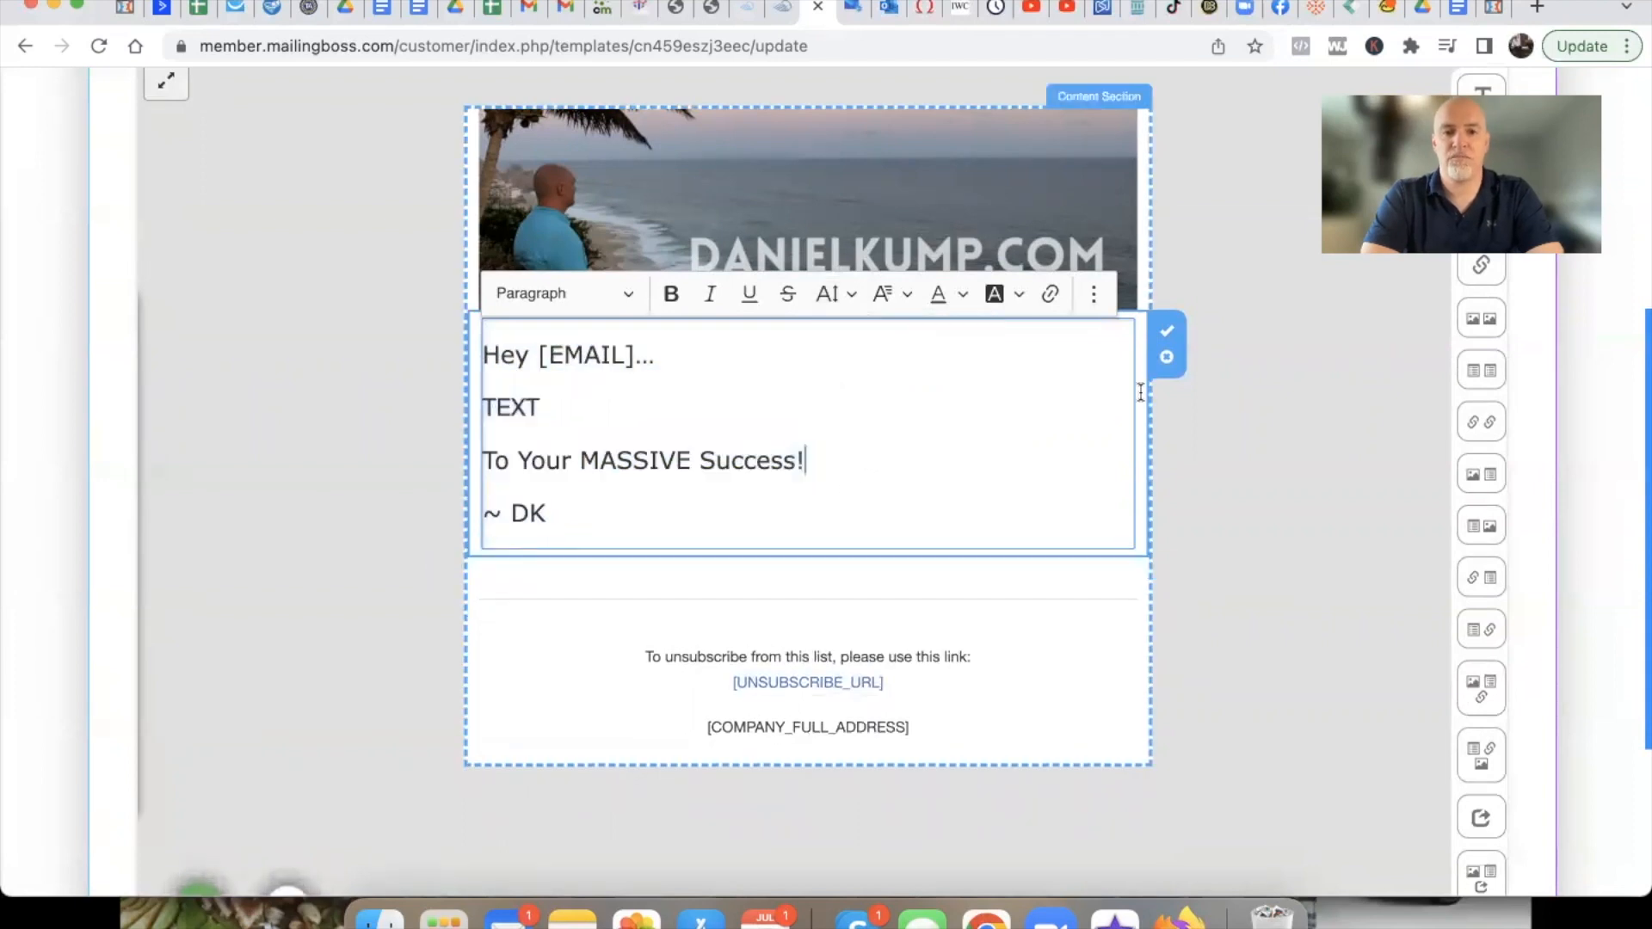
Save the updated email template and return to the My templates page
scroll(1311, 575, "down", 5)
left_click(1390, 784)
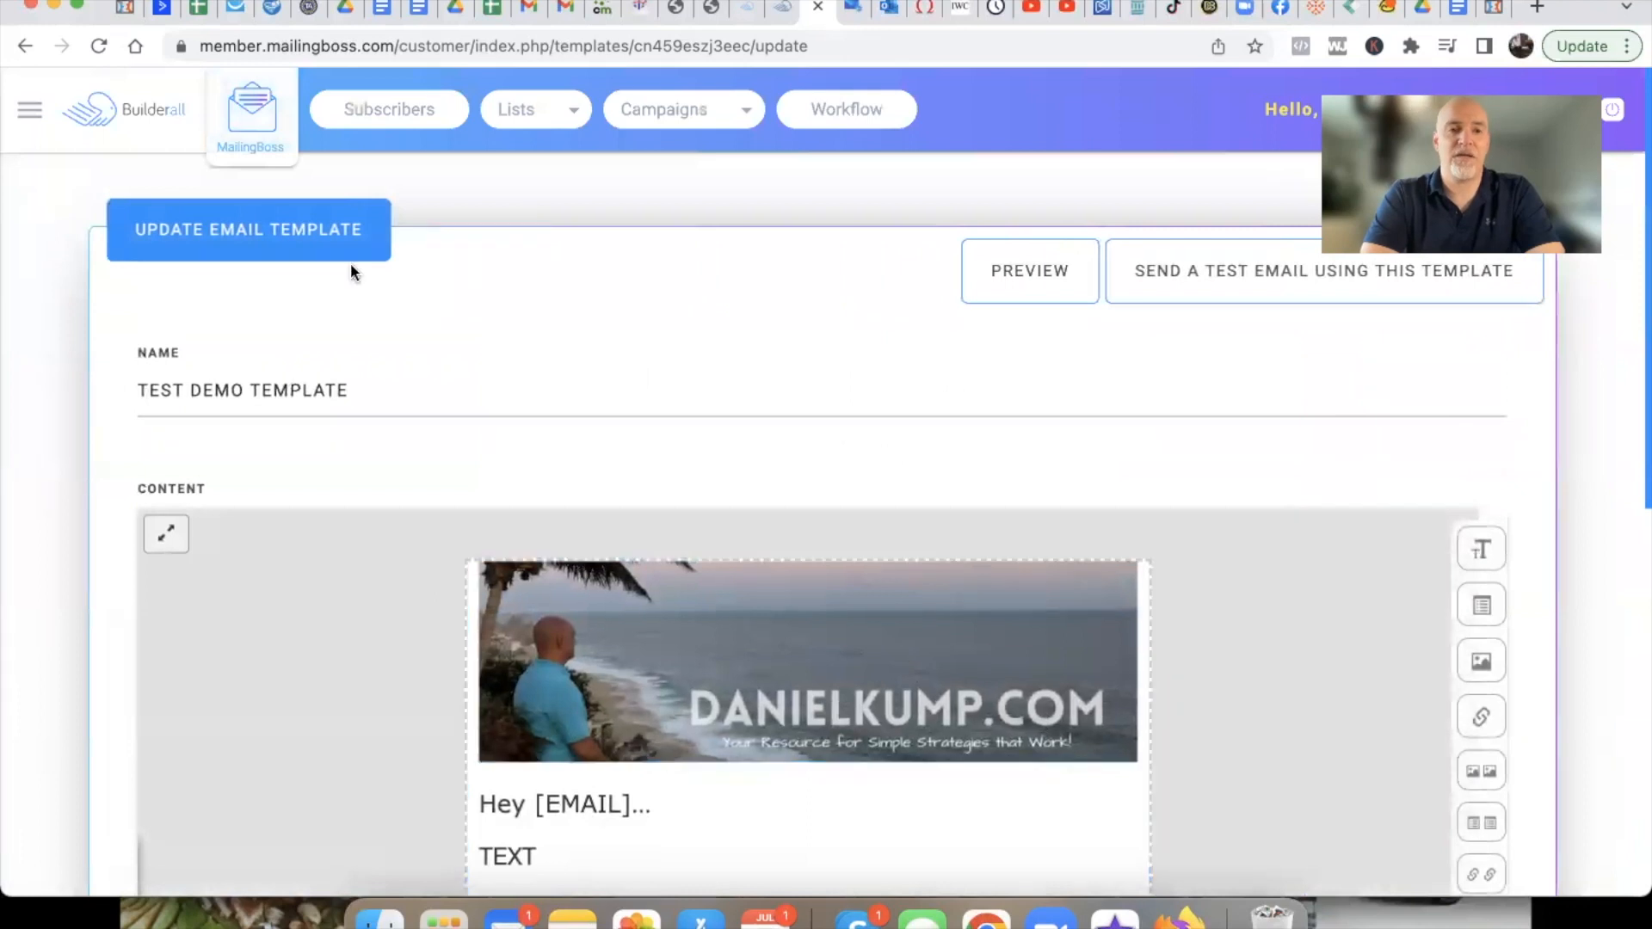
left_click(32, 112)
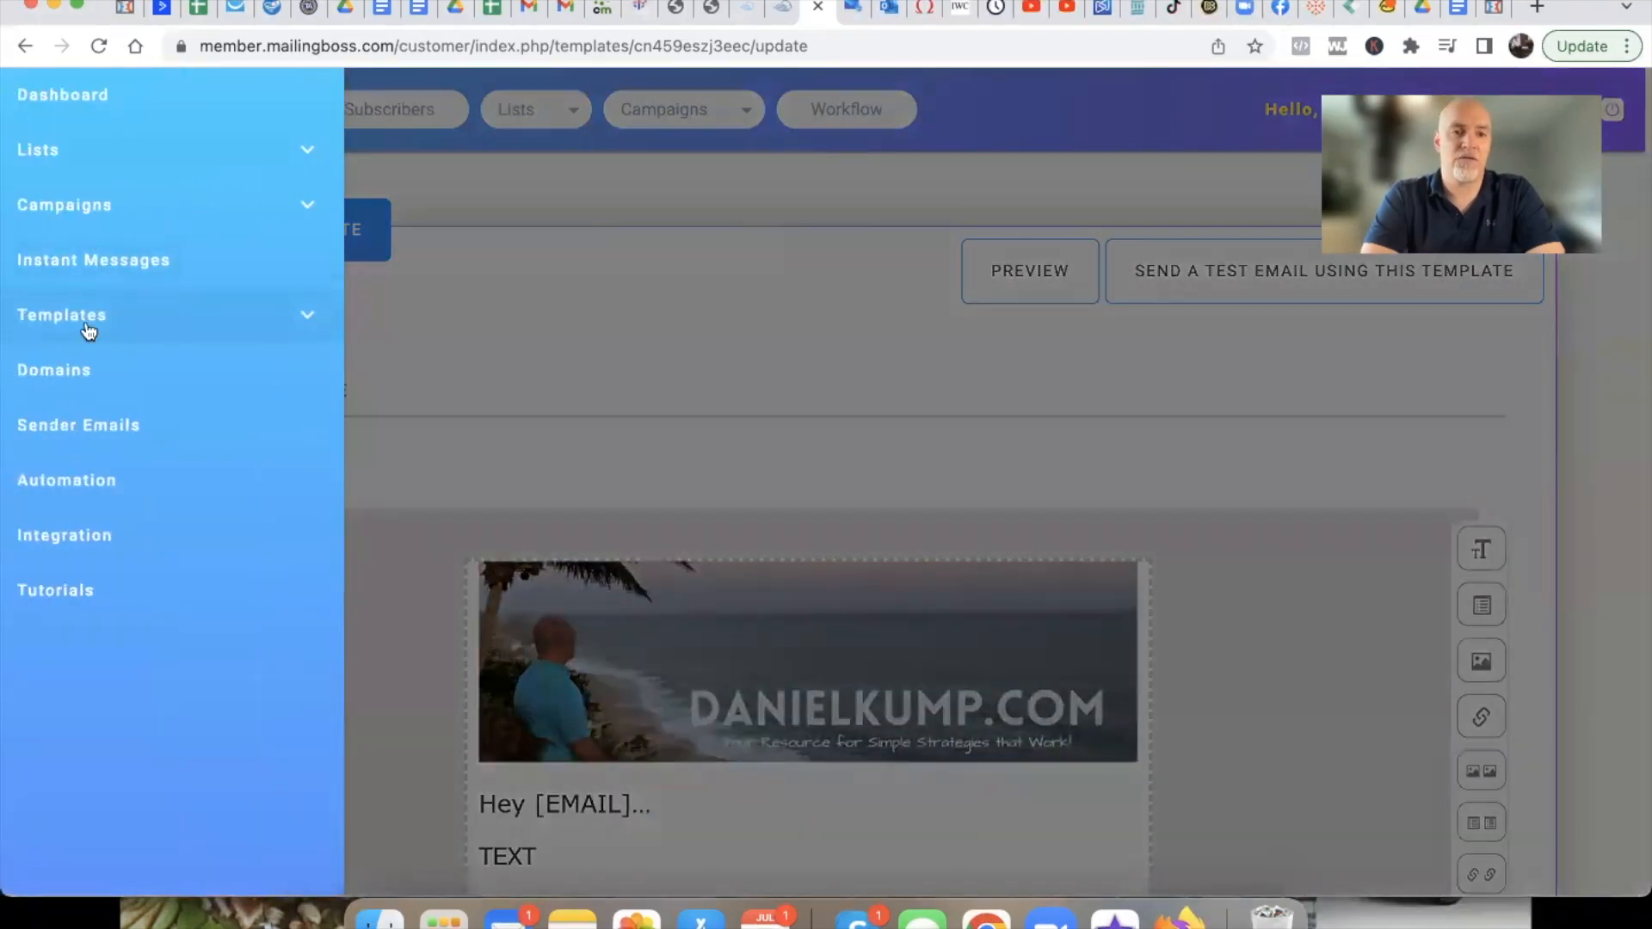
left_click(91, 329)
left_click(75, 382)
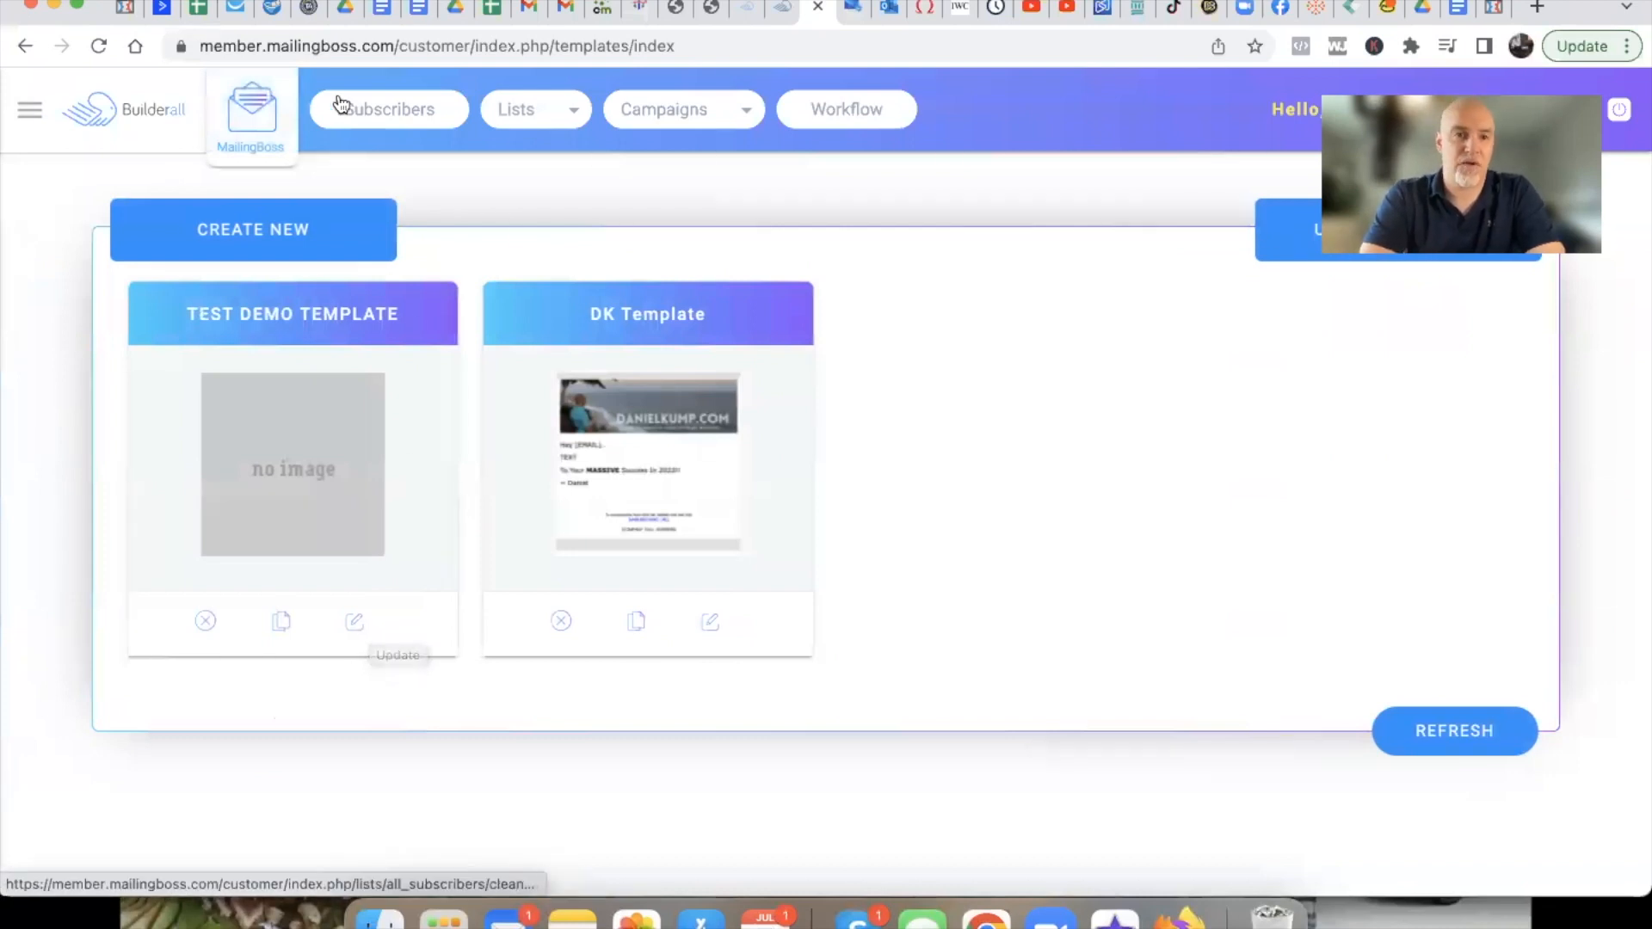
Switch to the BuilderAll Getting Started Guide in Google Docs and review the Mailingboss topics from "Creating Lists" to "Adding Fields To Your List"
left_click(379, 12)
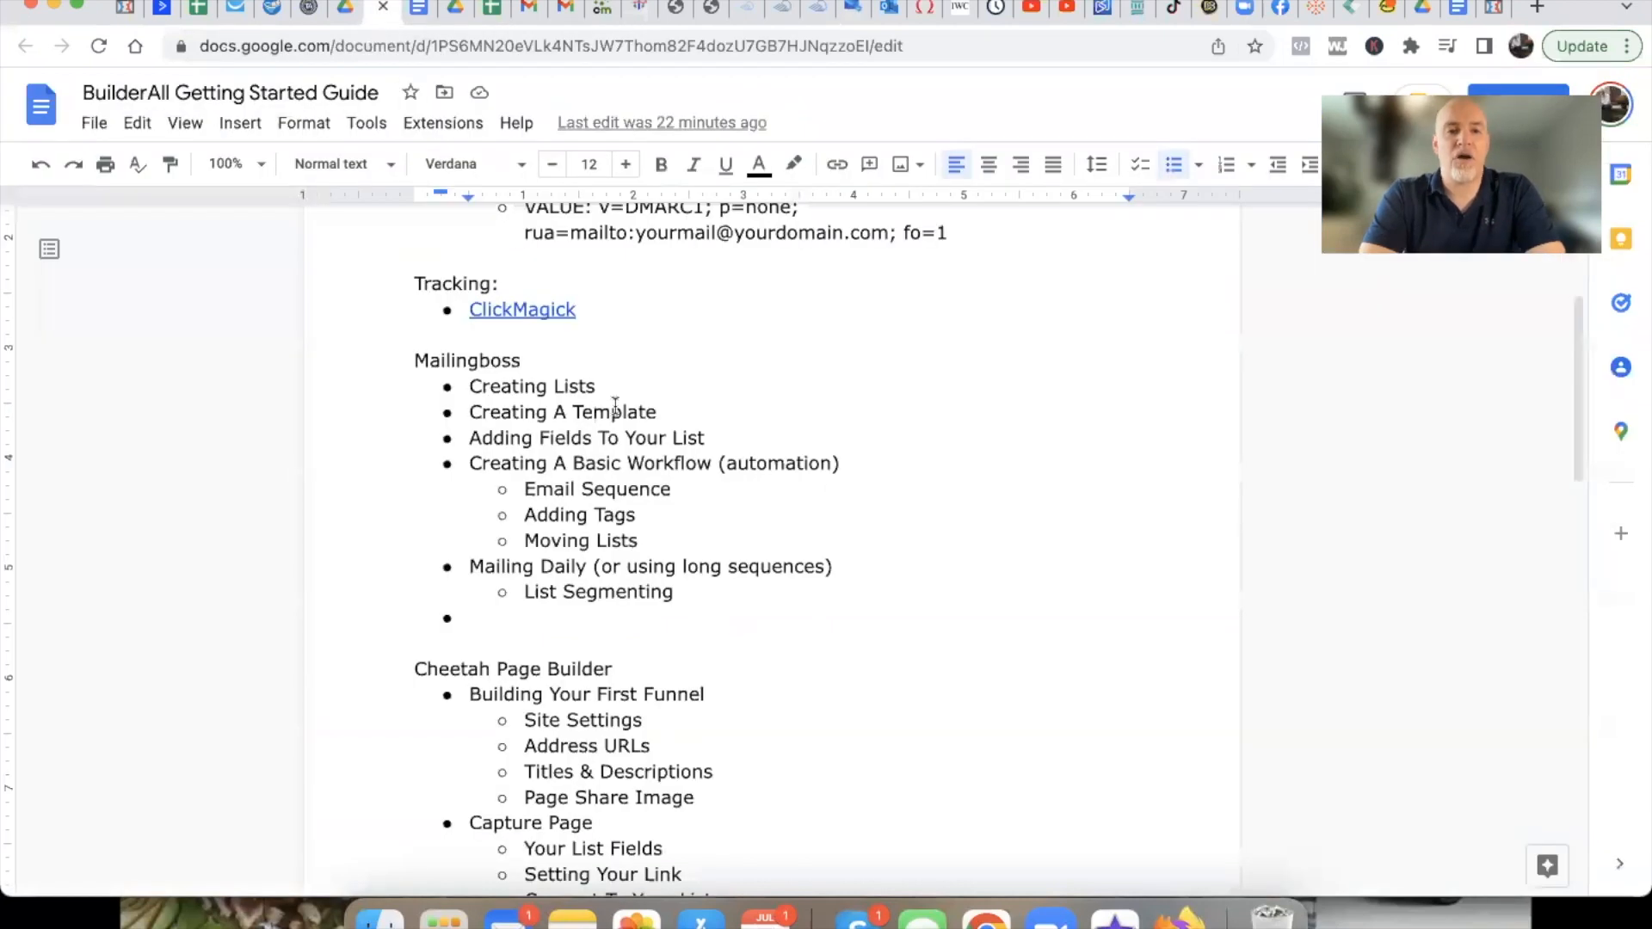
left_click_drag(469, 388, 616, 388)
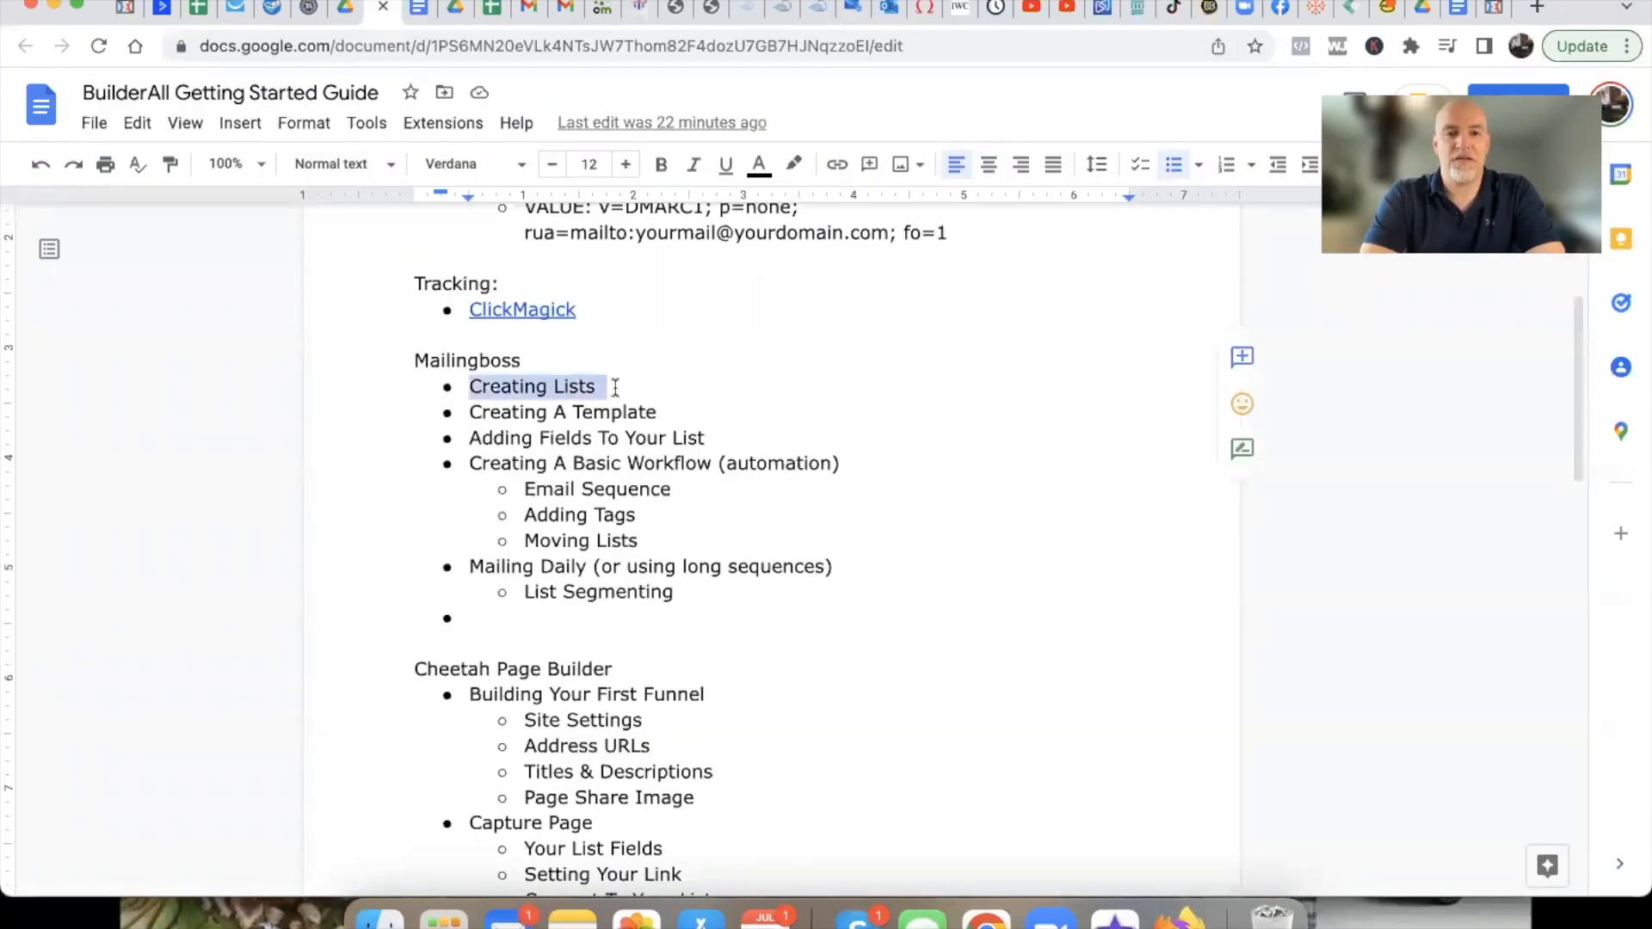
left_click_drag(469, 414, 659, 419)
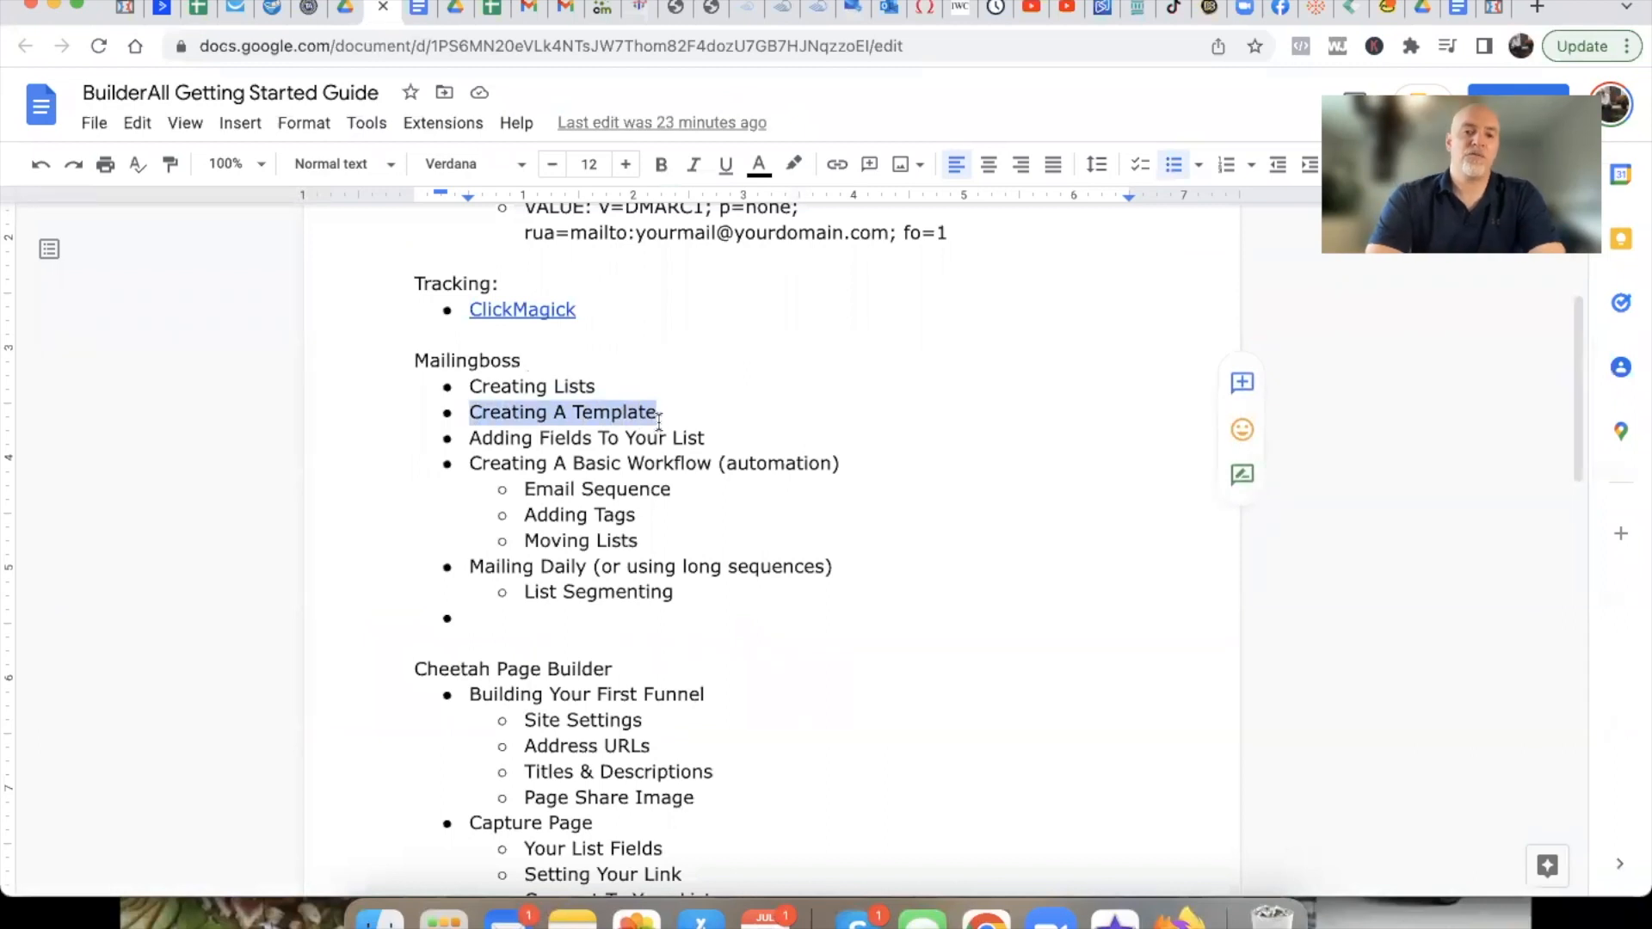
left_click(471, 440)
left_click_drag(471, 440, 703, 439)
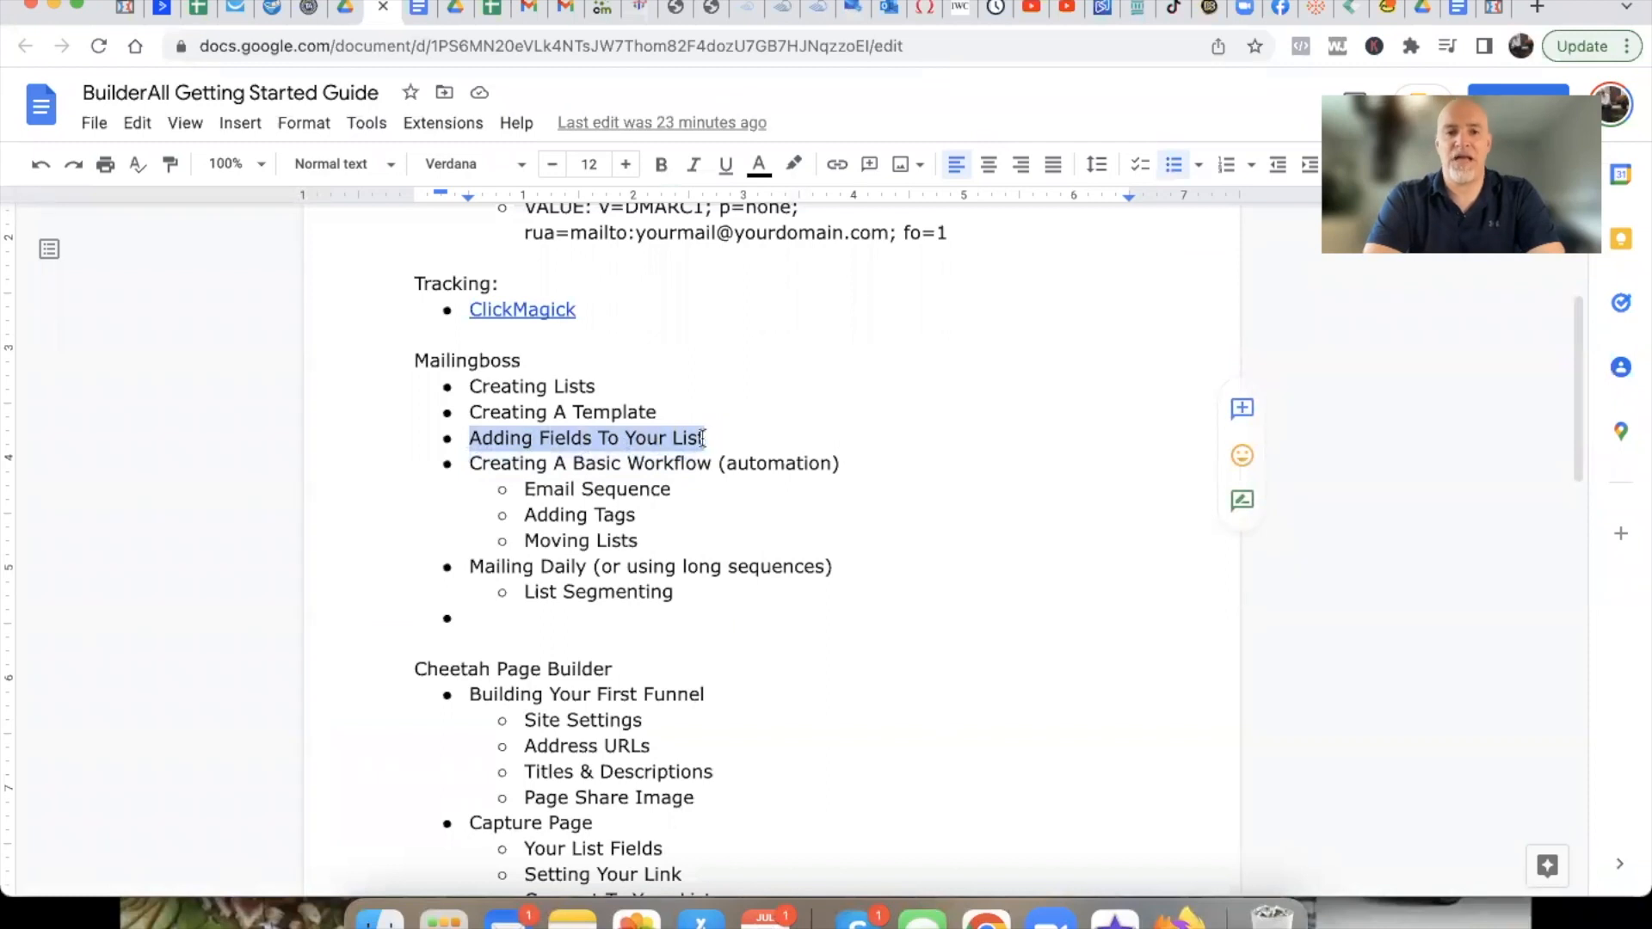